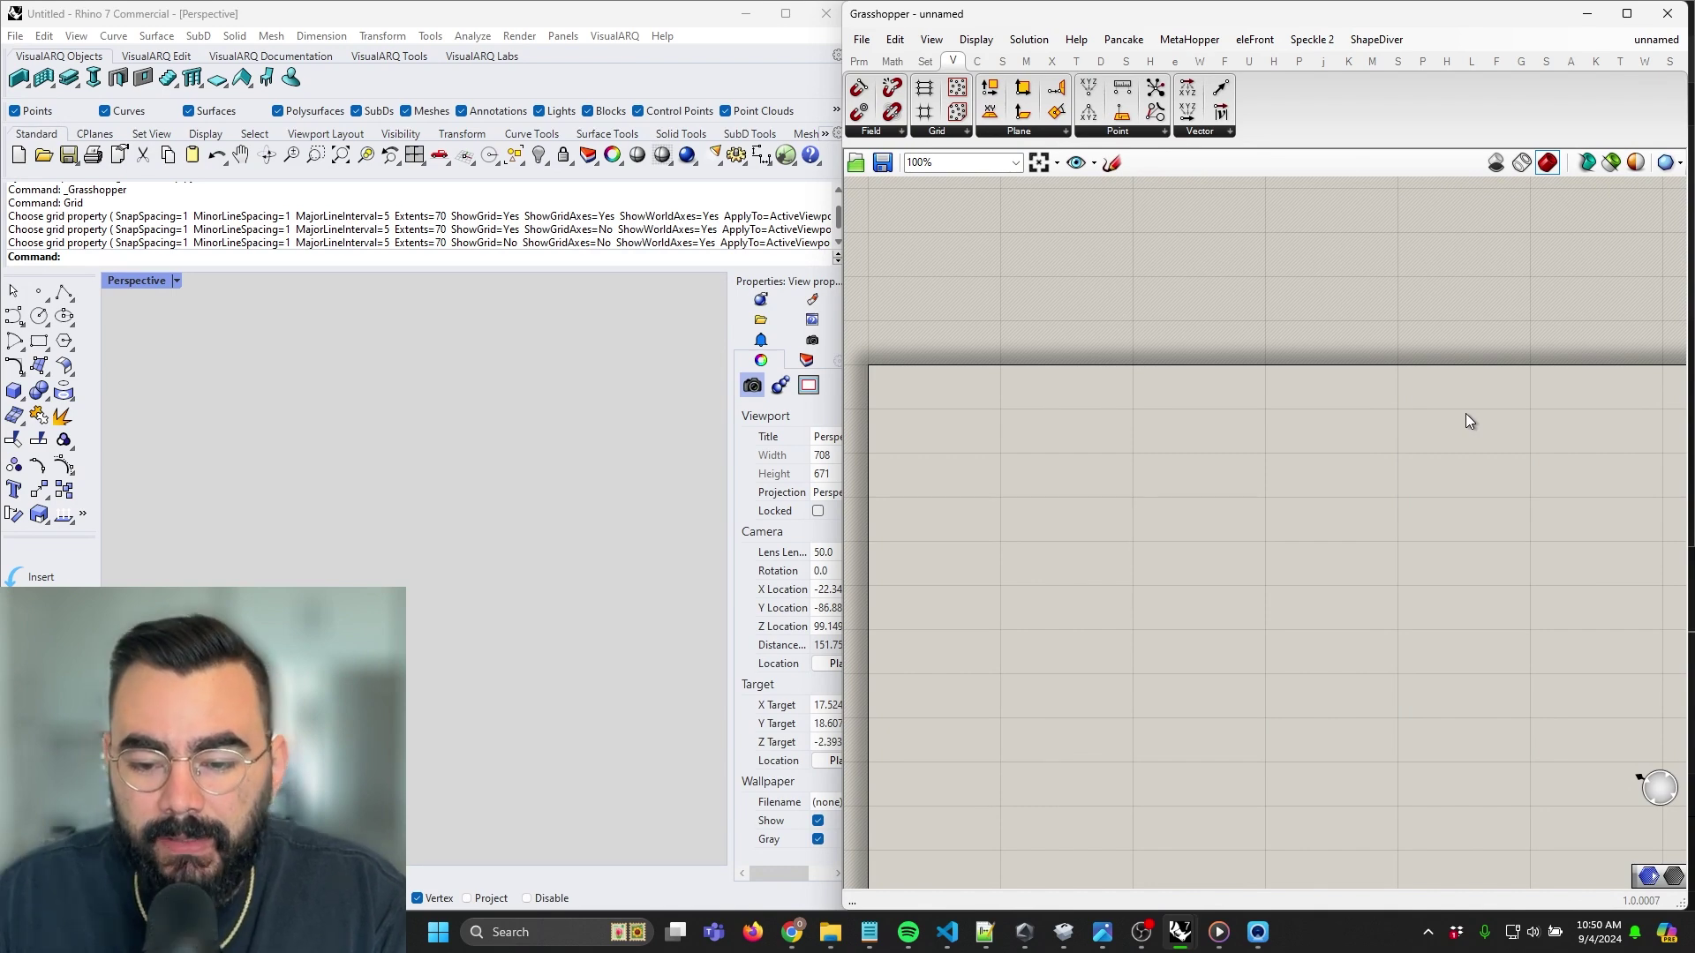
# Add a Rectangular grid component to the canvas and position it with free space beside its inputs
pyautogui.doubleClick(1021, 483)
pyautogui.write('rectangul')
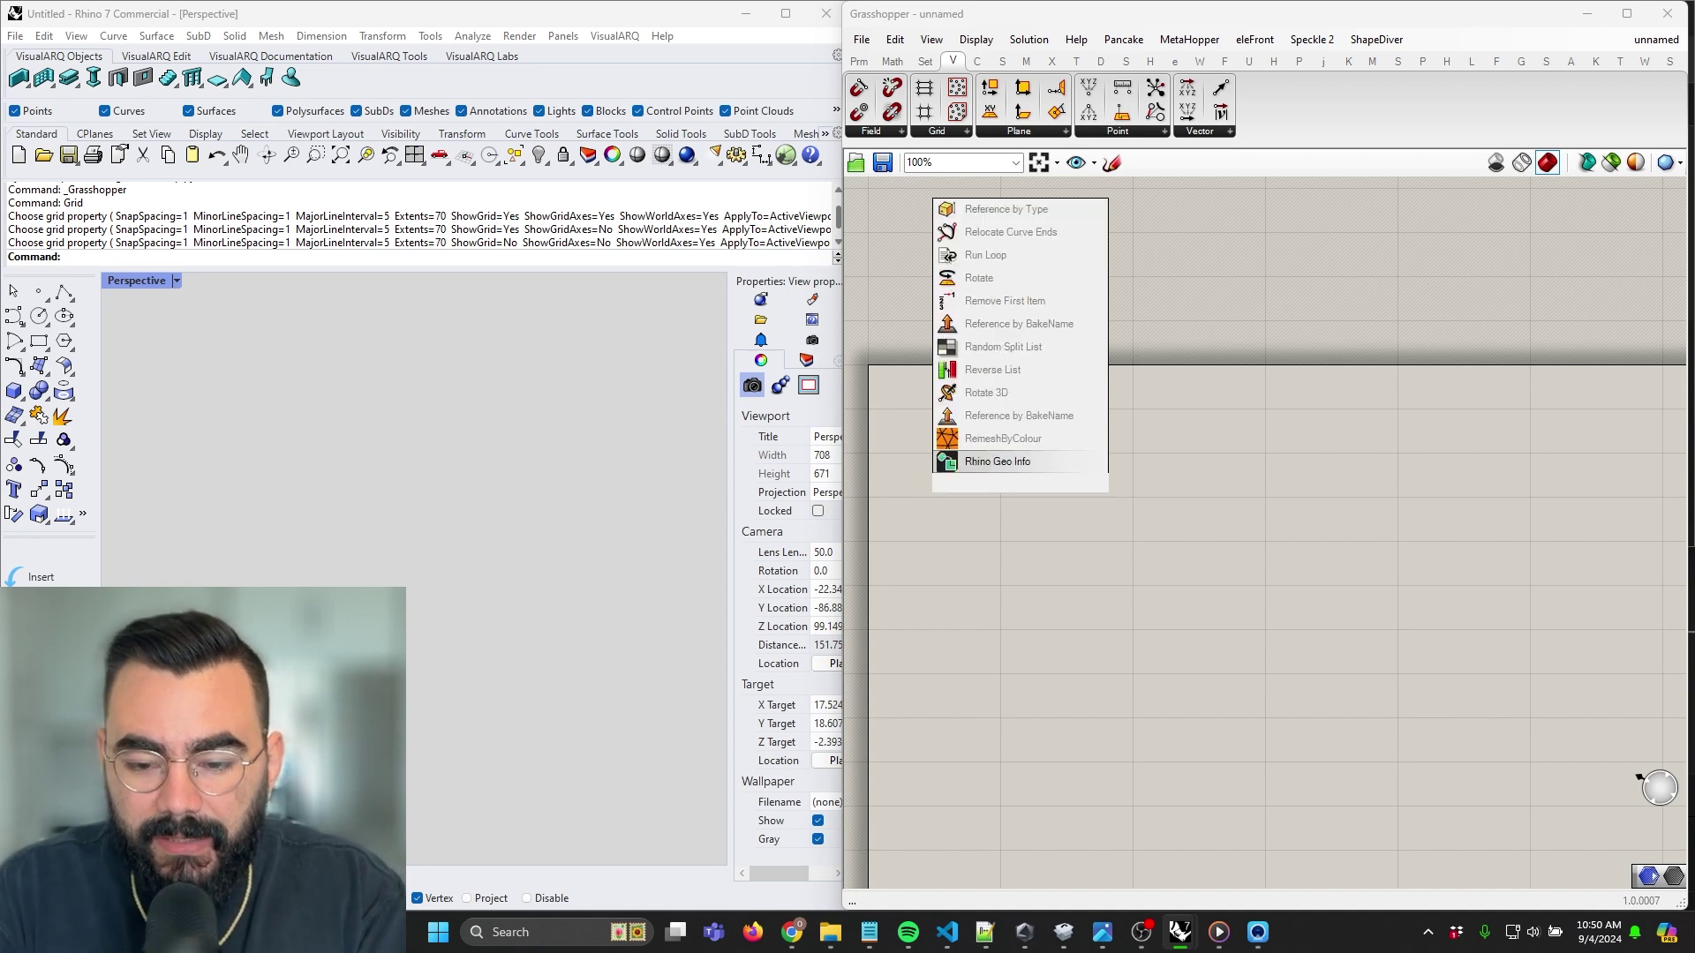
pyautogui.press('Return')
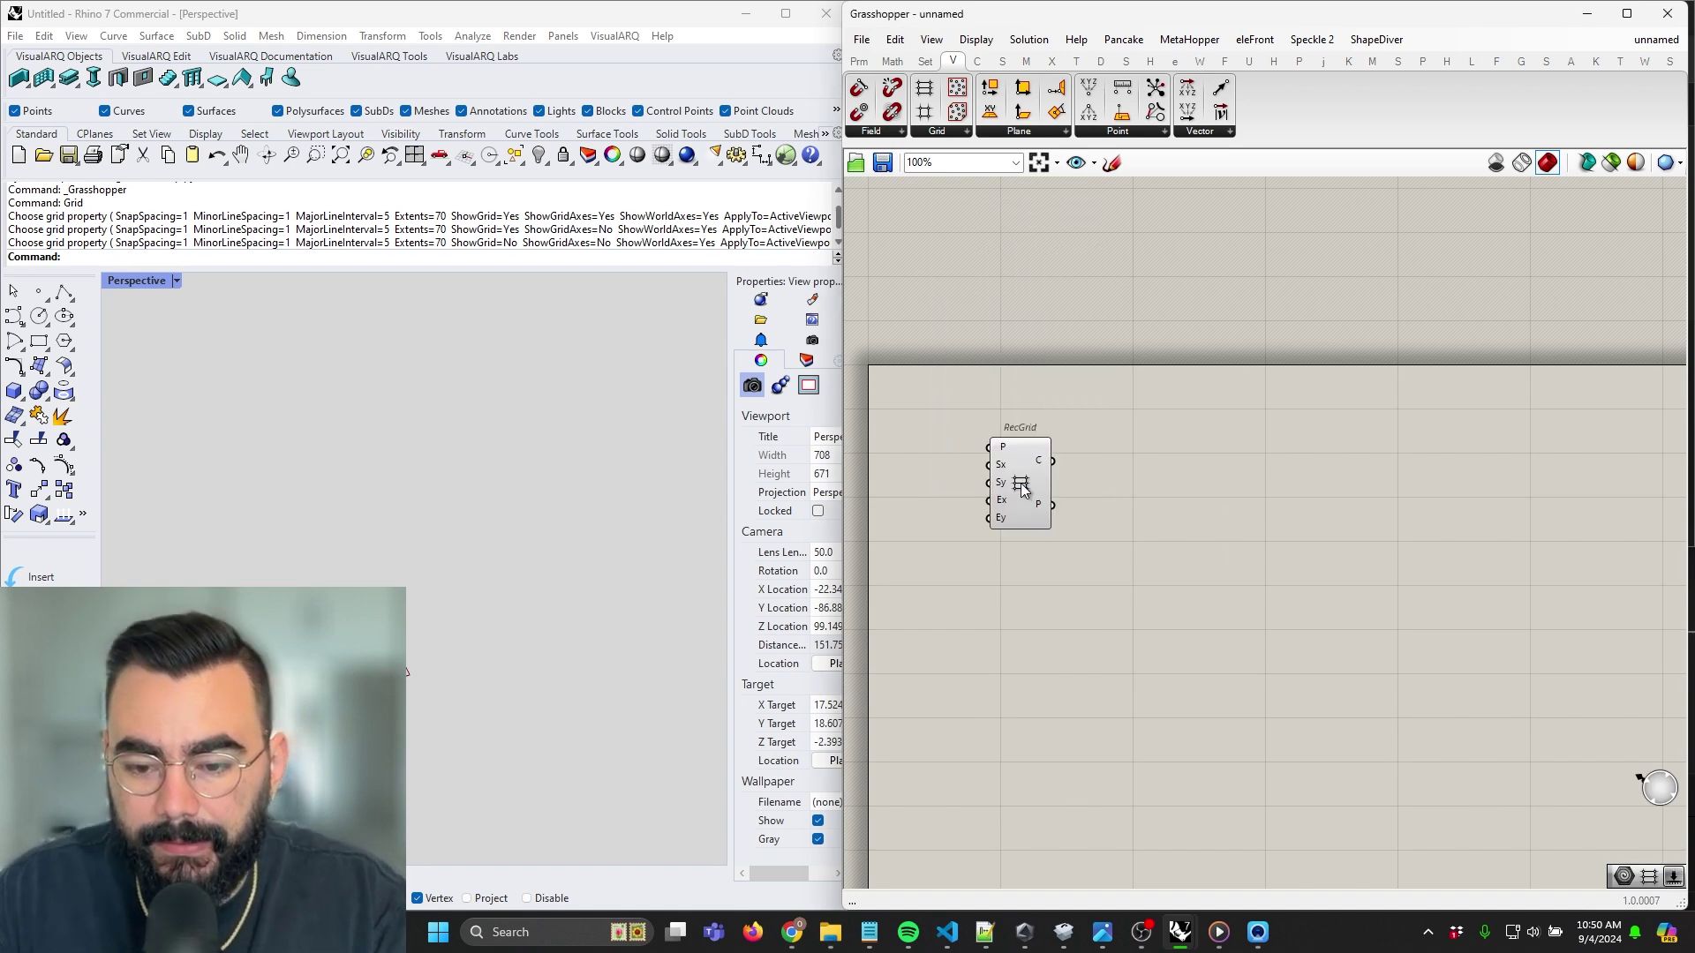
pyautogui.scroll(3, 1156, 531)
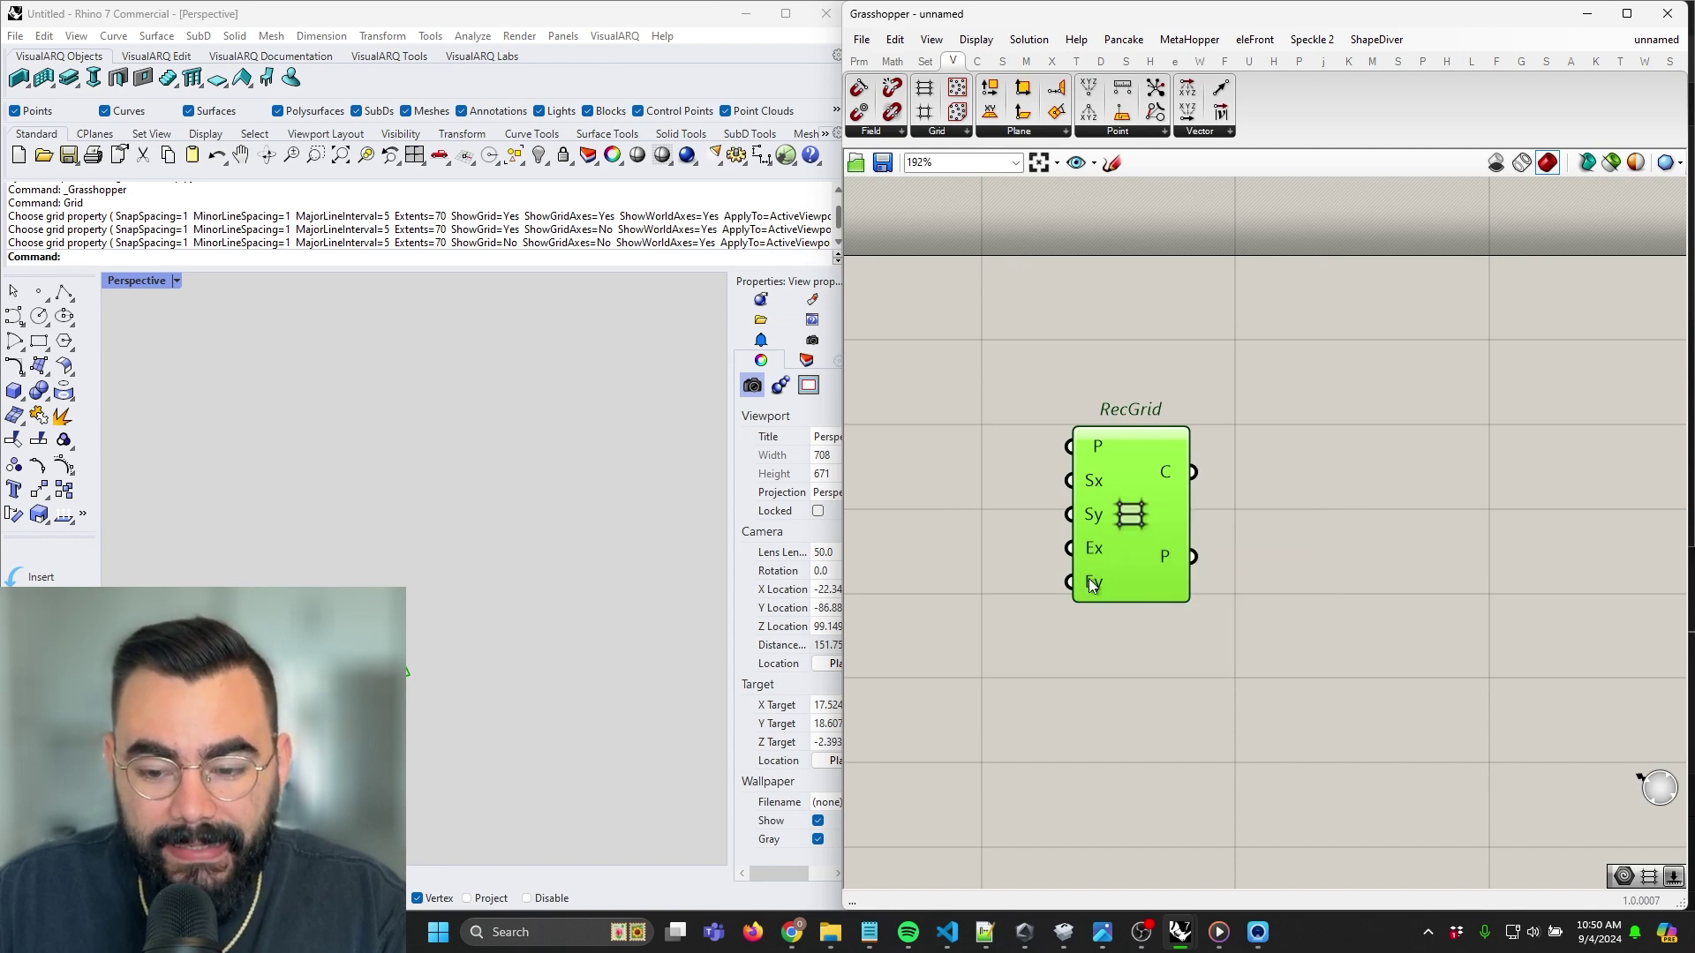
pyautogui.moveTo(1085, 499)
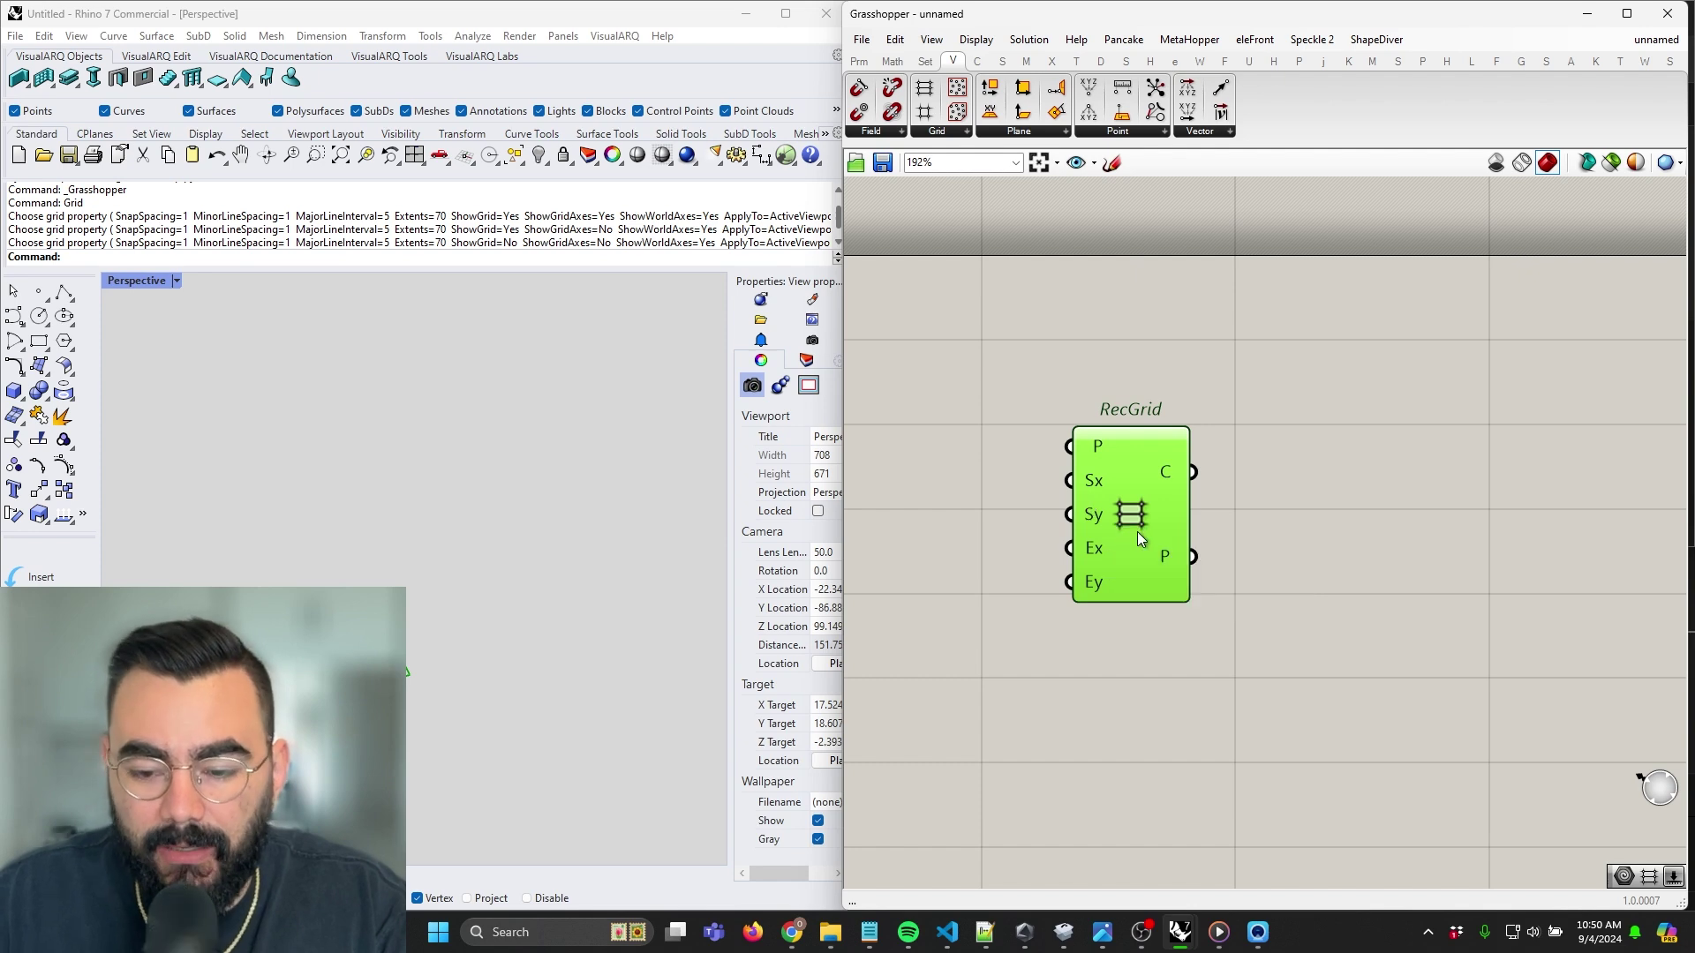
pyautogui.moveTo(1143, 535); pyautogui.dragTo(1264, 563)
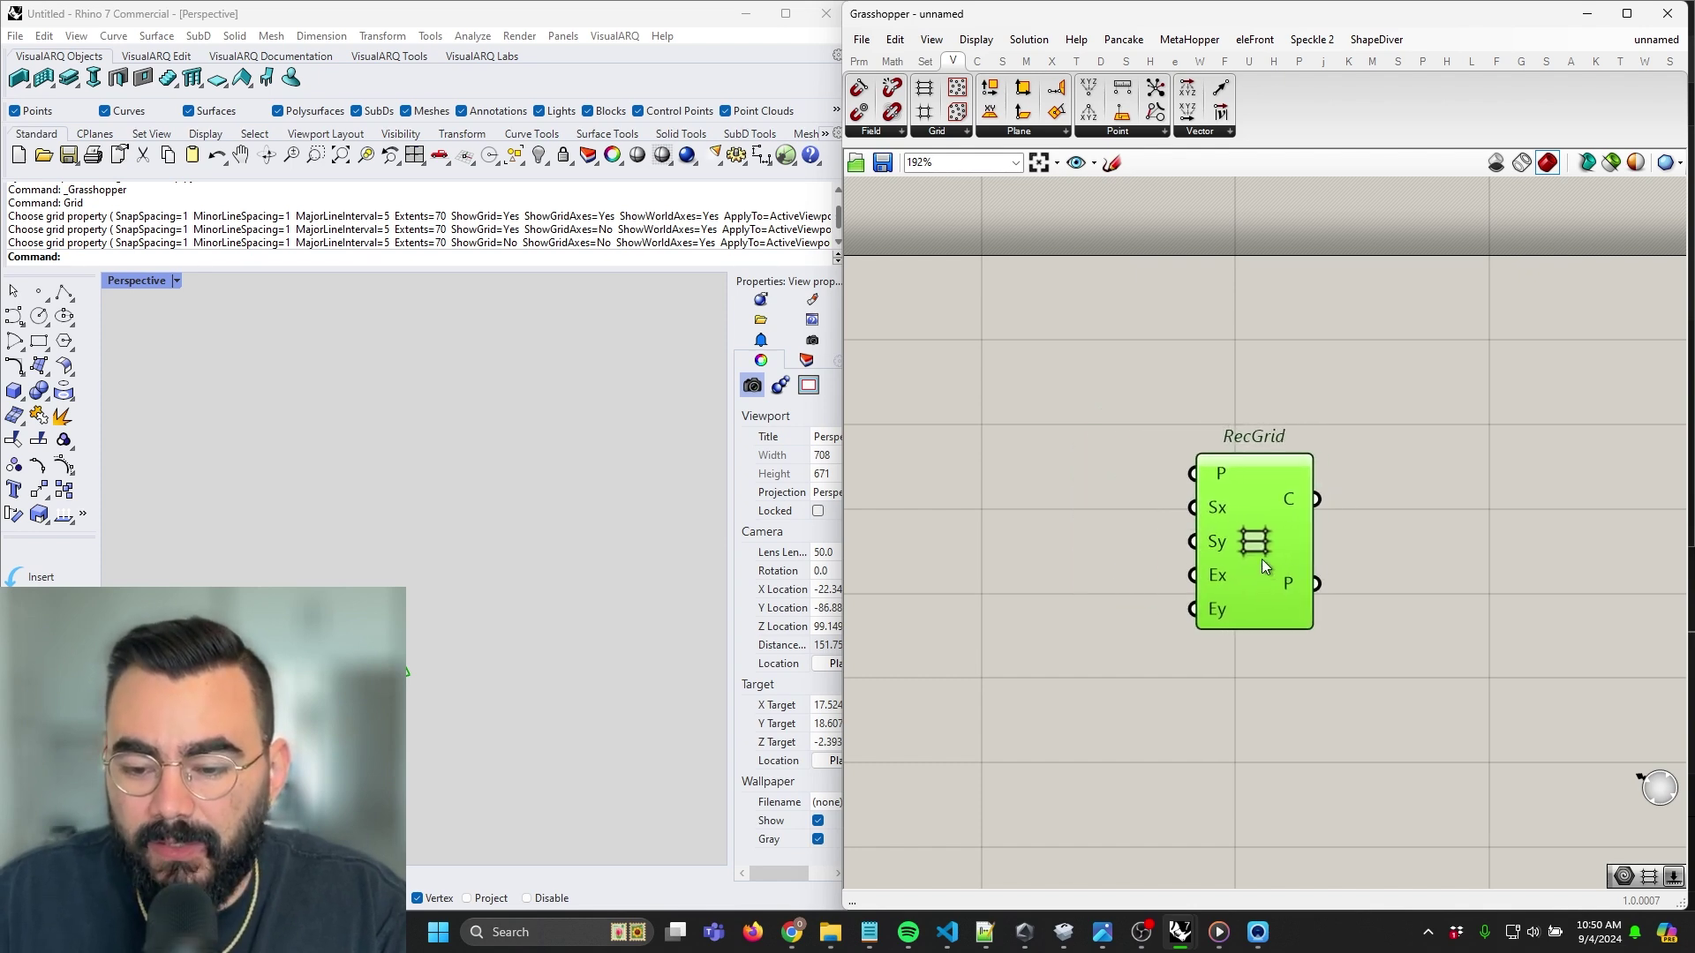
# Create a number slider ranging from 50 to 200 with value 120 and name it "X Column Spacing"
pyautogui.doubleClick(981, 531)
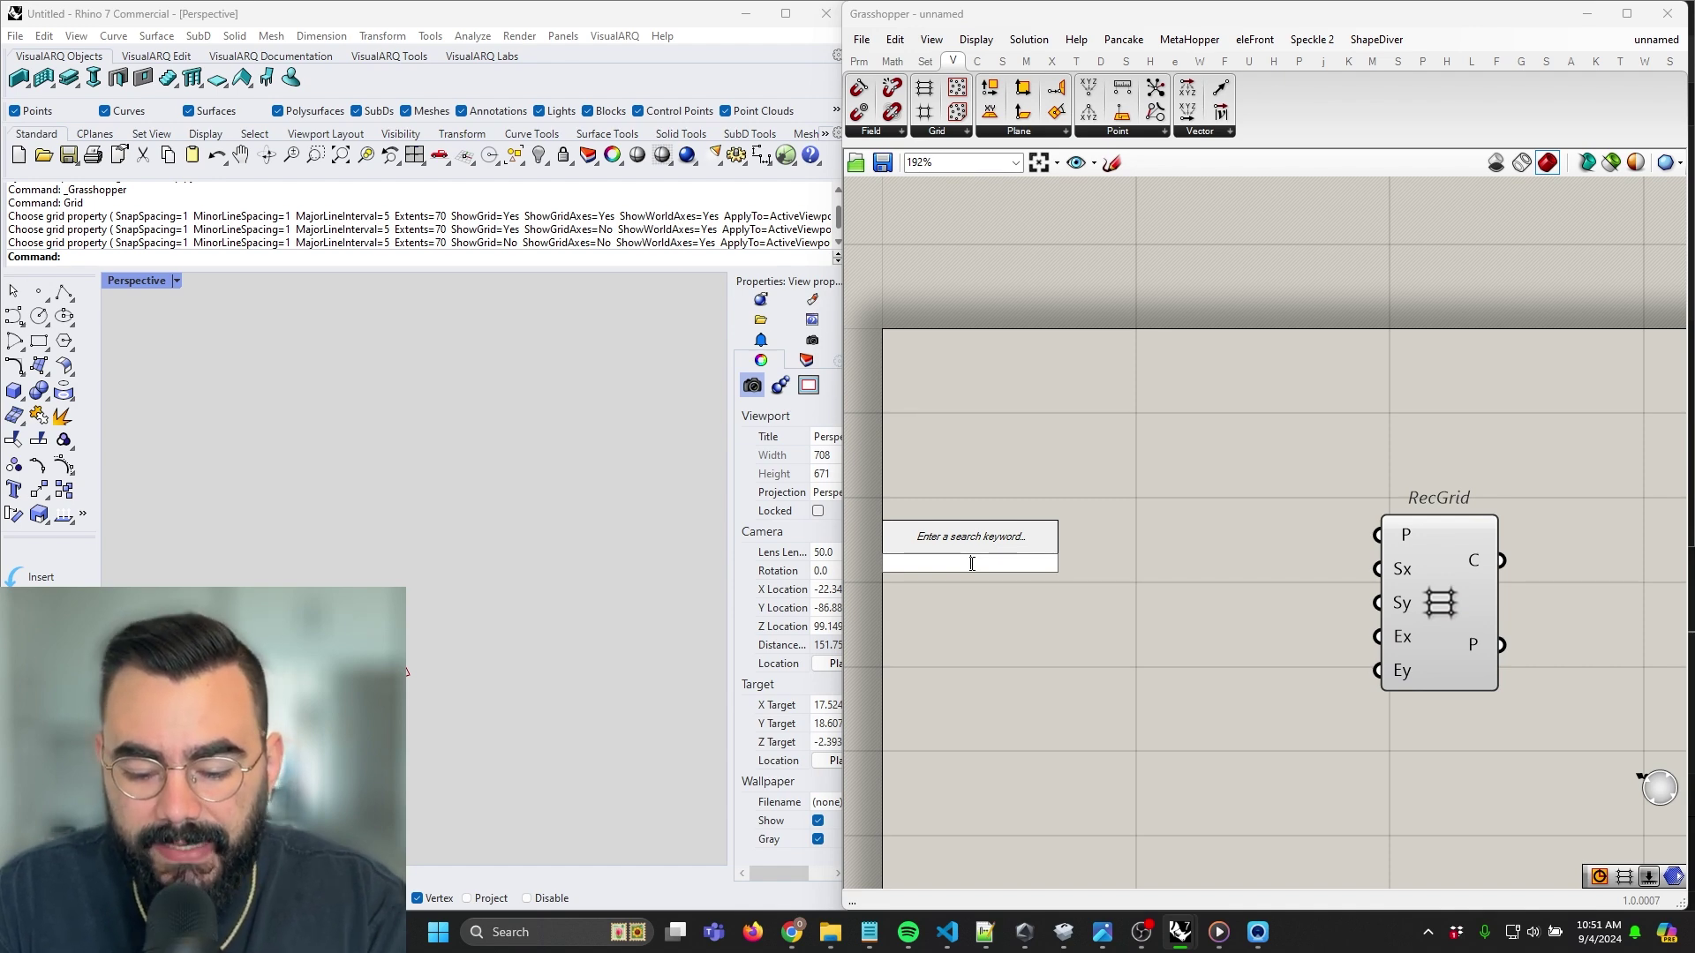
pyautogui.write('50')
pyautogui.press('Return')
pyautogui.write('<120<200')
pyautogui.press('Return')
pyautogui.moveTo(936, 556); pyautogui.dragTo(996, 556)
pyautogui.rightClick(982, 556)
pyautogui.write('X Column Spacing')
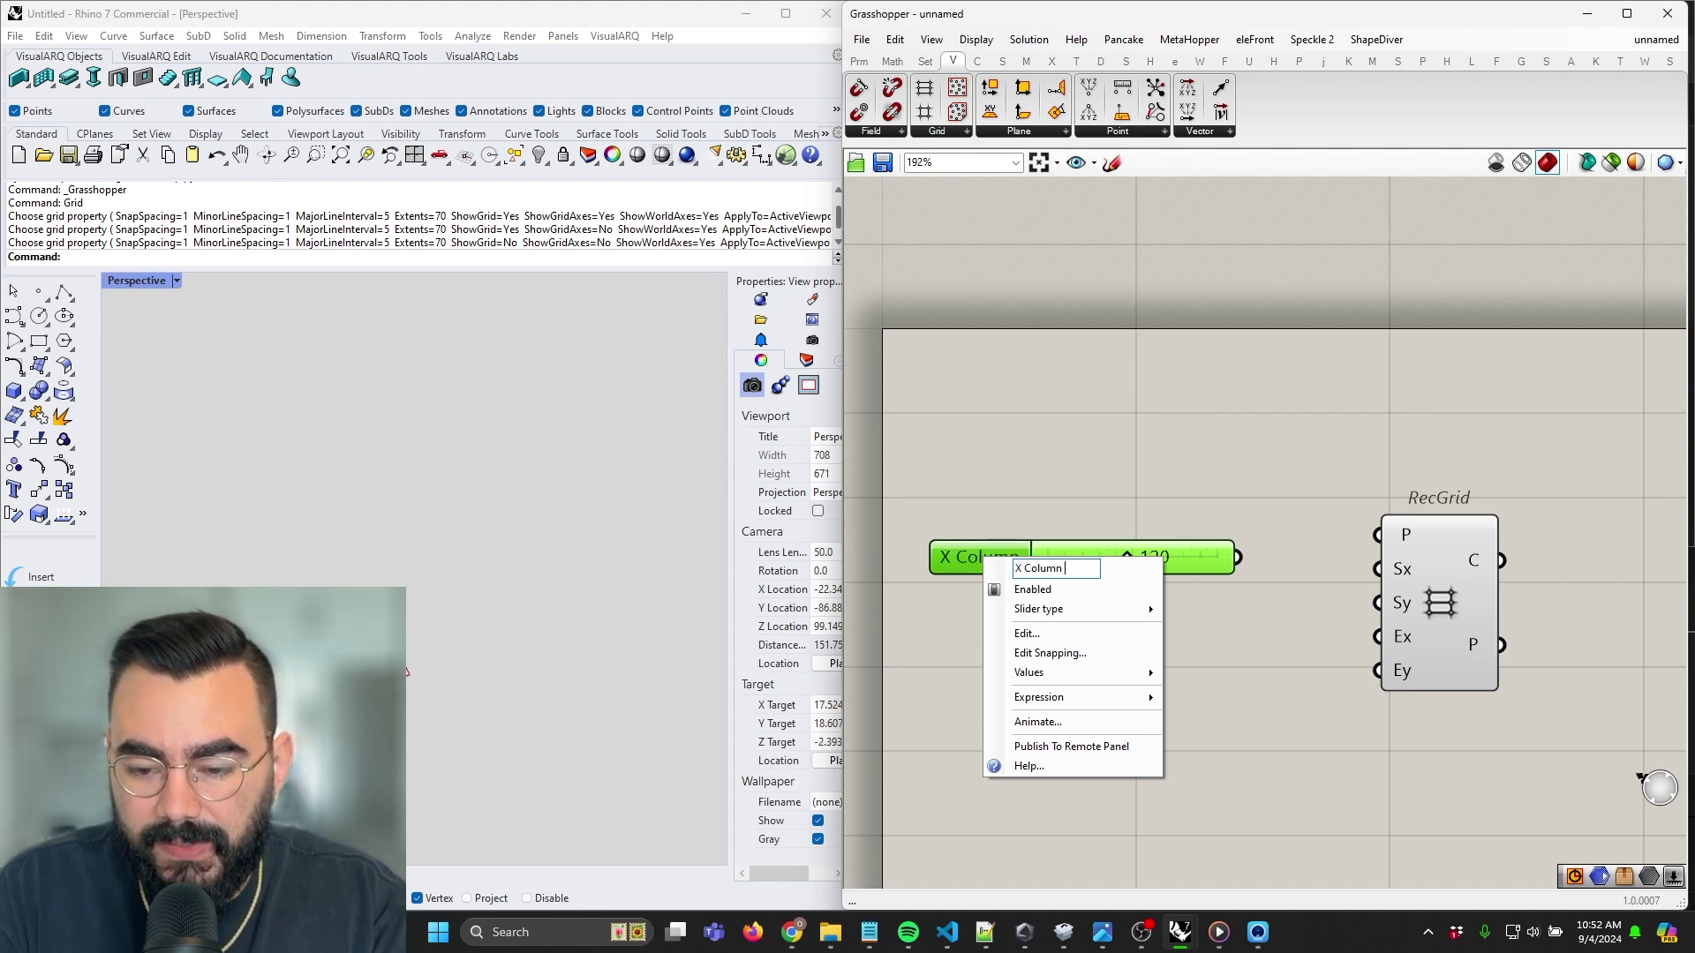
pyautogui.press('Return')
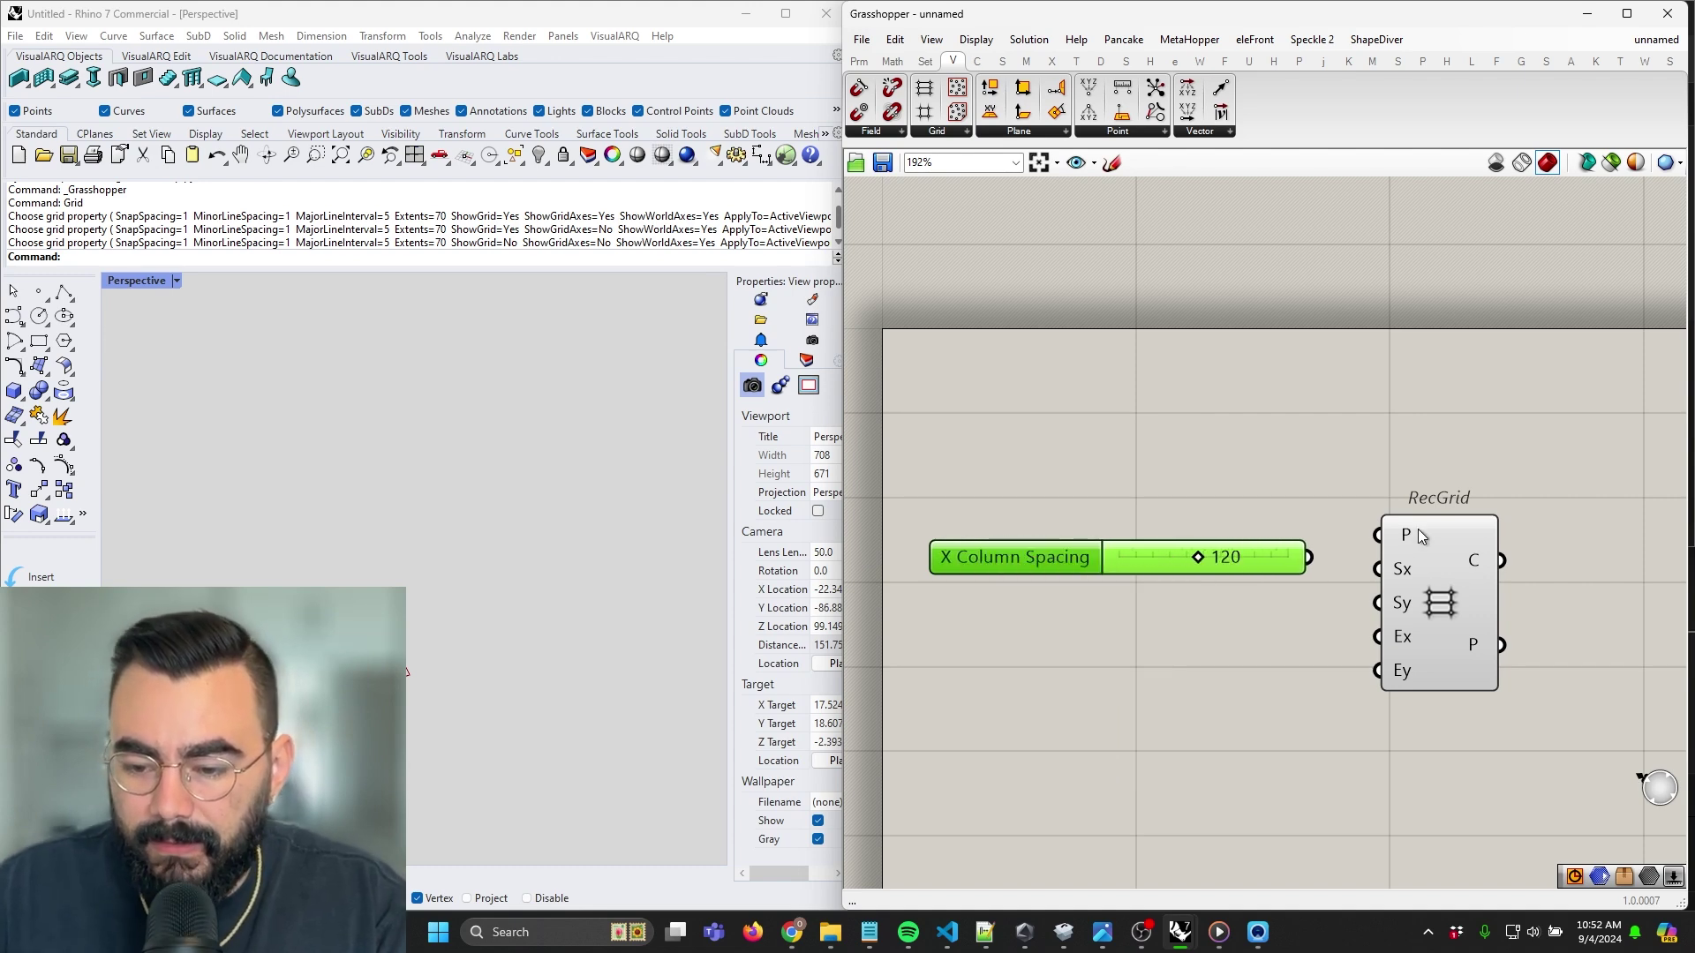
# Duplicate the X Column Spacing slider below the original and rename the copy "Y Column Spacing"
pyautogui.moveTo(1435, 564); pyautogui.dragTo(1495, 572)
pyautogui.keyDown('alt'); pyautogui.moveTo(987, 561); pyautogui.dragTo(987, 600); pyautogui.keyUp('alt')
pyautogui.rightClick(987, 600)
pyautogui.doubleClick(1022, 613)
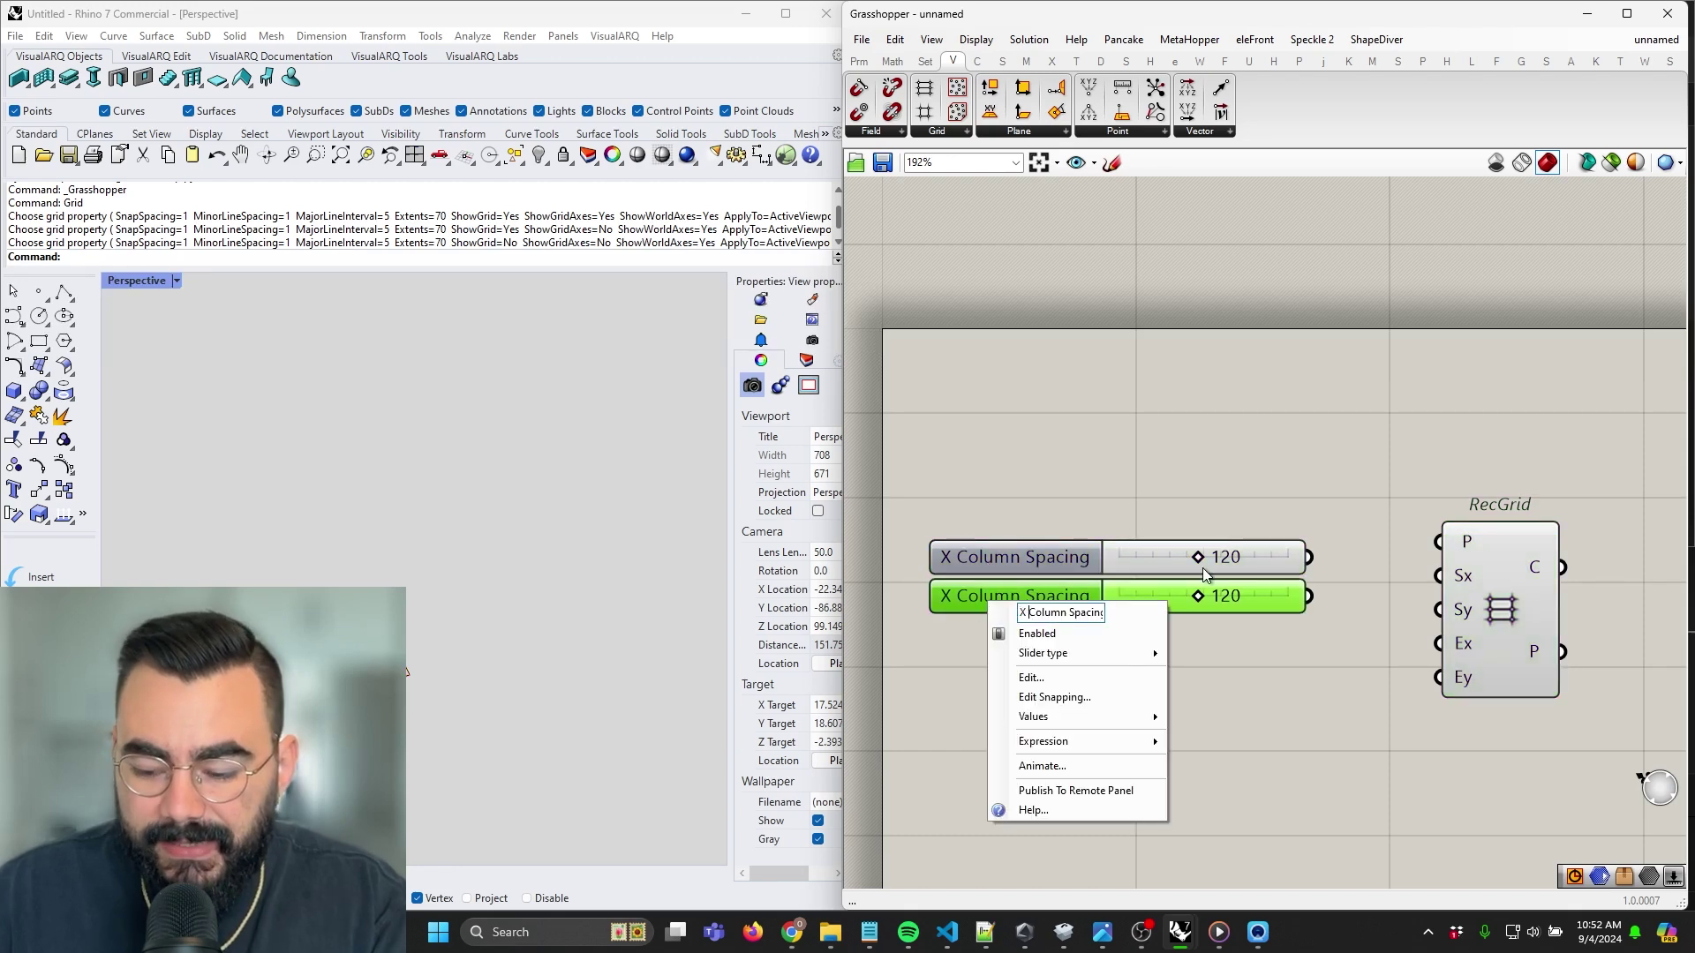
pyautogui.write('Y')
pyautogui.press('Return')
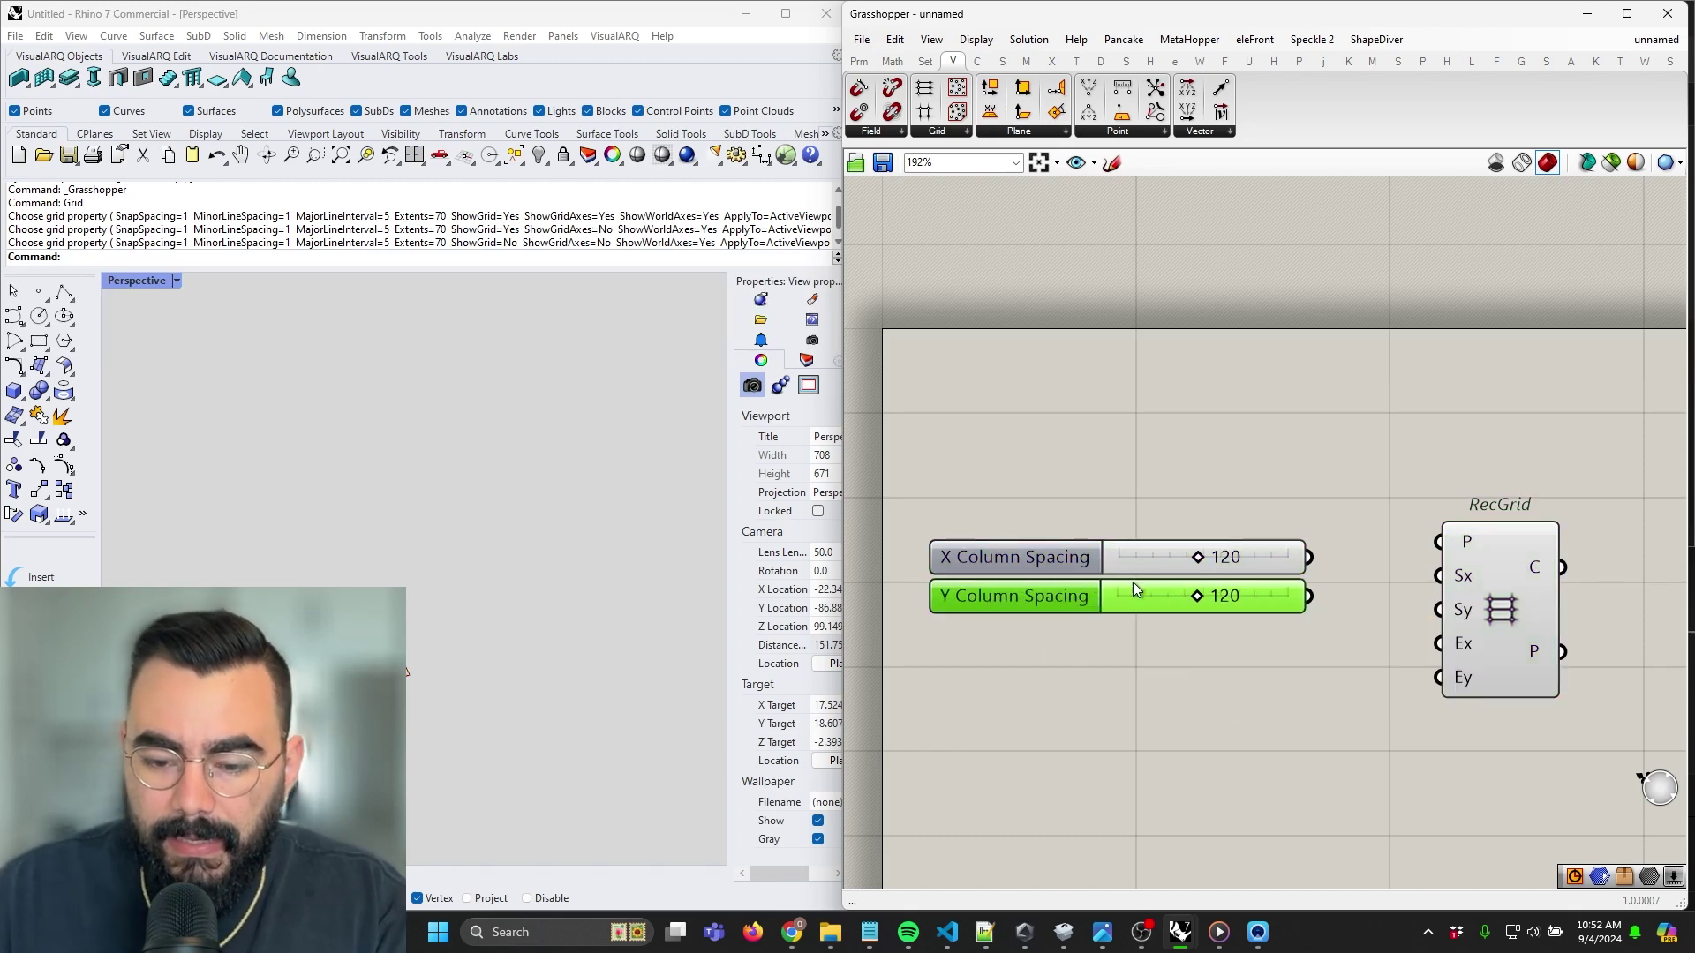
# Create a number slider with the range and value 0<1<12 below the spacing sliders and name it "X Column Ct"
pyautogui.doubleClick(988, 685)
pyautogui.write('0<1<12')
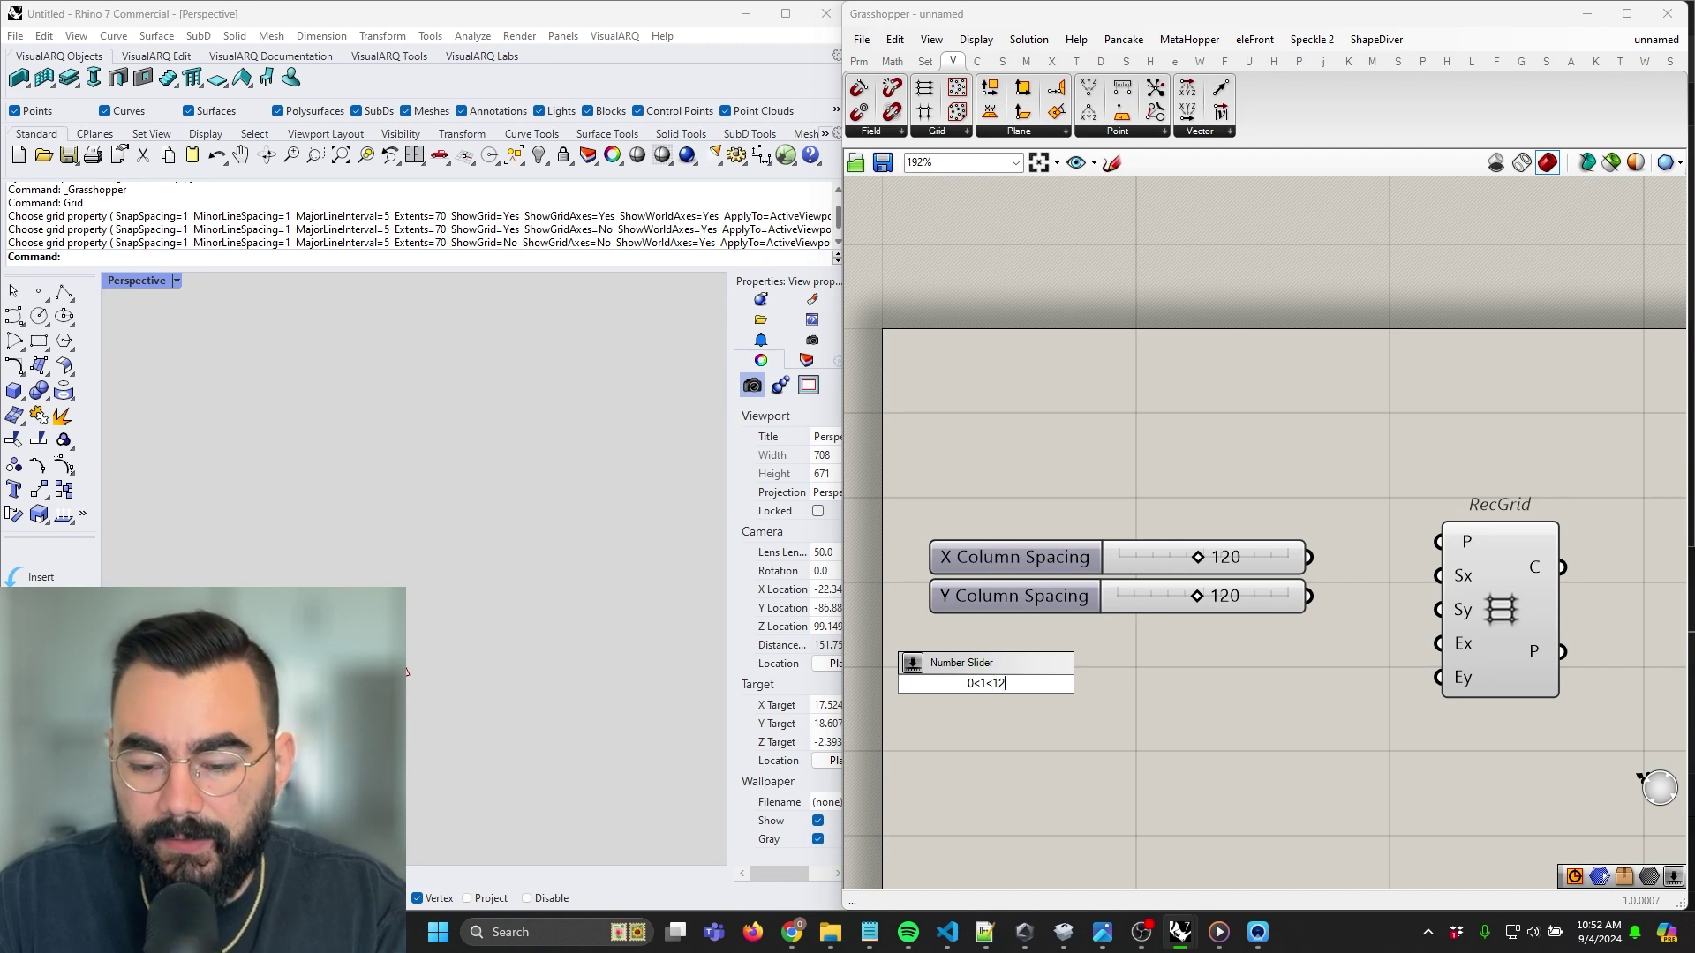
pyautogui.press('Return')
pyautogui.moveTo(921, 685); pyautogui.dragTo(960, 646)
pyautogui.rightClick(960, 646)
pyautogui.write('D')
pyautogui.press('BackSpace')
pyautogui.write('x Co')
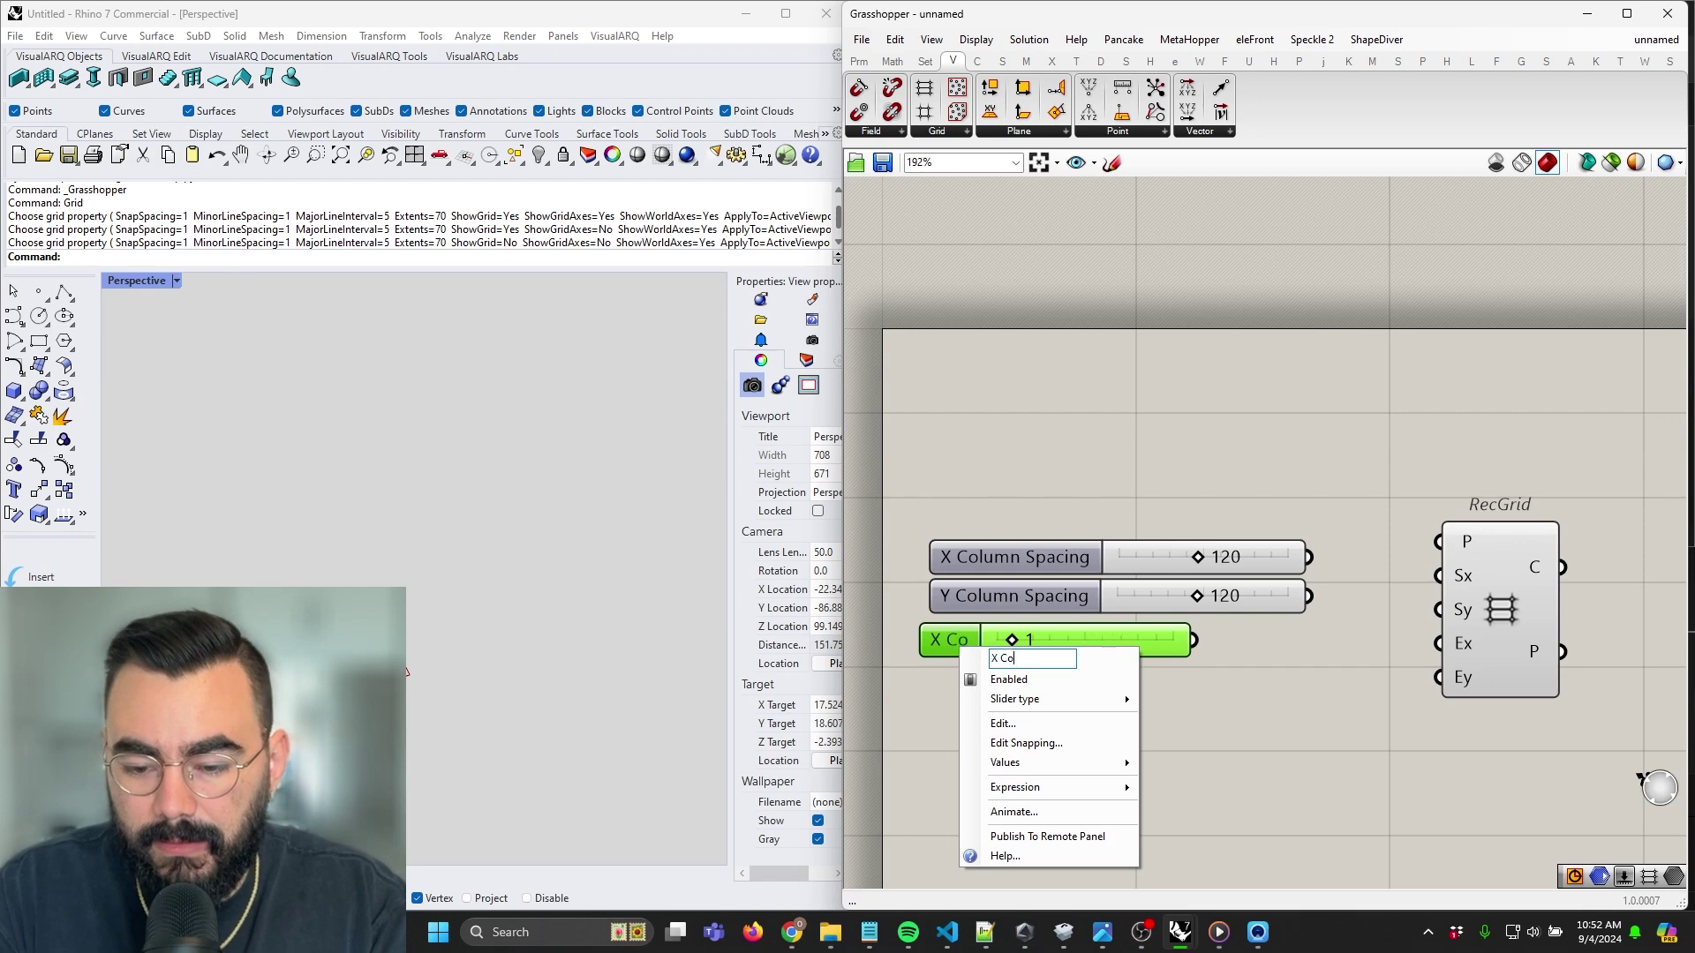
pyautogui.write('lumn Ct')
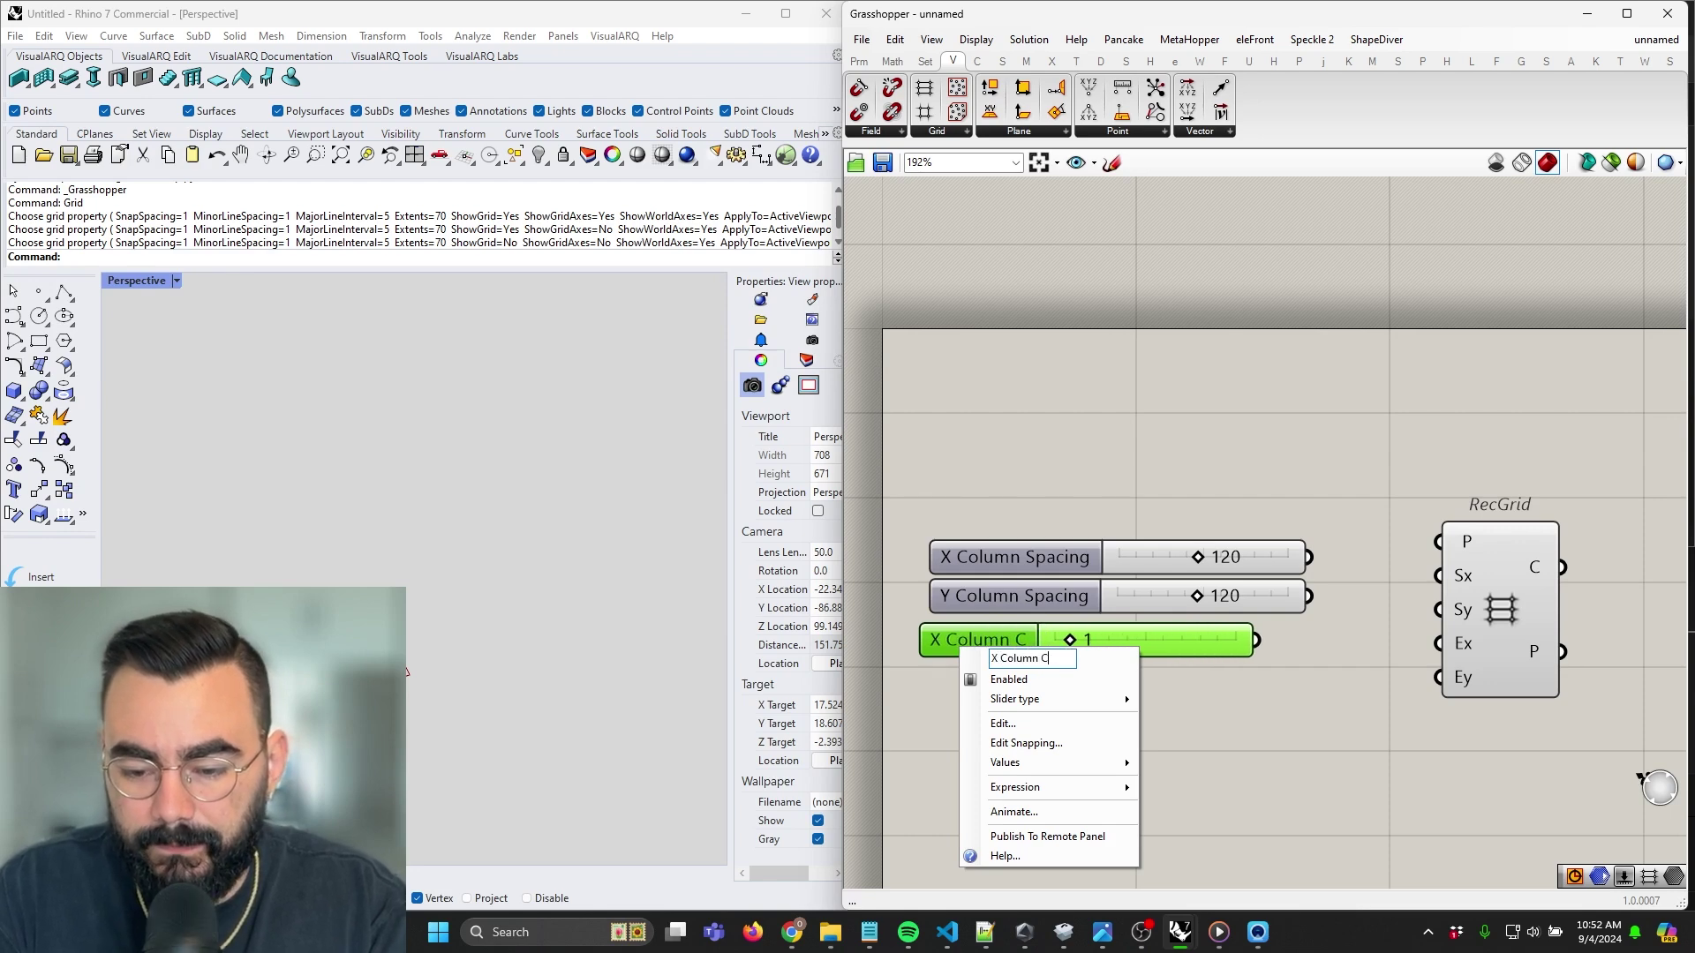
pyautogui.press('Return')
# Duplicate the X Column Ct slider below the original and rename the copy "Y Column Ct"
pyautogui.moveTo(1009, 653); pyautogui.dragTo(1032, 679)
pyautogui.rightClick(1032, 680)
pyautogui.click(1071, 691)
pyautogui.press('BackSpace')
pyautogui.write('Y')
pyautogui.press('Return')
# Connect the X and Y spacing sliders to the grid's Sx and Sy inputs and the count sliders to Ex and Ey
pyautogui.moveTo(1310, 643); pyautogui.dragTo(1232, 633, button='right')
pyautogui.moveTo(1231, 548); pyautogui.dragTo(1360, 565)
pyautogui.moveTo(1231, 586); pyautogui.dragTo(1360, 600)
pyautogui.moveTo(1188, 628); pyautogui.dragTo(1361, 634)
pyautogui.moveTo(1191, 665); pyautogui.dragTo(1362, 668)
# Set X Column Ct to 8 and Y Column Ct to 6, and bring the whole grid into view in Rhino
pyautogui.moveTo(1008, 628); pyautogui.dragTo(1116, 637)
pyautogui.moveTo(1010, 667); pyautogui.dragTo(1081, 672)
pyautogui.scroll(-12, 333, 567)
pyautogui.moveTo(333, 567); pyautogui.dragTo(670, 533, button='right')
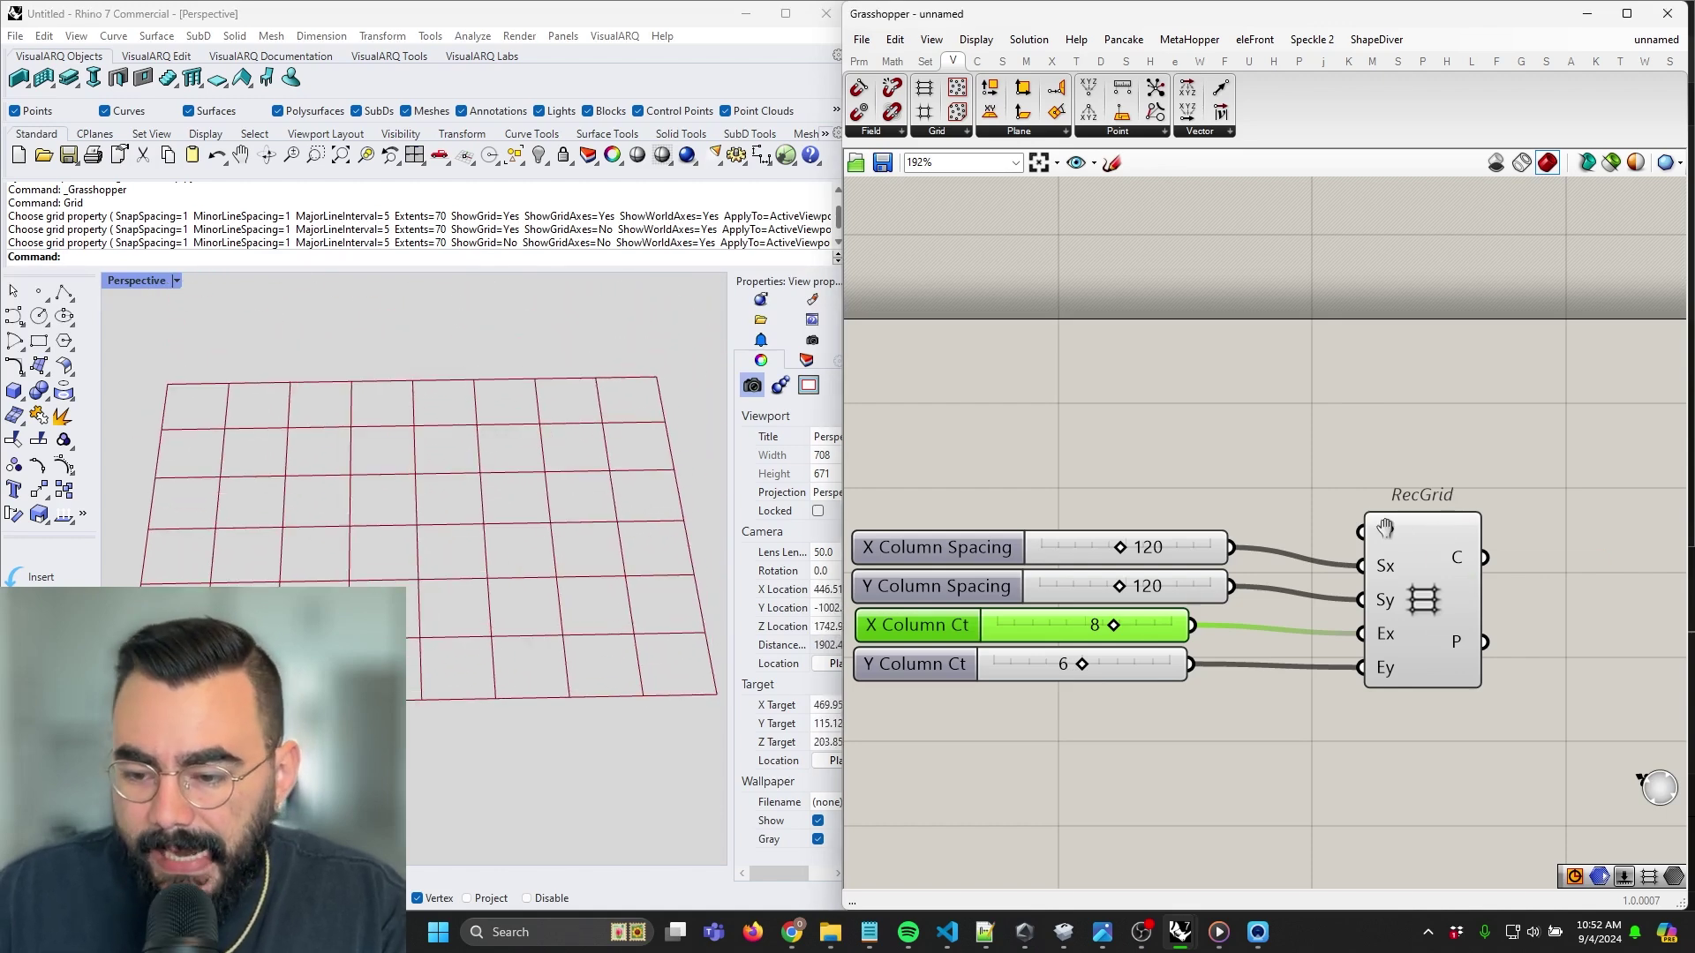
# Add a Panel beside the rectangular grid and connect the grid's Cells output to it
pyautogui.scroll(1, 1428, 526)
pyautogui.moveTo(1353, 558)
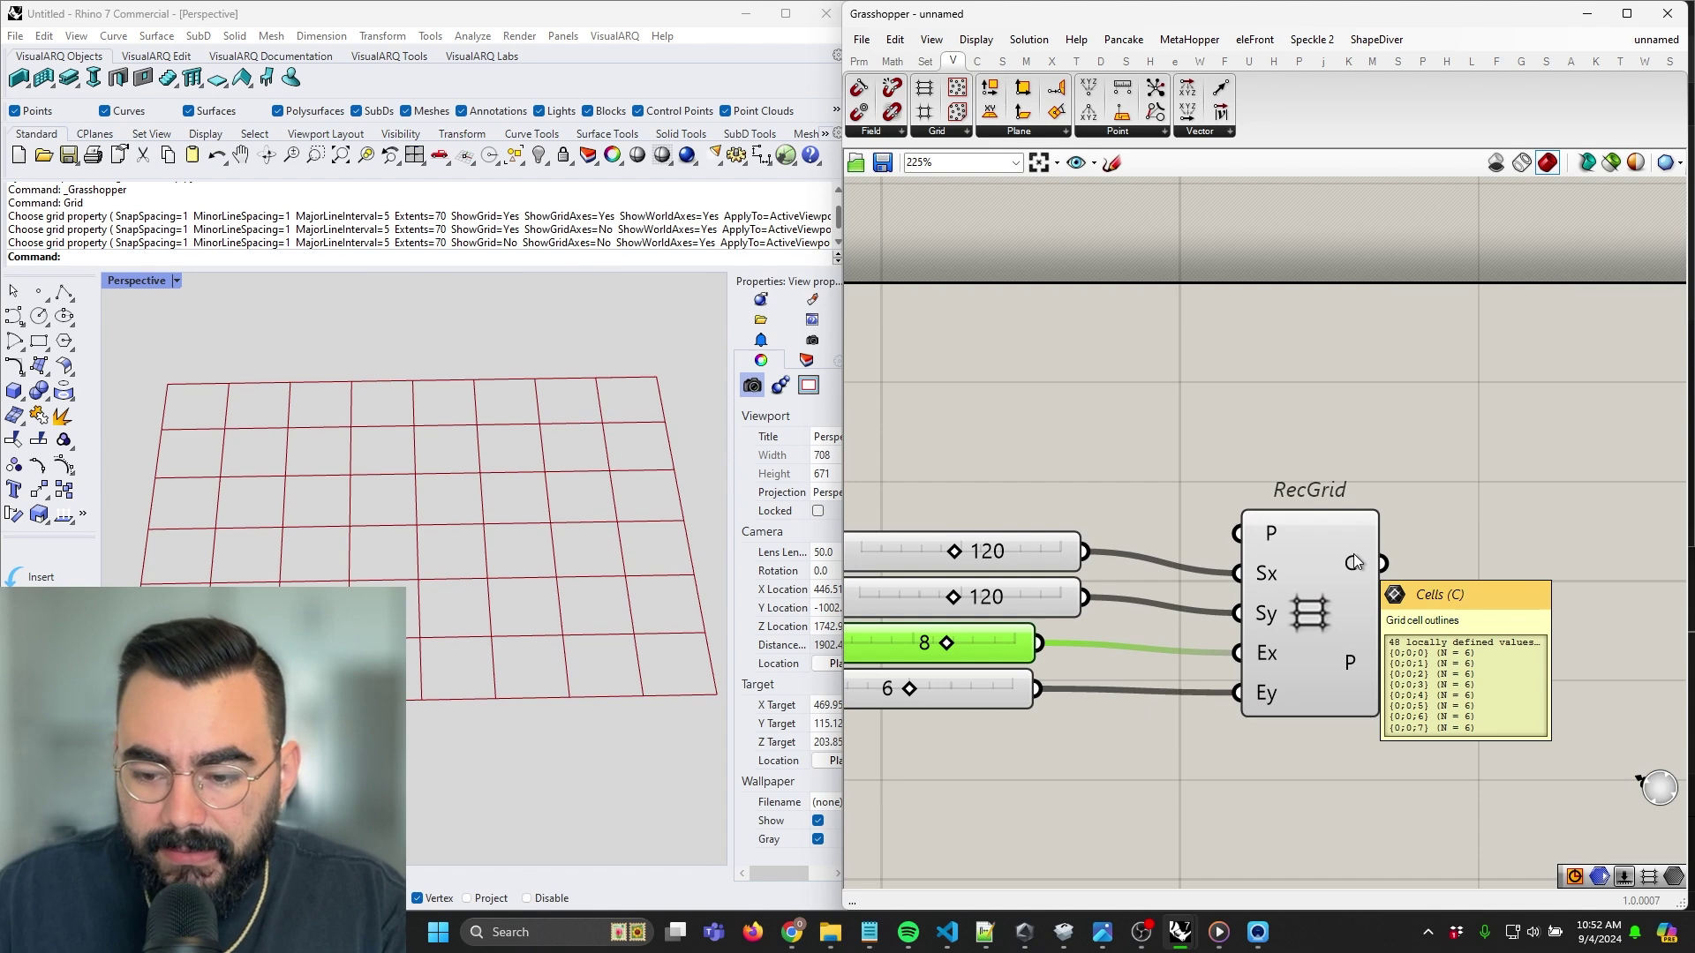
pyautogui.moveTo(1364, 676)
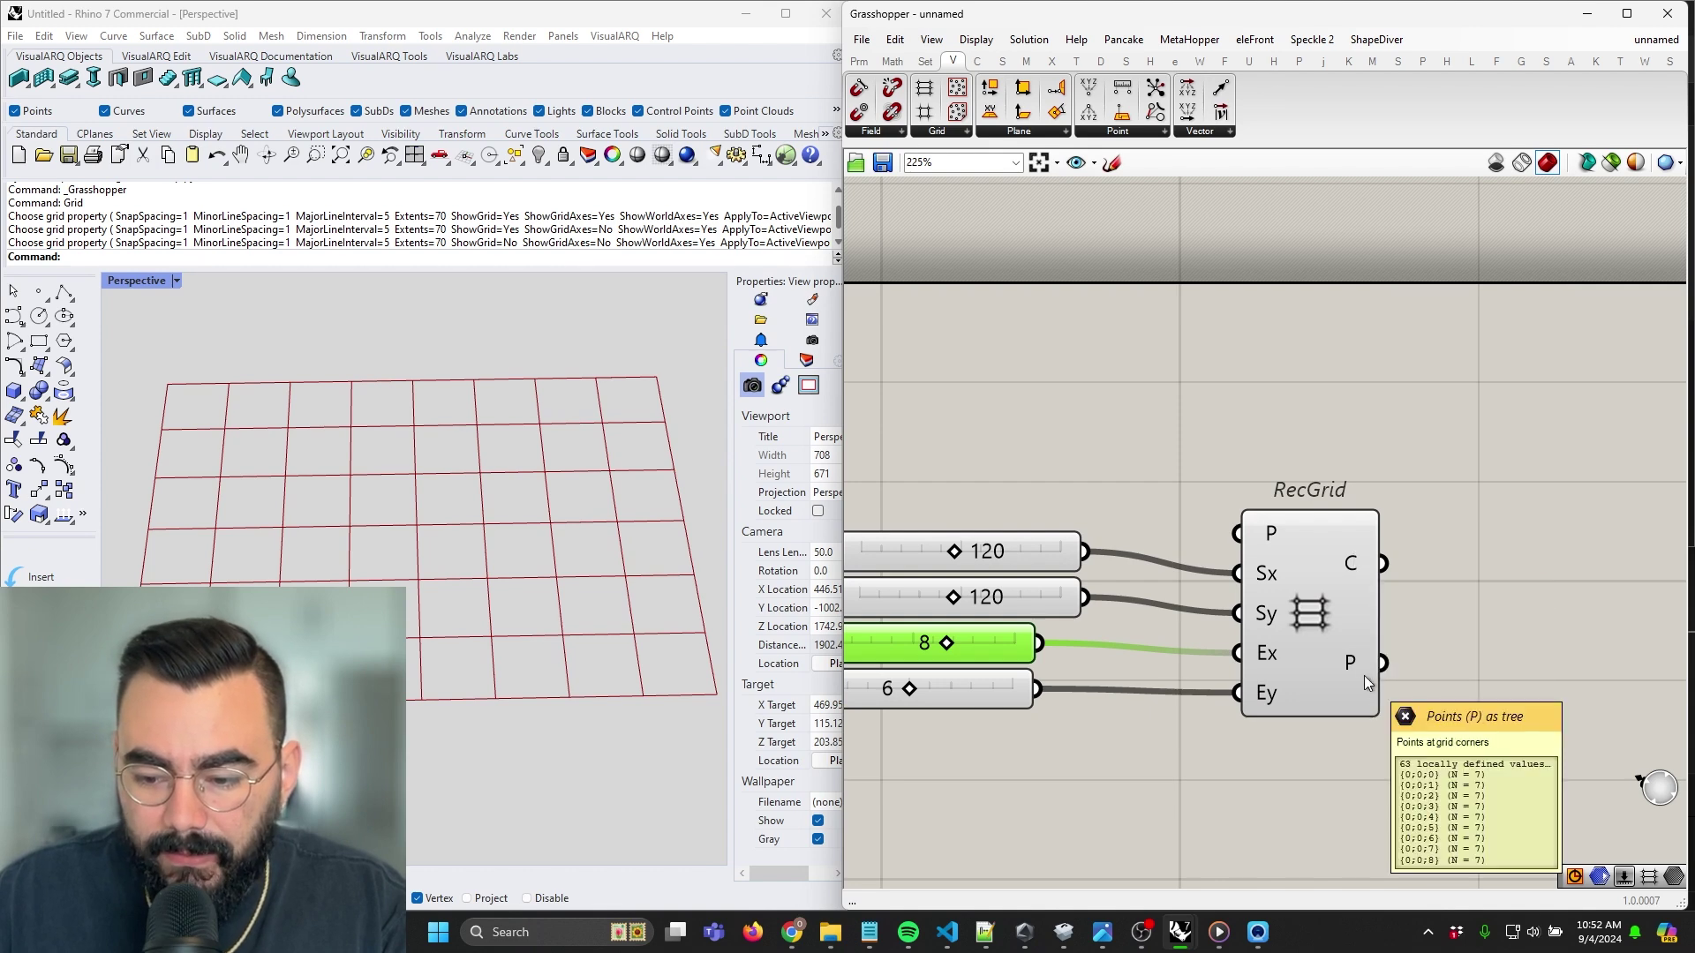
pyautogui.doubleClick(1441, 526)
pyautogui.write('pan')
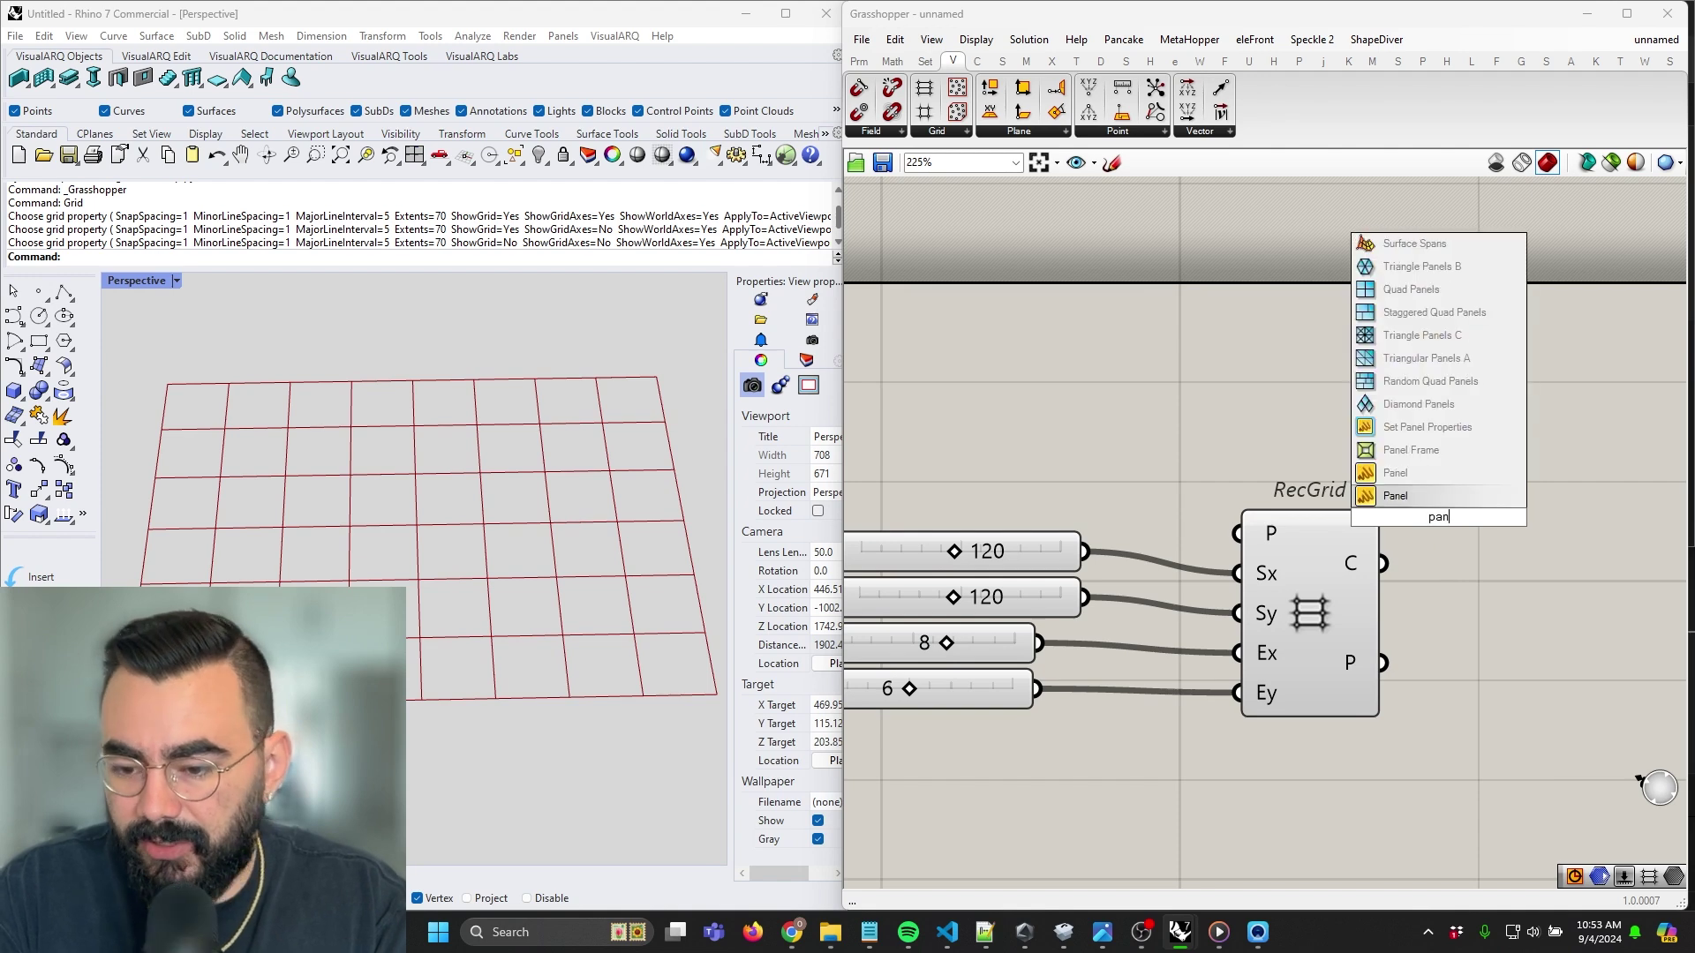
pyautogui.press('Return')
pyautogui.moveTo(1384, 564); pyautogui.dragTo(1602, 499)
pyautogui.moveTo(1619, 503); pyautogui.dragTo(1400, 503, button='right')
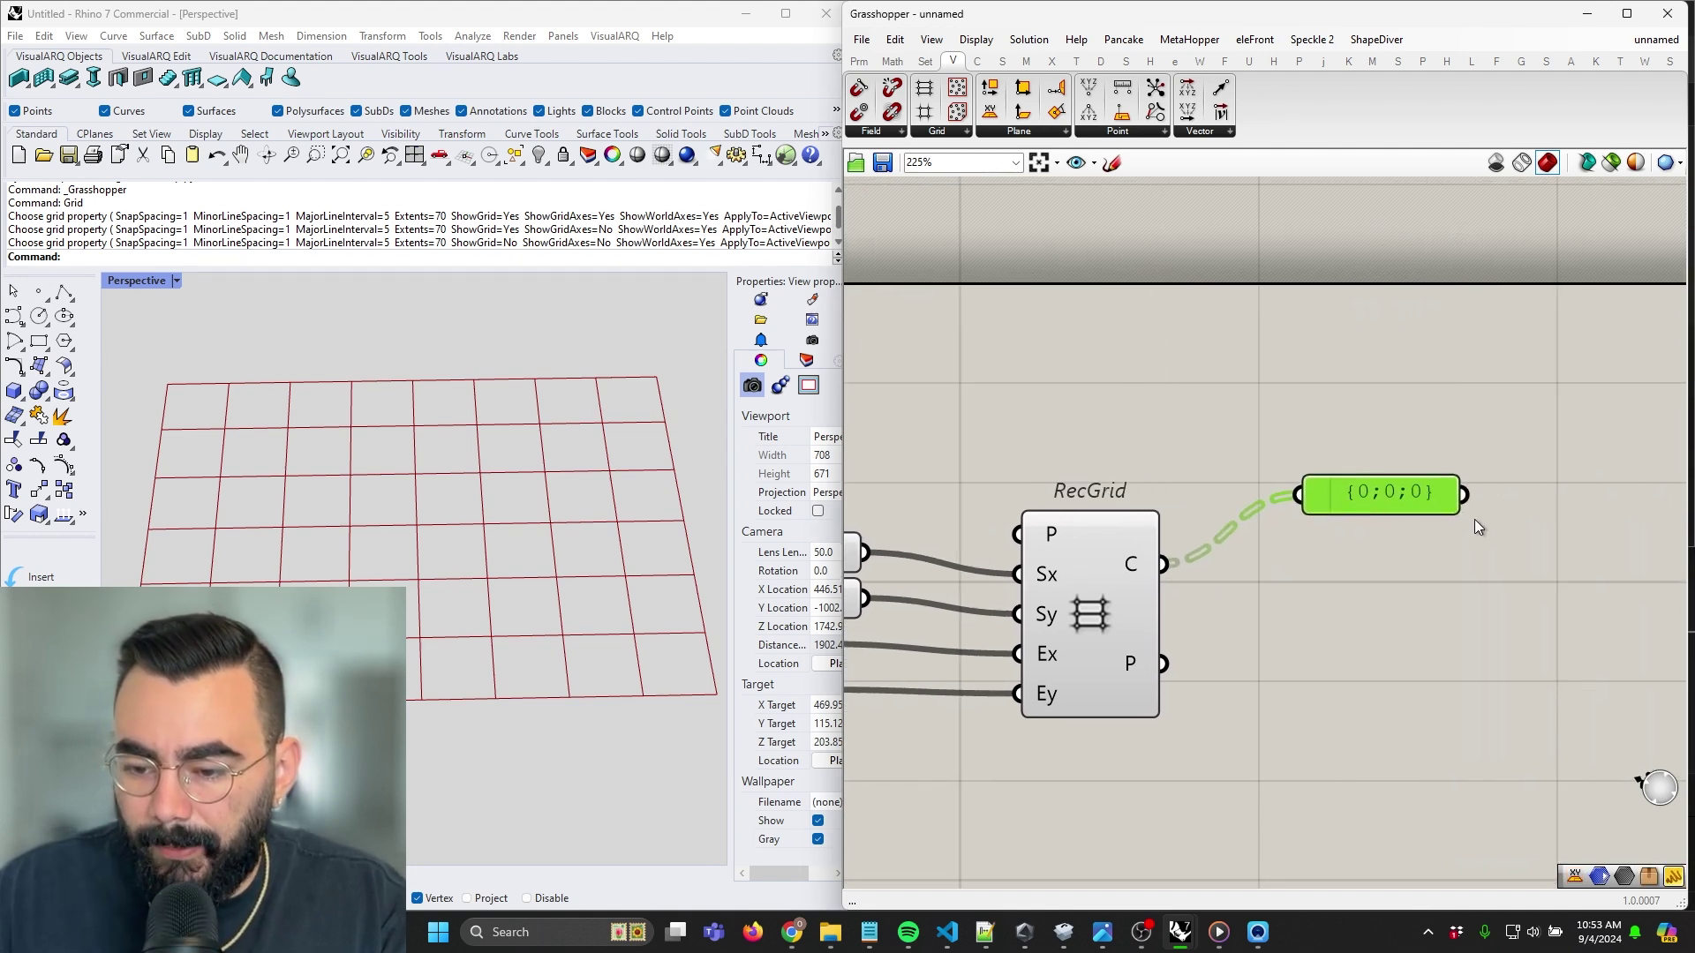
# Enlarge the Panel to read the listed grid cells, and delete the Panel
pyautogui.moveTo(1457, 509); pyautogui.dragTo(1672, 741)
pyautogui.moveTo(1651, 781); pyautogui.dragTo(1449, 734, button='right')
pyautogui.moveTo(1277, 602); pyautogui.dragTo(1324, 532)
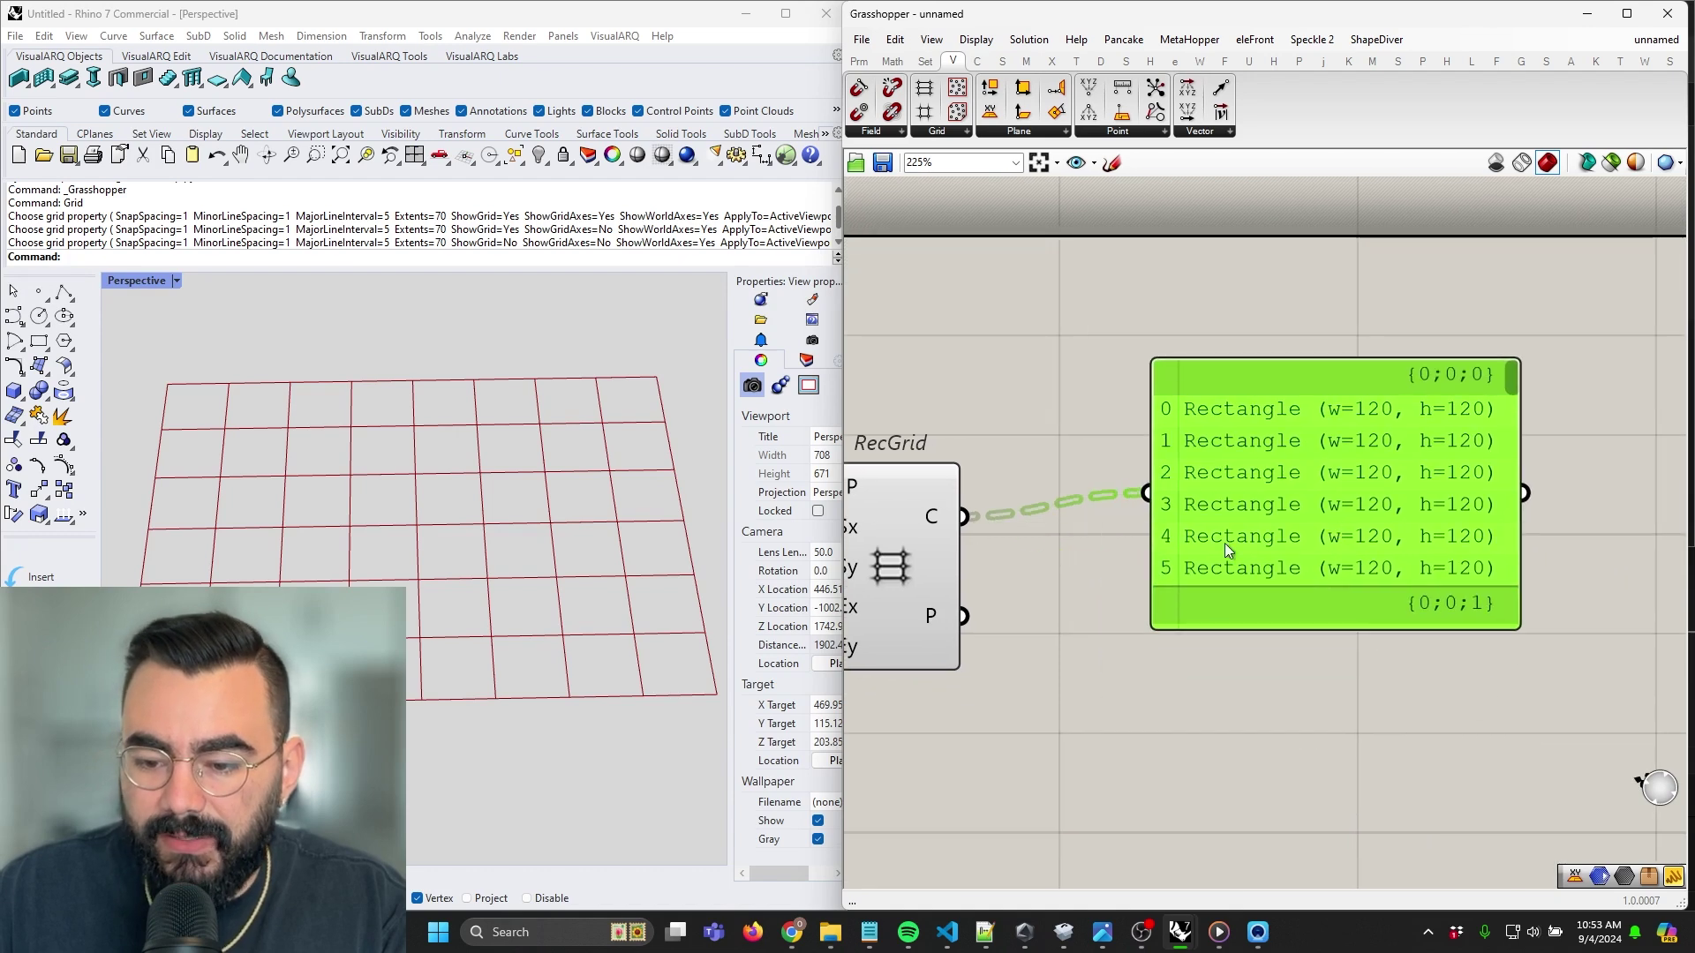
pyautogui.moveTo(1107, 553); pyautogui.dragTo(1290, 594, button='right')
pyautogui.scroll(-2, 1052, 669)
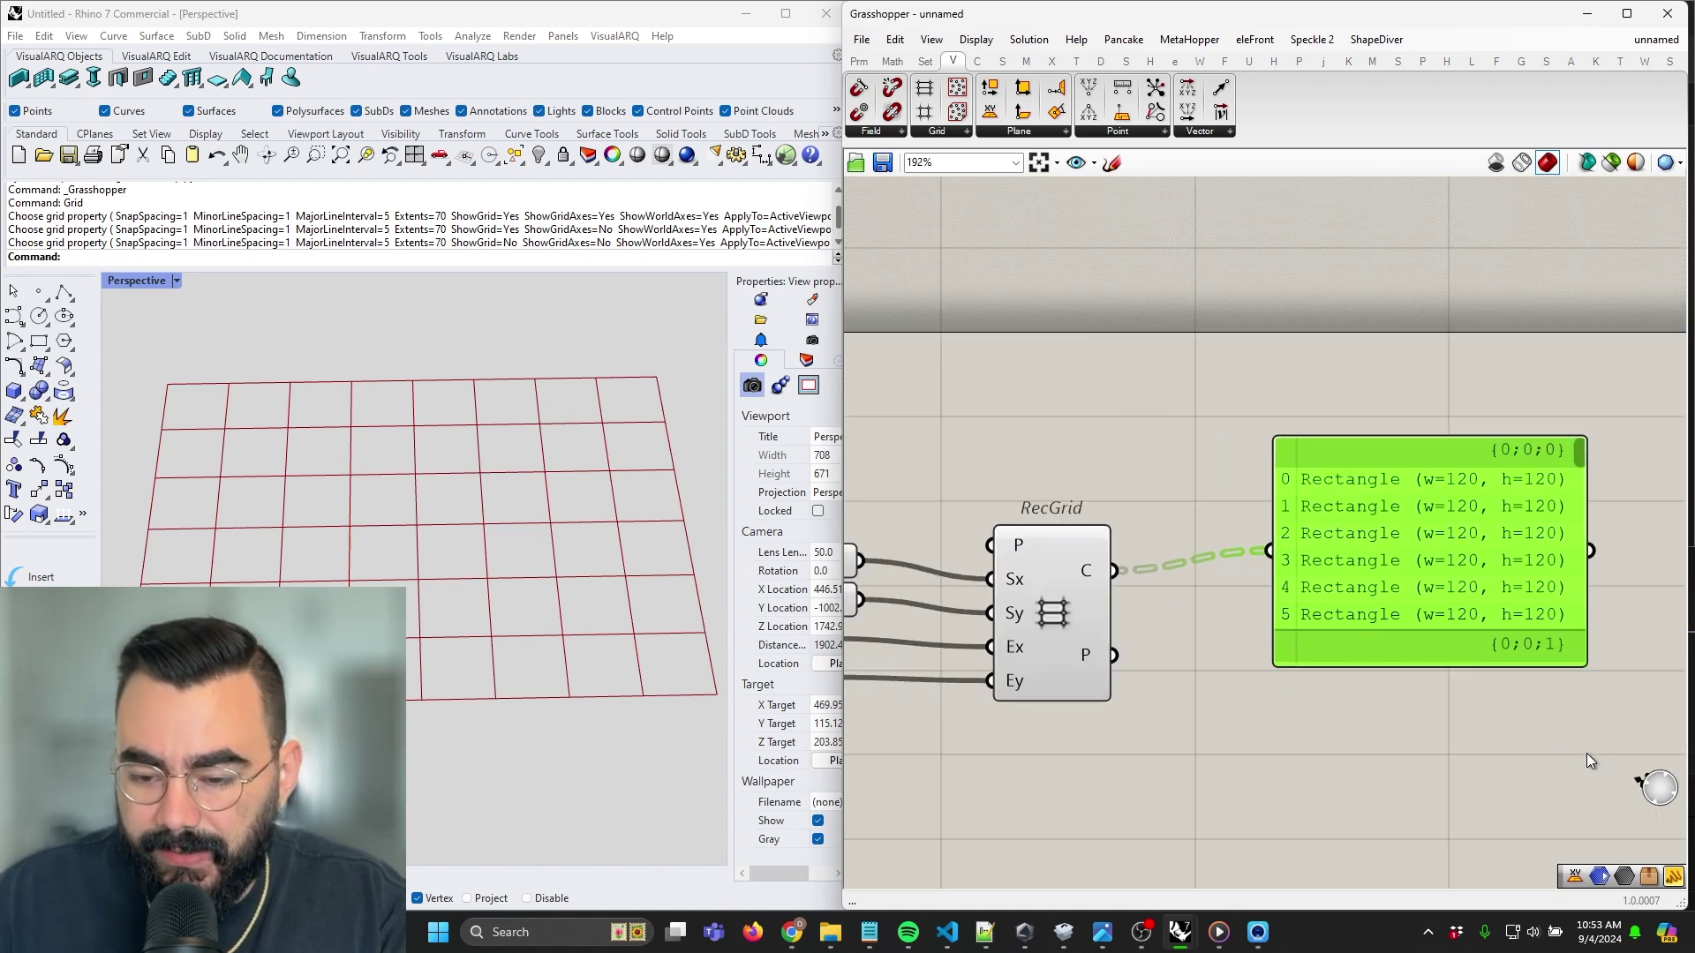
pyautogui.press('Delete')
# Add a Geometry container and connect the rectangular grid's Points output to it
pyautogui.moveTo(1380, 508); pyautogui.dragTo(1509, 449, button='right')
pyautogui.doubleClick(1364, 583)
pyautogui.write('geo')
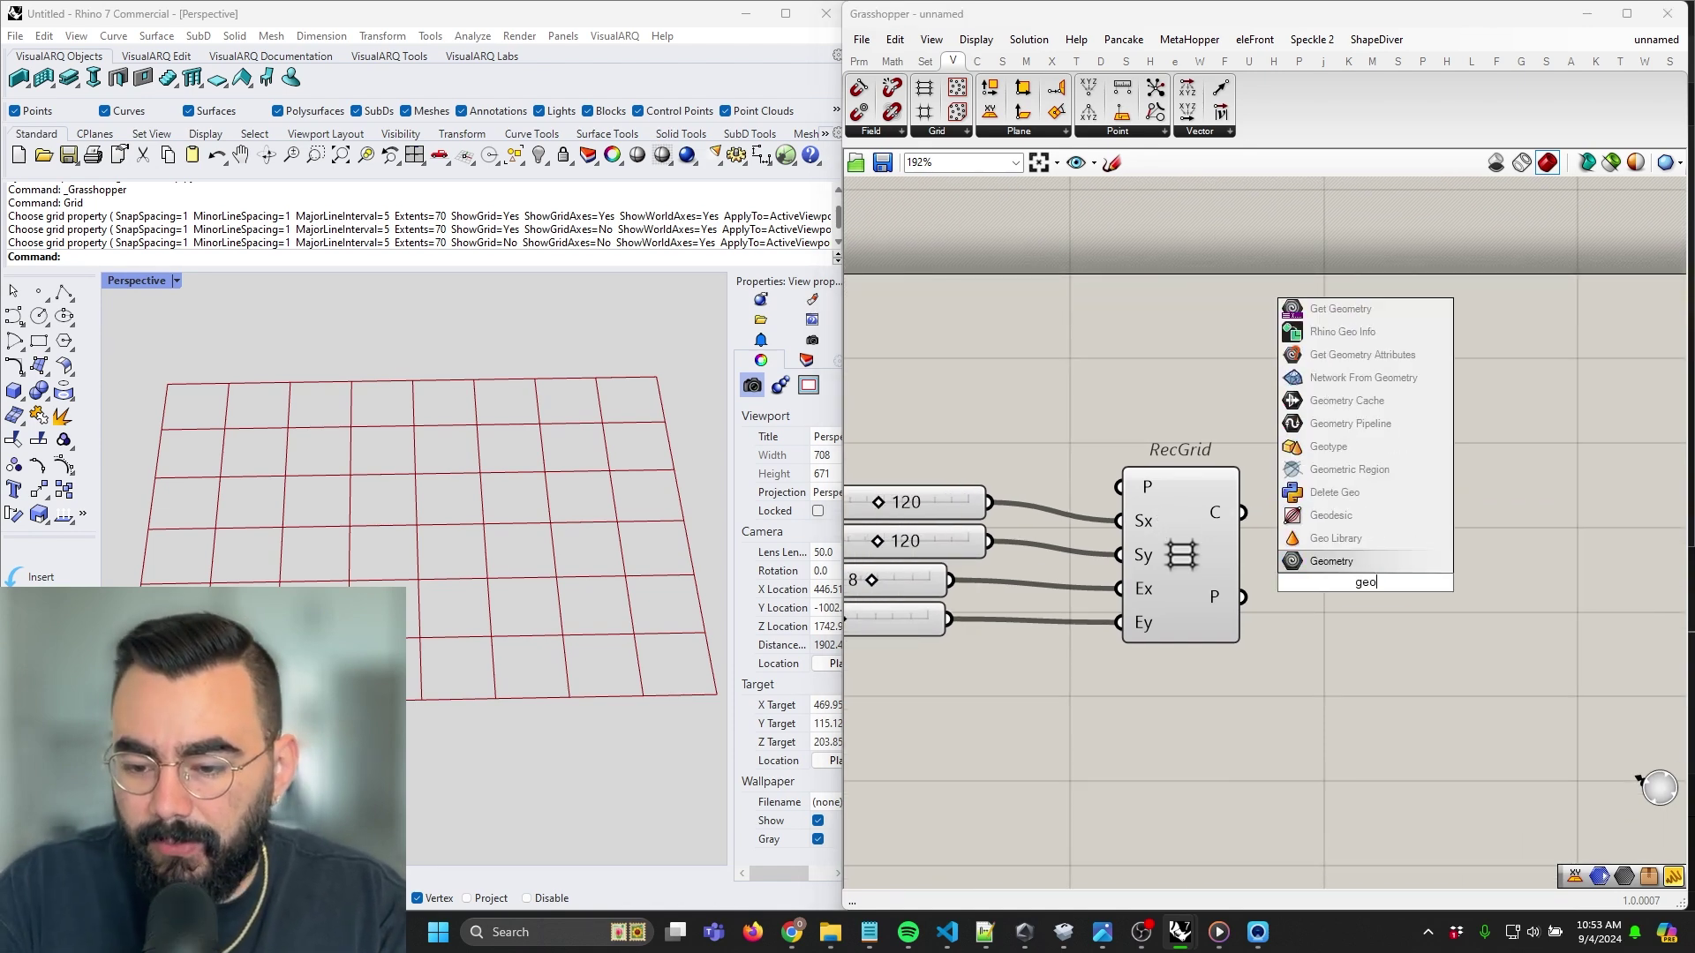
pyautogui.press('Return')
pyautogui.moveTo(1257, 609); pyautogui.dragTo(1321, 583)
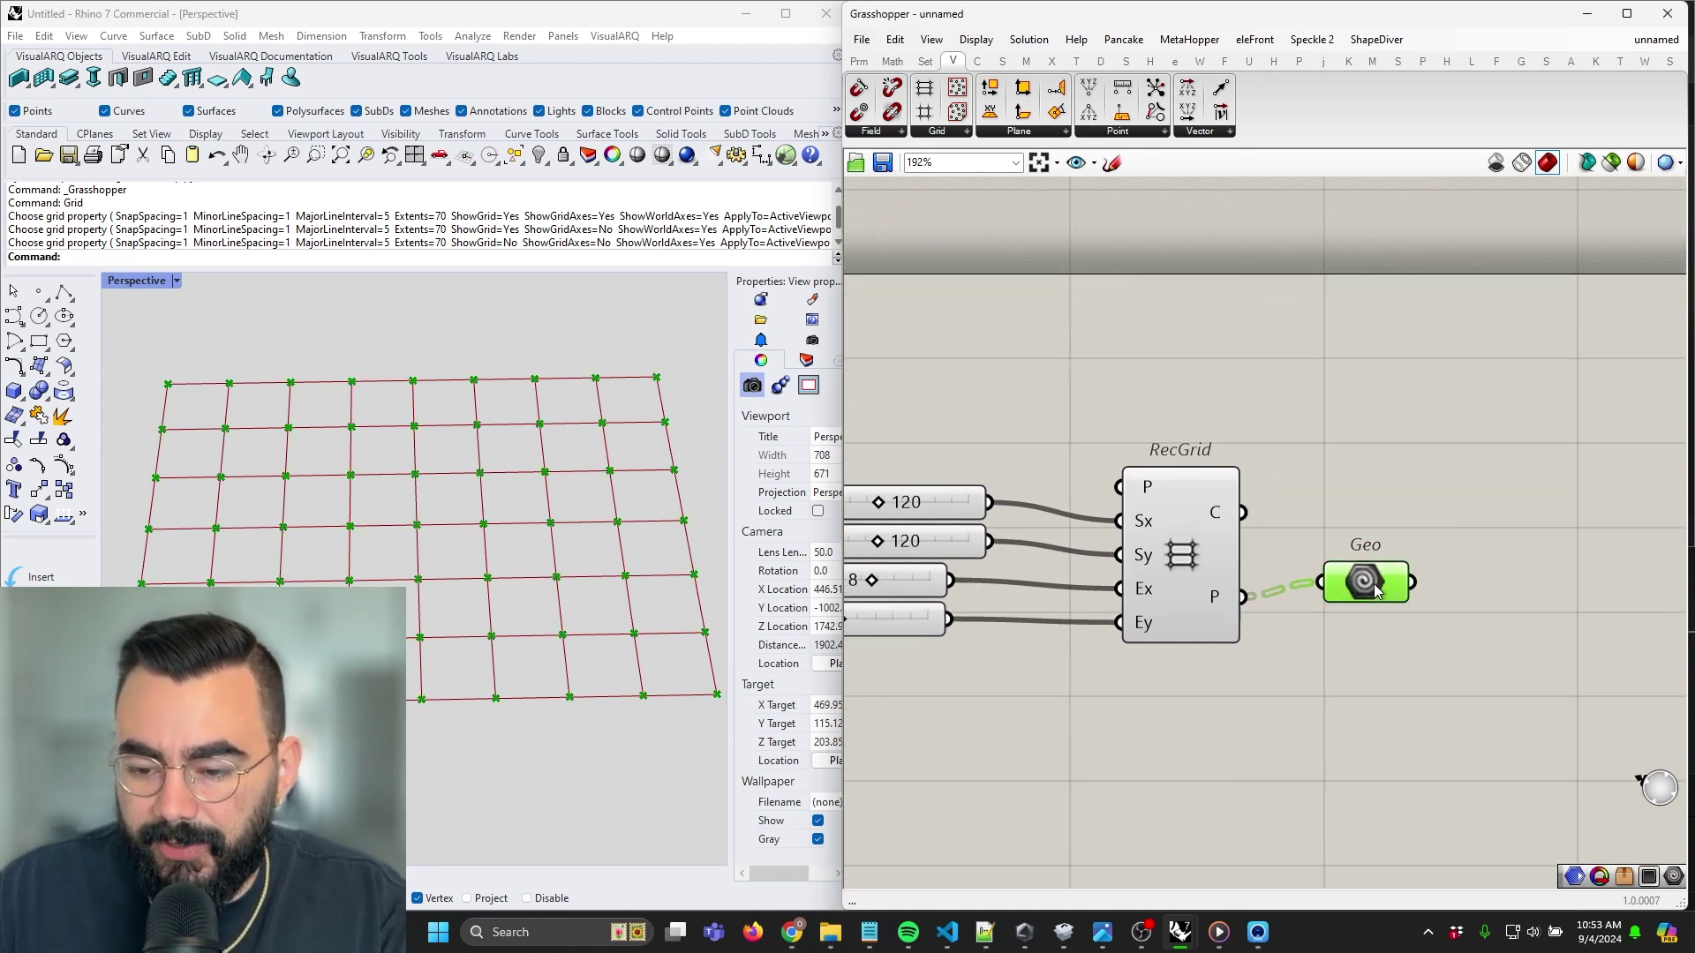
# Turn off the rectangular grid's preview and align the Geometry container with the grid's Points output
pyautogui.rightClick(1185, 554)
pyautogui.click(1234, 581)
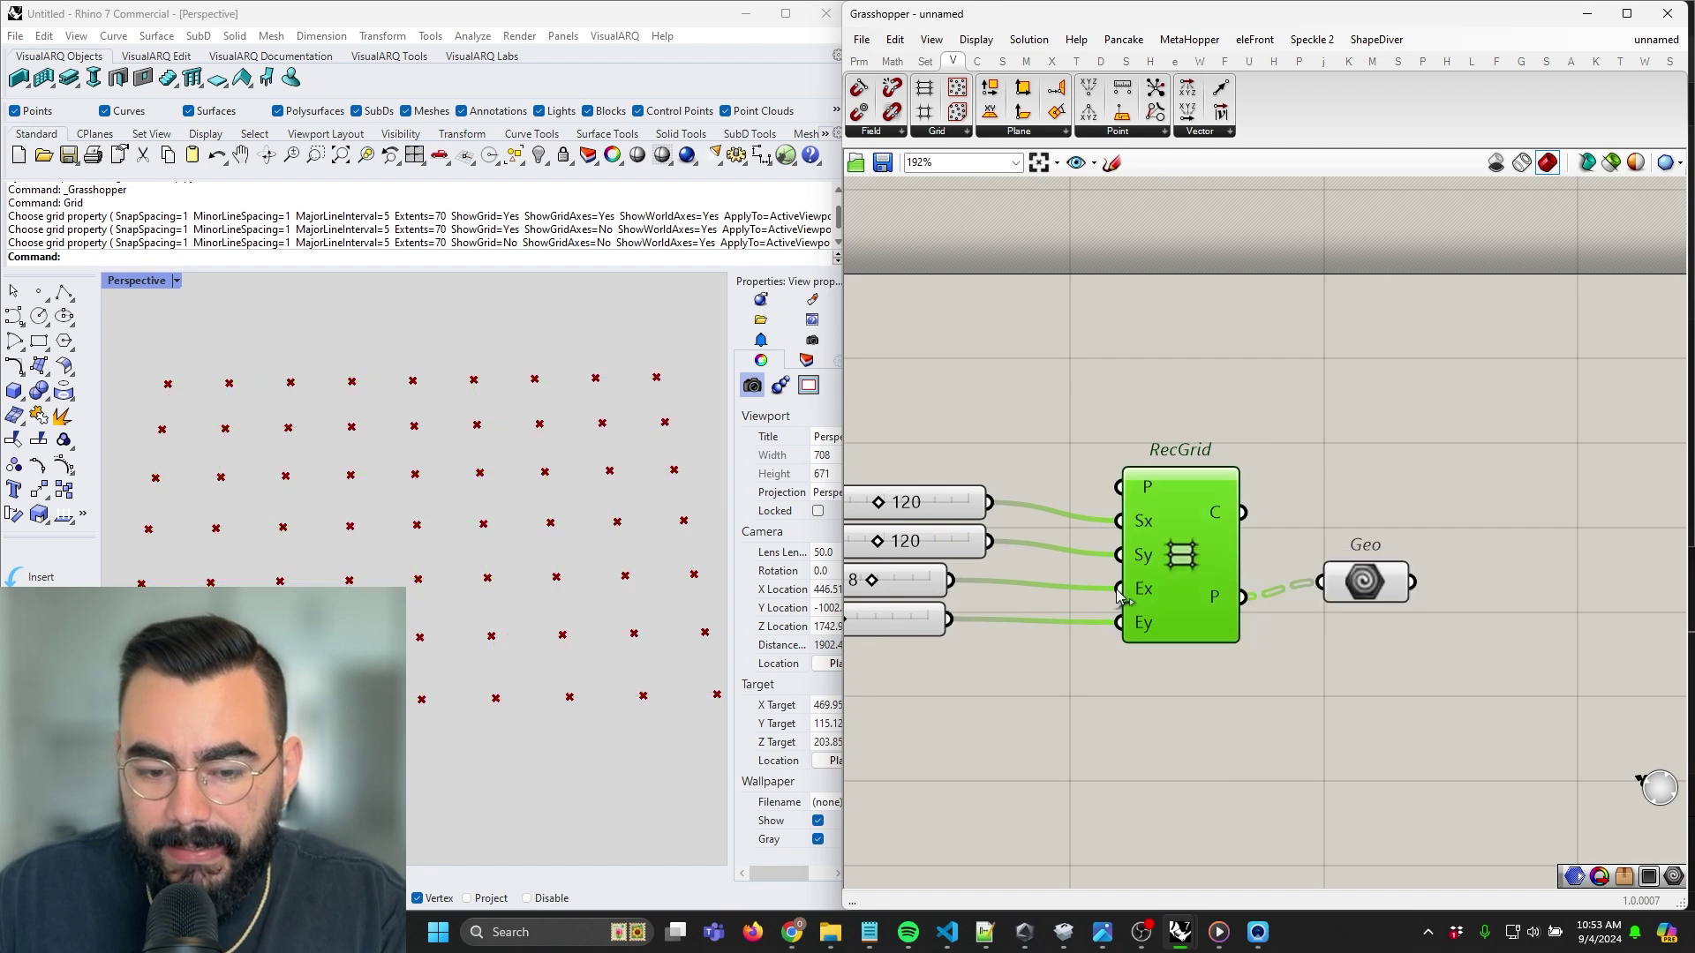
pyautogui.moveTo(1370, 584); pyautogui.dragTo(1358, 600)
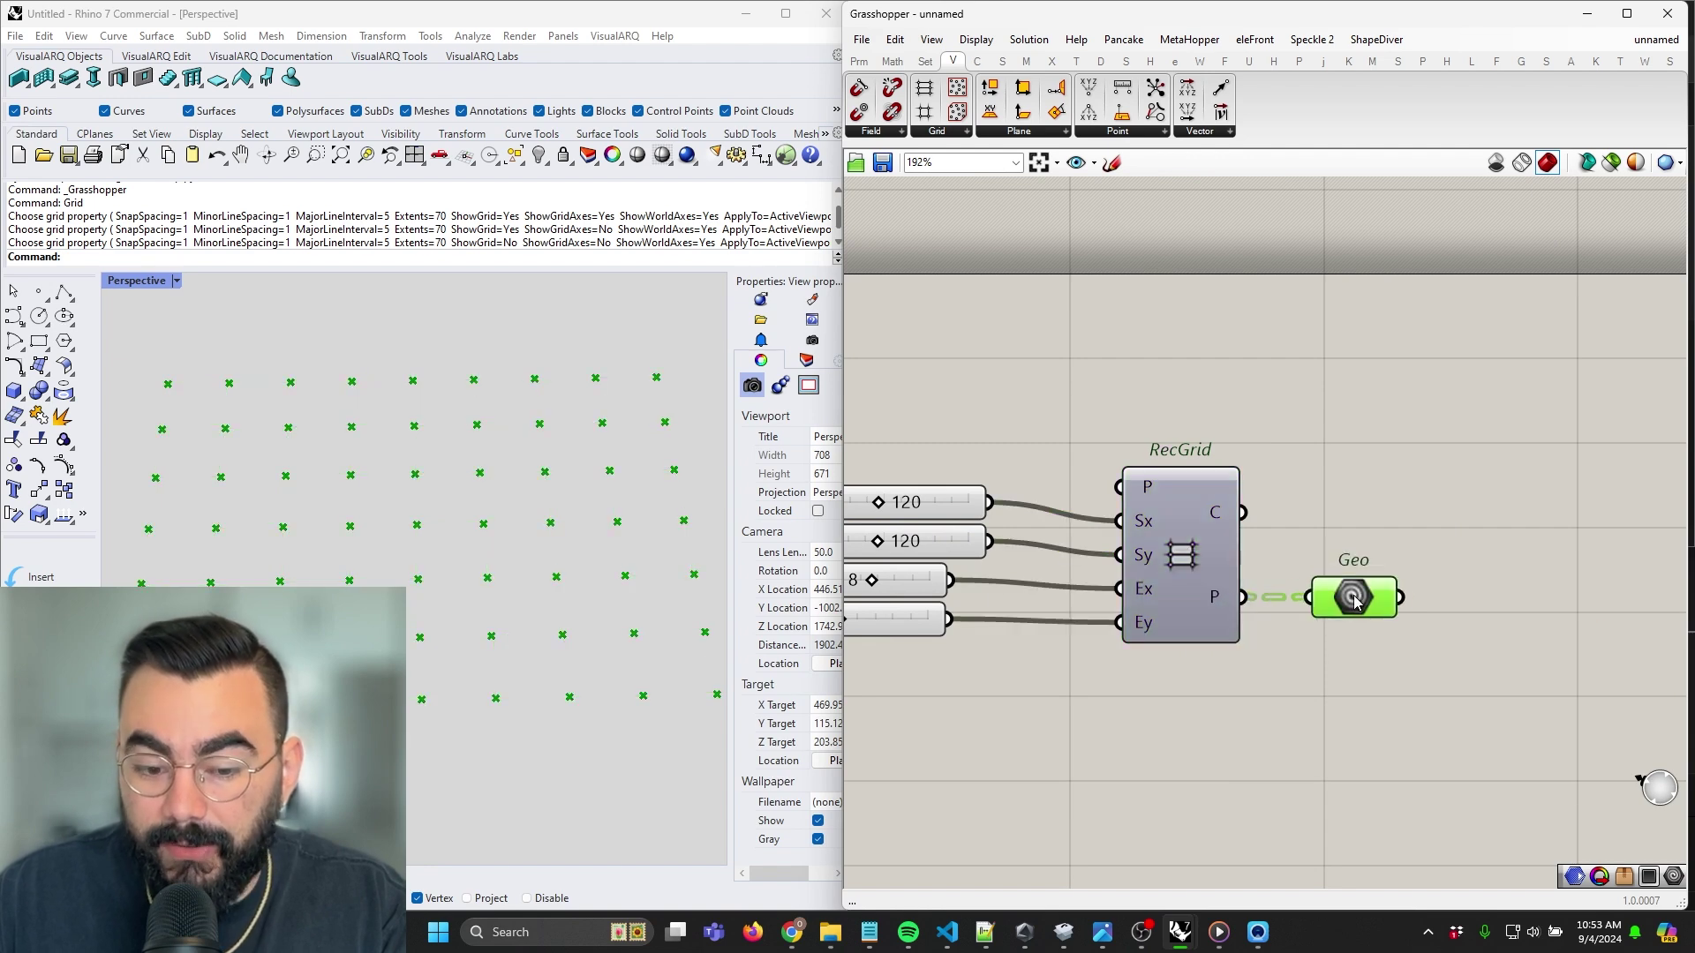
pyautogui.moveTo(1374, 629); pyautogui.dragTo(1253, 617, button='right')
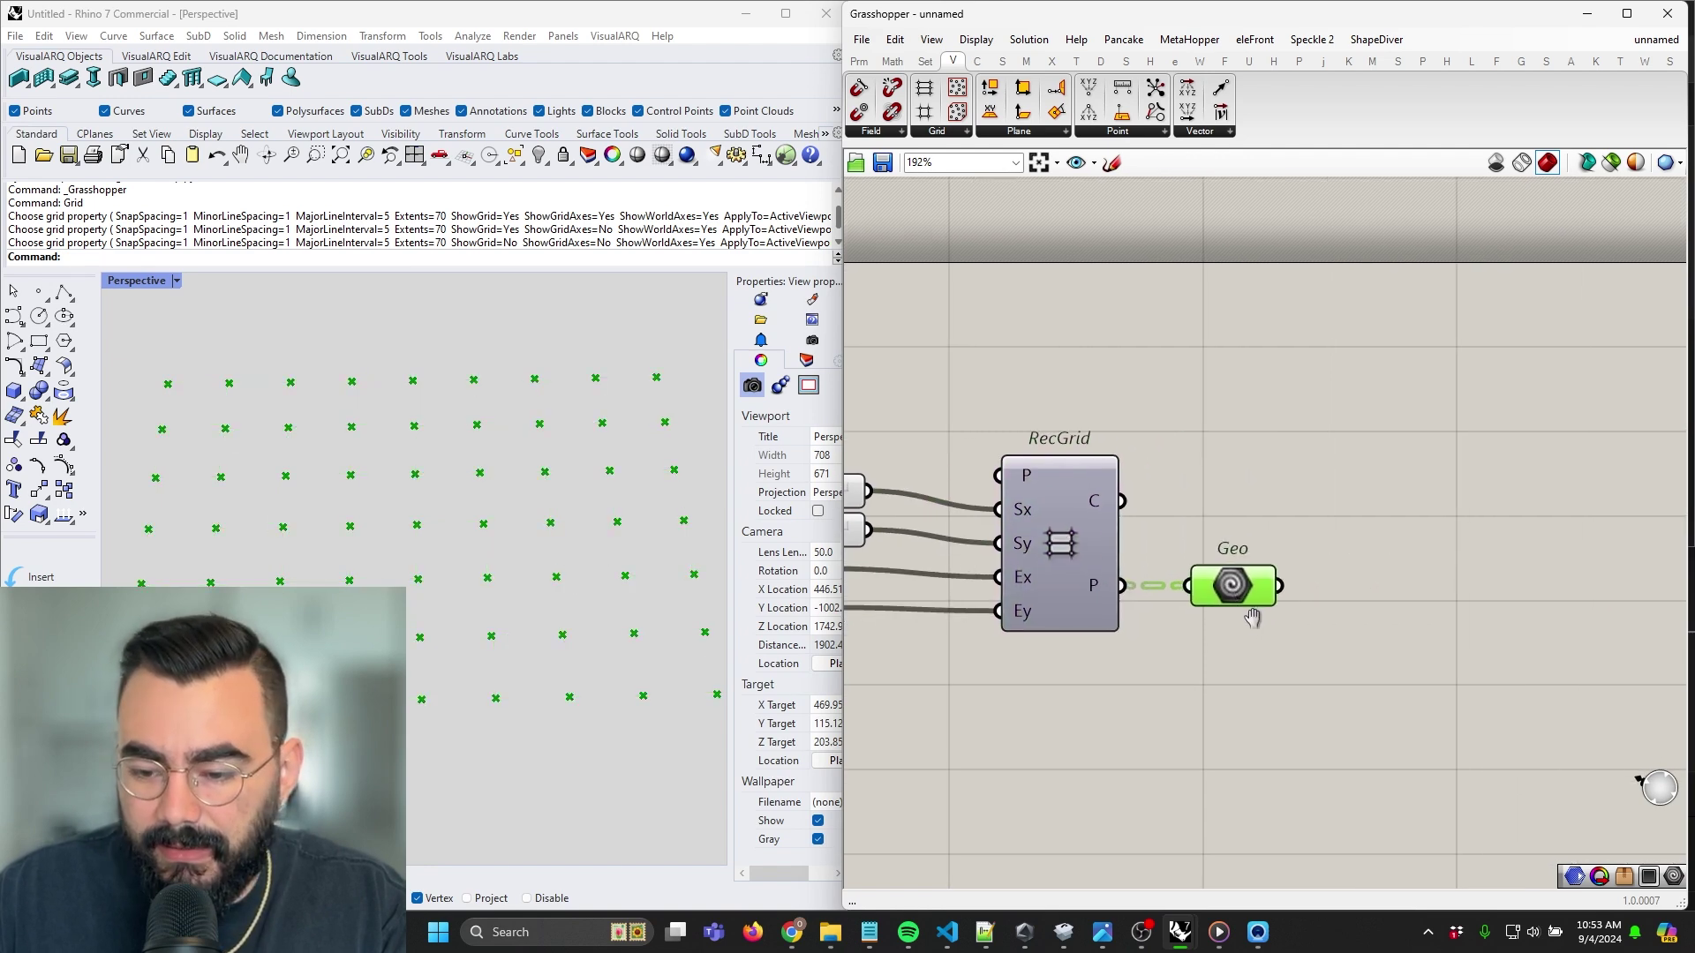
# Add a Circle component after the Geometry container and connect the points to its Plane input
pyautogui.doubleClick(1362, 628)
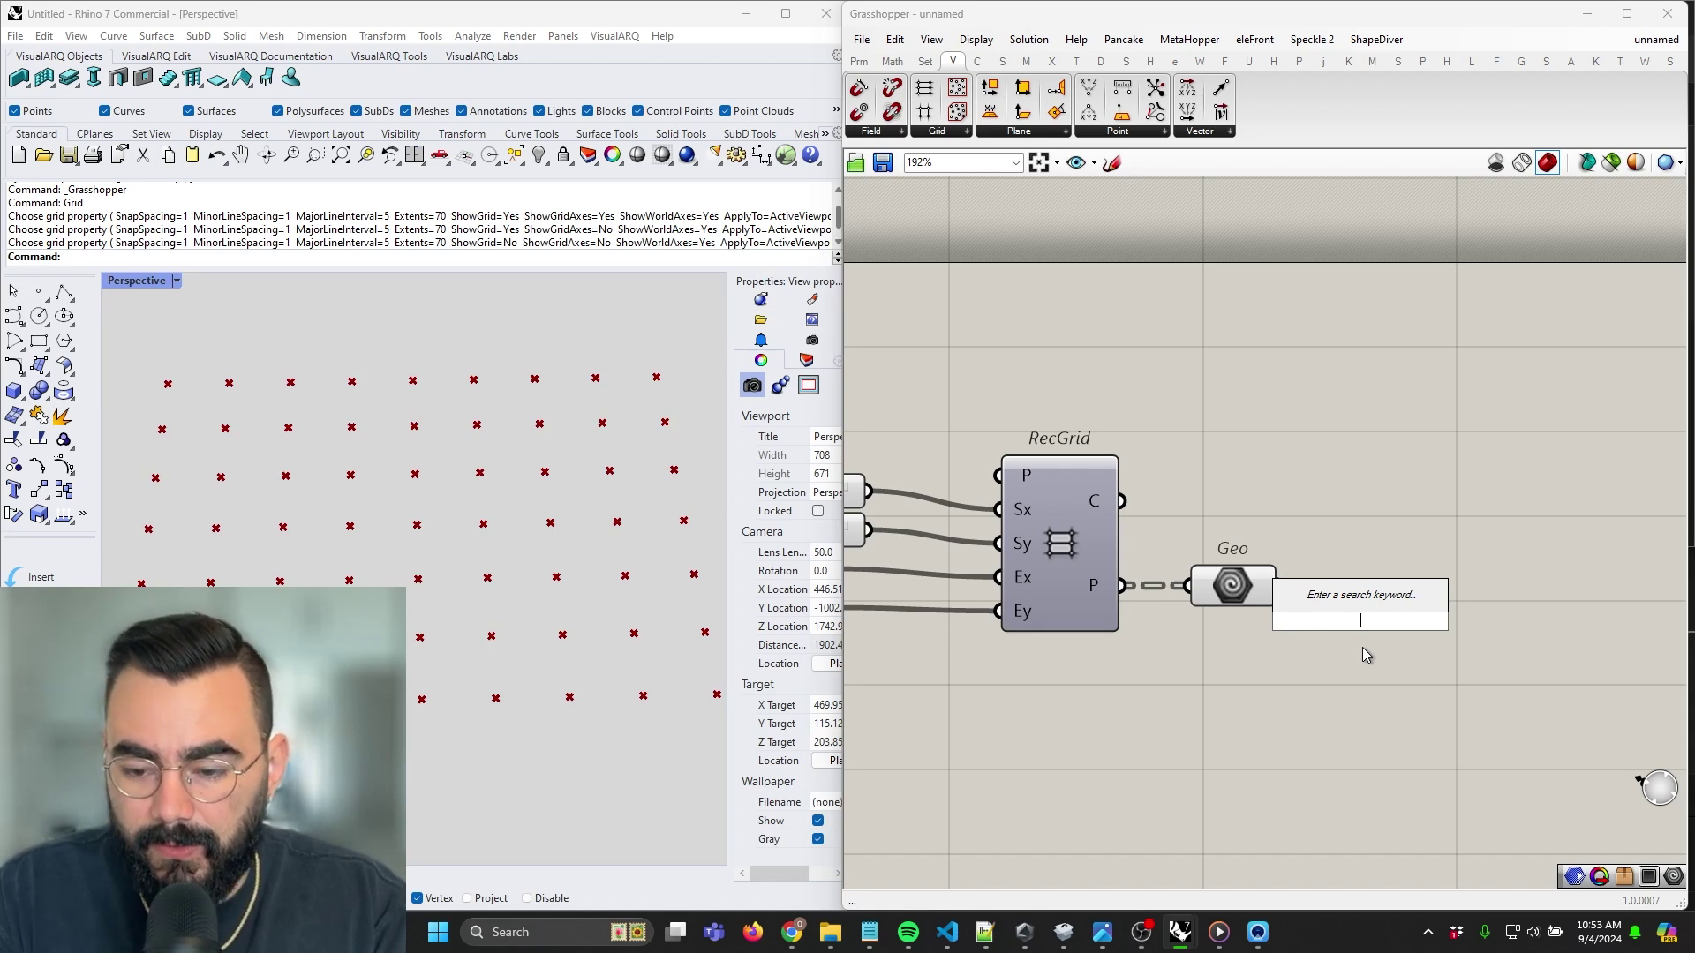
pyautogui.write('circle')
pyautogui.press('Return')
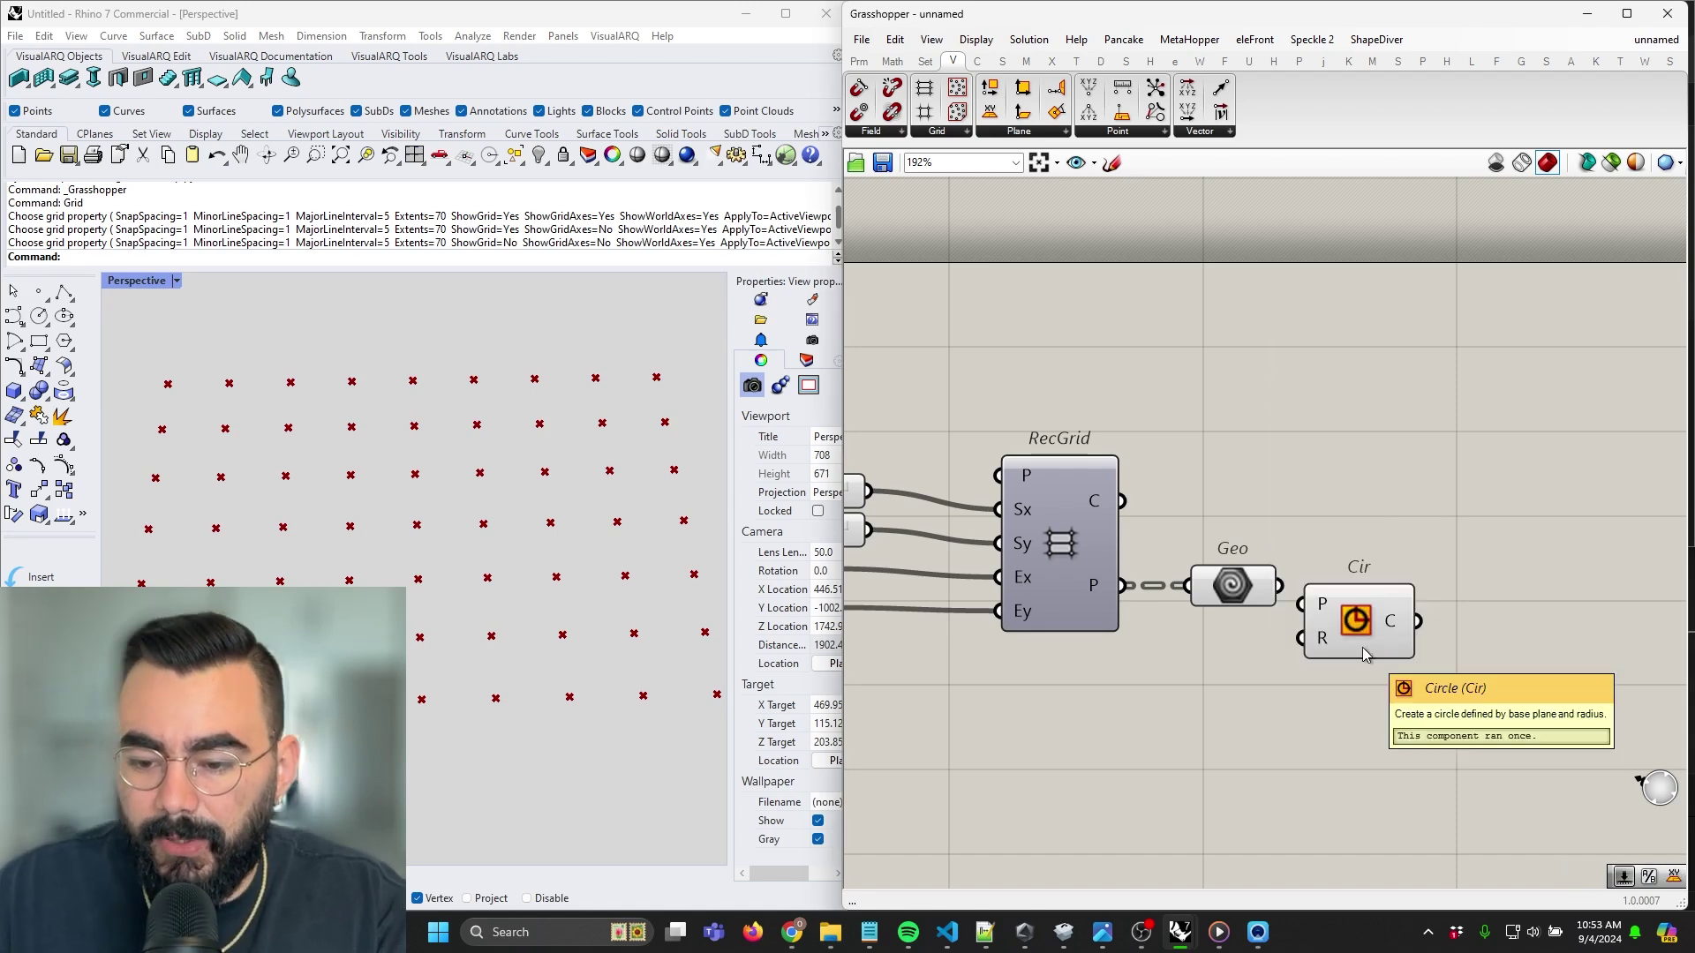
pyautogui.moveTo(1363, 648); pyautogui.dragTo(1412, 638)
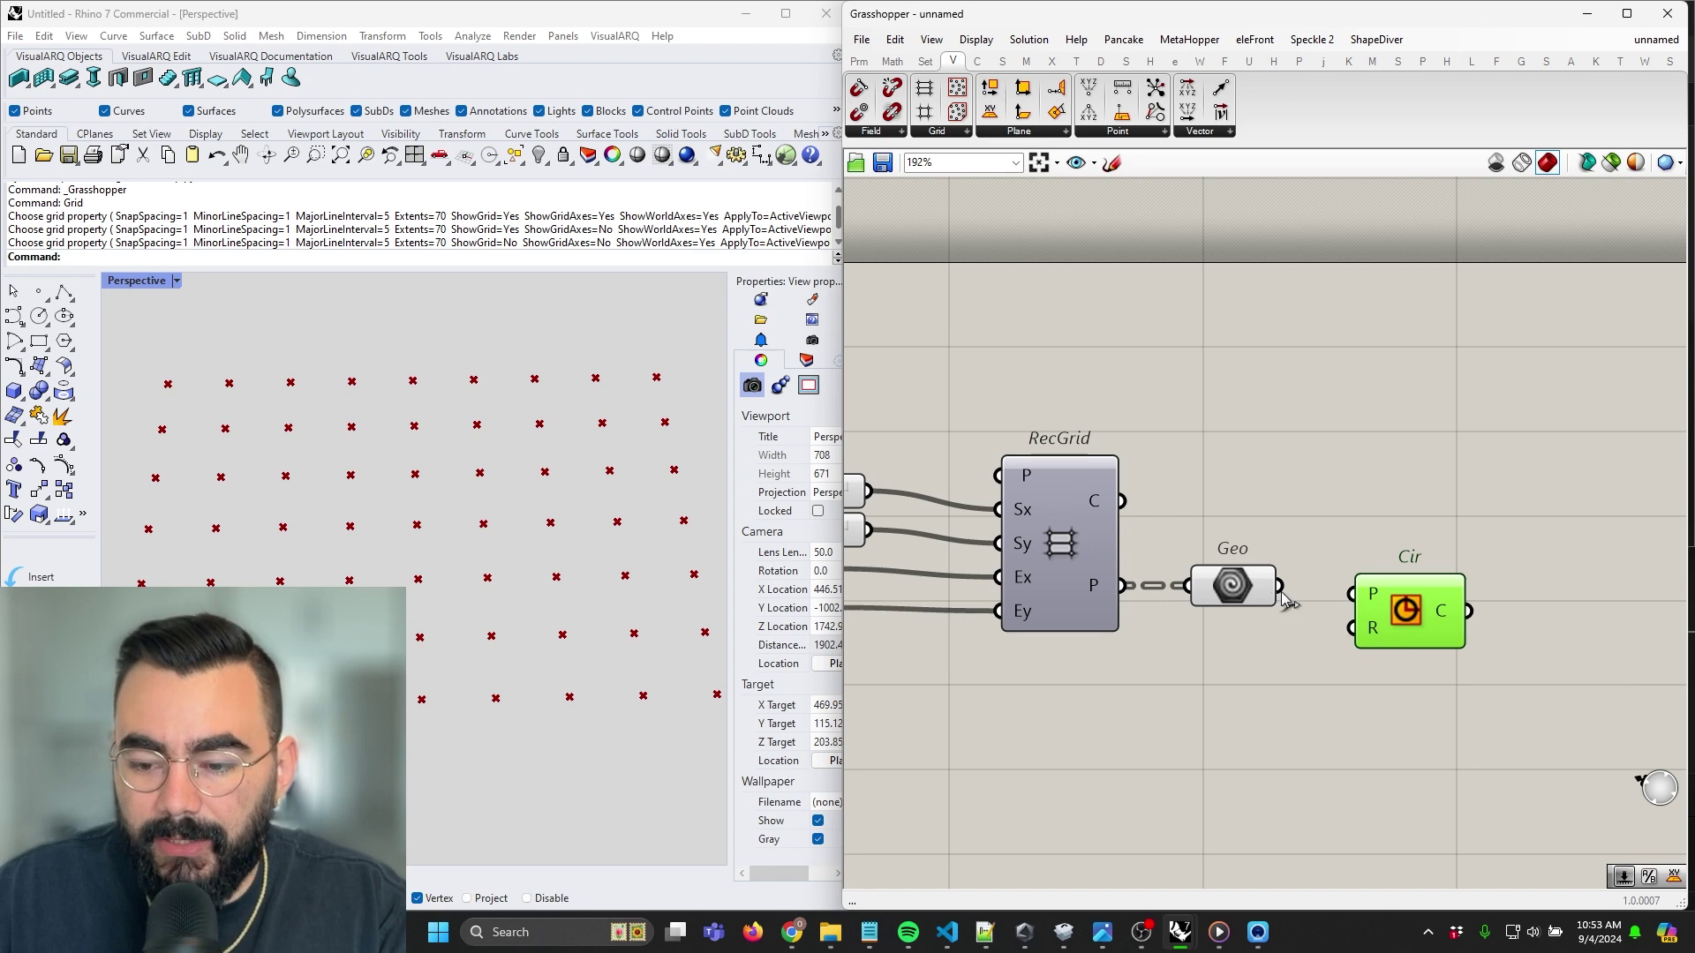
pyautogui.moveTo(1282, 587); pyautogui.dragTo(1351, 604)
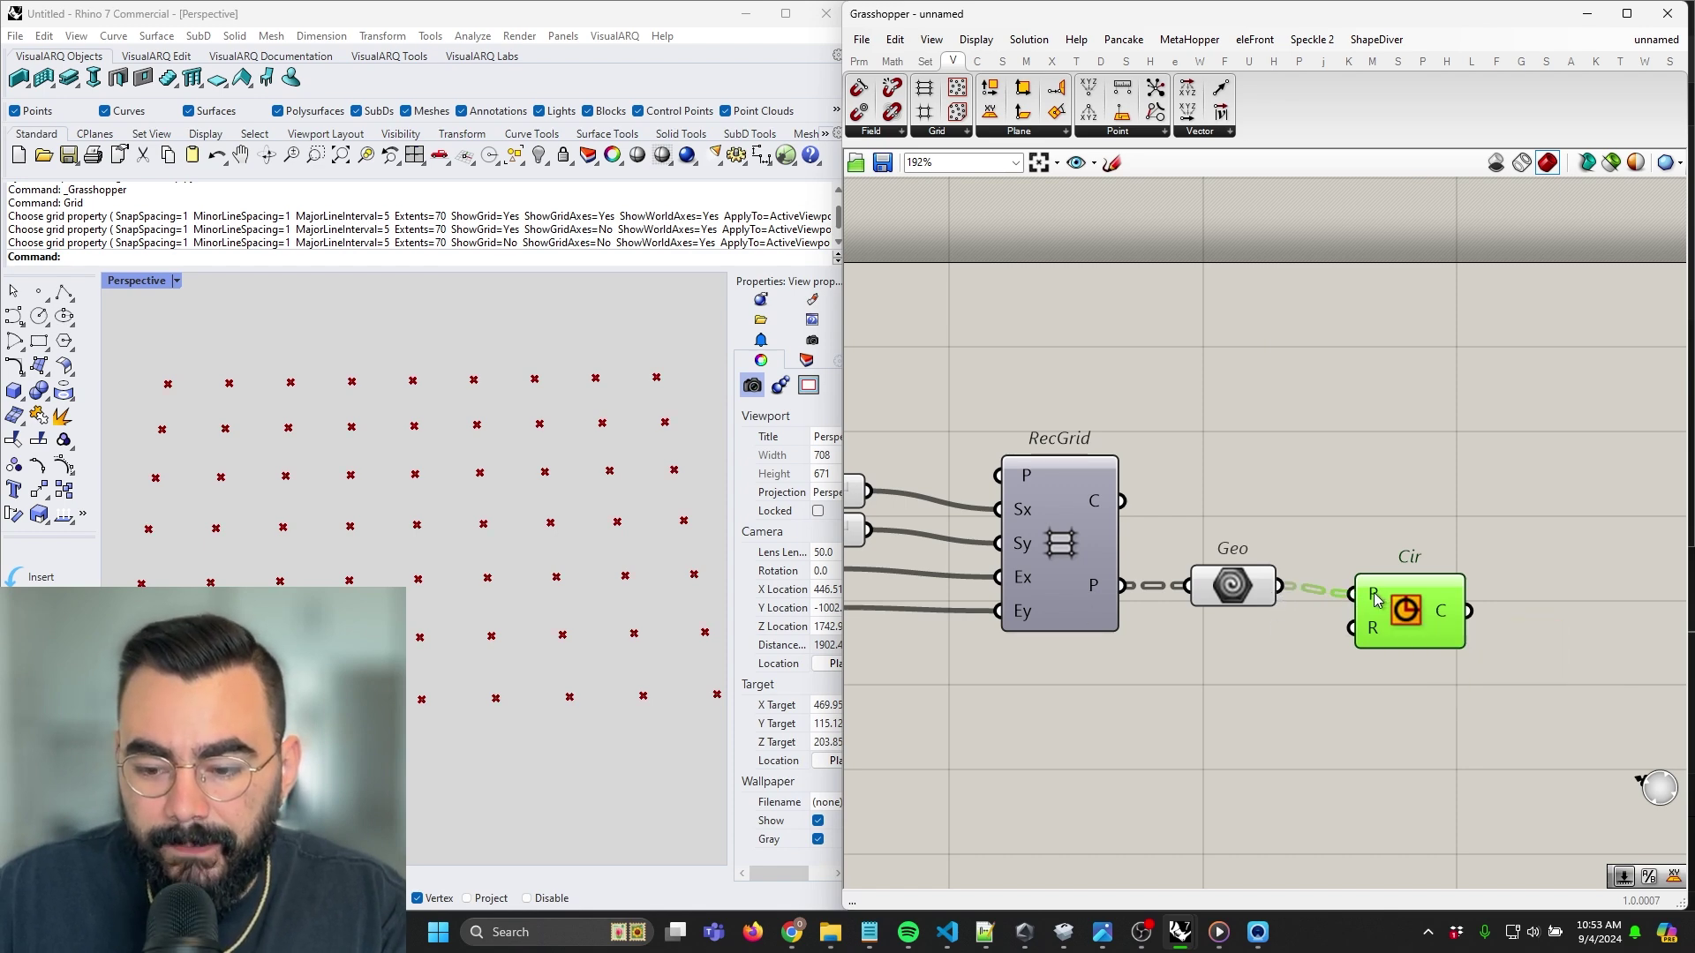
pyautogui.scroll(3, 1377, 599)
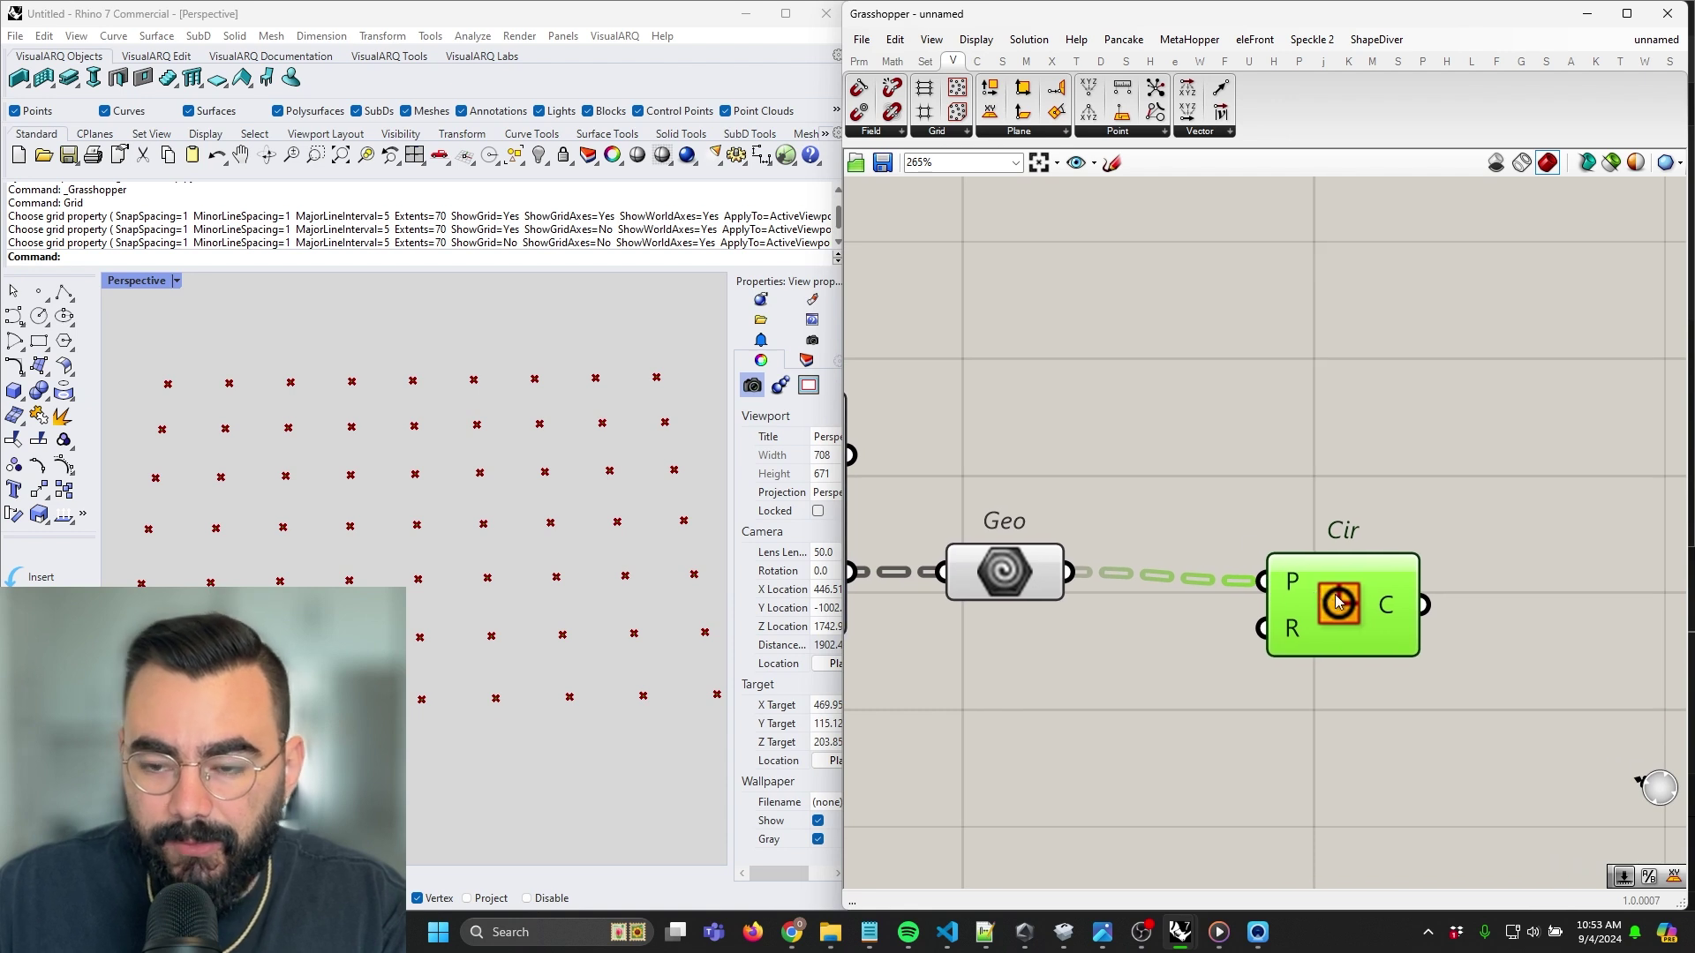
# Insert an XY Plane component between the Geometry container and the Circle, feeding points to its Origin and its planes to the Circle
pyautogui.doubleClick(1185, 444)
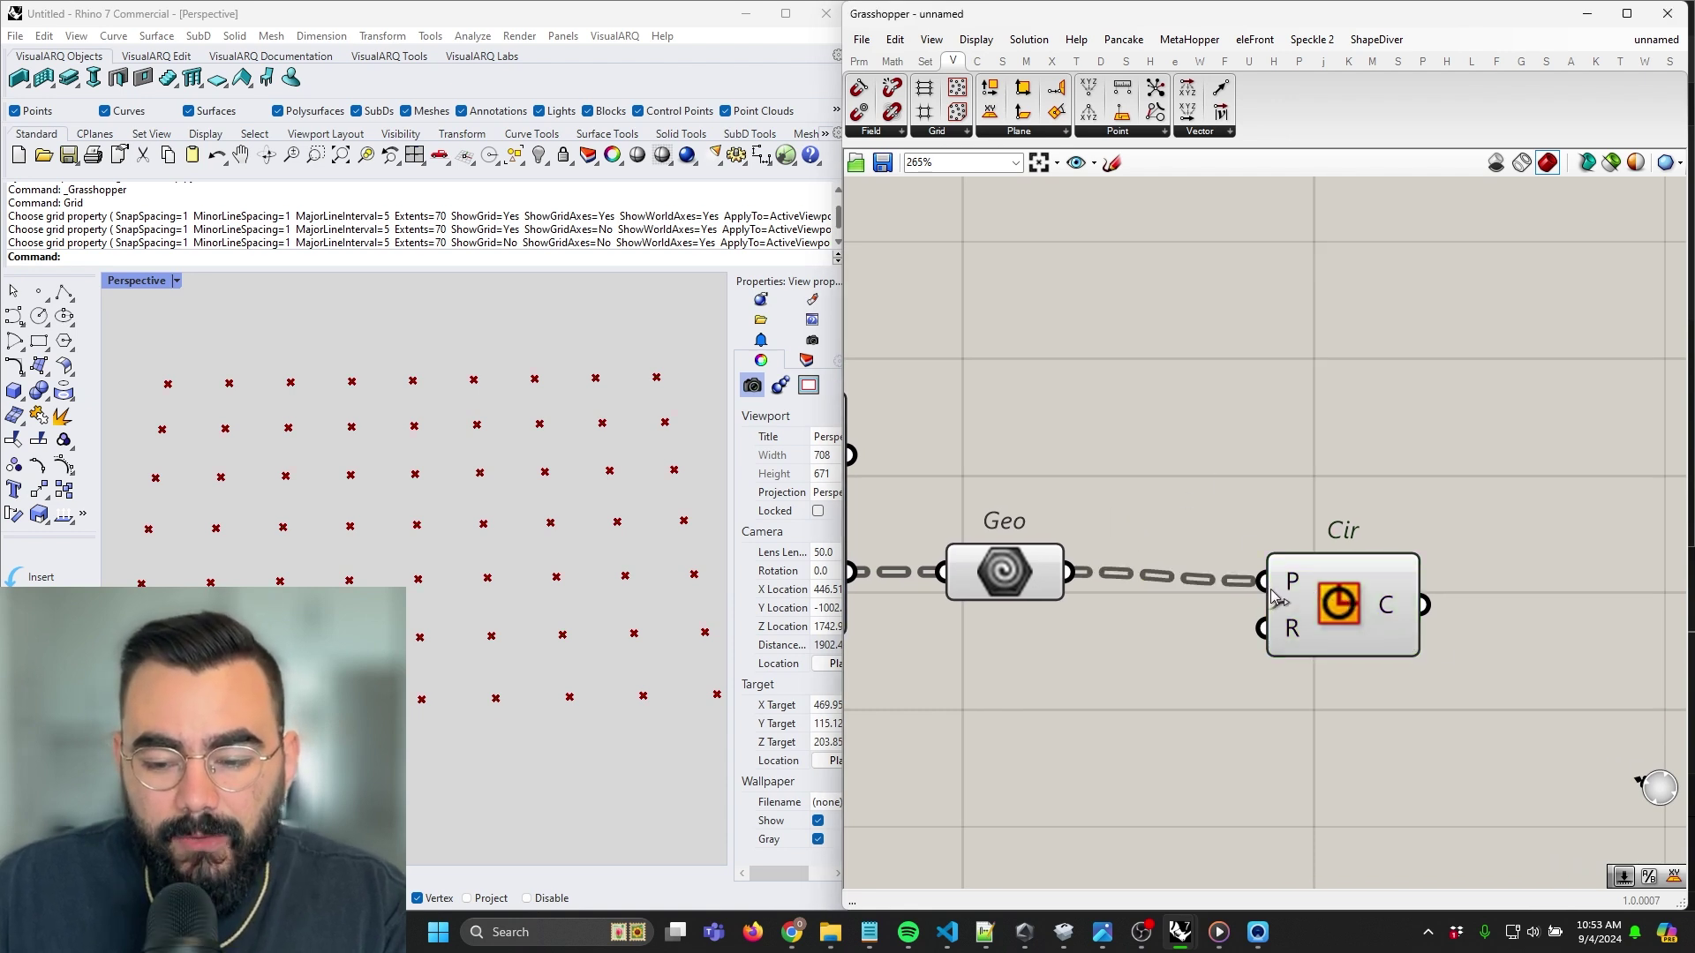
pyautogui.moveTo(1296, 596)
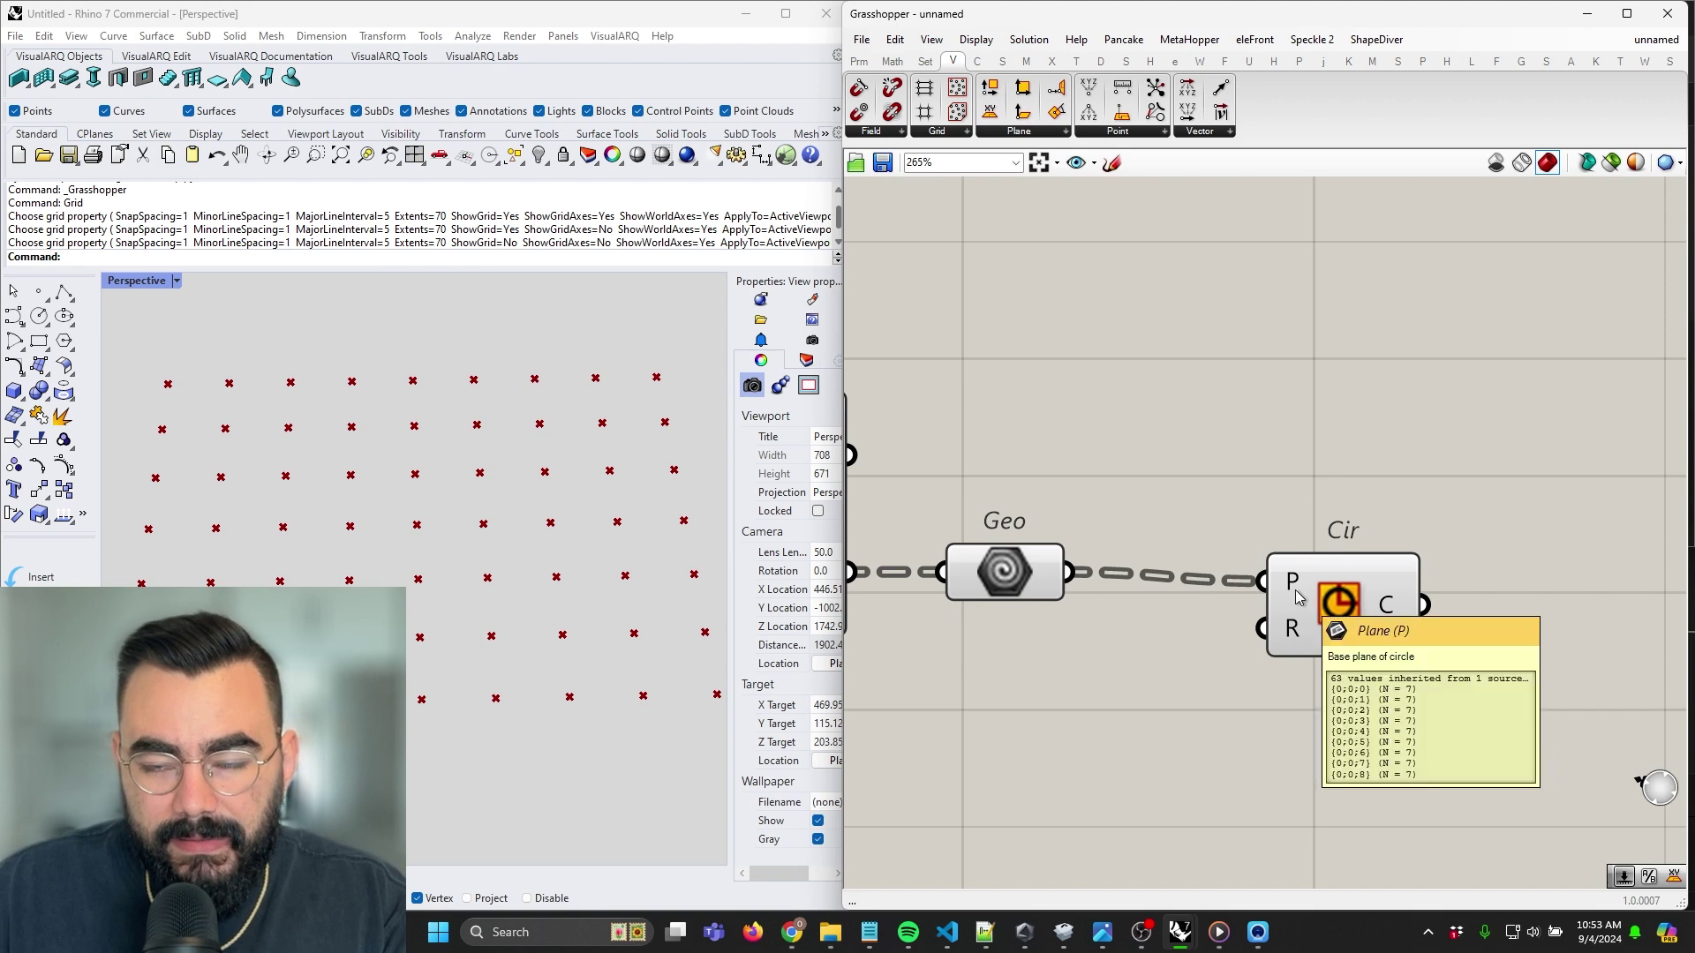
pyautogui.scroll(-3, 1296, 596)
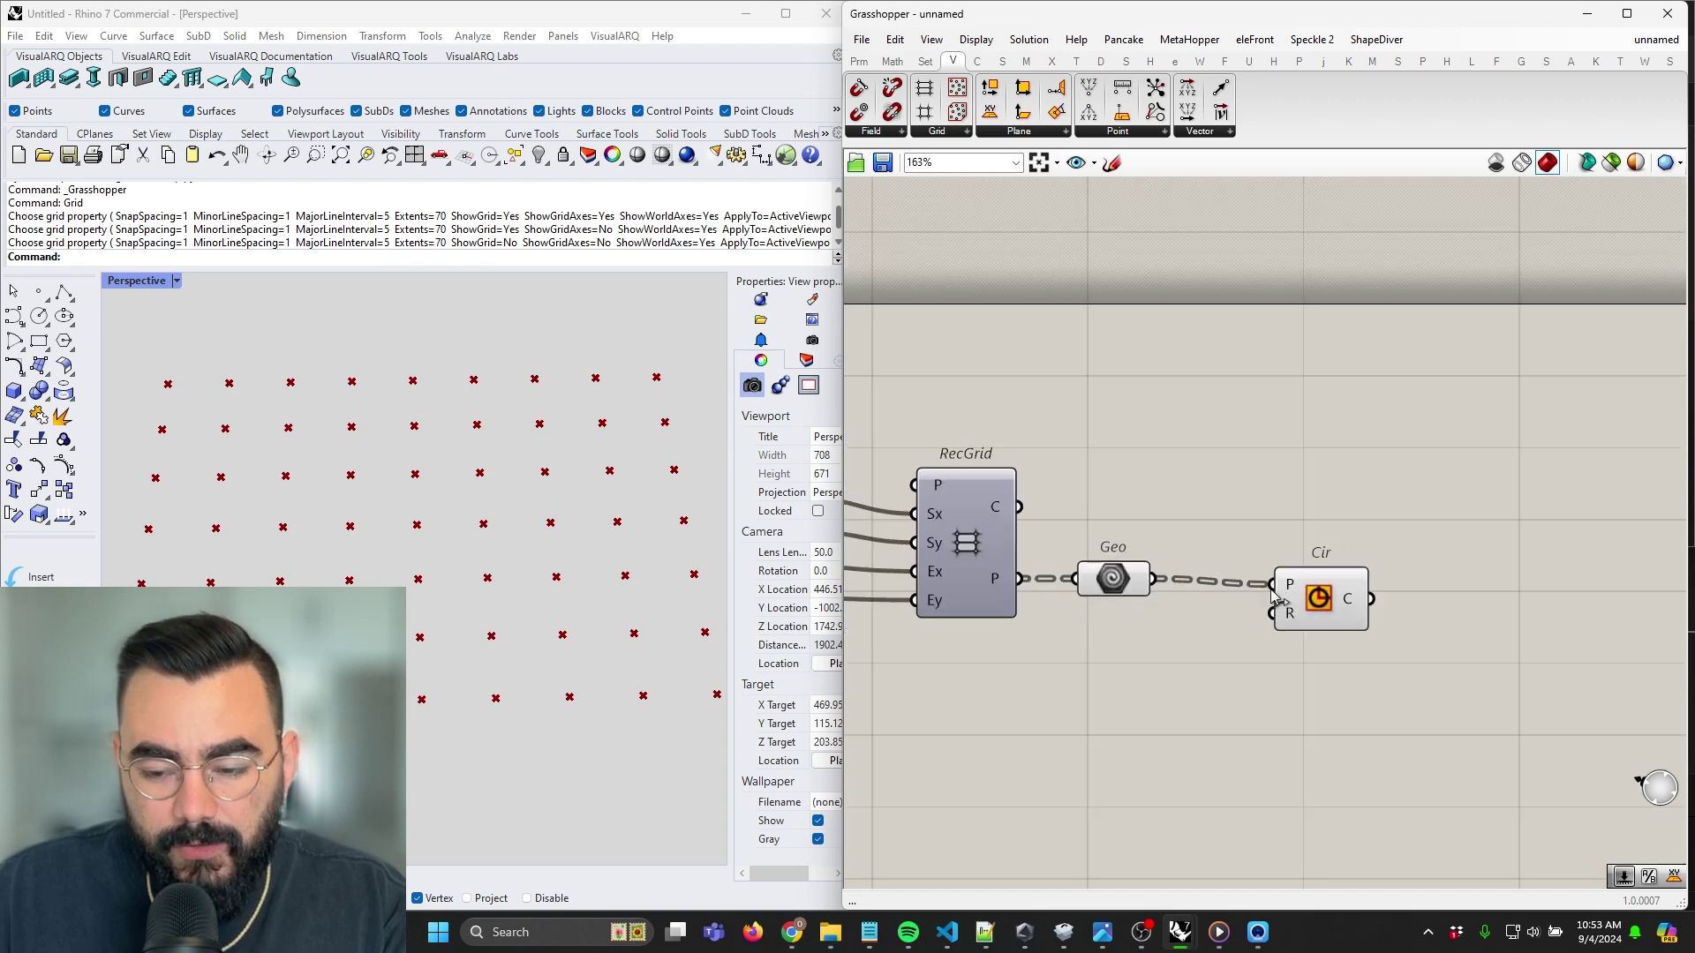
pyautogui.doubleClick(1383, 481)
pyautogui.write('xy')
pyautogui.press('Return')
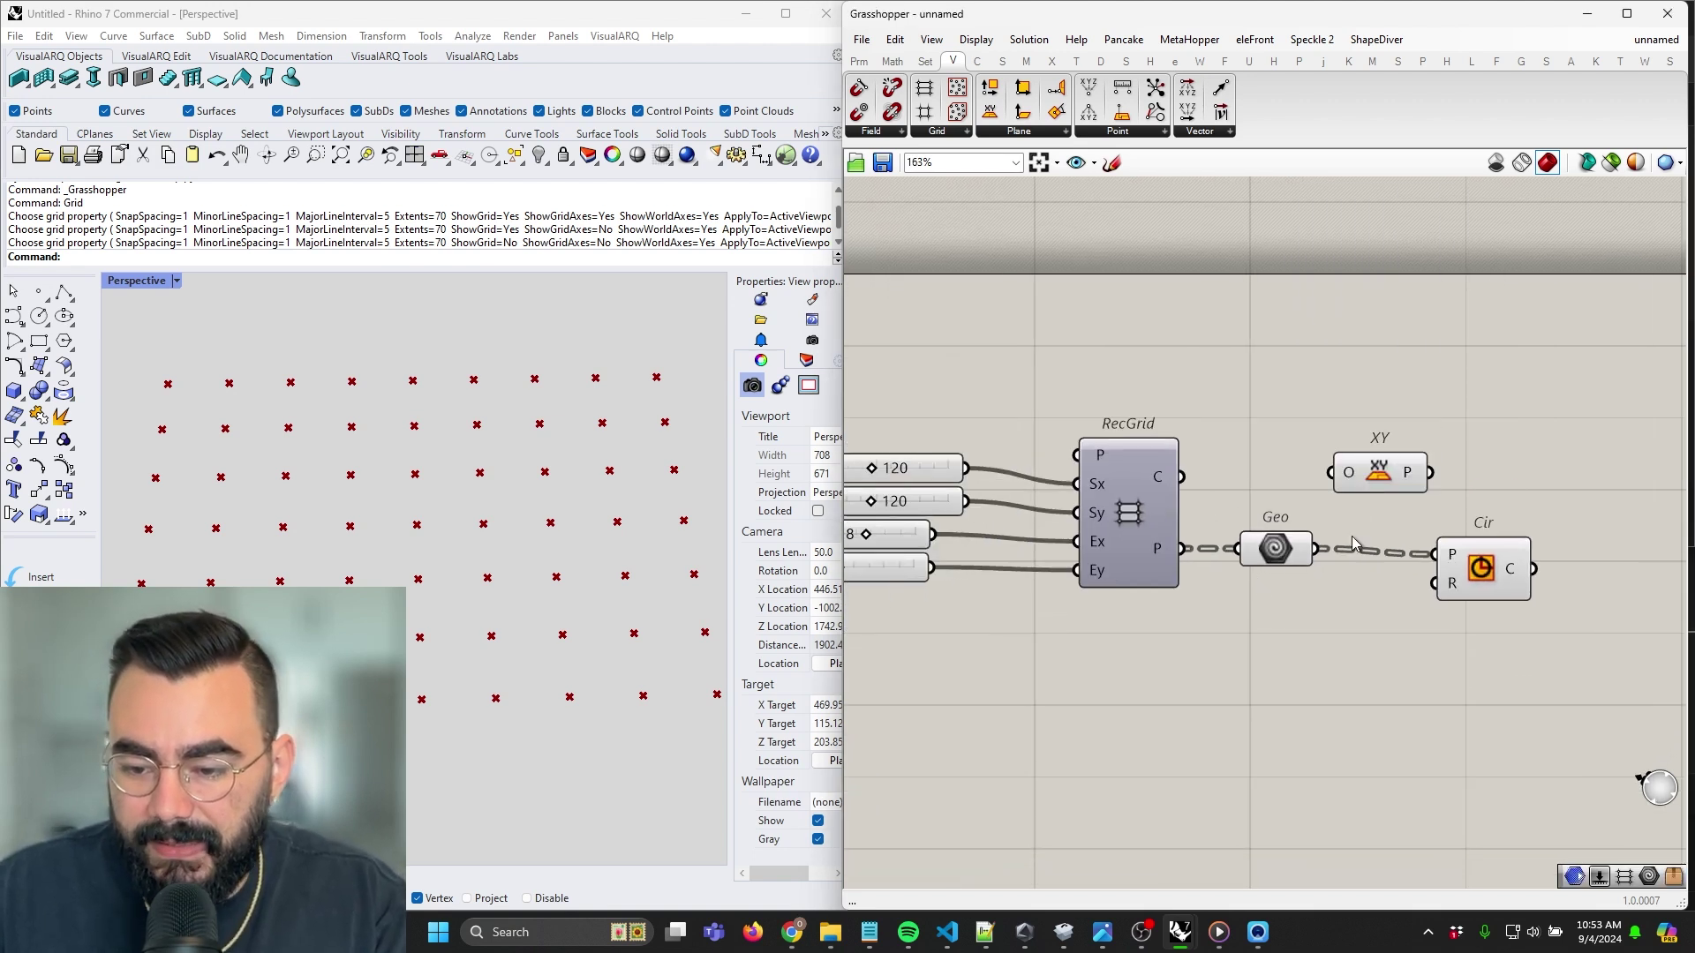
pyautogui.moveTo(1315, 549); pyautogui.dragTo(1501, 571)
pyautogui.moveTo(1391, 491); pyautogui.dragTo(1399, 564)
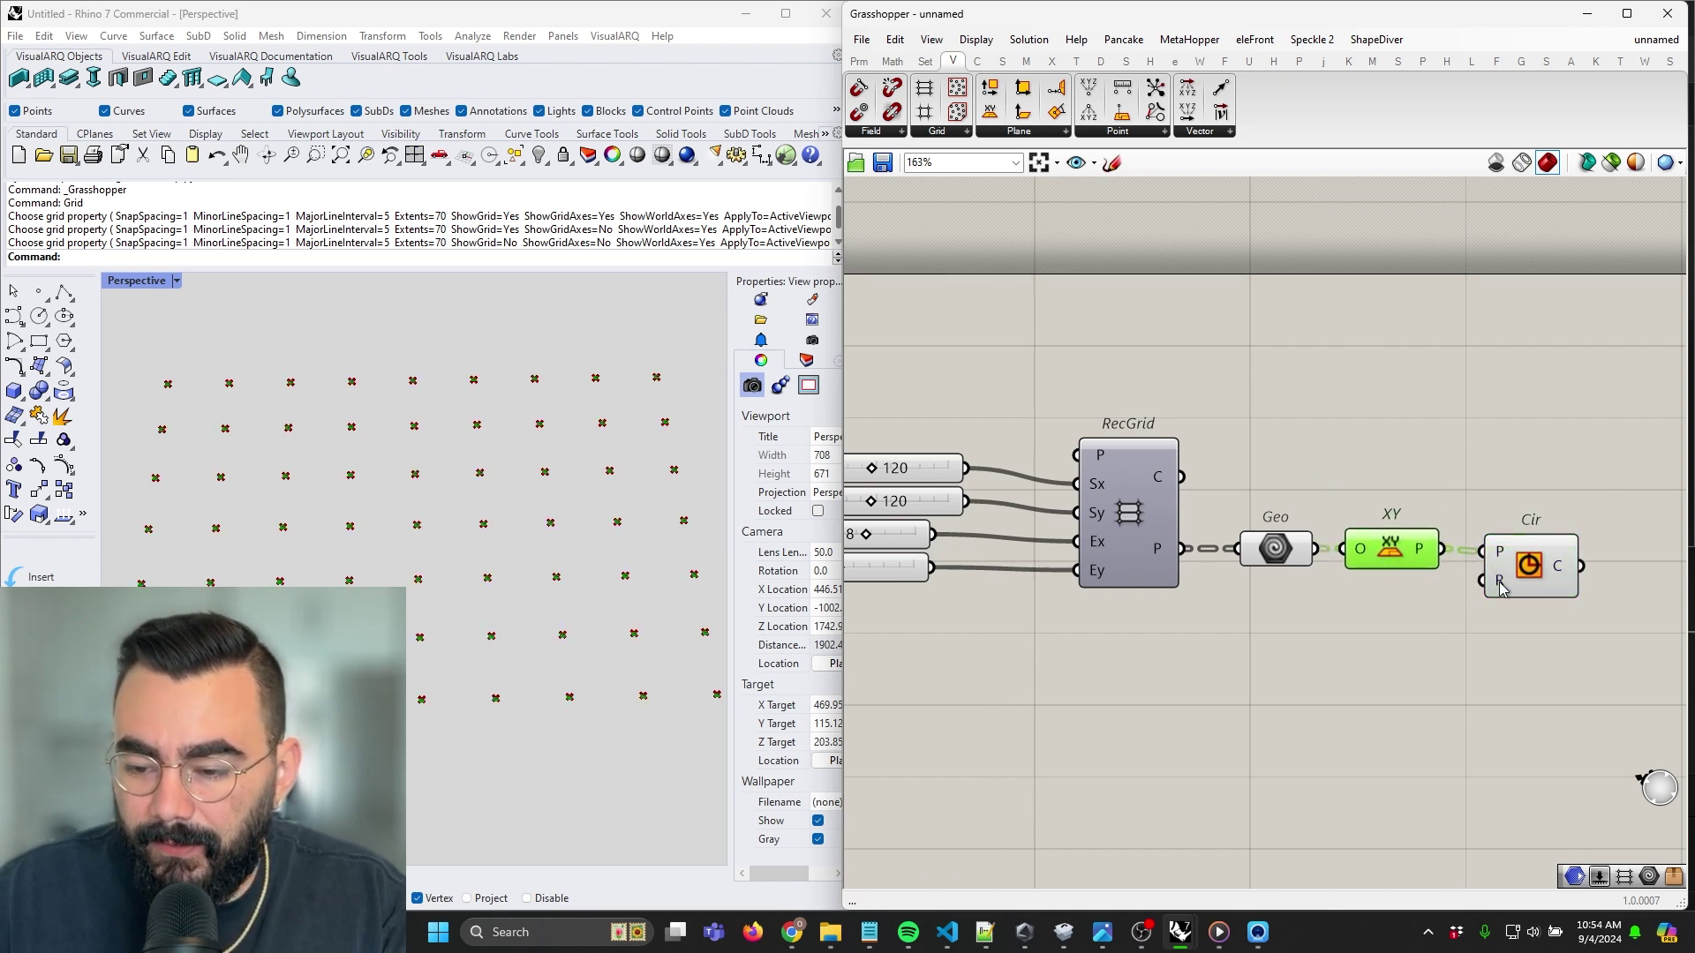
# Add a number slider with a minimum of 0 below the Y Column Ct slider and set its value to 4
pyautogui.moveTo(1063, 571); pyautogui.dragTo(1189, 557, button='right')
pyautogui.doubleClick(932, 644)
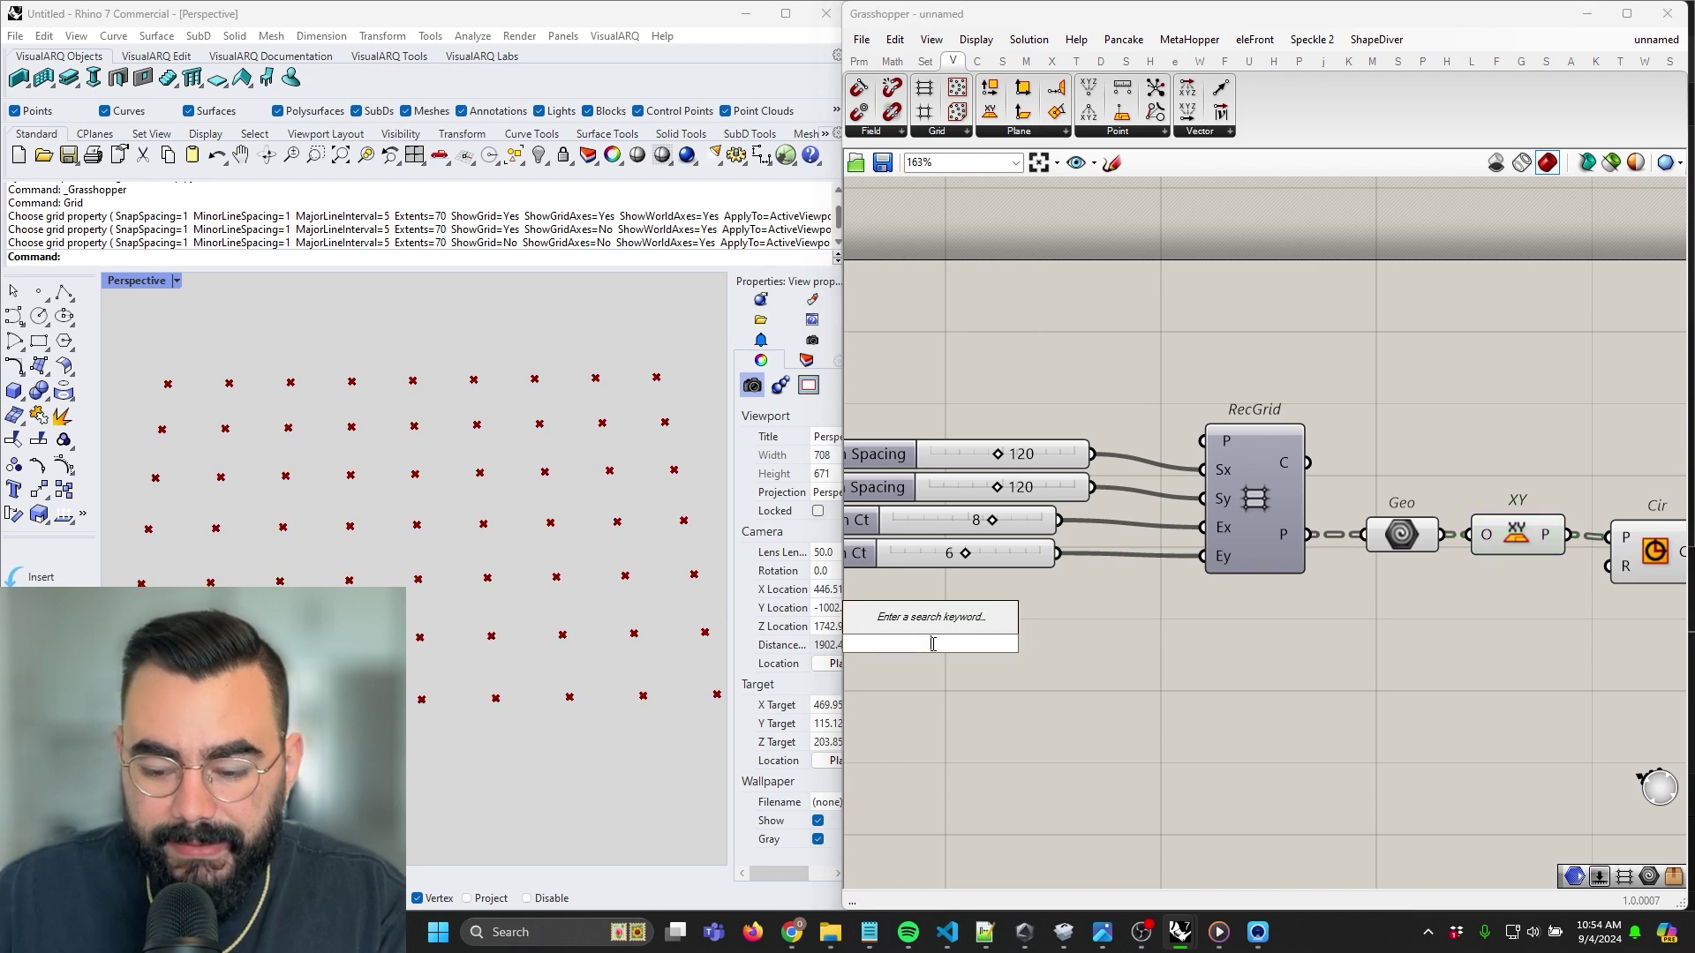
pyautogui.write('0<3<')
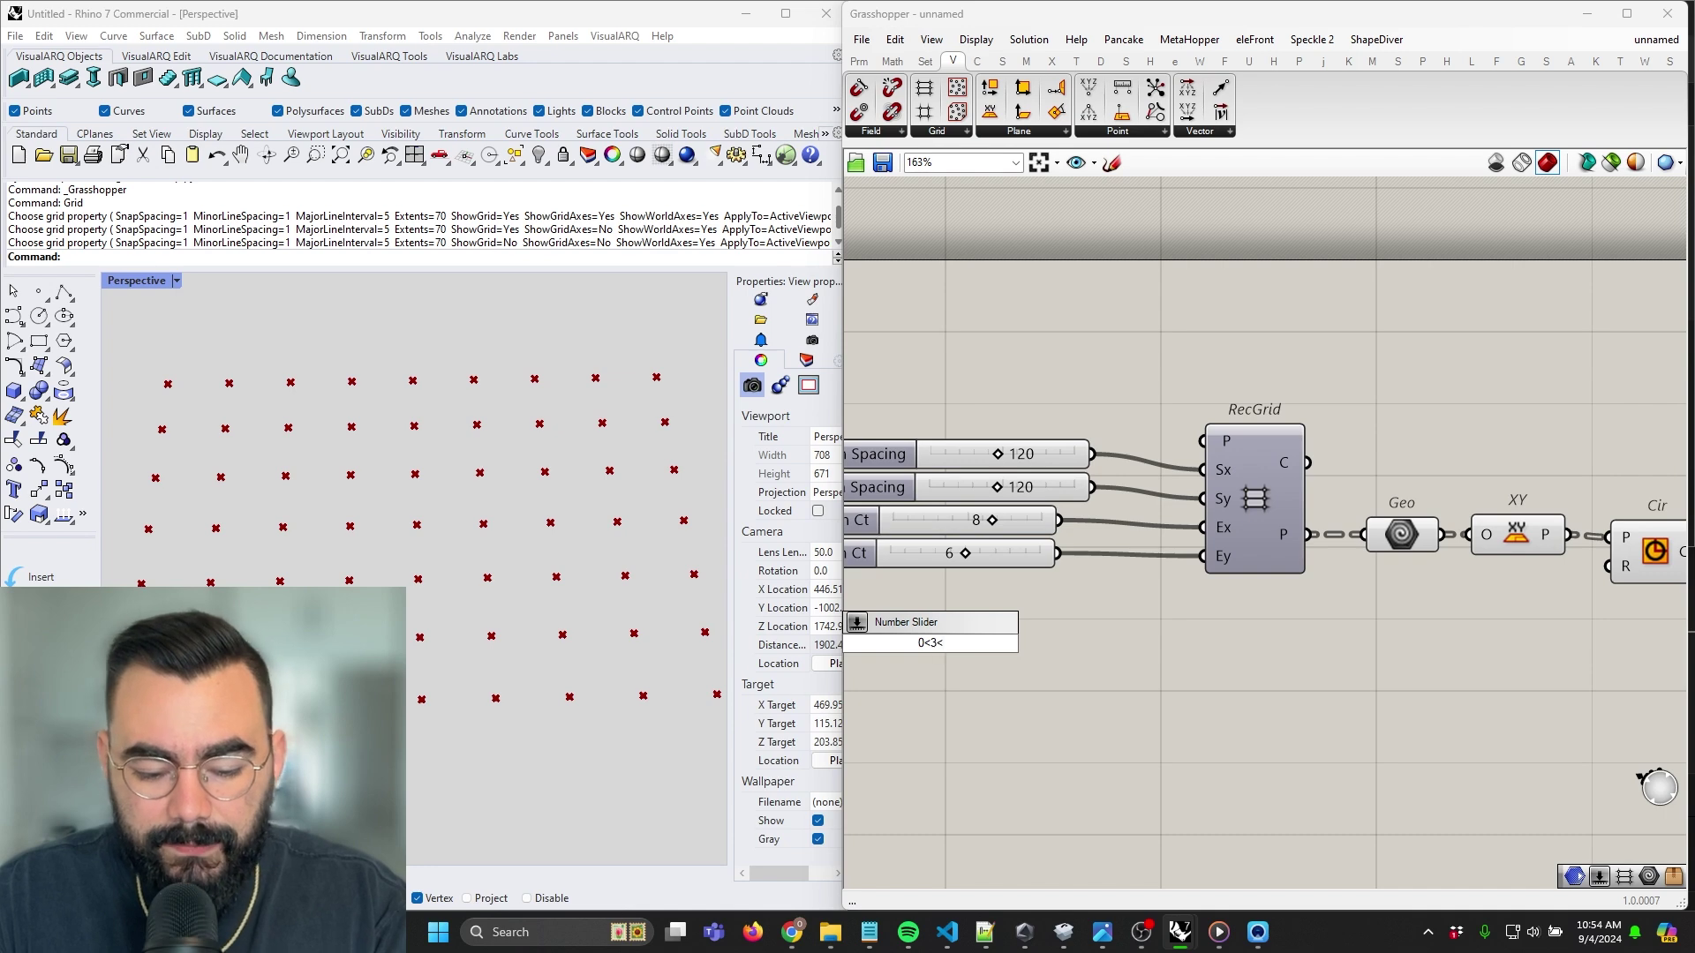
pyautogui.press('Return')
pyautogui.moveTo(965, 625); pyautogui.dragTo(1002, 629, button='right')
pyautogui.doubleClick(971, 626)
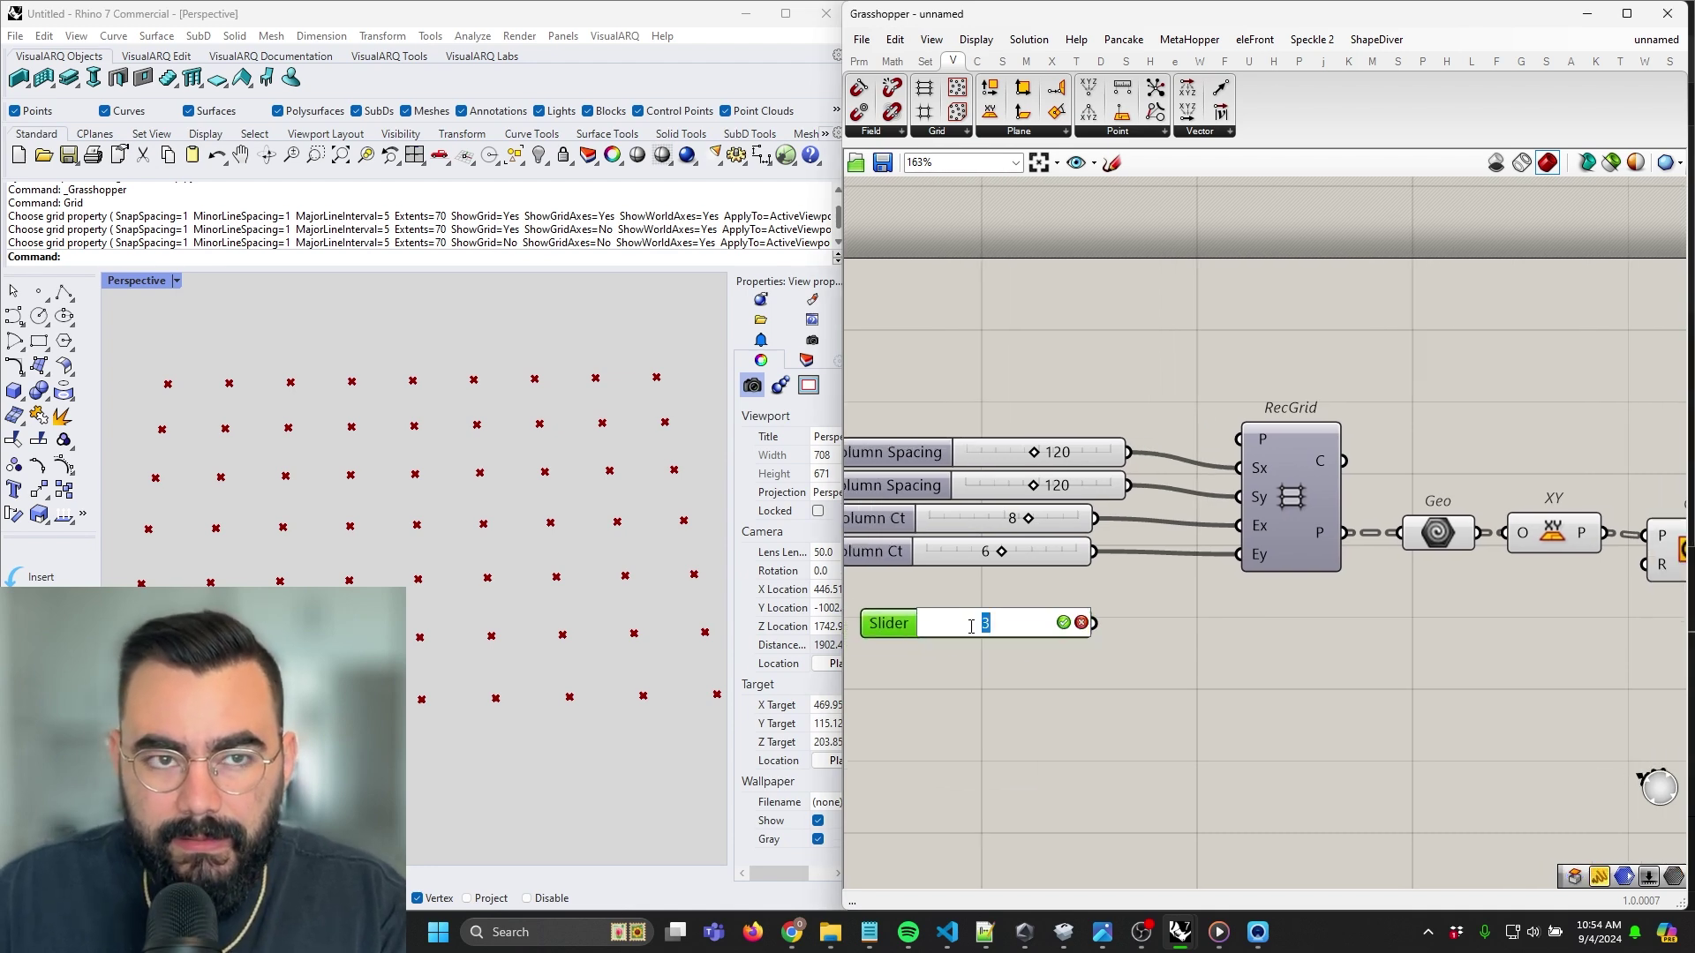
pyautogui.write('4')
pyautogui.press('Return')
# Line up the new slider under the column count sliders and rename it Column Radius
pyautogui.moveTo(907, 633); pyautogui.dragTo(1063, 638, button='right')
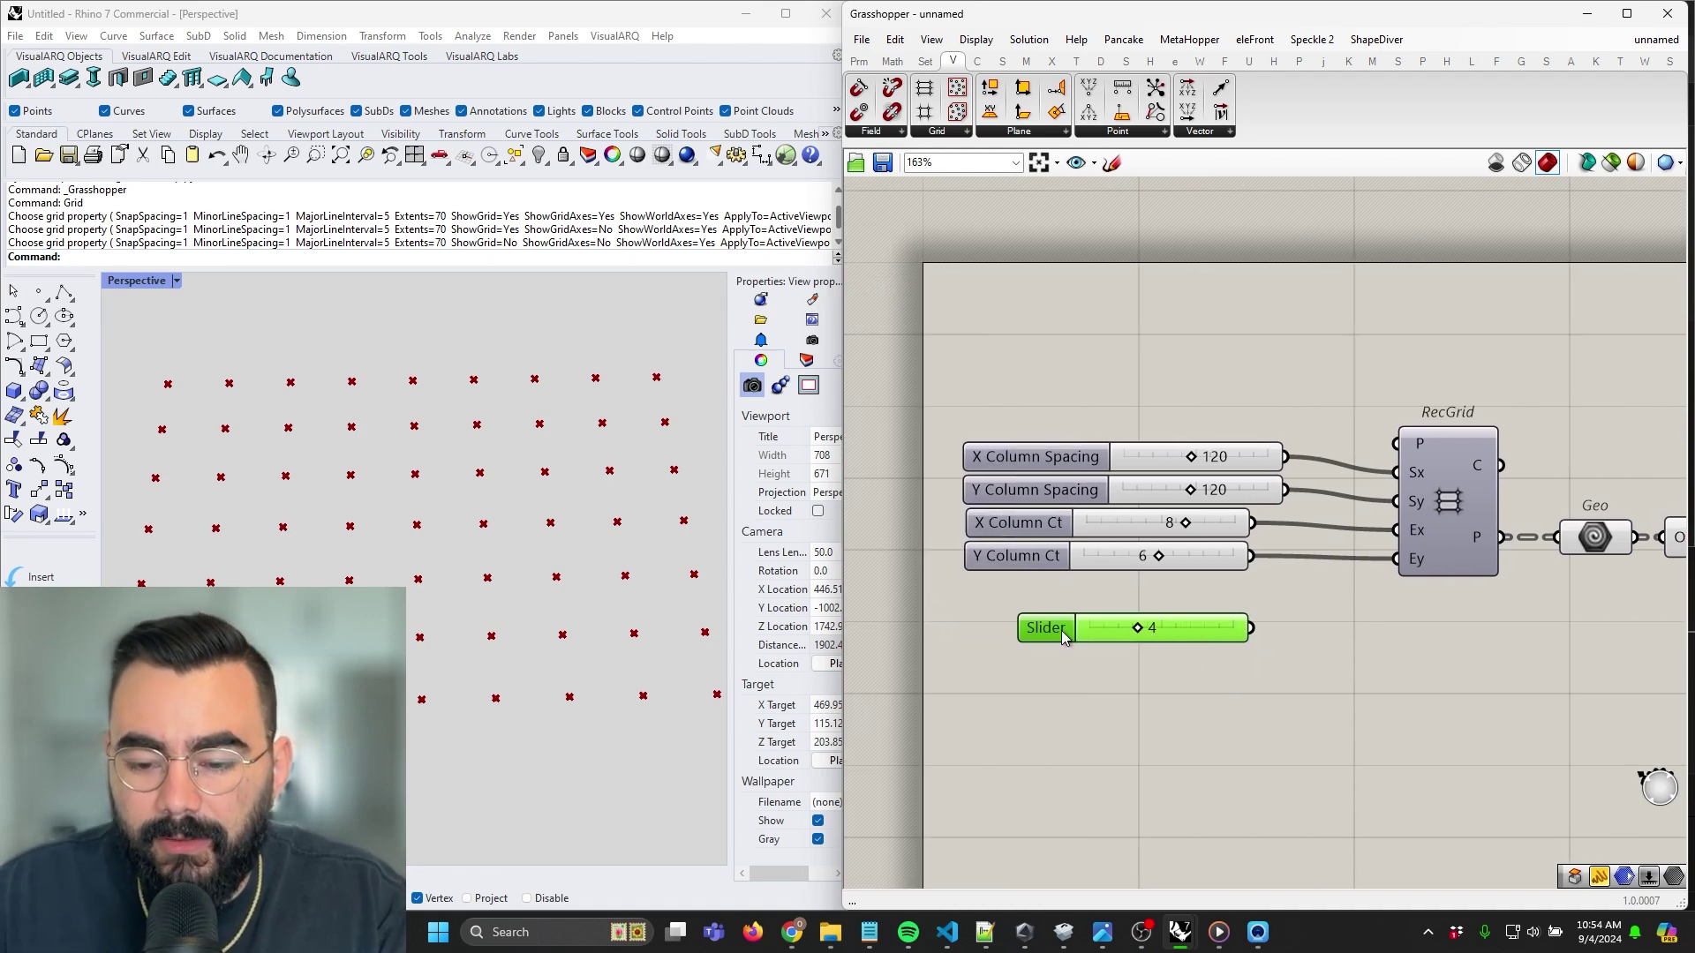
pyautogui.moveTo(1063, 637); pyautogui.dragTo(1001, 642)
pyautogui.rightClick(996, 644)
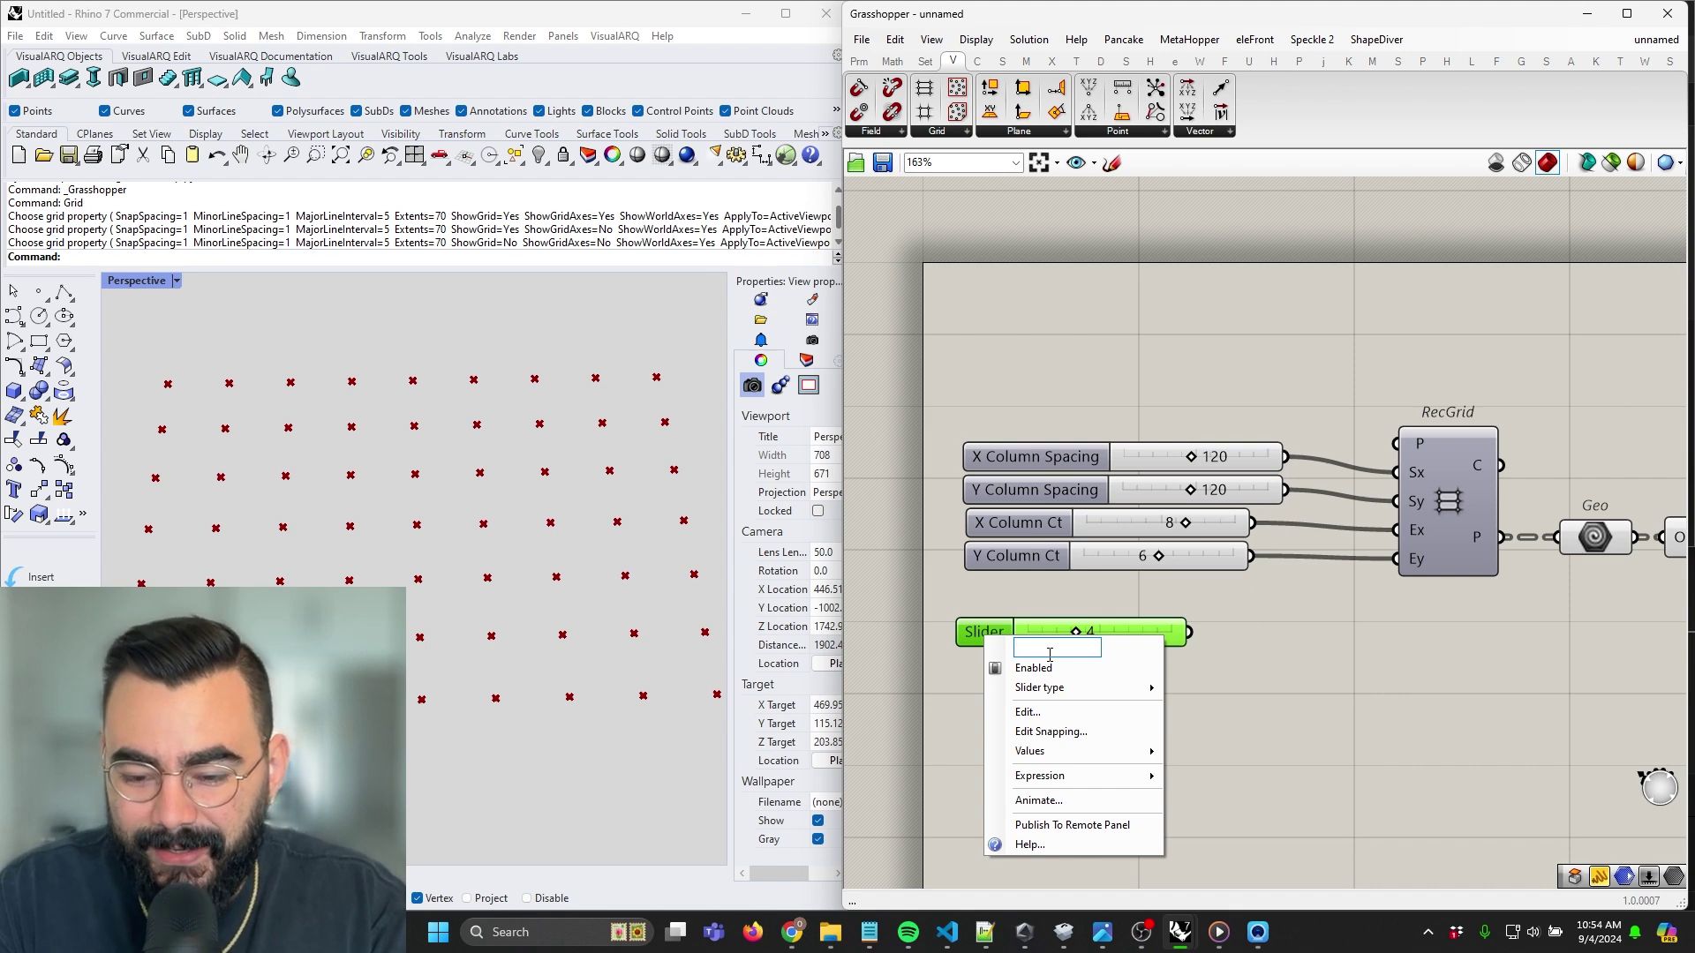
pyautogui.write('Colu')
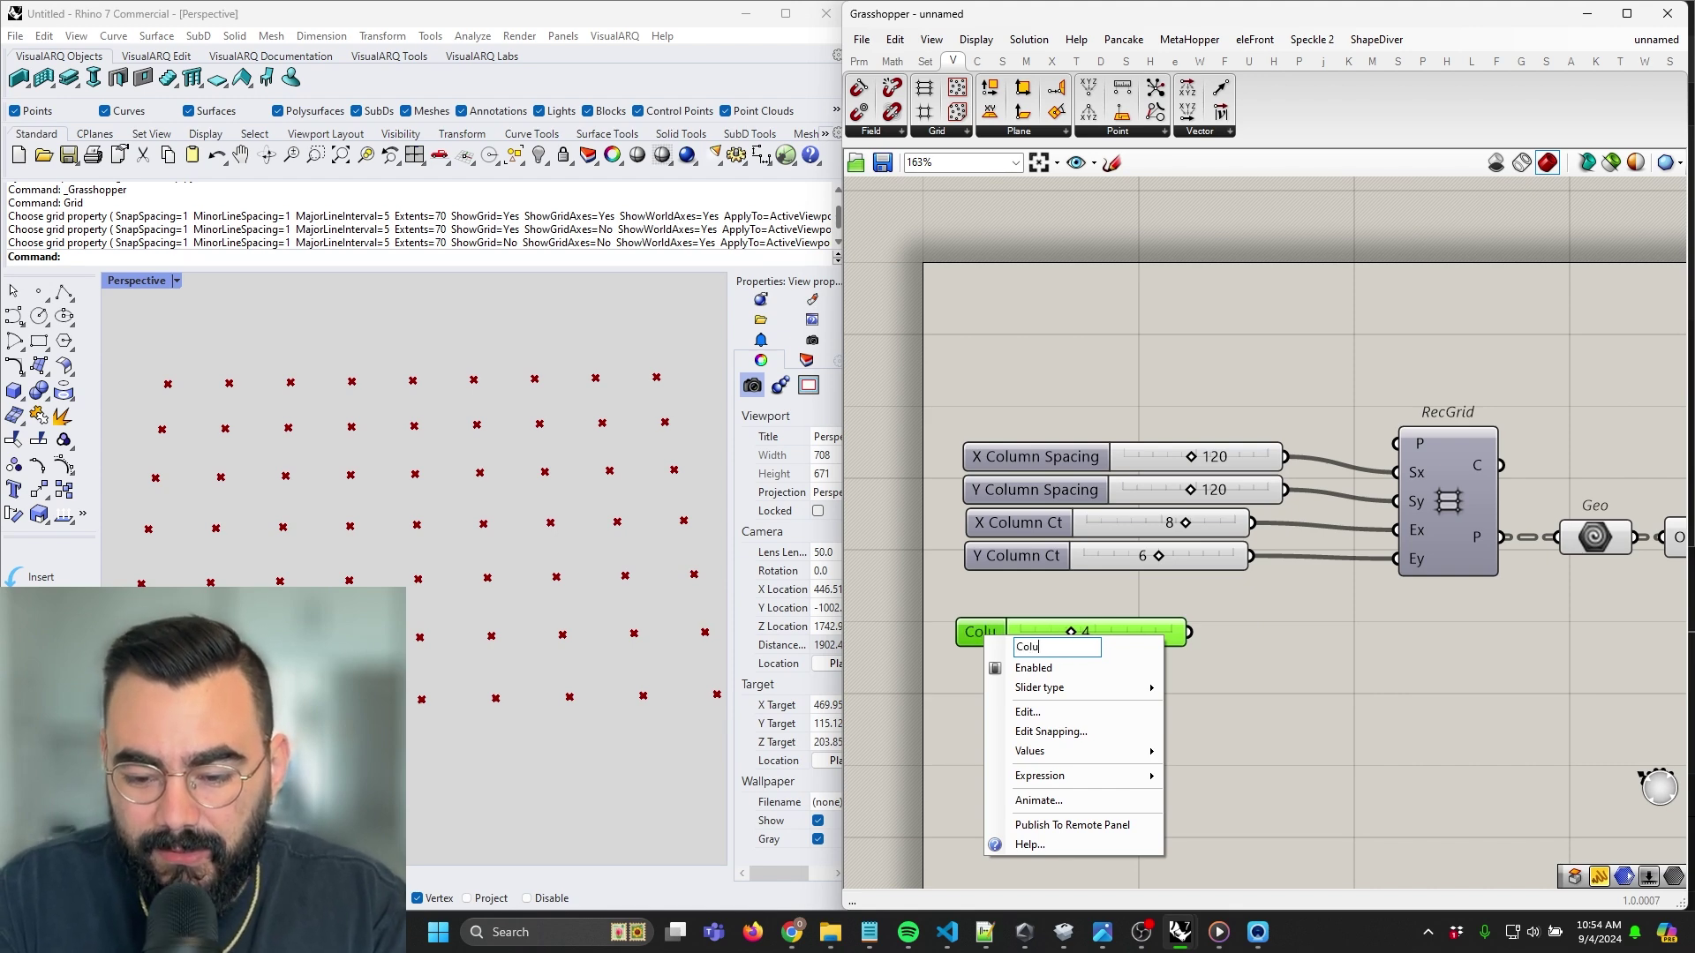
pyautogui.write('mn Radius')
pyautogui.press('Return')
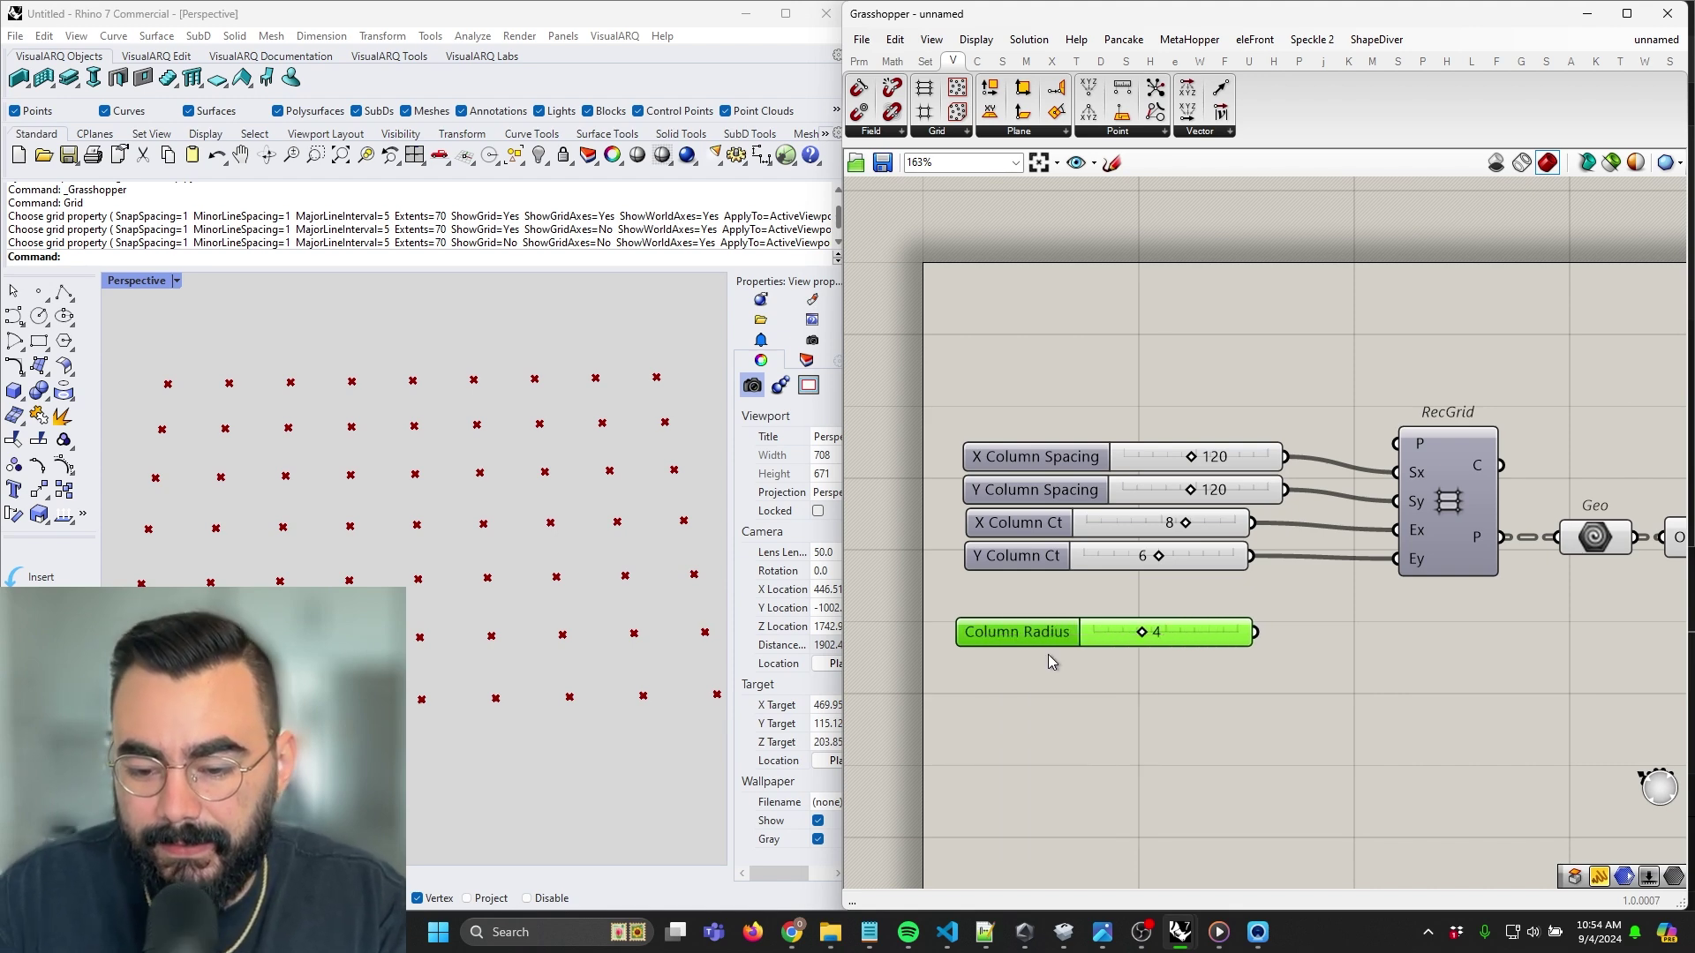
# Connect the Column Radius slider to the Circle's Radius input and set the slider to 8
pyautogui.scroll(-4, 1174, 618)
pyautogui.moveTo(1083, 587); pyautogui.dragTo(1371, 554)
pyautogui.scroll(6, 494, 678)
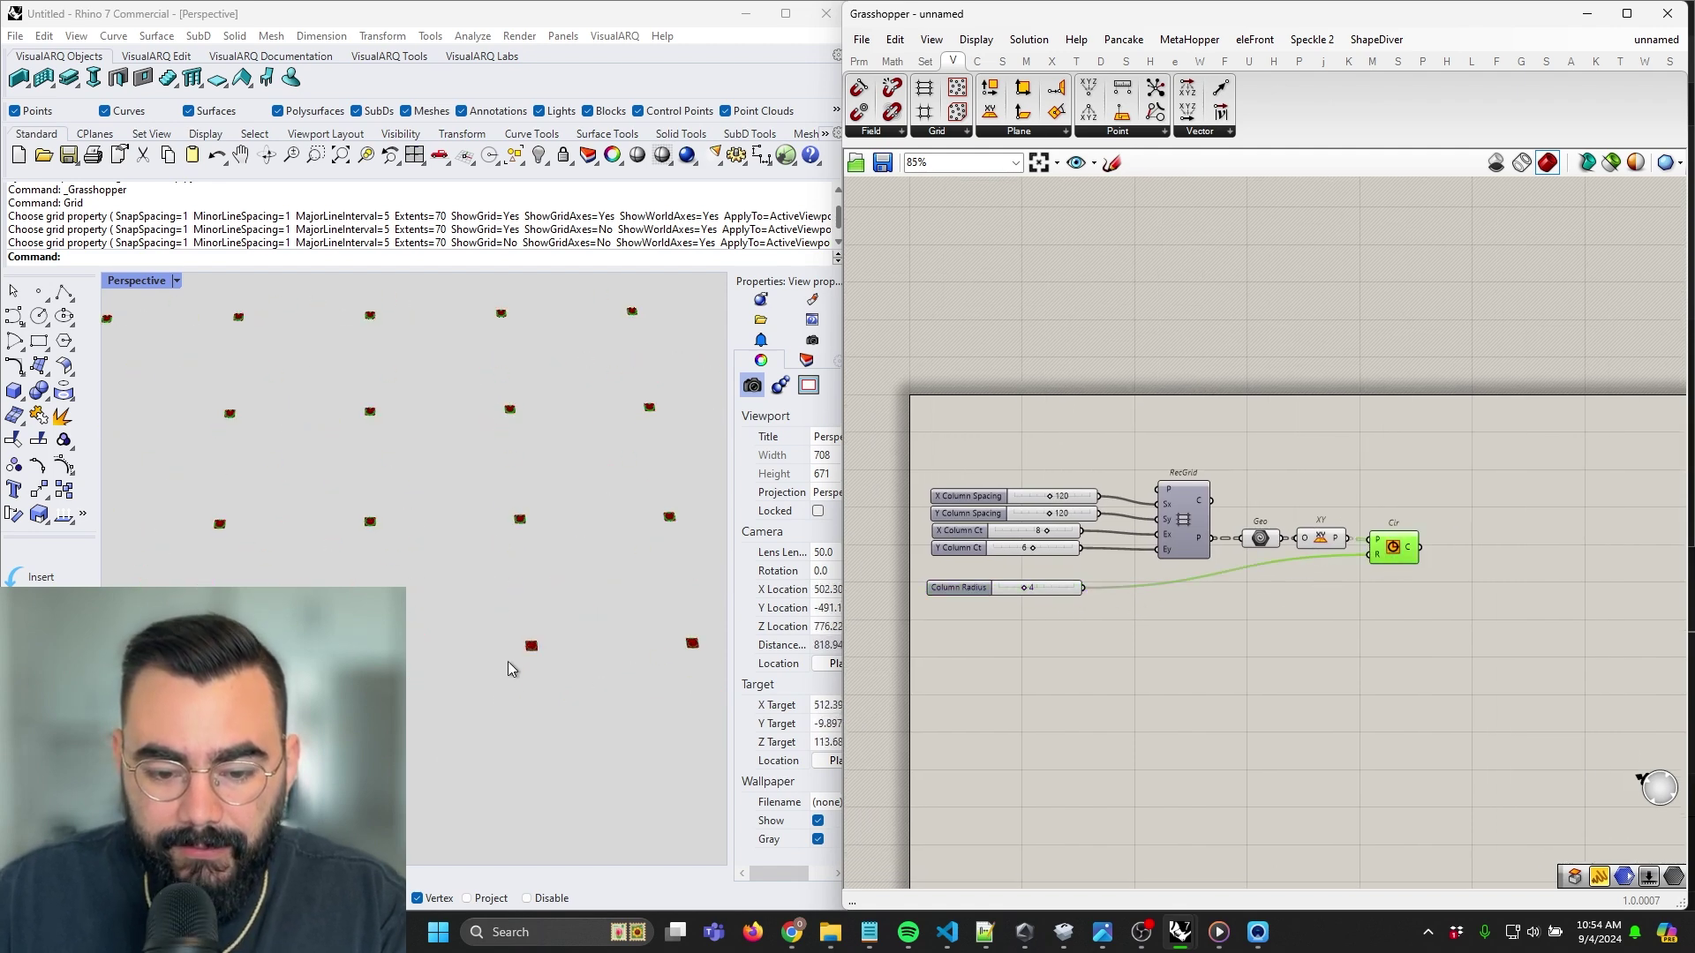
pyautogui.scroll(-3, 540, 658)
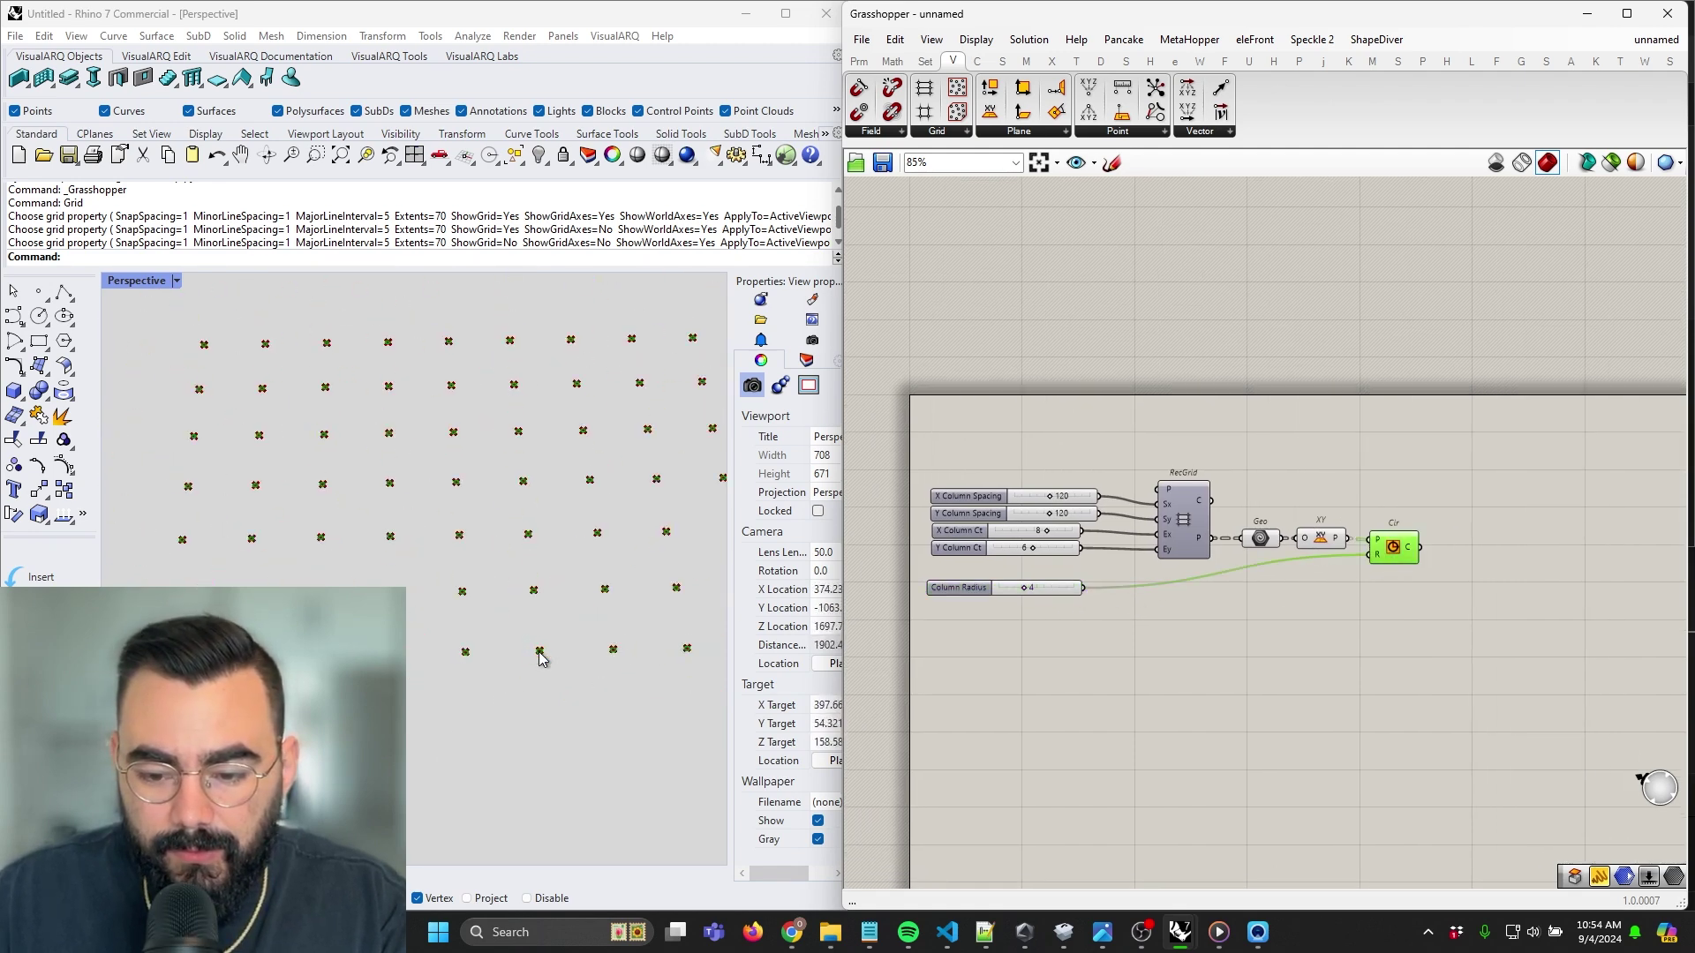
pyautogui.scroll(2, 540, 658)
pyautogui.scroll(-5, 541, 658)
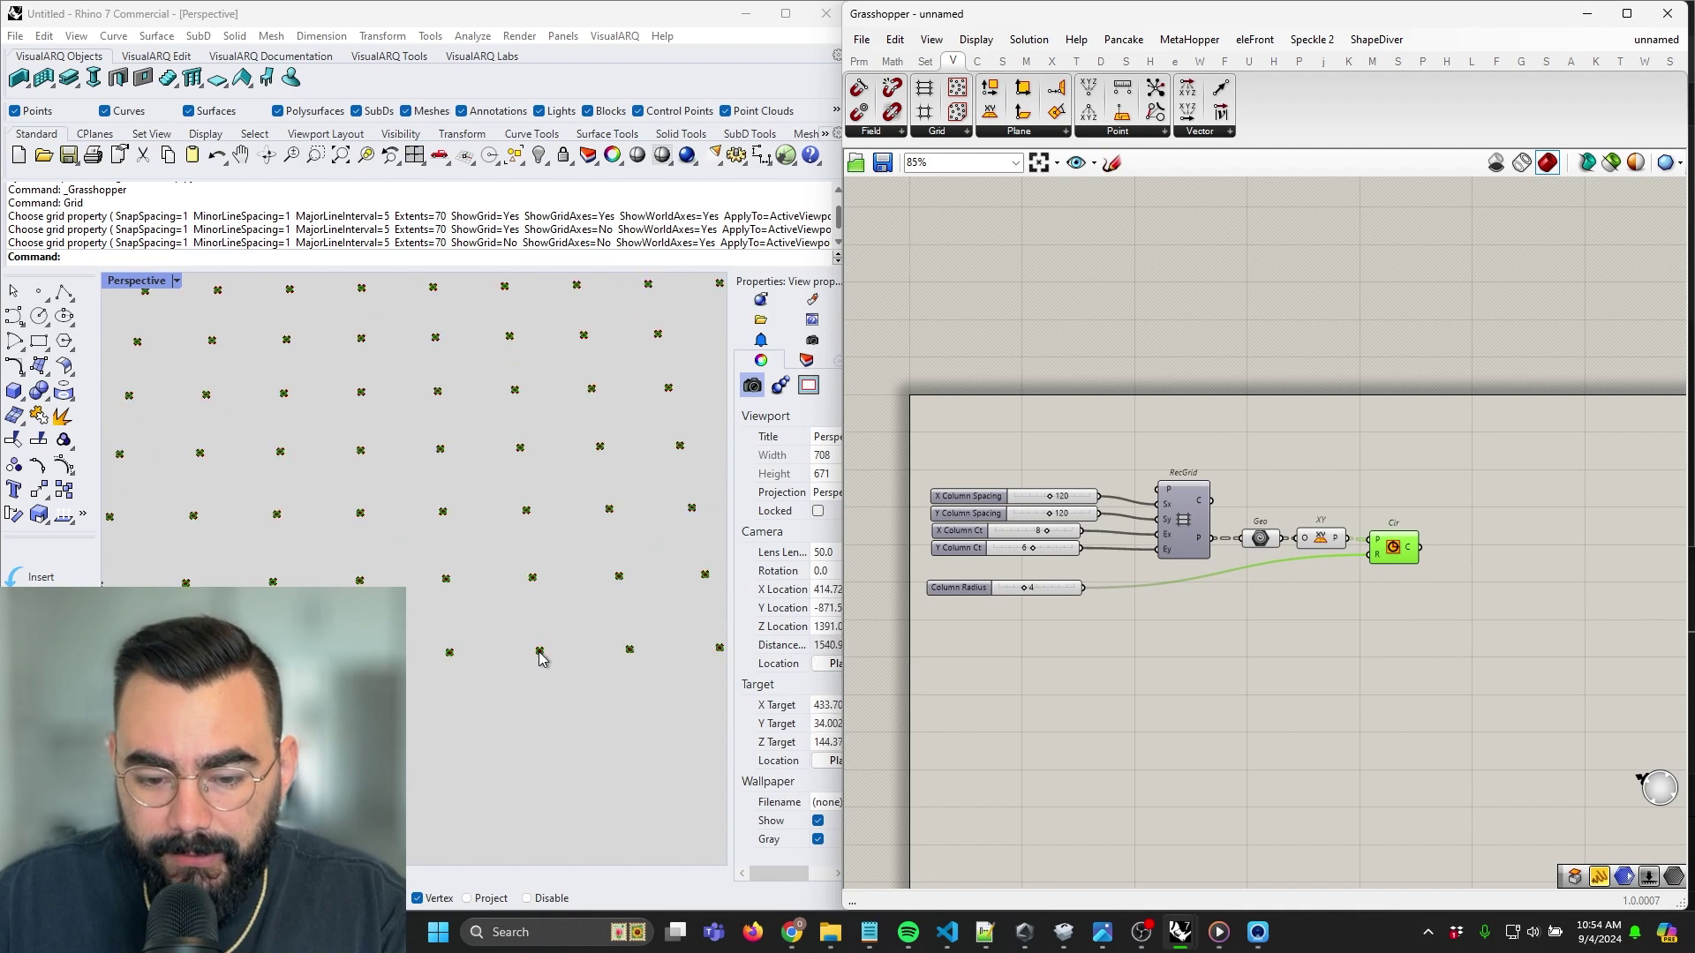
pyautogui.scroll(1, 997, 594)
pyautogui.moveTo(1037, 597)
pyautogui.mouseDown()
pyautogui.moveTo(1080, 589)
pyautogui.moveTo(1064, 593)
pyautogui.mouseUp()
# Add an Extrude component after the Circle and connect the circles to its Base input
pyautogui.scroll(-2, 1156, 637)
pyautogui.moveTo(1324, 634); pyautogui.dragTo(1245, 632, button='right')
pyautogui.scroll(4, 1293, 560)
pyautogui.moveTo(1452, 616); pyautogui.dragTo(1360, 590, button='right')
pyautogui.click(1360, 589)
pyautogui.doubleClick(1363, 596)
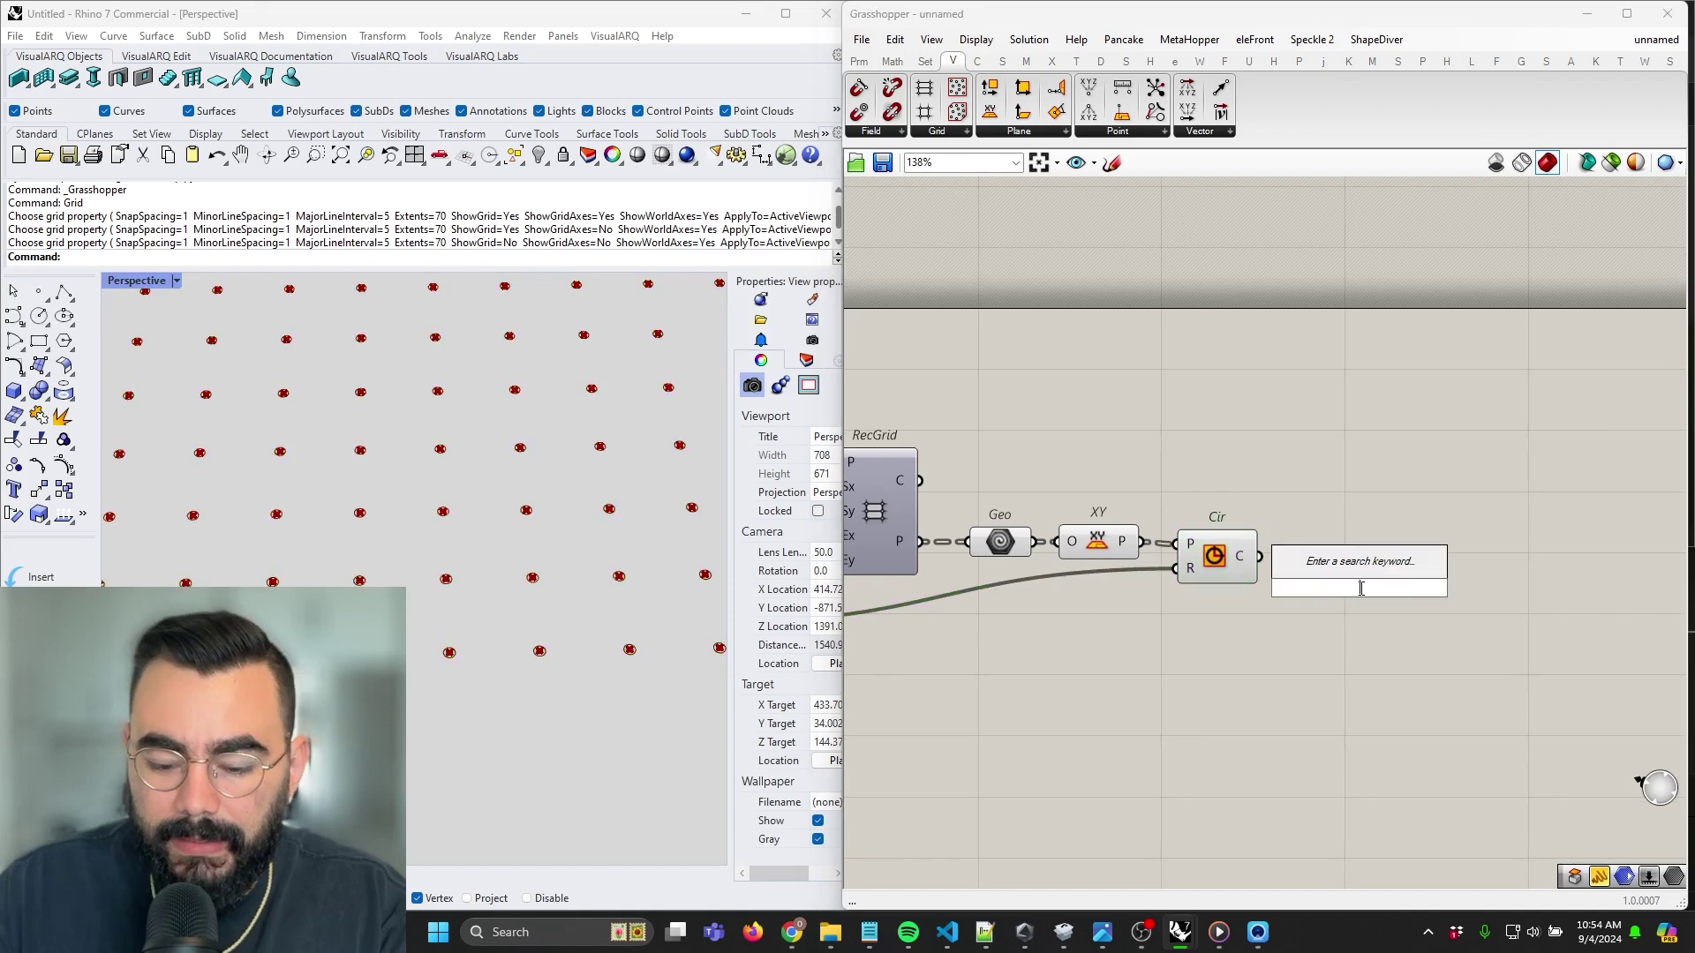
pyautogui.write('extrude')
pyautogui.press('Return')
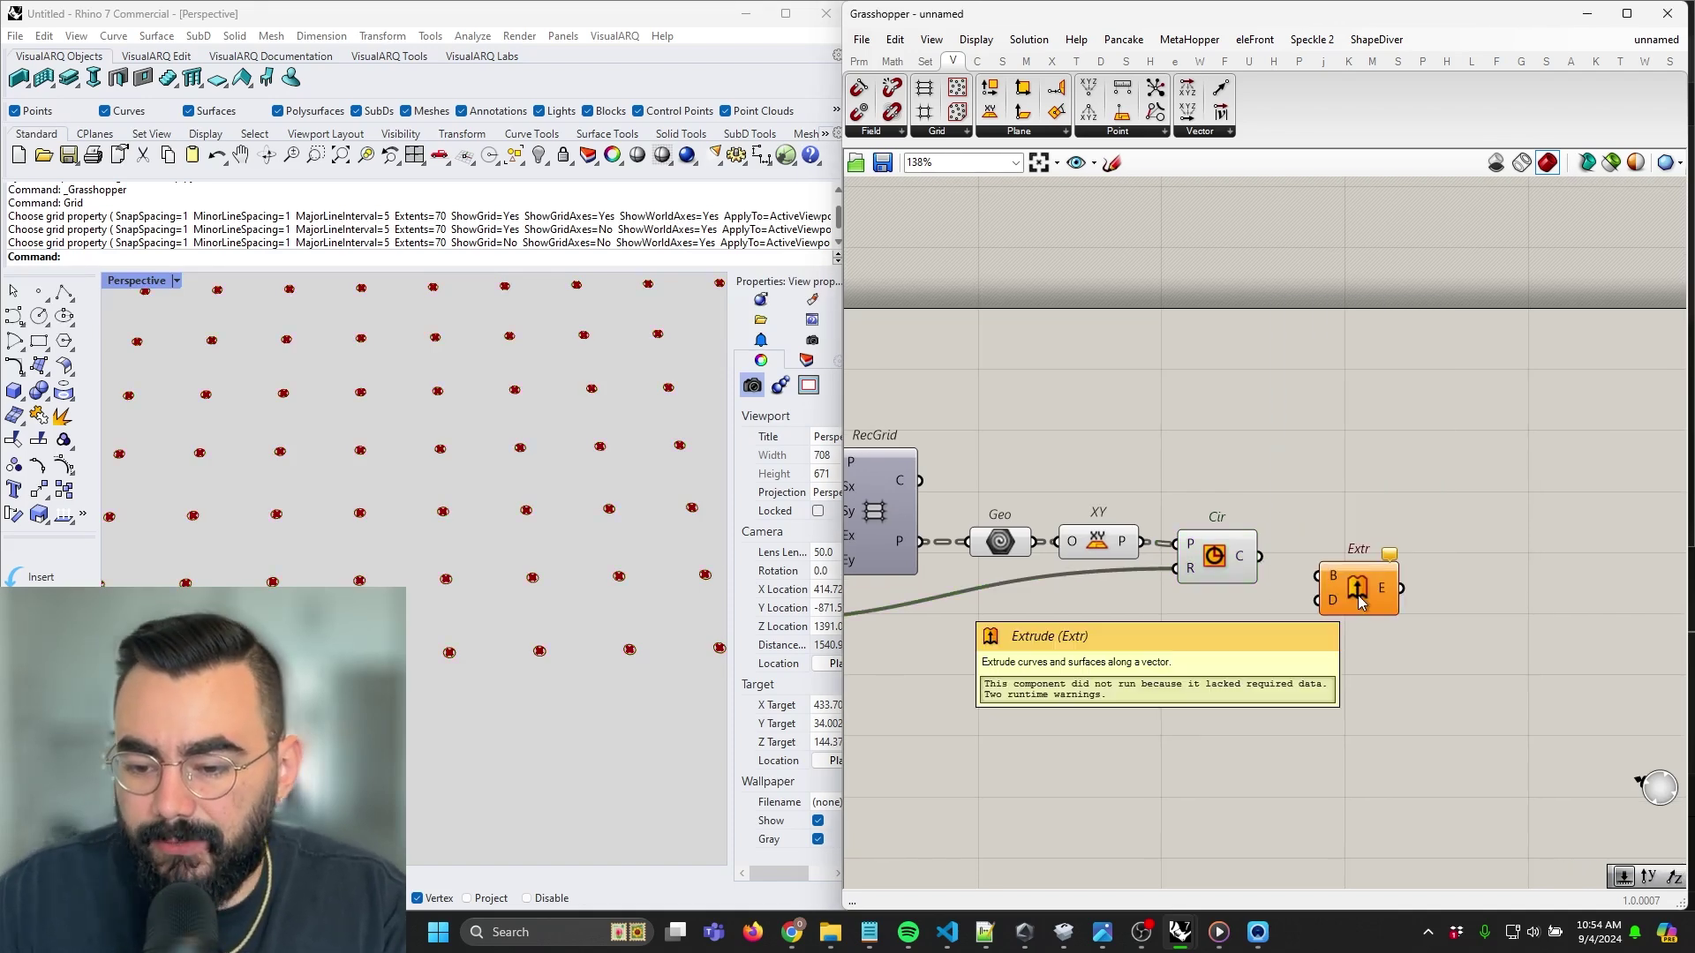
pyautogui.moveTo(1261, 556); pyautogui.dragTo(1367, 582)
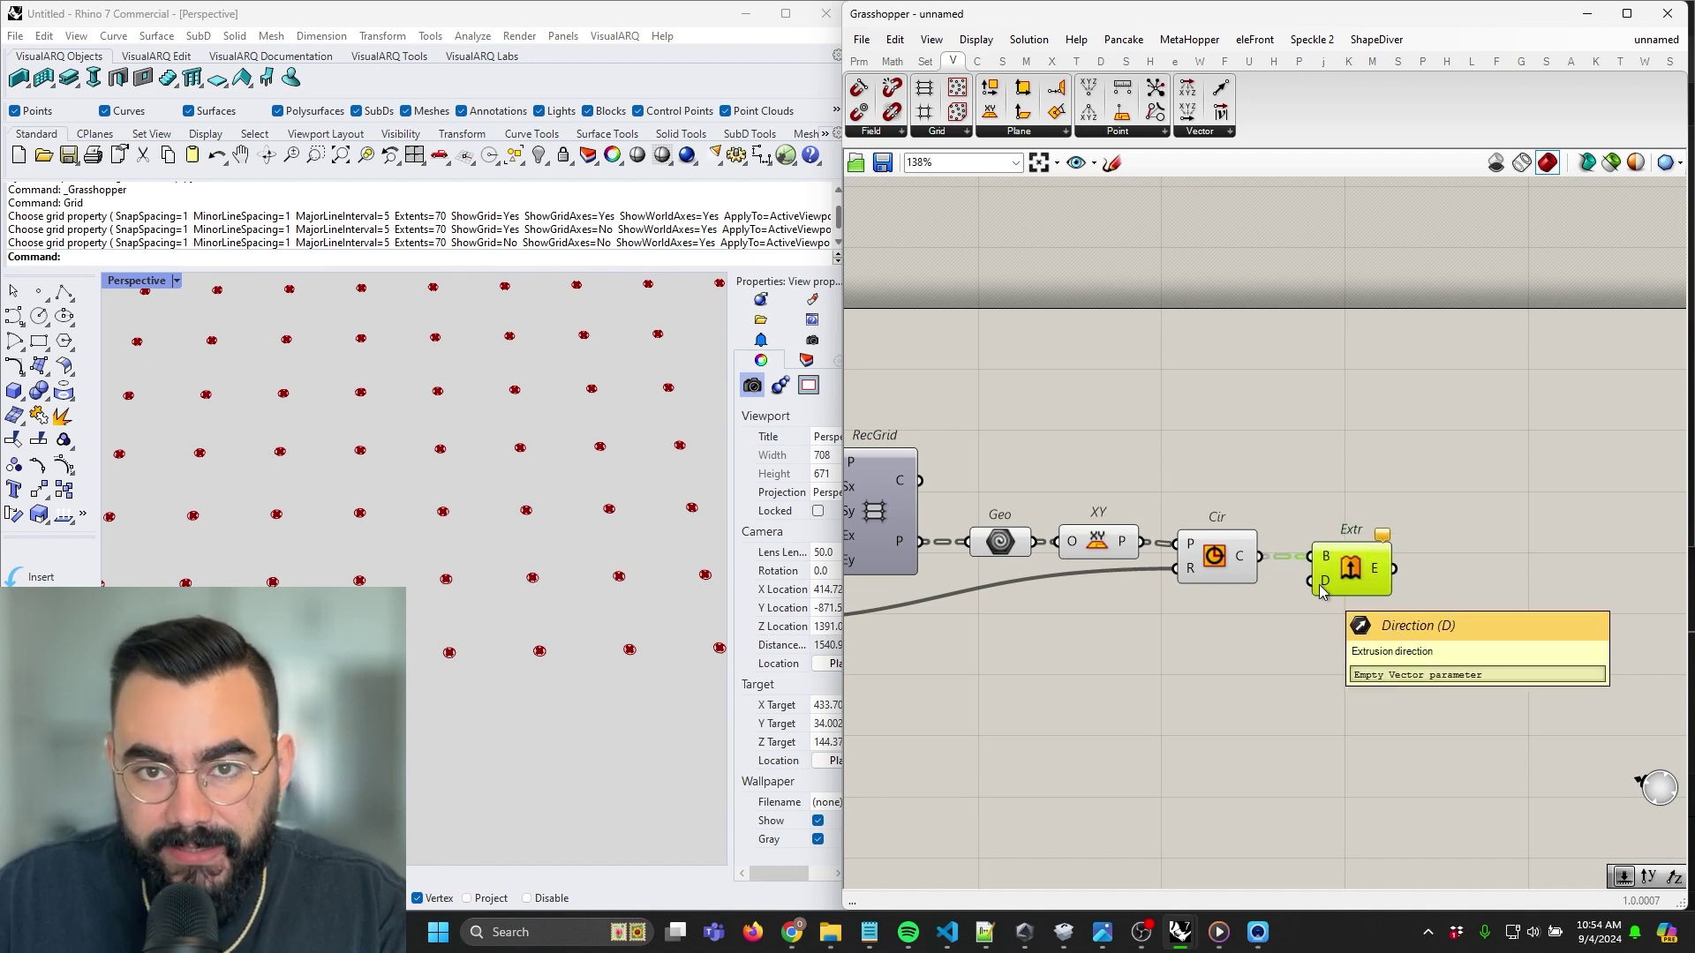
# Add a Unit Z component below the Circle and connect its vector to the Extrude component's Direction input
pyautogui.moveTo(1321, 590); pyautogui.dragTo(1406, 589, button='right')
pyautogui.doubleClick(1255, 668)
pyautogui.write('unit z')
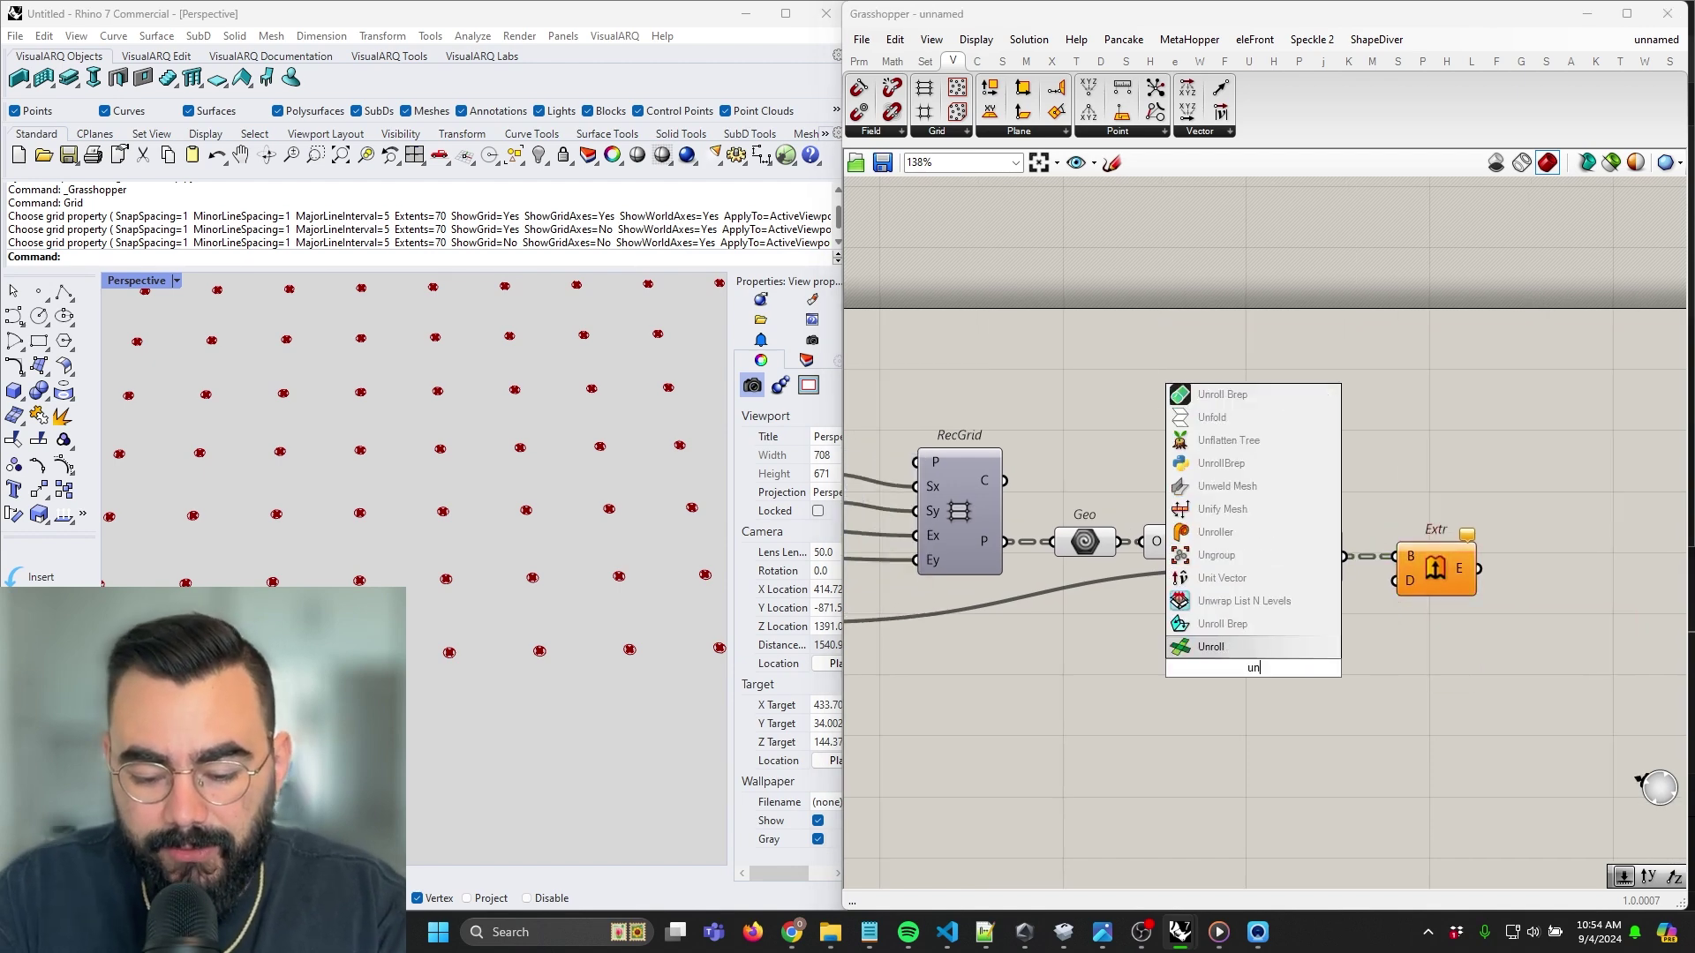
pyautogui.press('Return')
pyautogui.moveTo(1257, 675); pyautogui.dragTo(1395, 581)
pyautogui.moveTo(1300, 630); pyautogui.dragTo(1304, 635)
# Add a number slider with a minimum of 0 and a value of 1 below the Column Radius slider
pyautogui.moveTo(1196, 624); pyautogui.dragTo(1259, 624, button='right')
pyautogui.scroll(-2, 1259, 624)
pyautogui.moveTo(999, 649); pyautogui.dragTo(1131, 617, button='right')
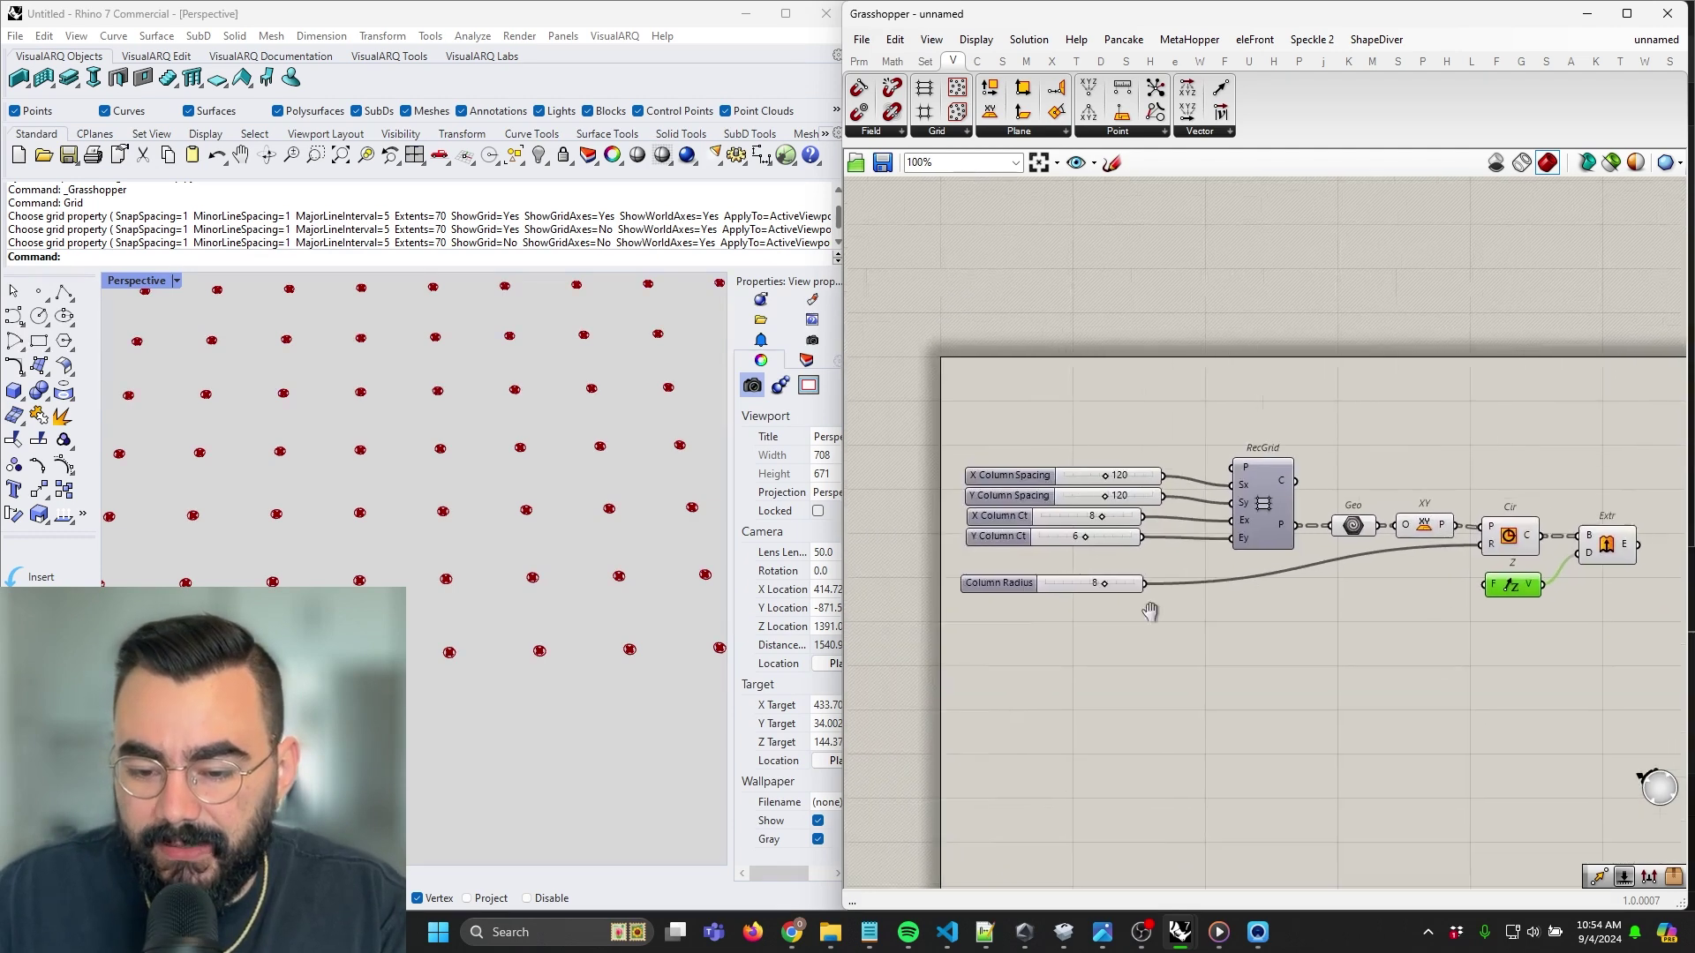
pyautogui.scroll(3, 909, 633)
pyautogui.doubleClick(909, 633)
pyautogui.write('0<')
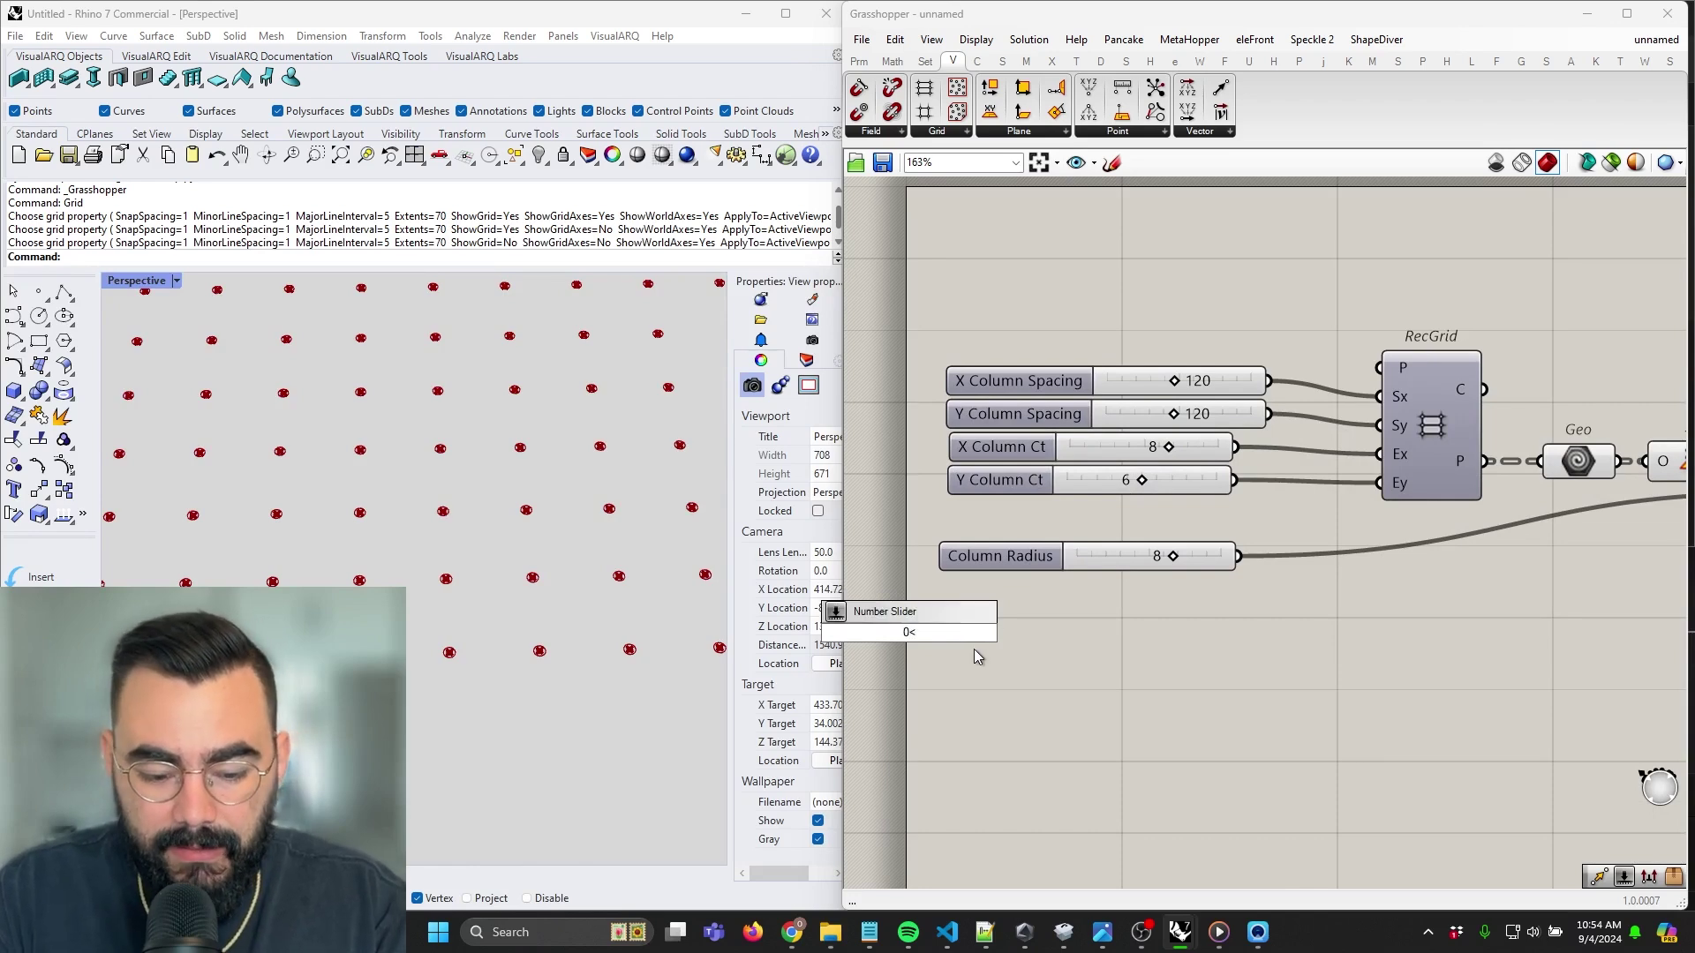
pyautogui.write('1<')
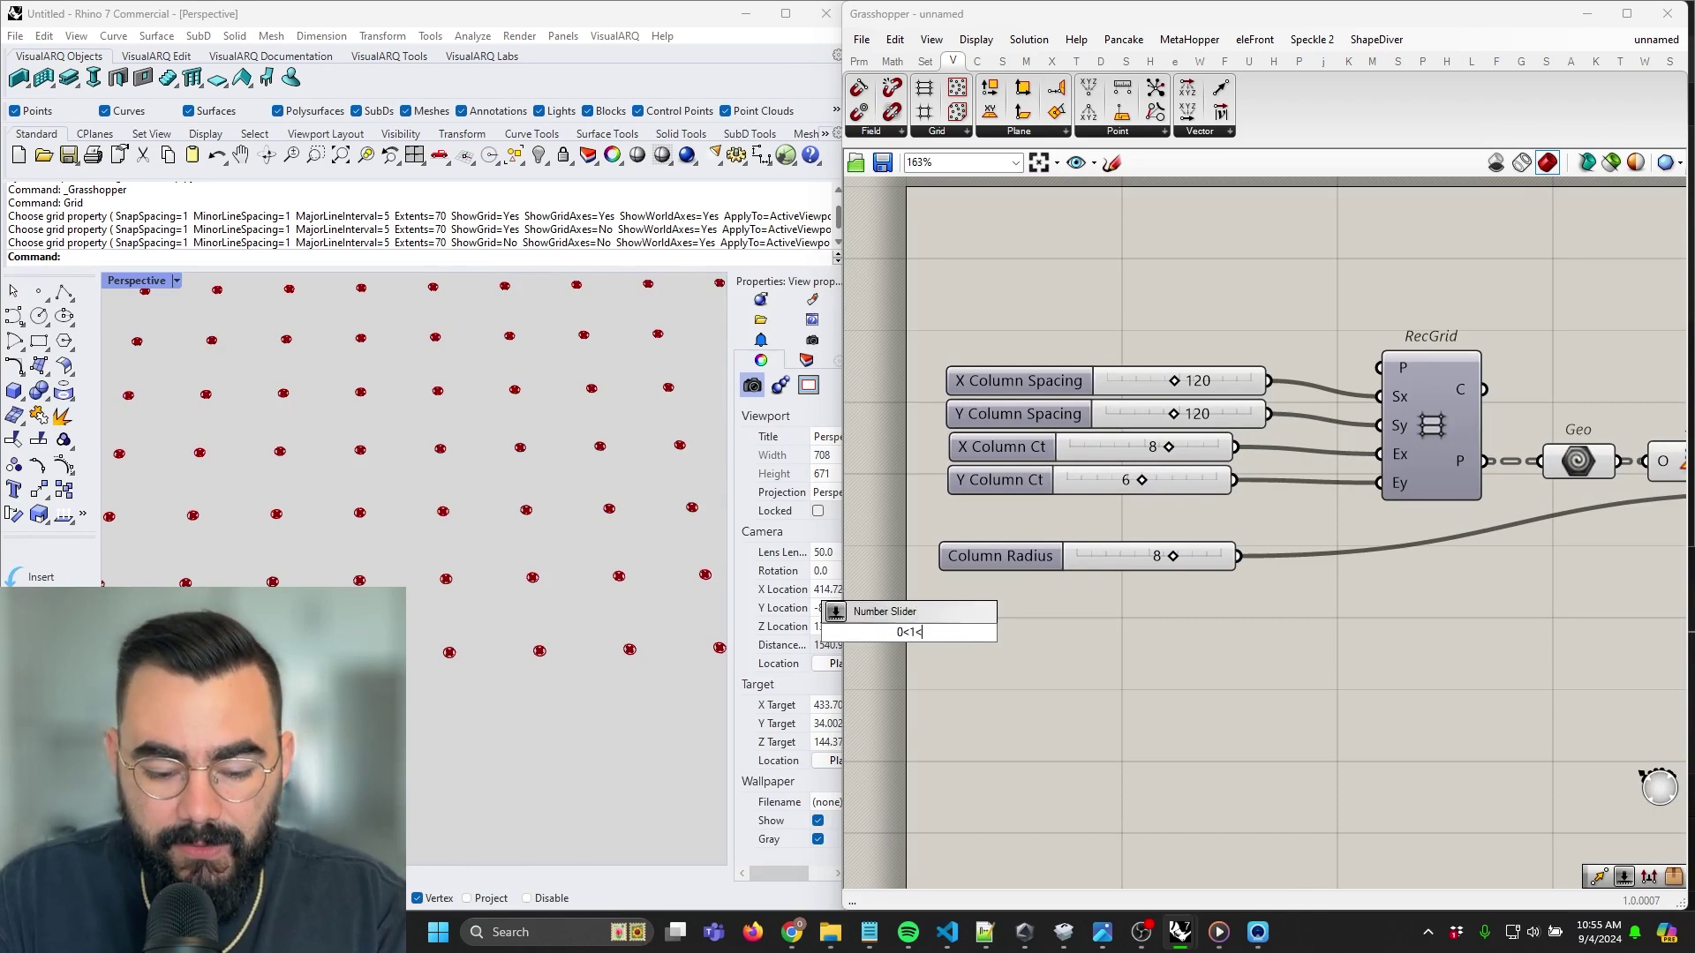
pyautogui.press('Return')
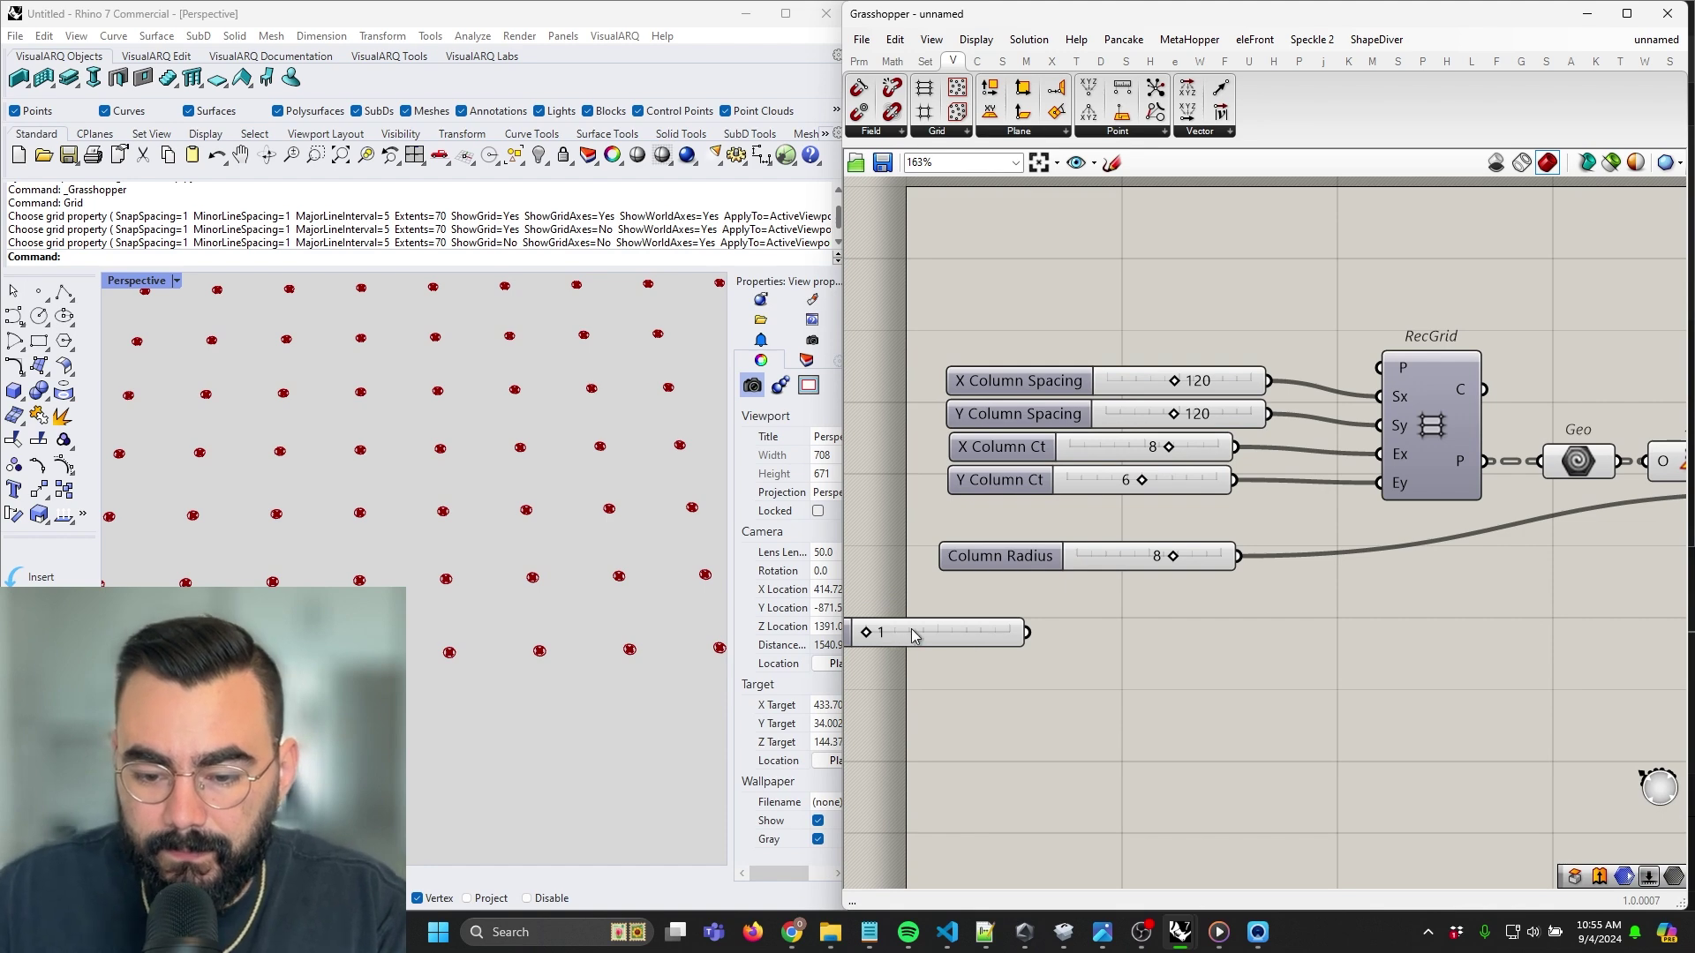
# Line up the new slider under Column Radius and rename it Column Height
pyautogui.moveTo(979, 628); pyautogui.dragTo(1048, 616)
pyautogui.rightClick(968, 612)
pyautogui.write('Col')
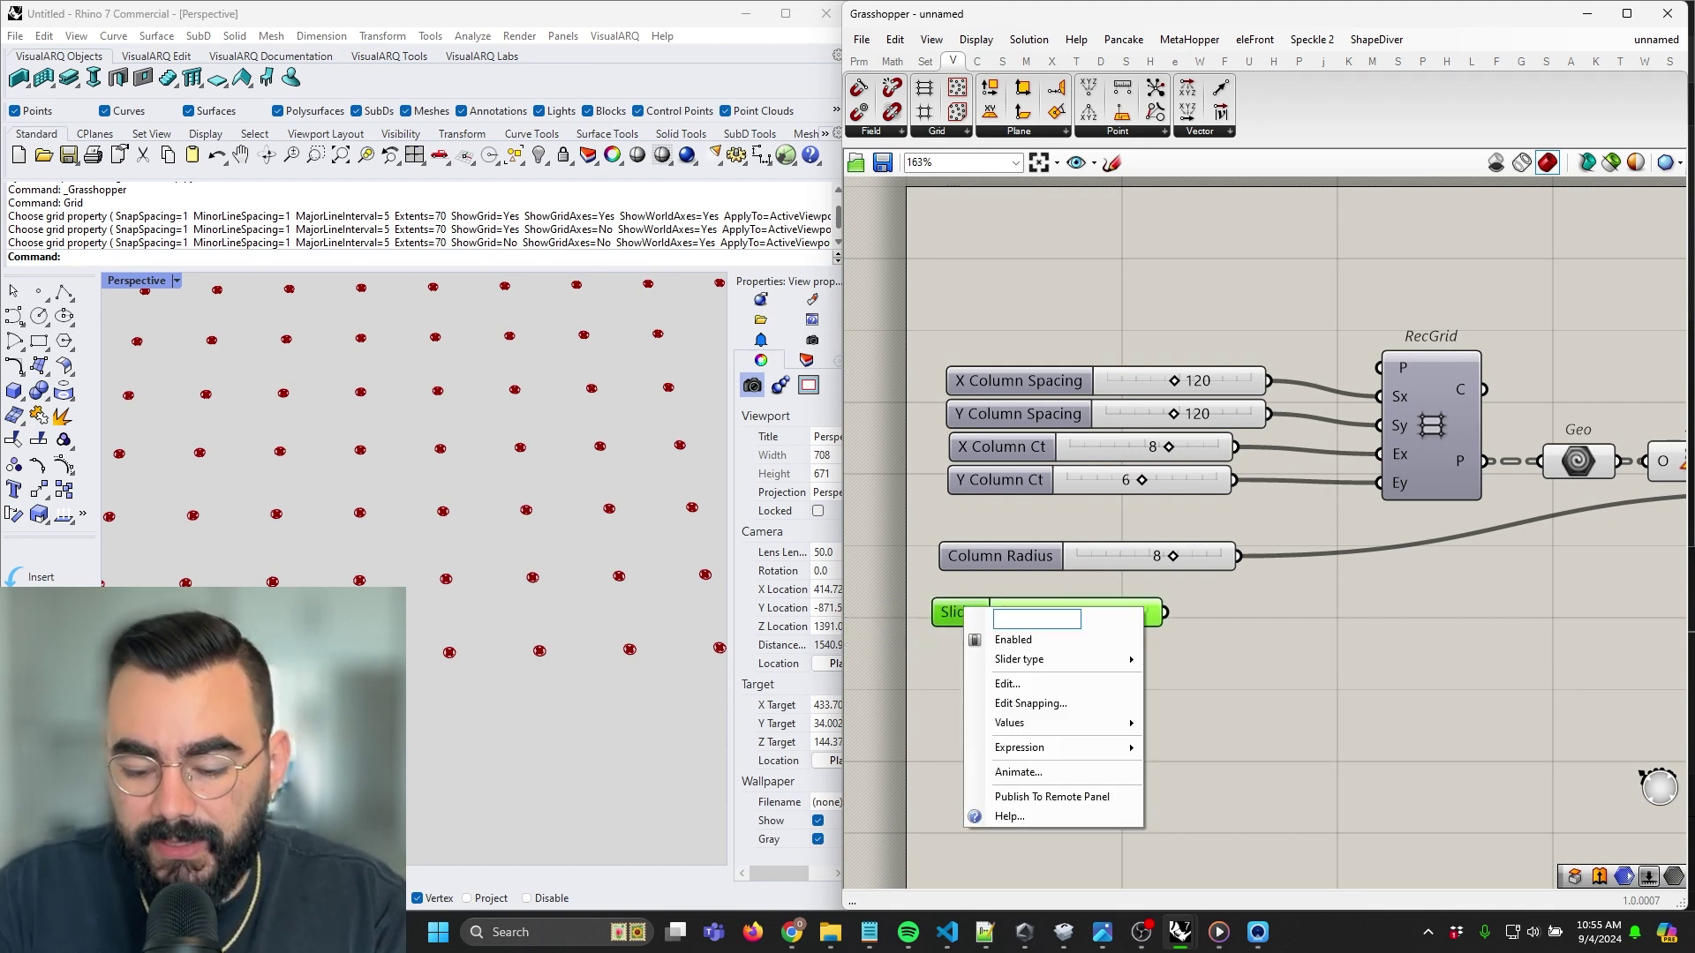
pyautogui.write('umn Height')
pyautogui.press('Return')
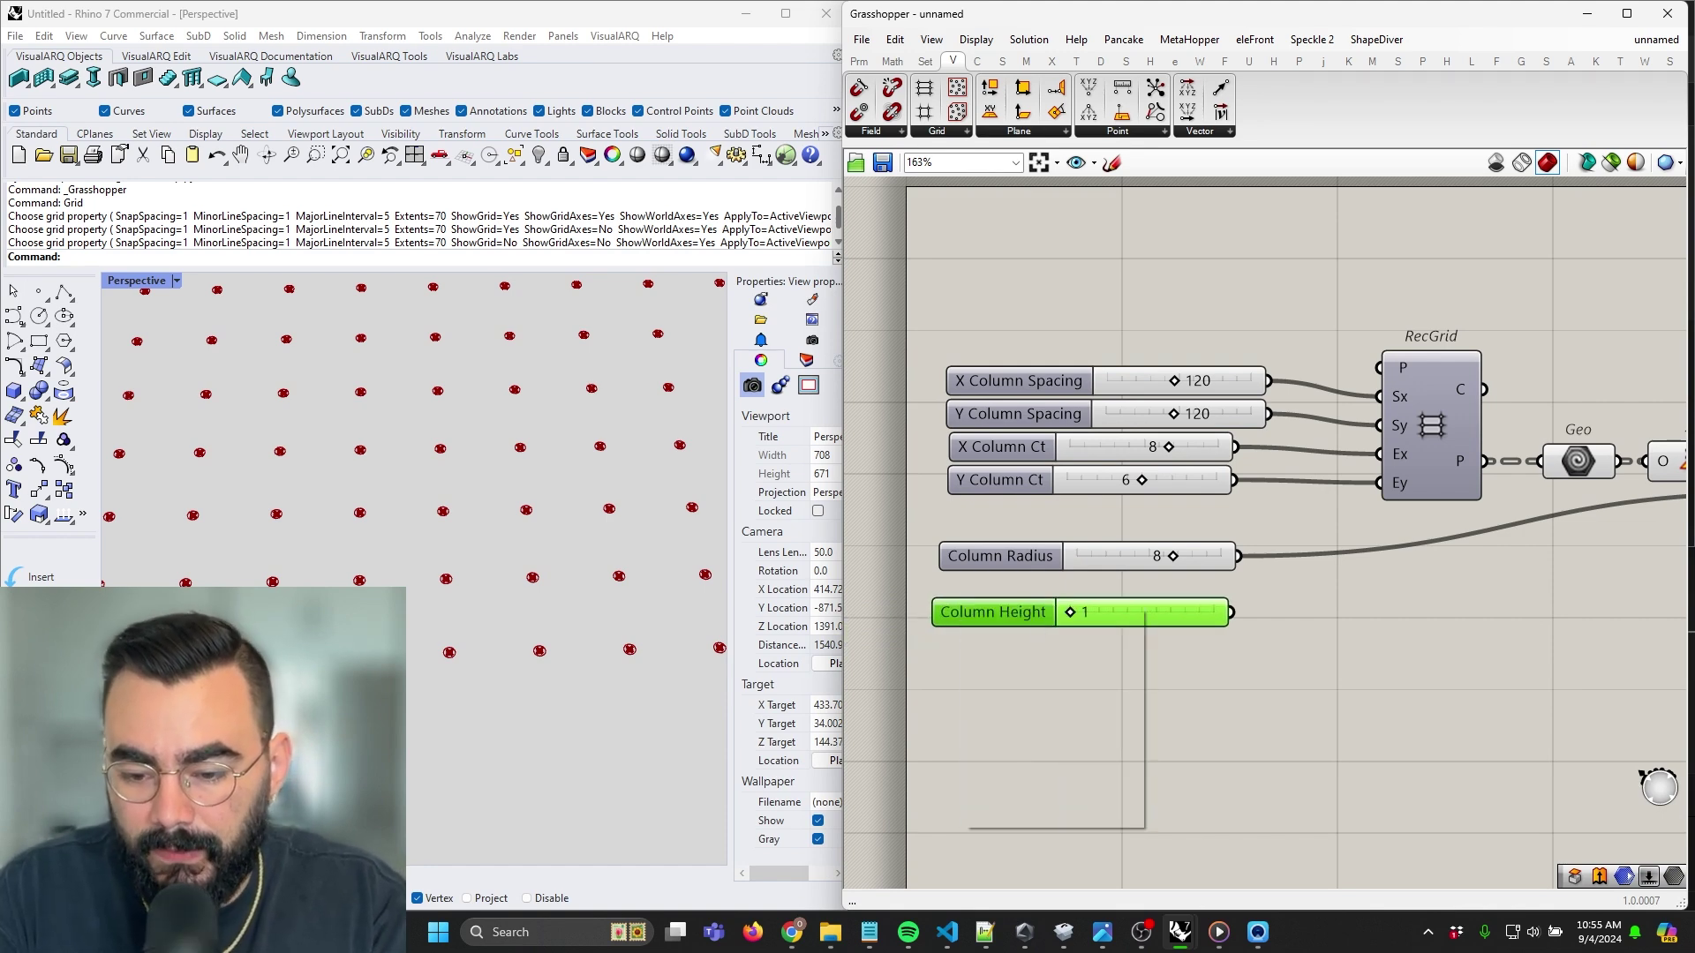
# Connect the Column Height slider to the Unit Z component's Factor input and set the height to 131
pyautogui.scroll(-3, 1038, 630)
pyautogui.moveTo(1145, 635); pyautogui.dragTo(1489, 602)
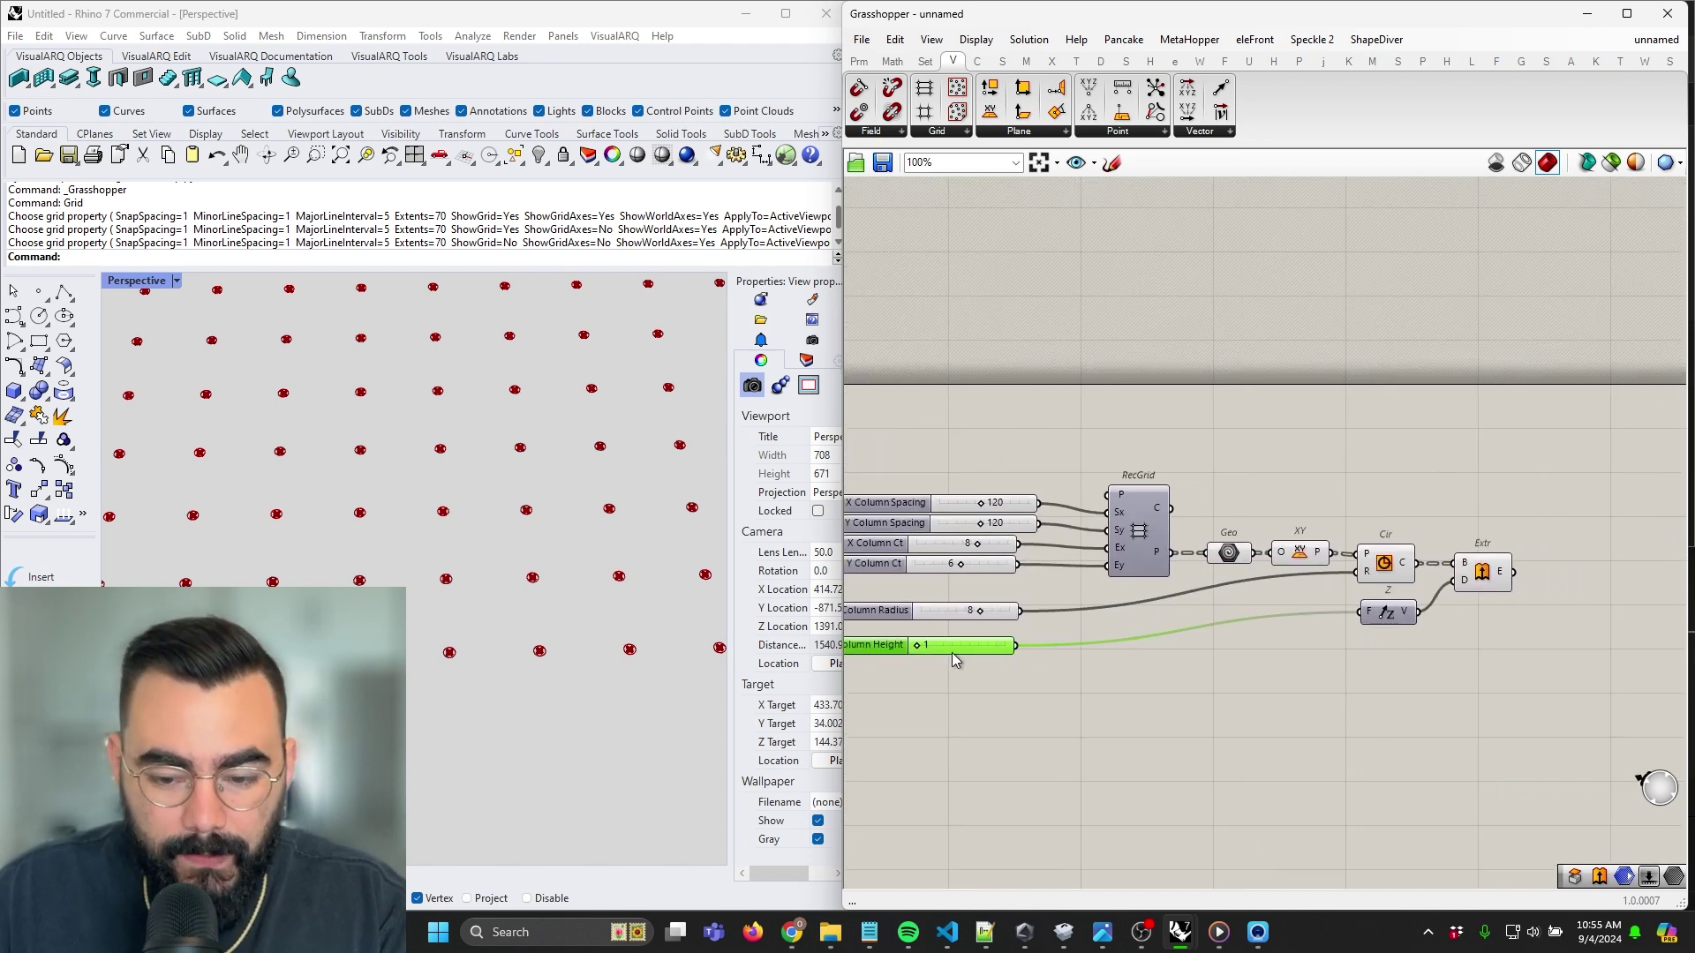
pyautogui.moveTo(1015, 637)
pyautogui.mouseDown()
pyautogui.moveTo(1063, 639)
pyautogui.moveTo(1045, 639)
pyautogui.mouseUp()
pyautogui.scroll(-4, 462, 597)
pyautogui.moveTo(462, 596); pyautogui.dragTo(580, 531, button='right')
pyautogui.moveTo(1033, 640); pyautogui.dragTo(1025, 646)
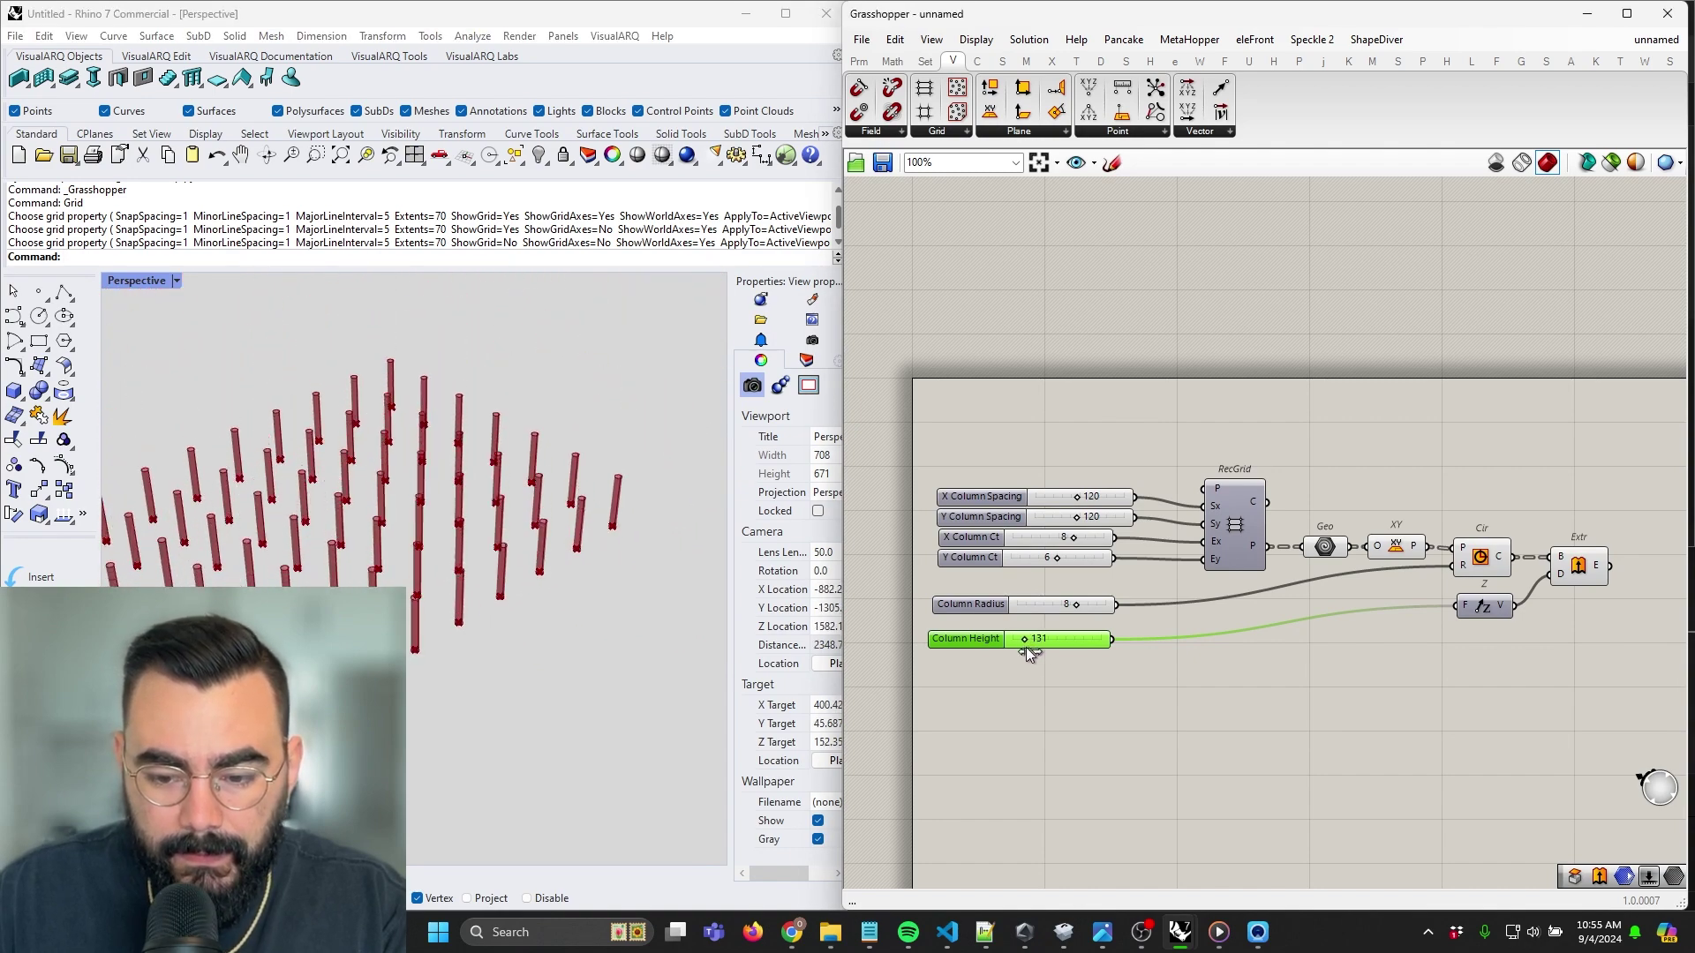
# Add a Cap Holes component after Extrude and connect the extruded columns to its Brep input
pyautogui.moveTo(506, 637); pyautogui.dragTo(443, 647, button='right')
pyautogui.scroll(3, 1336, 638)
pyautogui.moveTo(501, 595); pyautogui.dragTo(553, 605, button='right')
pyautogui.scroll(8, 521, 692)
pyautogui.scroll(-5, 436, 697)
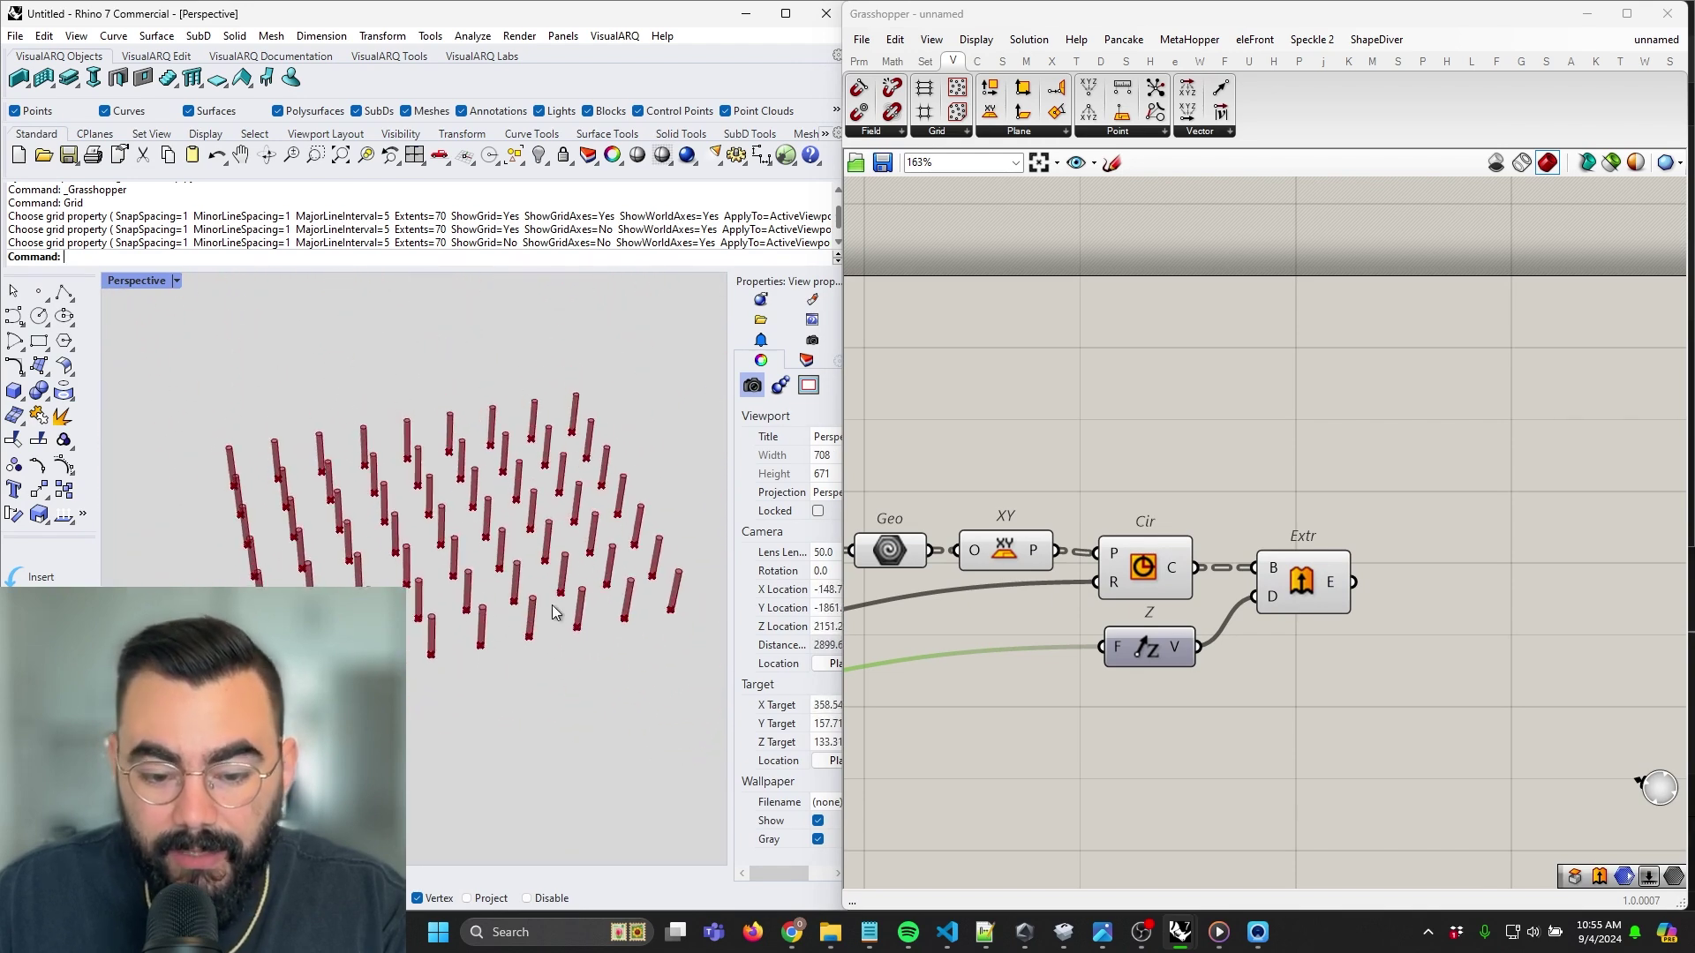
pyautogui.doubleClick(1389, 582)
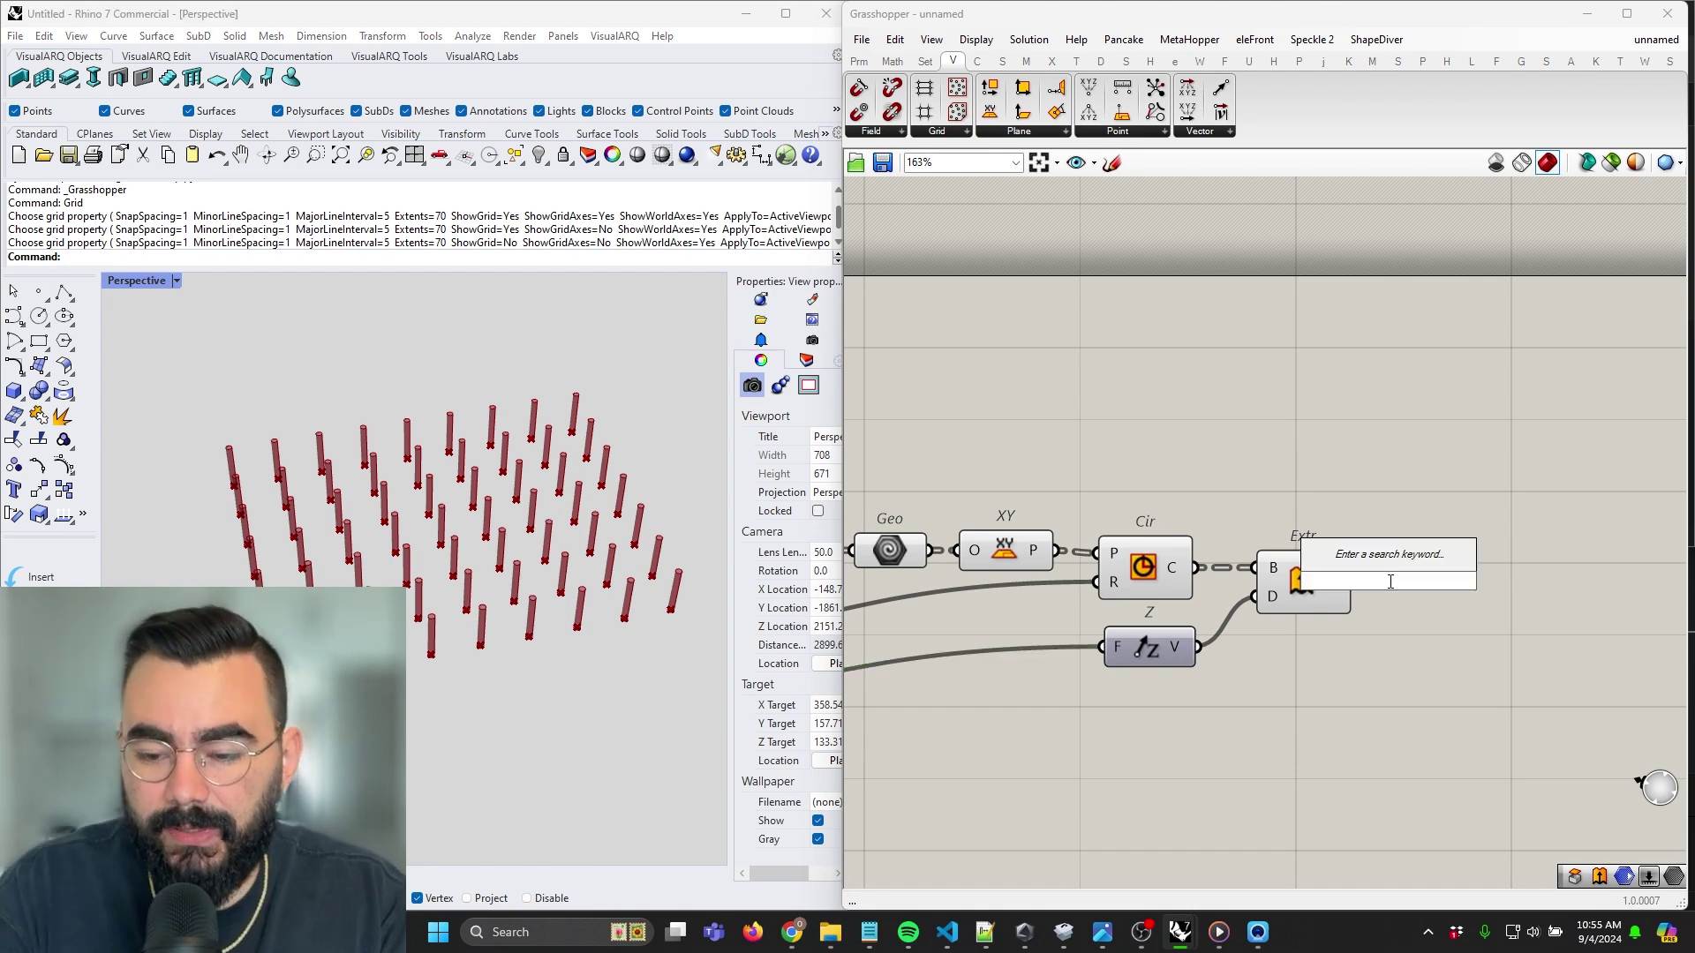
pyautogui.write('cap')
pyautogui.press('Return')
pyautogui.moveTo(1391, 588); pyautogui.dragTo(1447, 569)
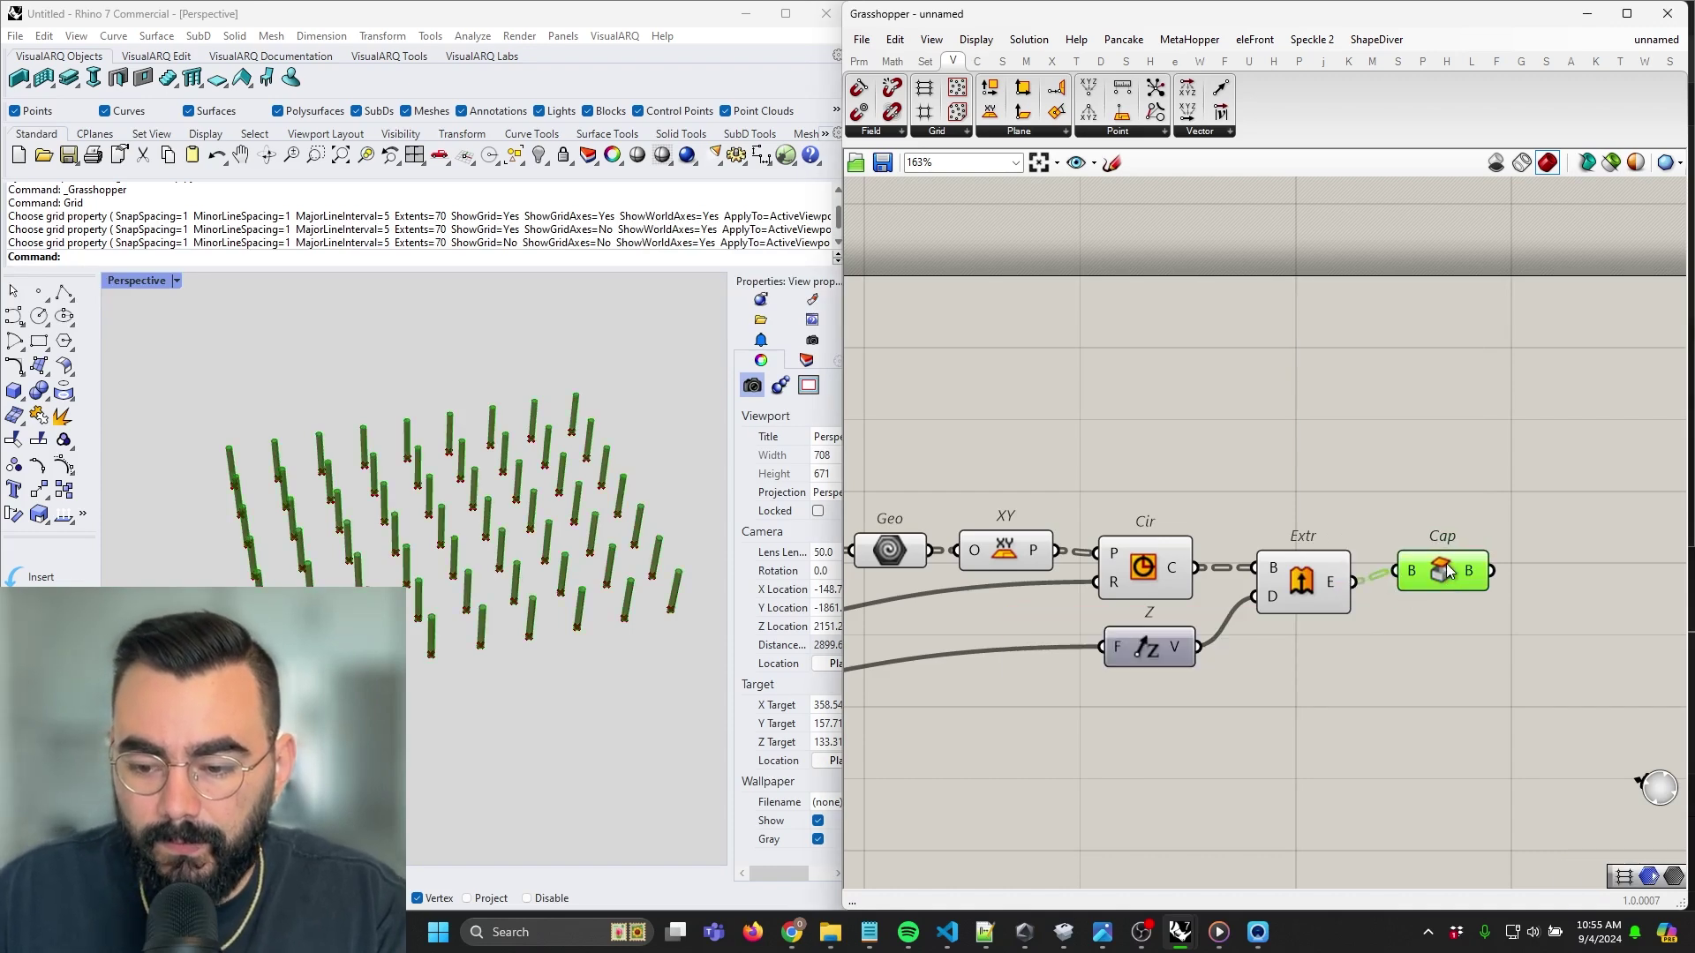
pyautogui.scroll(-3, 1368, 627)
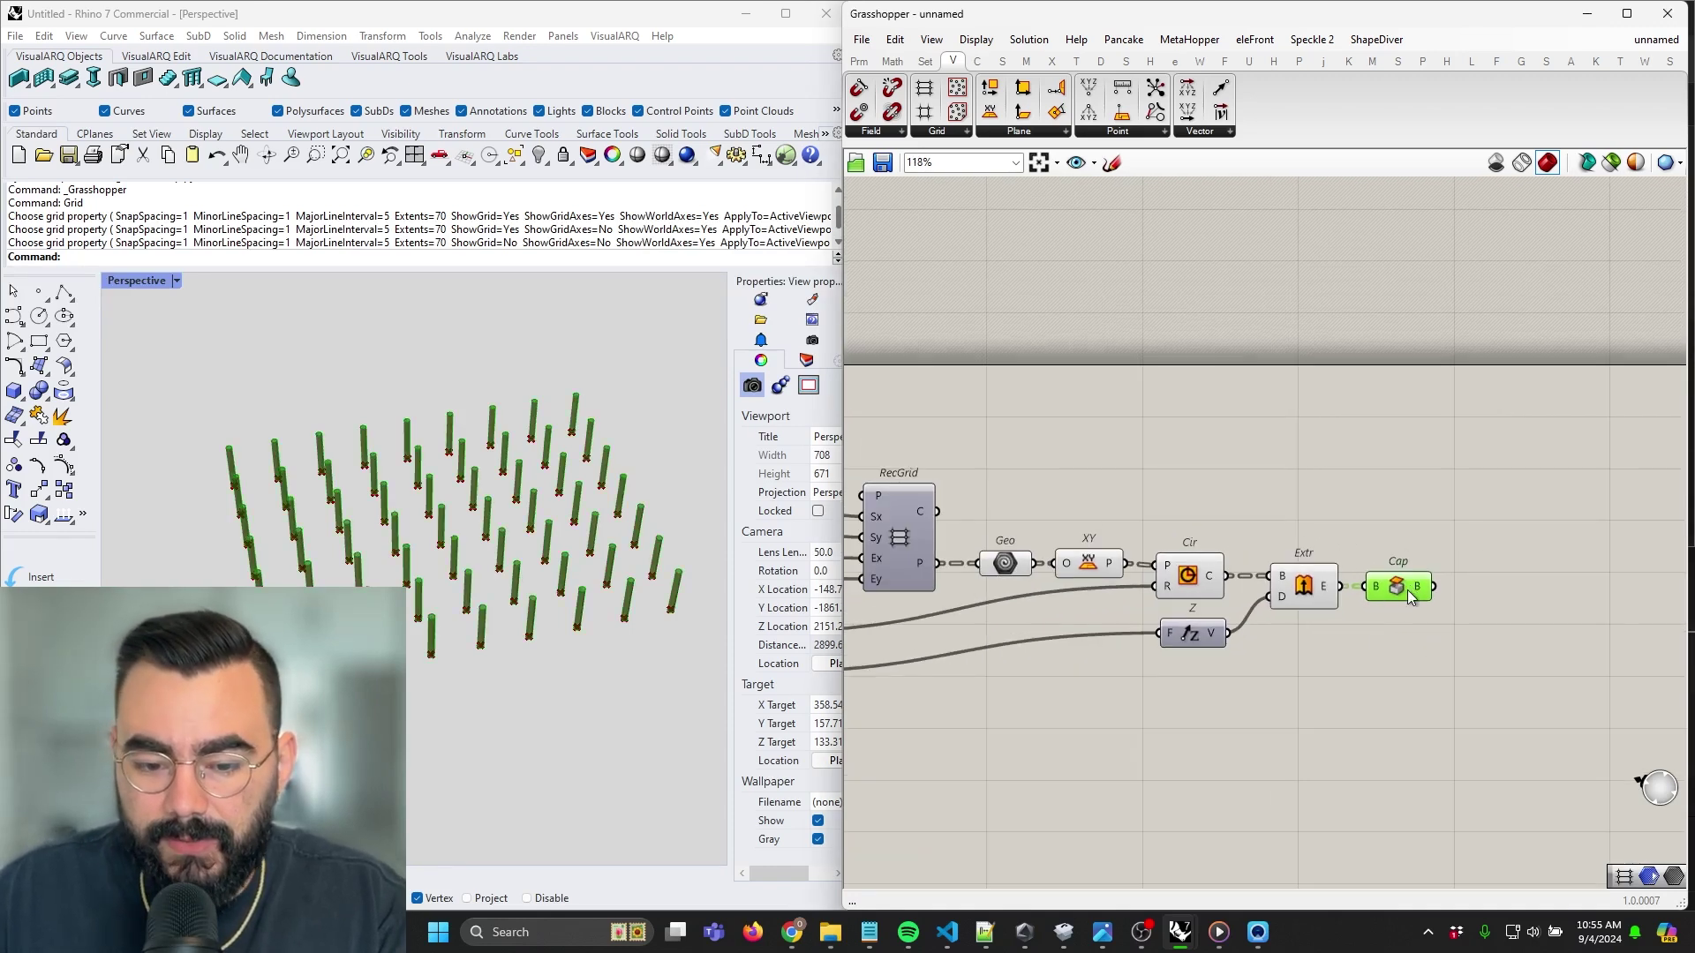
# Examine the column definition from its spacing and count sliders through to the capped columns in the Rhino viewport
pyautogui.moveTo(1333, 583); pyautogui.dragTo(1193, 561, button='right')
pyautogui.scroll(-3, 1474, 530)
pyautogui.scroll(-1, 1193, 561)
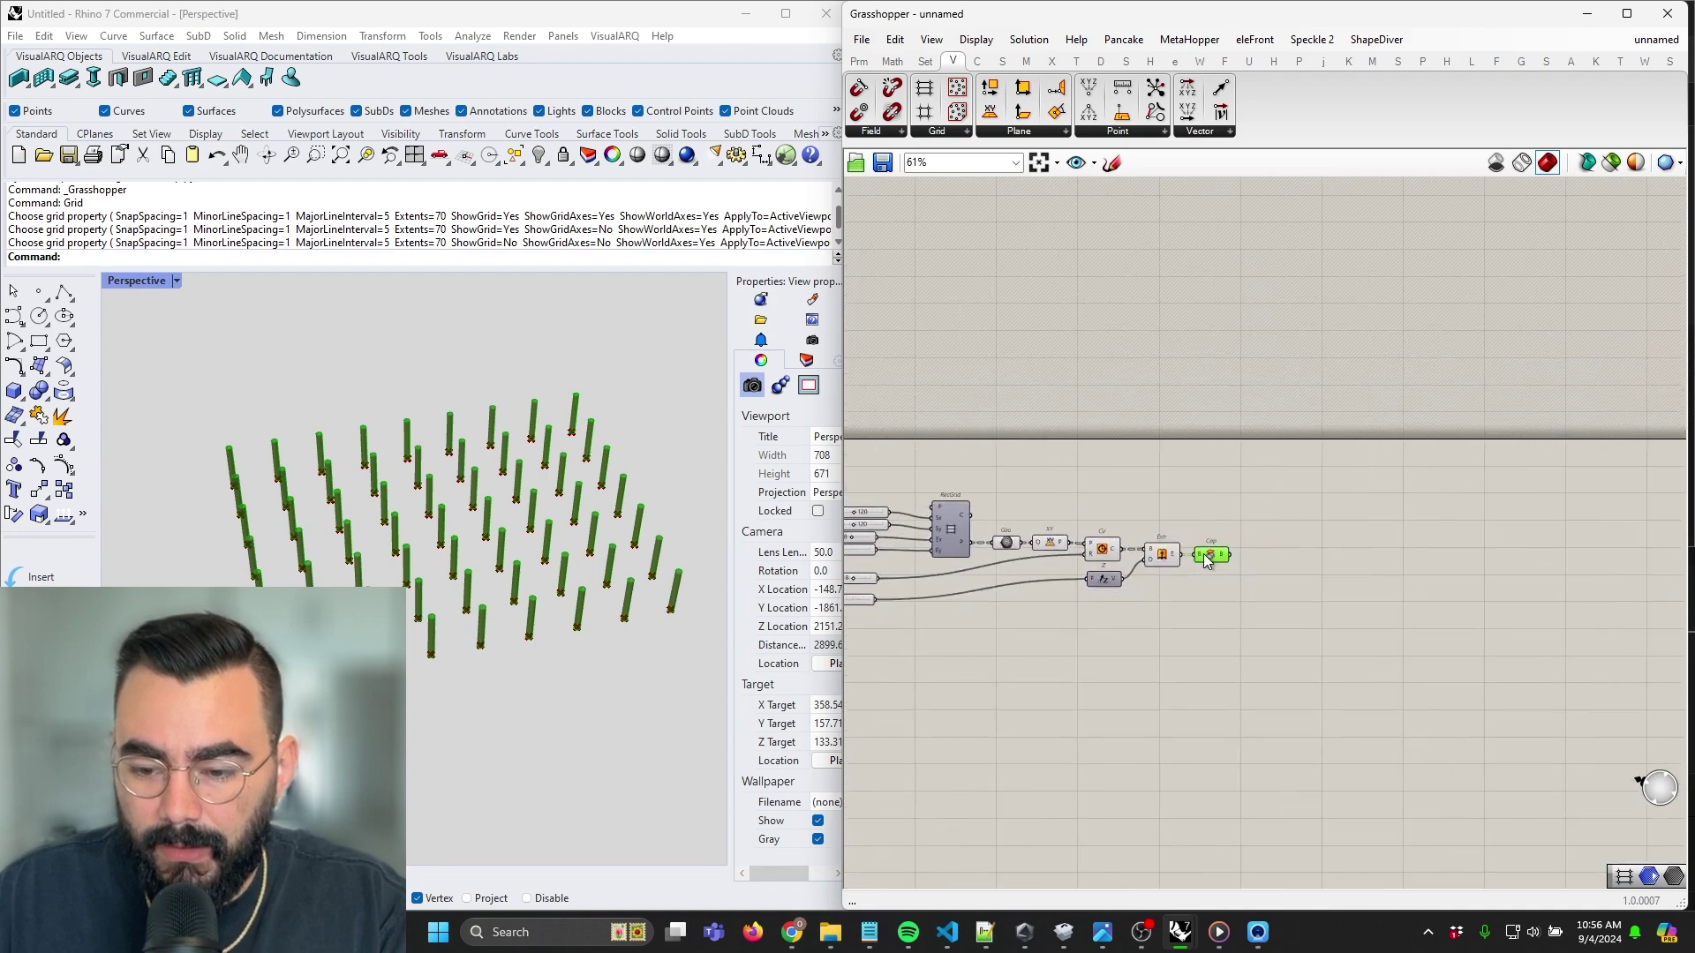
pyautogui.scroll(3, 1194, 562)
pyautogui.scroll(2, 1139, 565)
pyautogui.moveTo(1048, 589); pyautogui.dragTo(1445, 631, button='right')
pyautogui.moveTo(993, 618); pyautogui.dragTo(1194, 602, button='right')
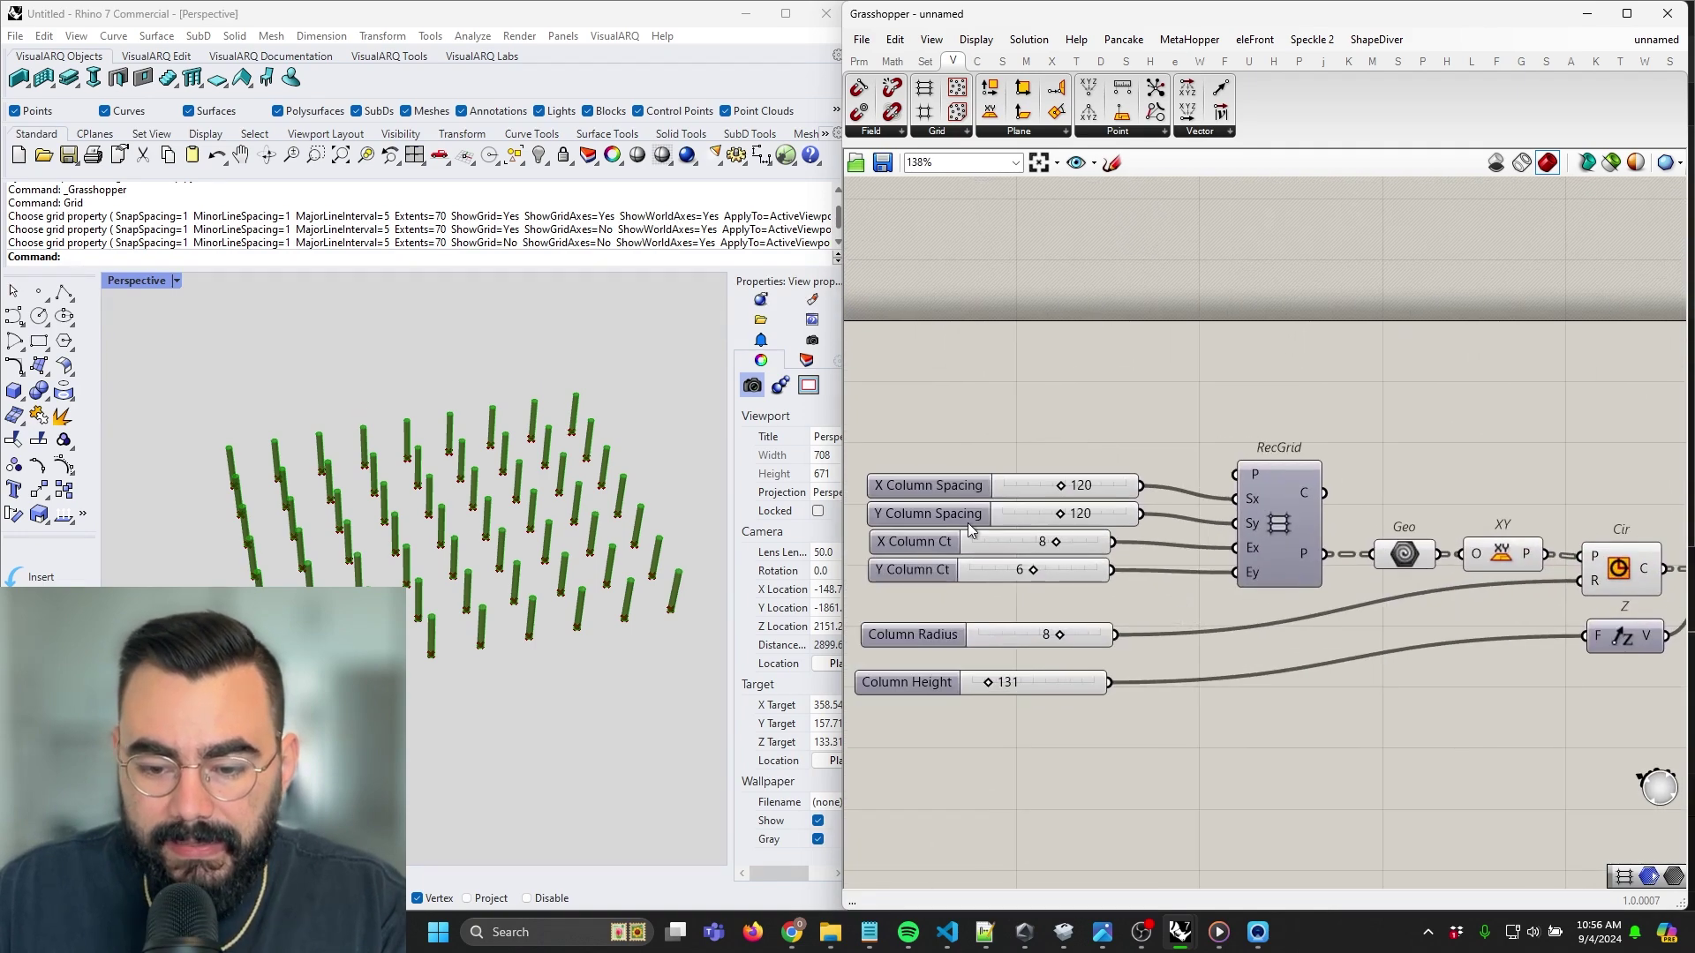
pyautogui.moveTo(1004, 540); pyautogui.dragTo(1048, 533, button='right')
pyautogui.scroll(1, 1109, 494)
pyautogui.moveTo(1103, 477); pyautogui.dragTo(1153, 513)
pyautogui.moveTo(1078, 557); pyautogui.dragTo(1148, 550, button='right')
pyautogui.moveTo(1165, 548)
pyautogui.mouseDown()
pyautogui.moveTo(1143, 547)
pyautogui.moveTo(1159, 561)
pyautogui.mouseUp()
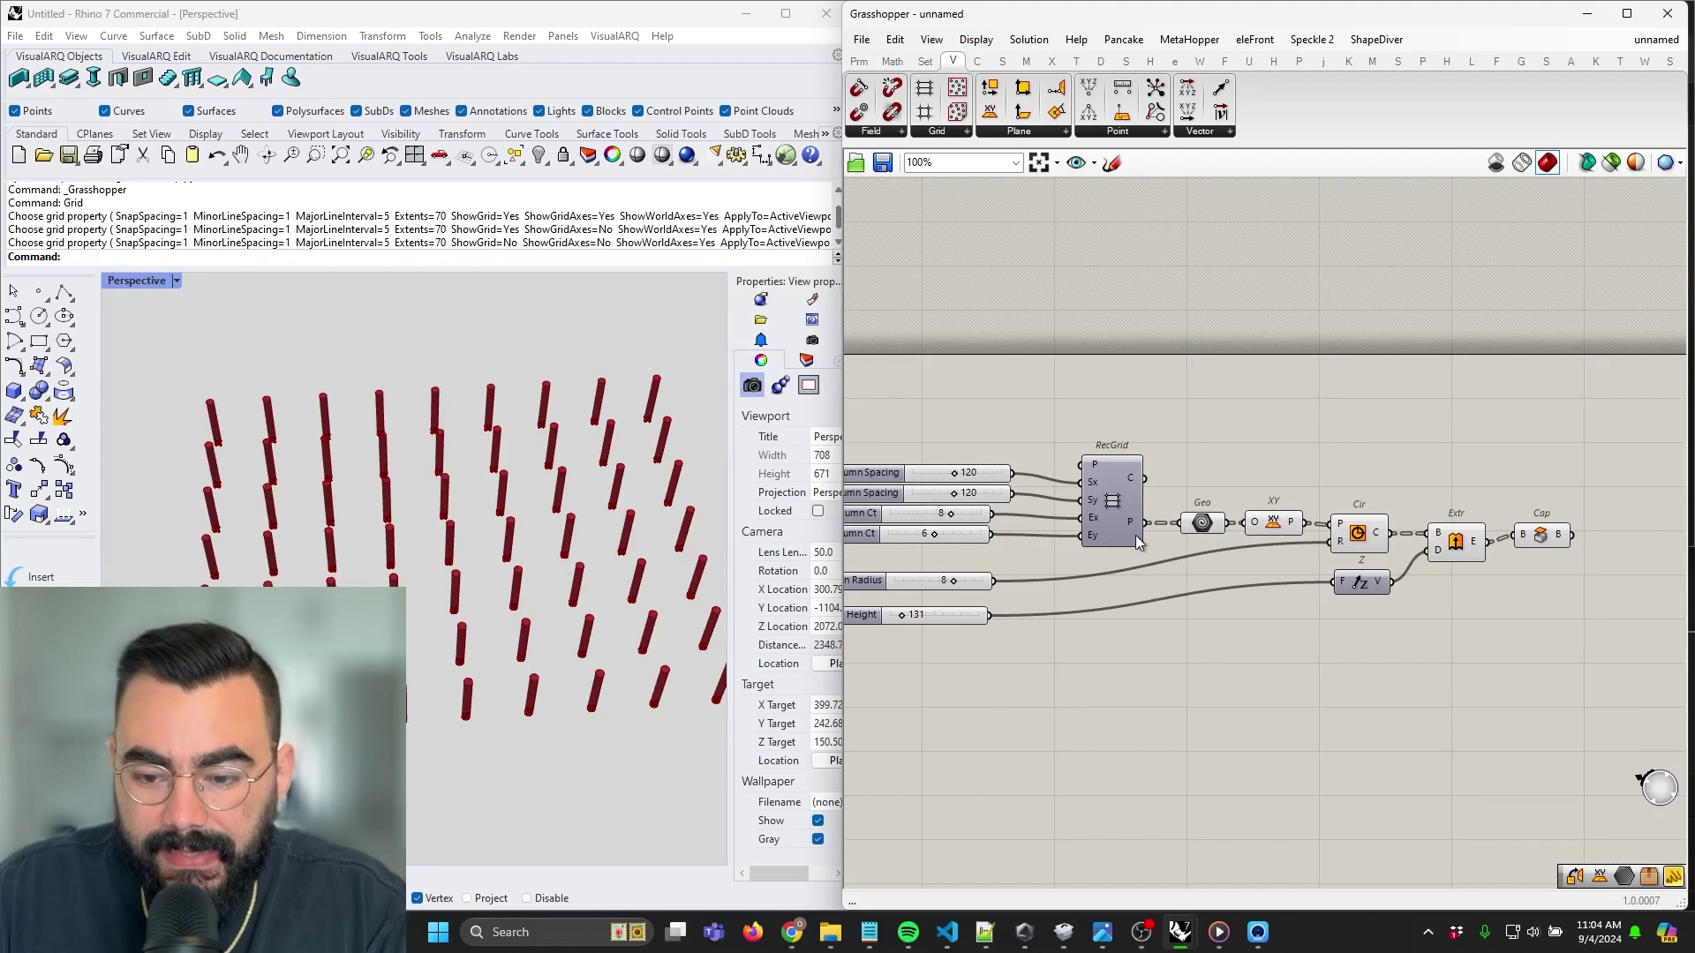
pyautogui.scroll(2, 1004, 526)
pyautogui.moveTo(514, 652); pyautogui.dragTo(556, 673, button='right')
pyautogui.scroll(-2, 478, 674)
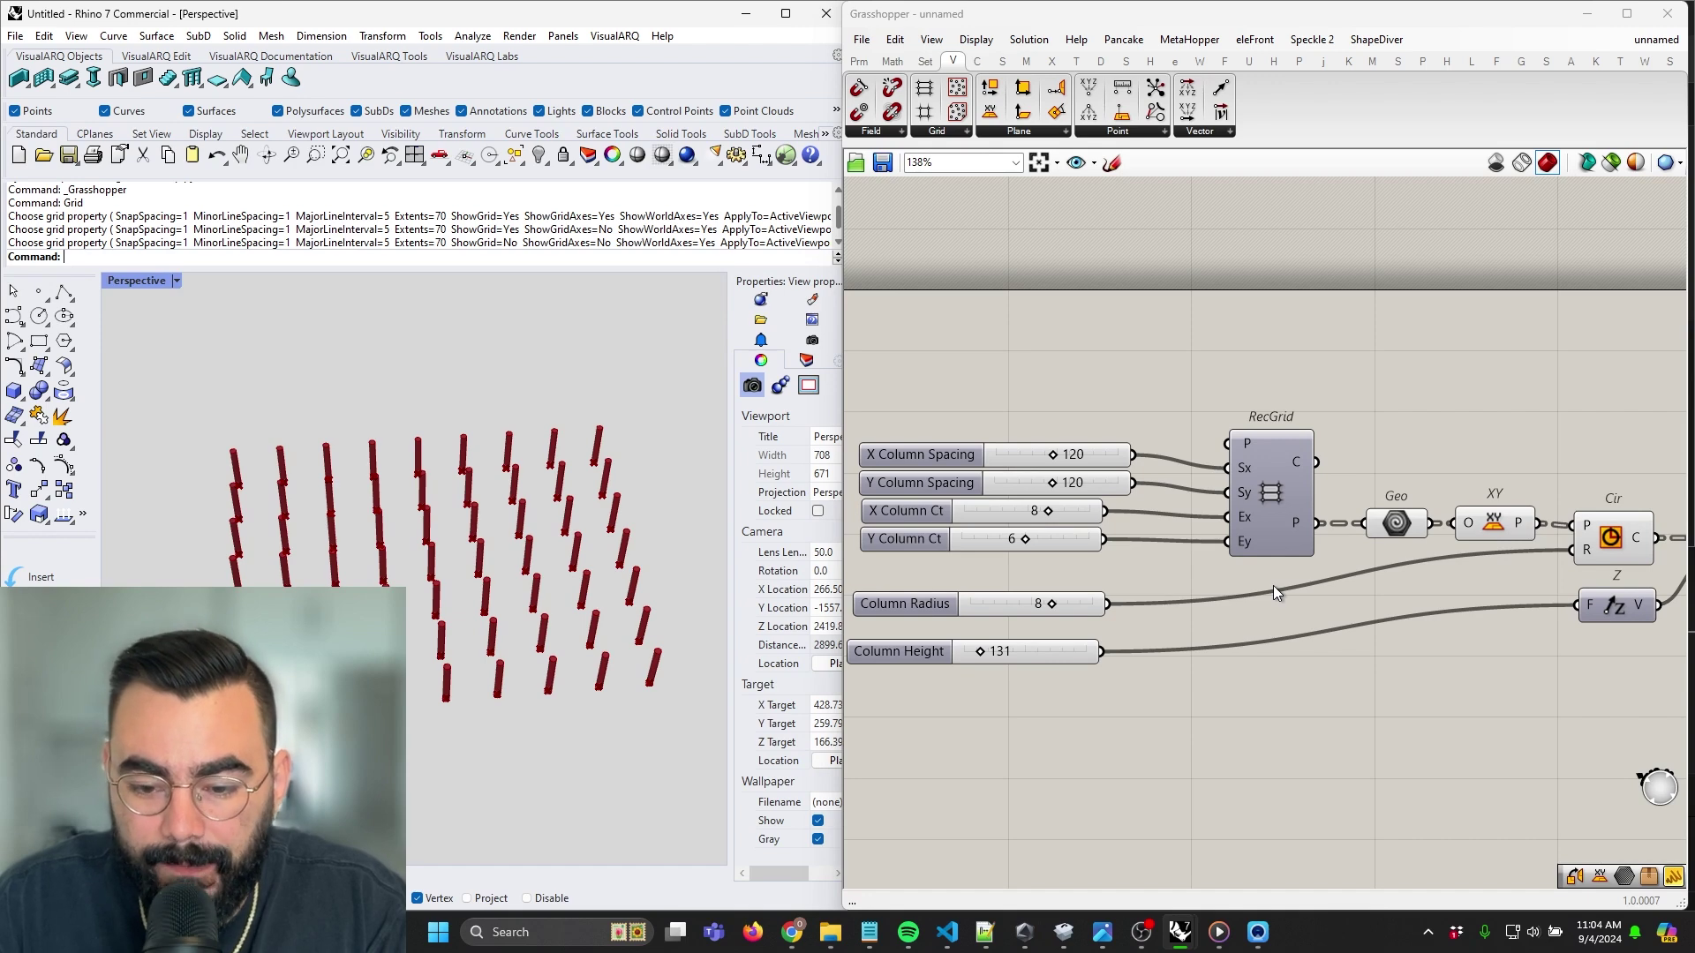
# Move the rectangular grid and all components after it further from the sliders to make room between them
pyautogui.scroll(-3, 1272, 585)
pyautogui.moveTo(1529, 607); pyautogui.dragTo(1143, 430)
pyautogui.moveTo(1159, 509); pyautogui.dragTo(1262, 509)
pyautogui.scroll(3, 1196, 530)
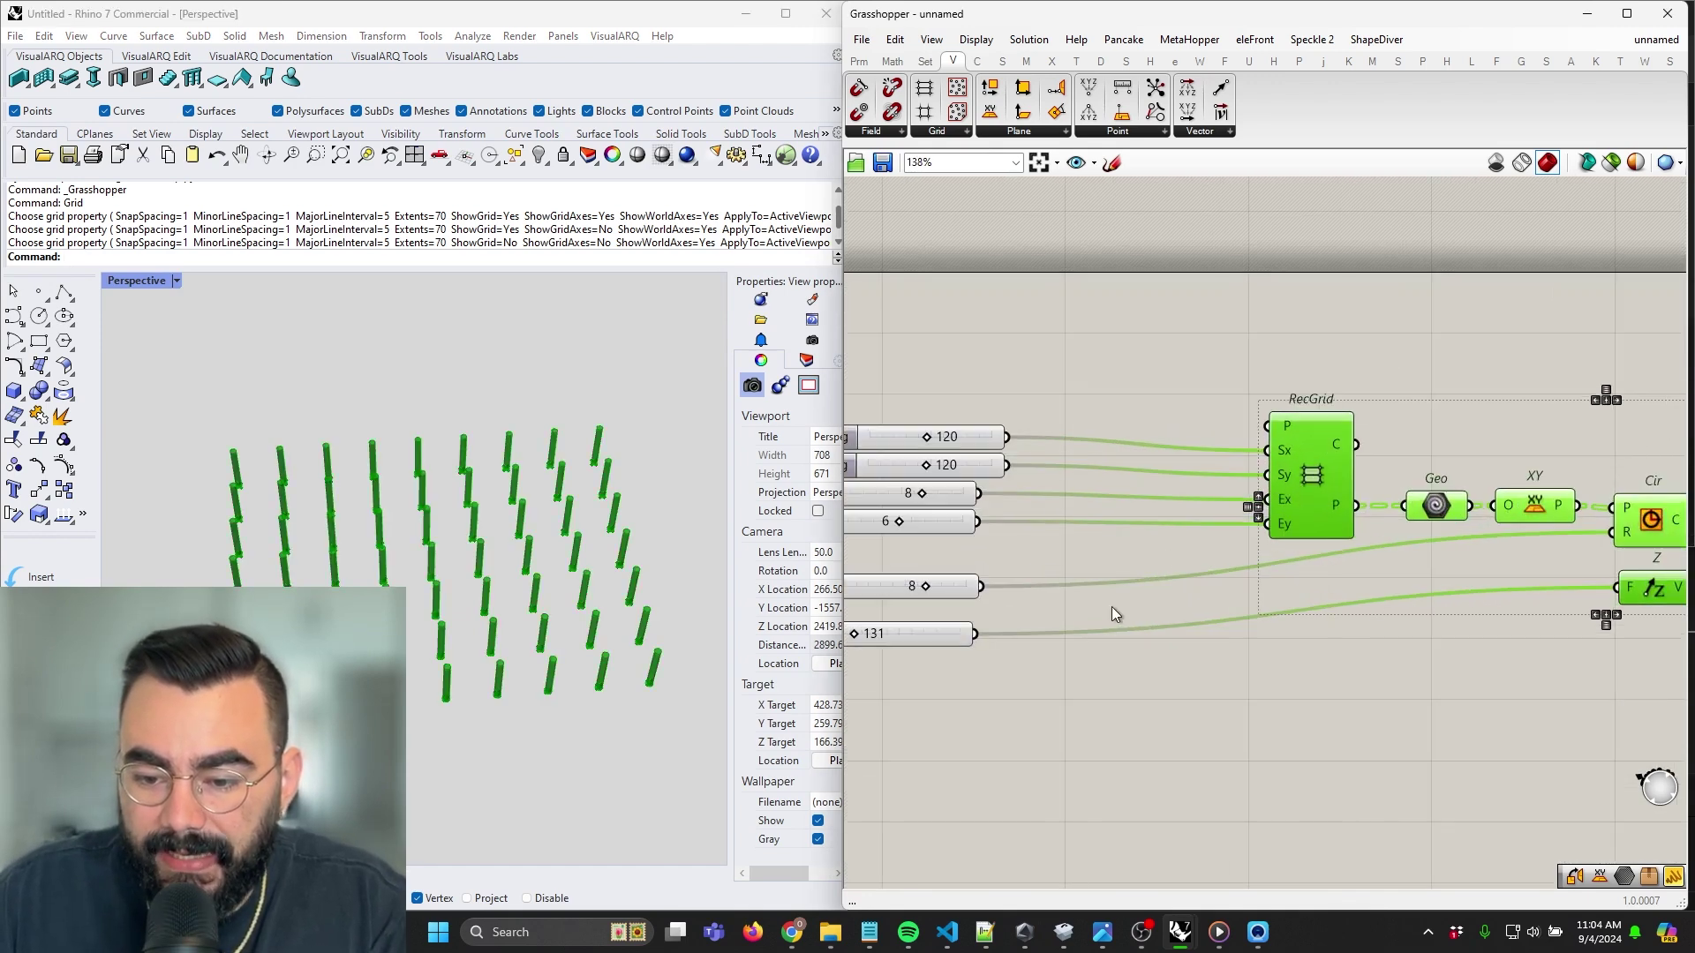
# Add a Subtraction component between the sliders and the rectangular grid, with the X Column Ct slider feeding its A input
pyautogui.click(1100, 554)
pyautogui.doubleClick(1100, 554)
pyautogui.write('subtr')
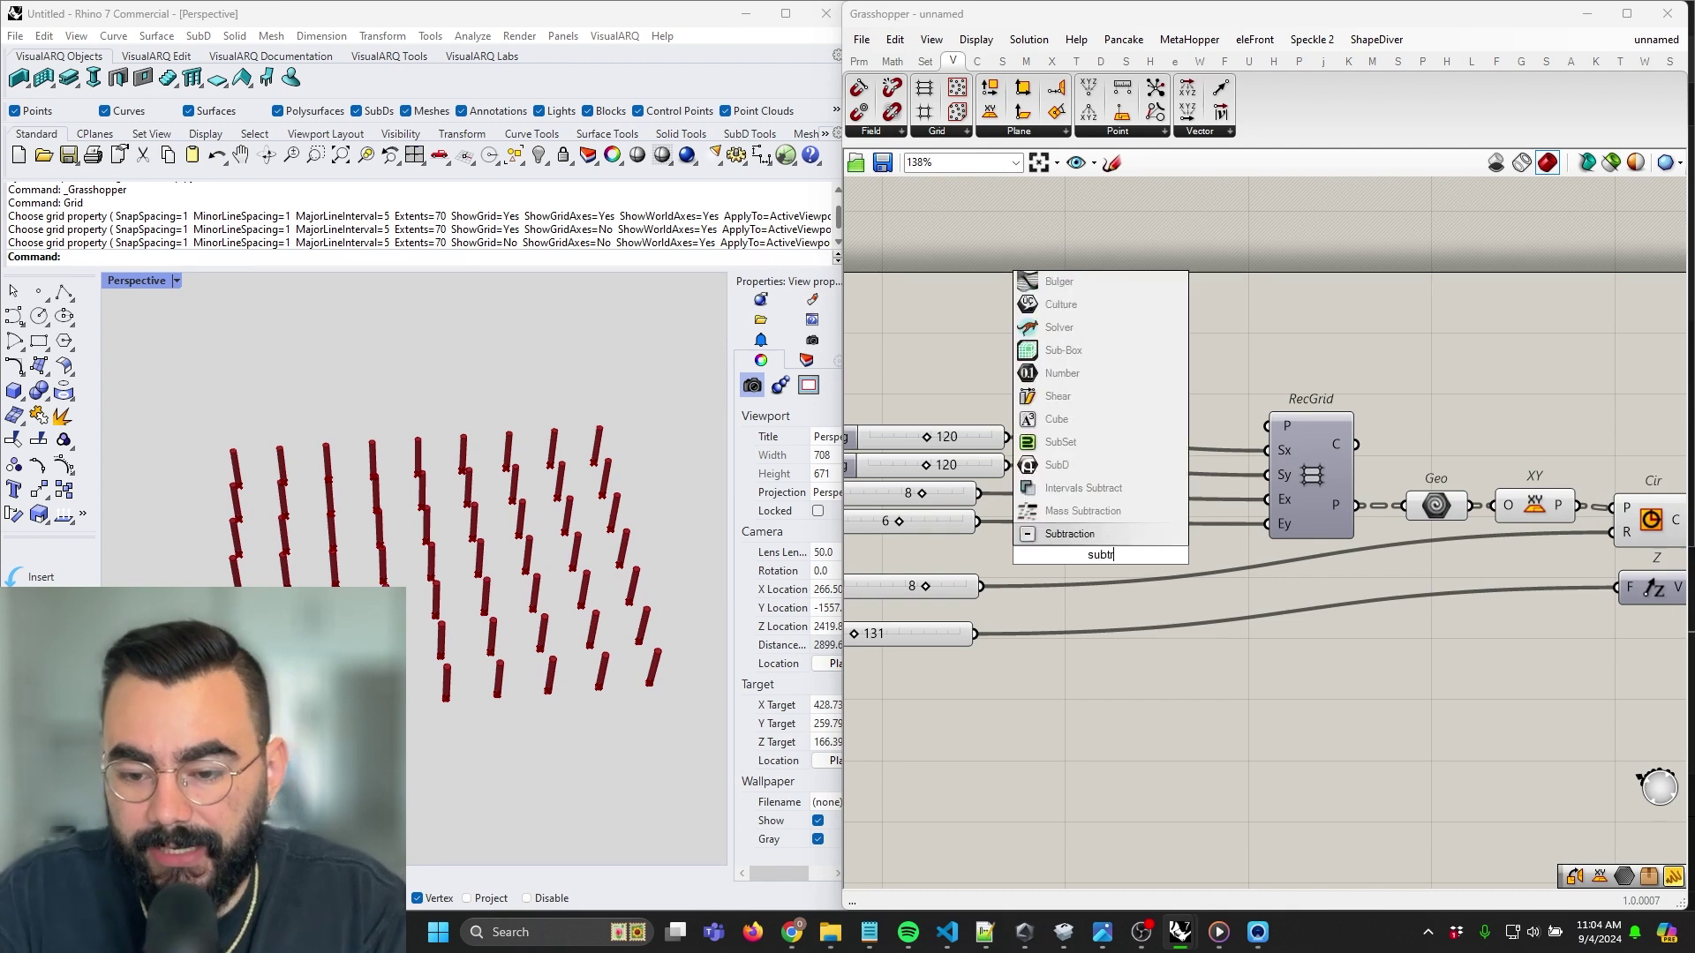
pyautogui.press('Return')
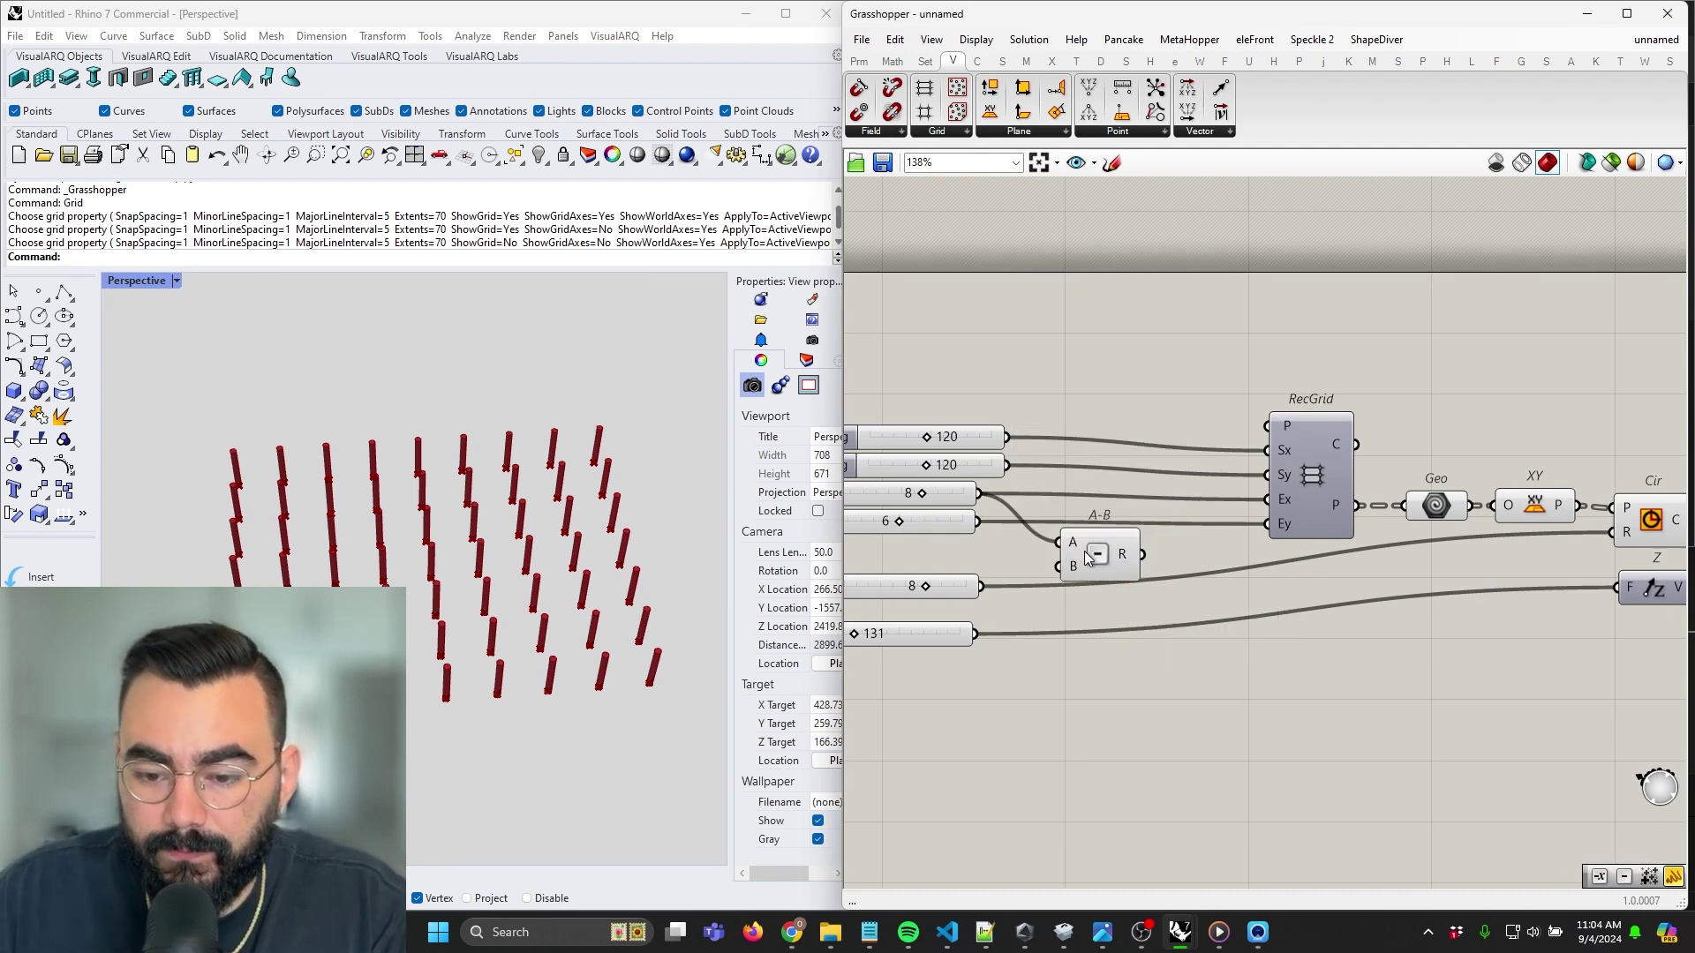
pyautogui.moveTo(1084, 556); pyautogui.dragTo(1117, 546)
pyautogui.doubleClick(1058, 583)
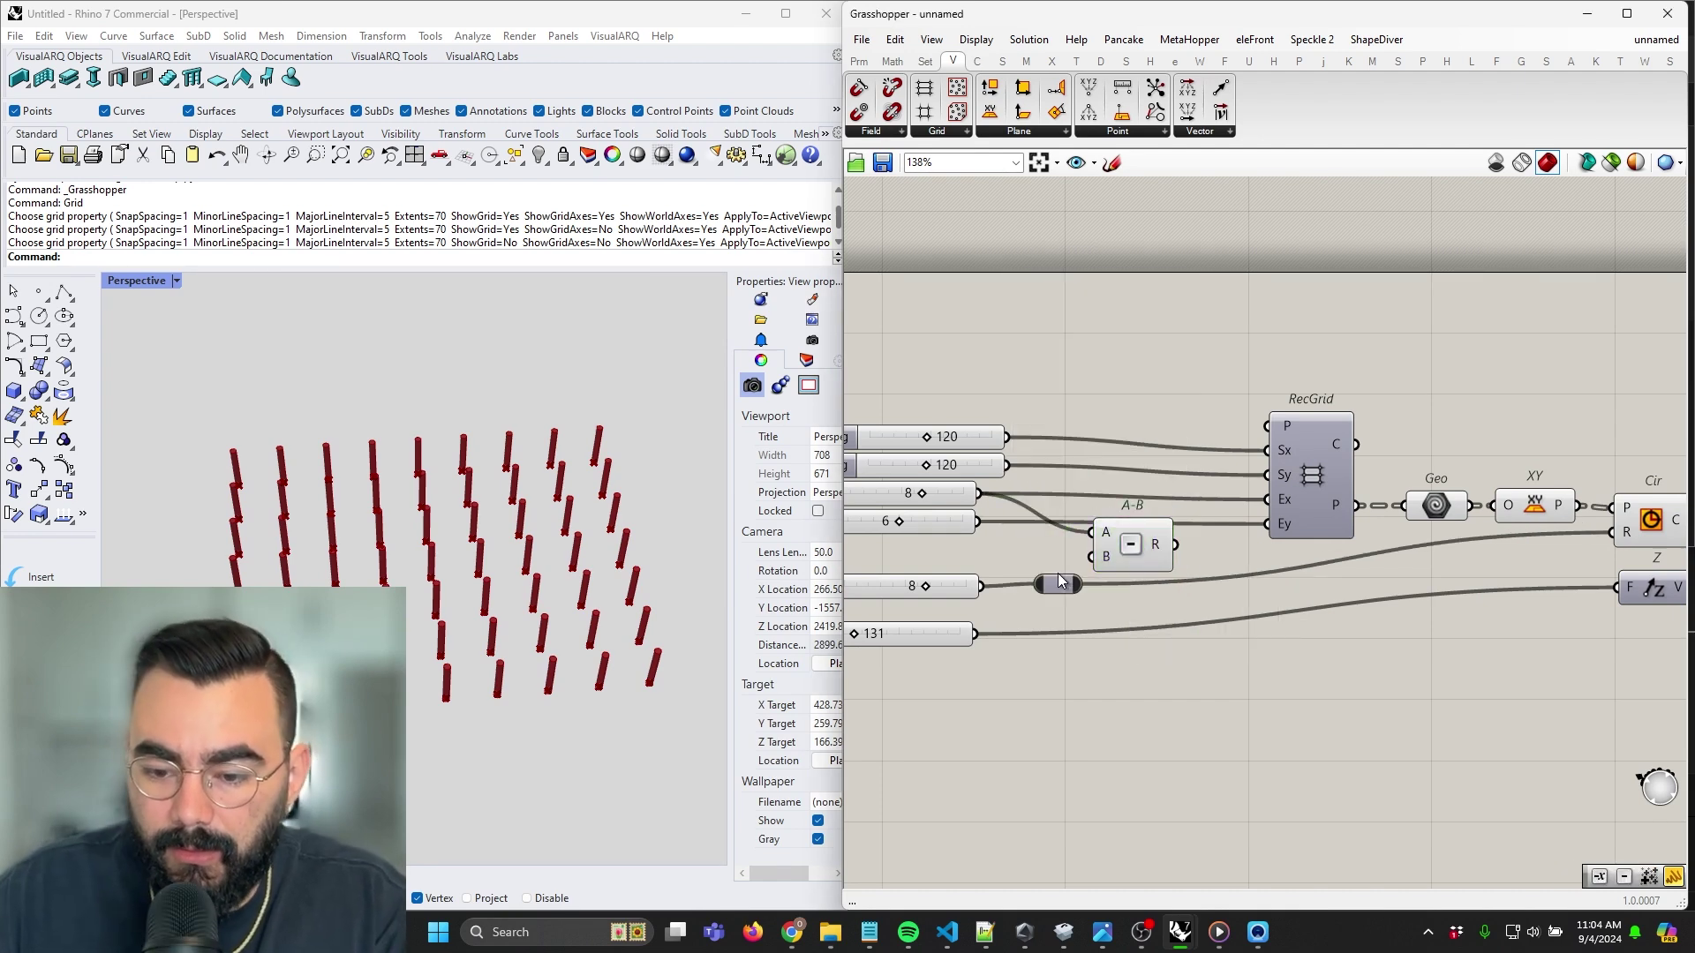
pyautogui.click(1059, 584)
pyautogui.press('Delete')
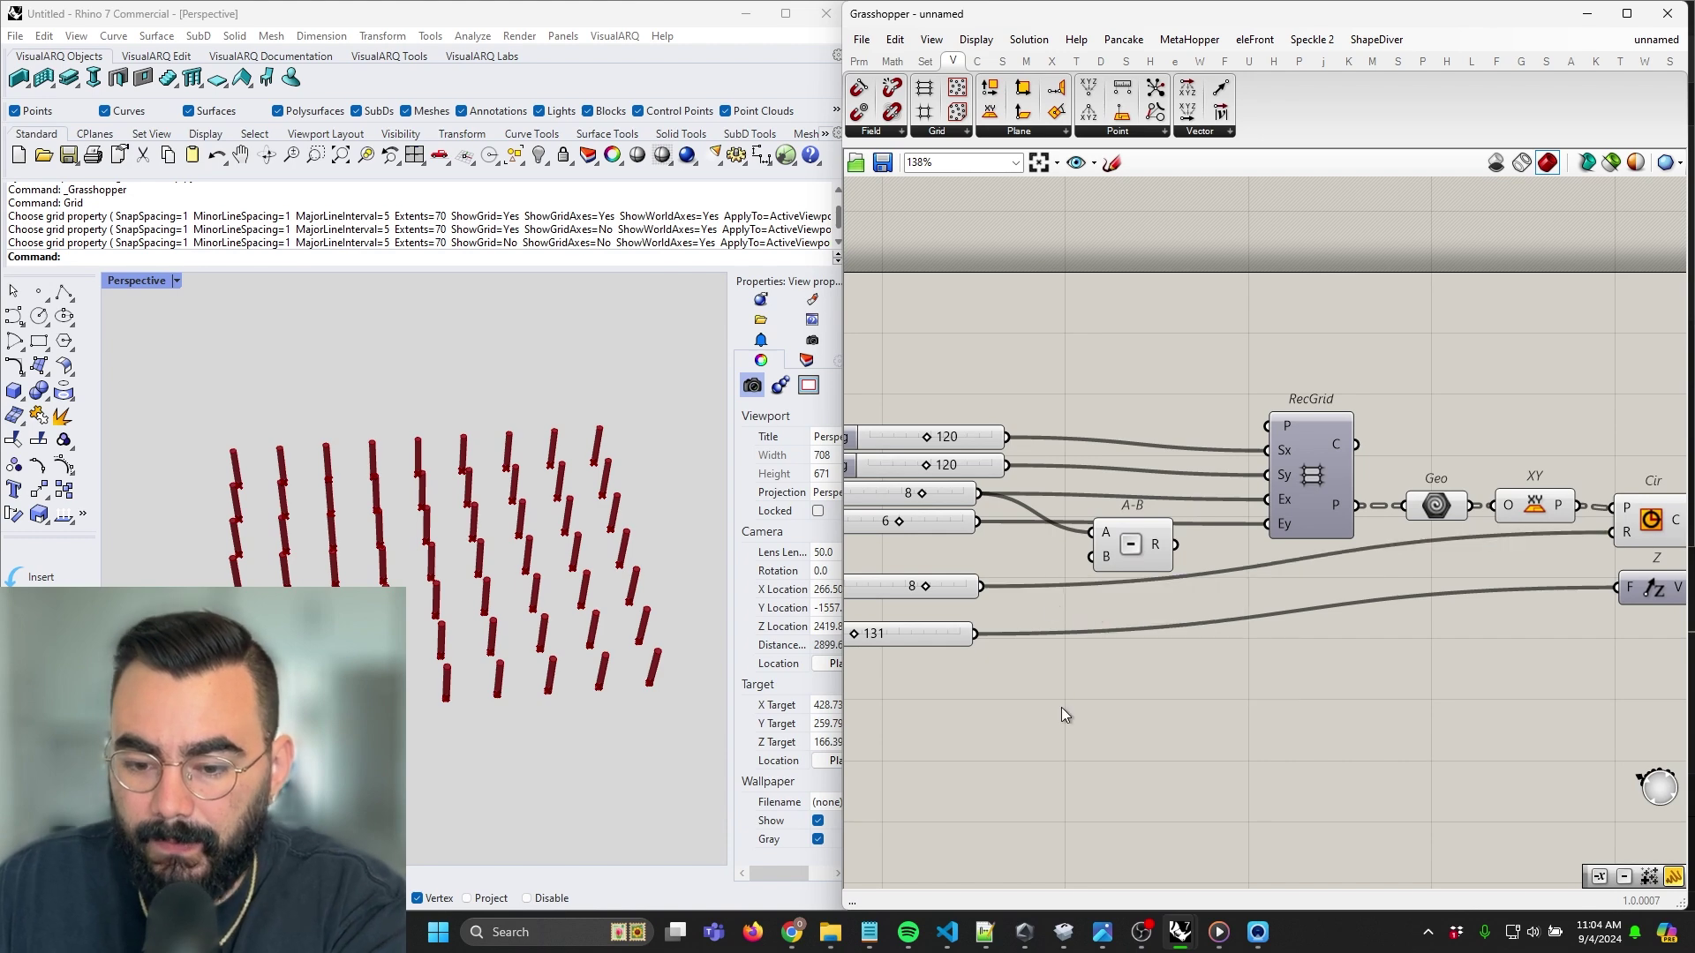
# Add a panel containing 1 and connect it to the Subtraction component's B input
pyautogui.doubleClick(1061, 707)
pyautogui.write('panel')
pyautogui.press('Return')
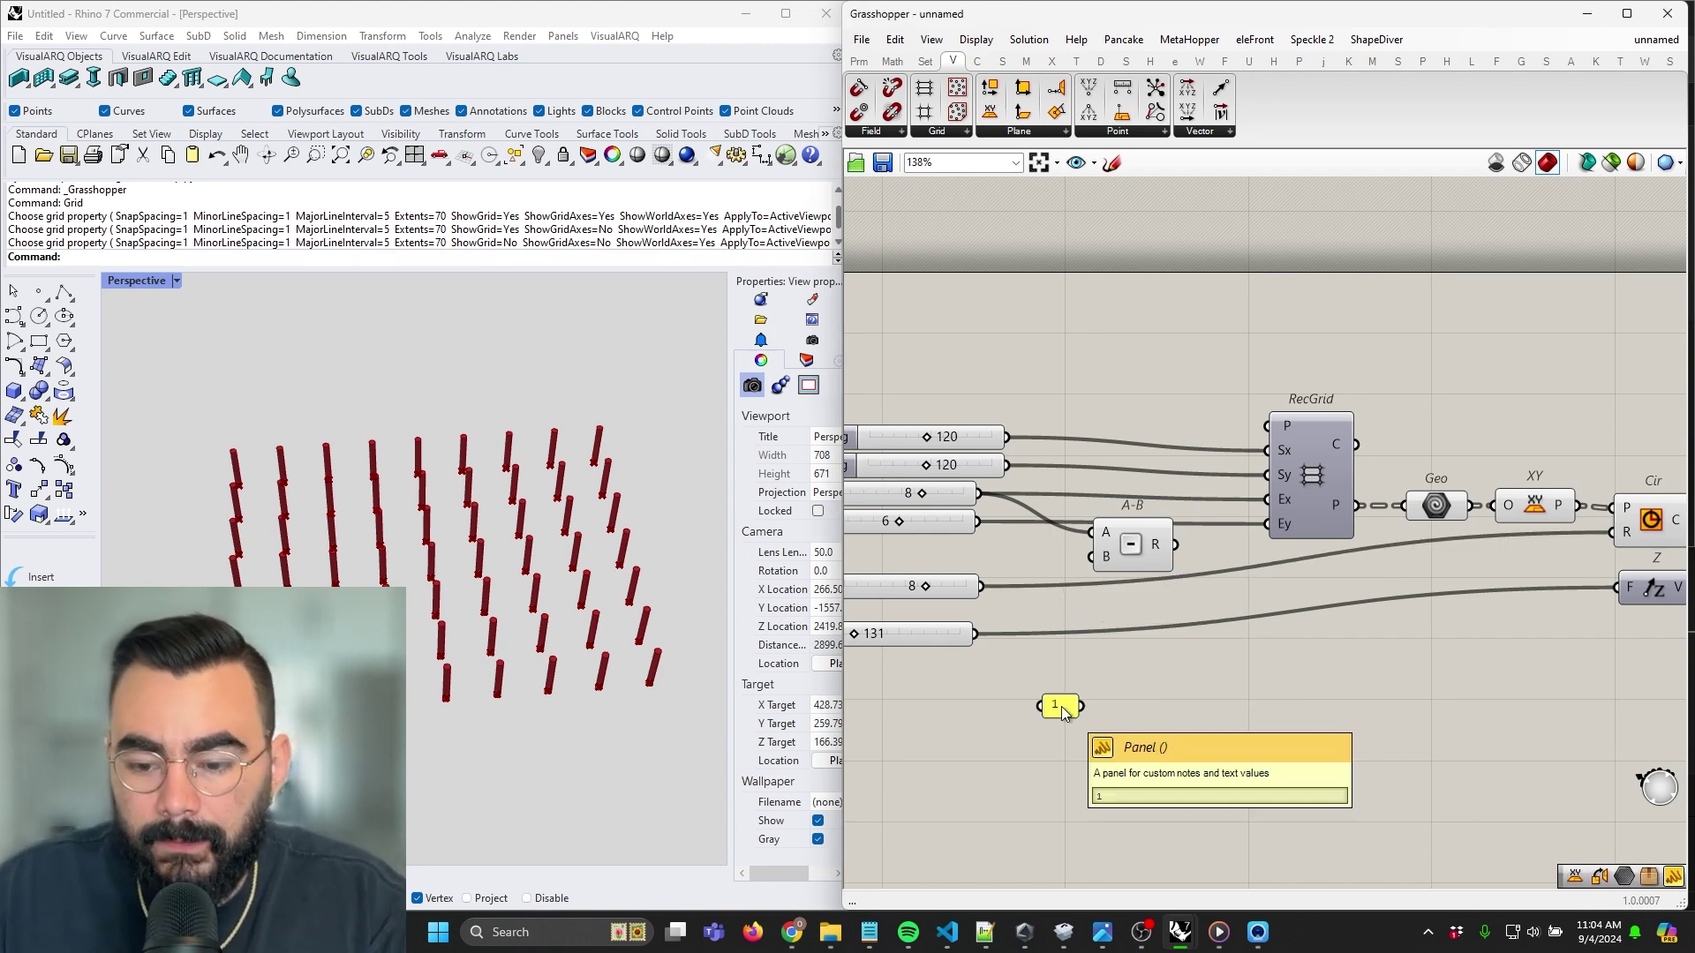
pyautogui.moveTo(1082, 707); pyautogui.dragTo(1091, 558)
pyautogui.moveTo(1051, 706); pyautogui.dragTo(1049, 562)
# Feed the Subtraction result into the rectangular grid's Ex input and align the component and its panel with the X Column Ct slider
pyautogui.moveTo(1177, 545); pyautogui.dragTo(1268, 499)
pyautogui.moveTo(1141, 551); pyautogui.dragTo(1162, 511)
pyautogui.click(1049, 562)
# Duplicate the Subtraction component with its panel, feeding Y Column Ct into A and the result into the rectangular grid's Ey input
pyautogui.click(1140, 515)
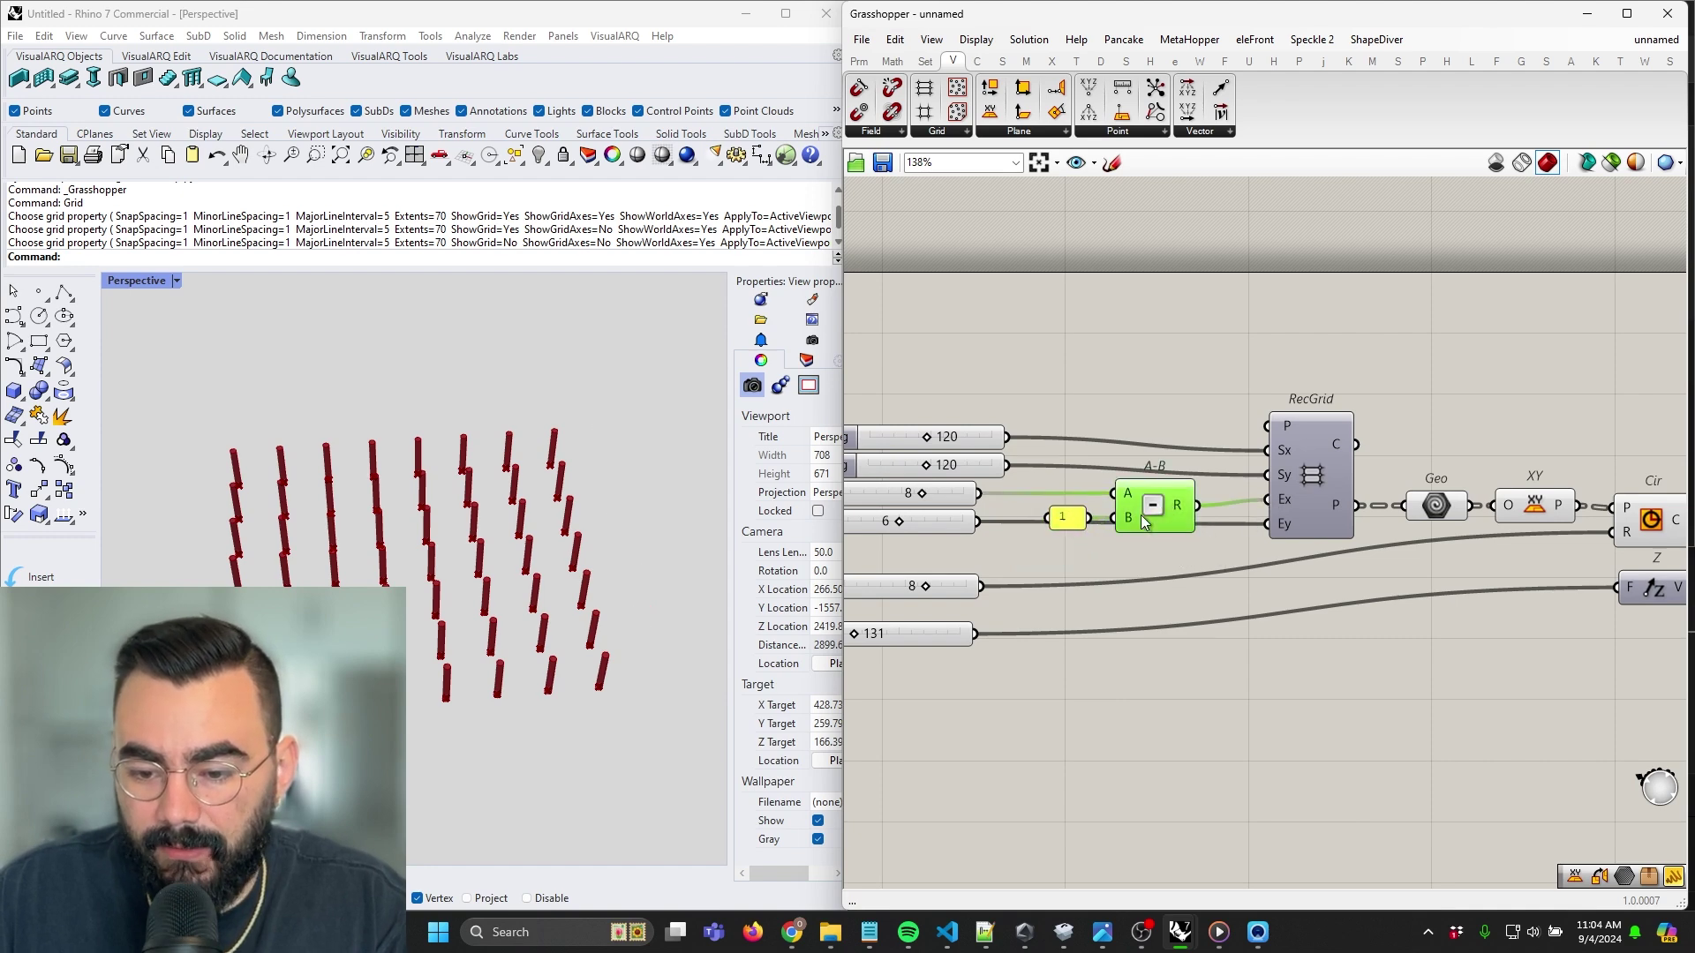
pyautogui.keyDown('shift'); pyautogui.click(1070, 518); pyautogui.keyUp('shift')
pyautogui.keyDown('alt'); pyautogui.moveTo(1158, 515); pyautogui.dragTo(1153, 579); pyautogui.keyUp('alt')
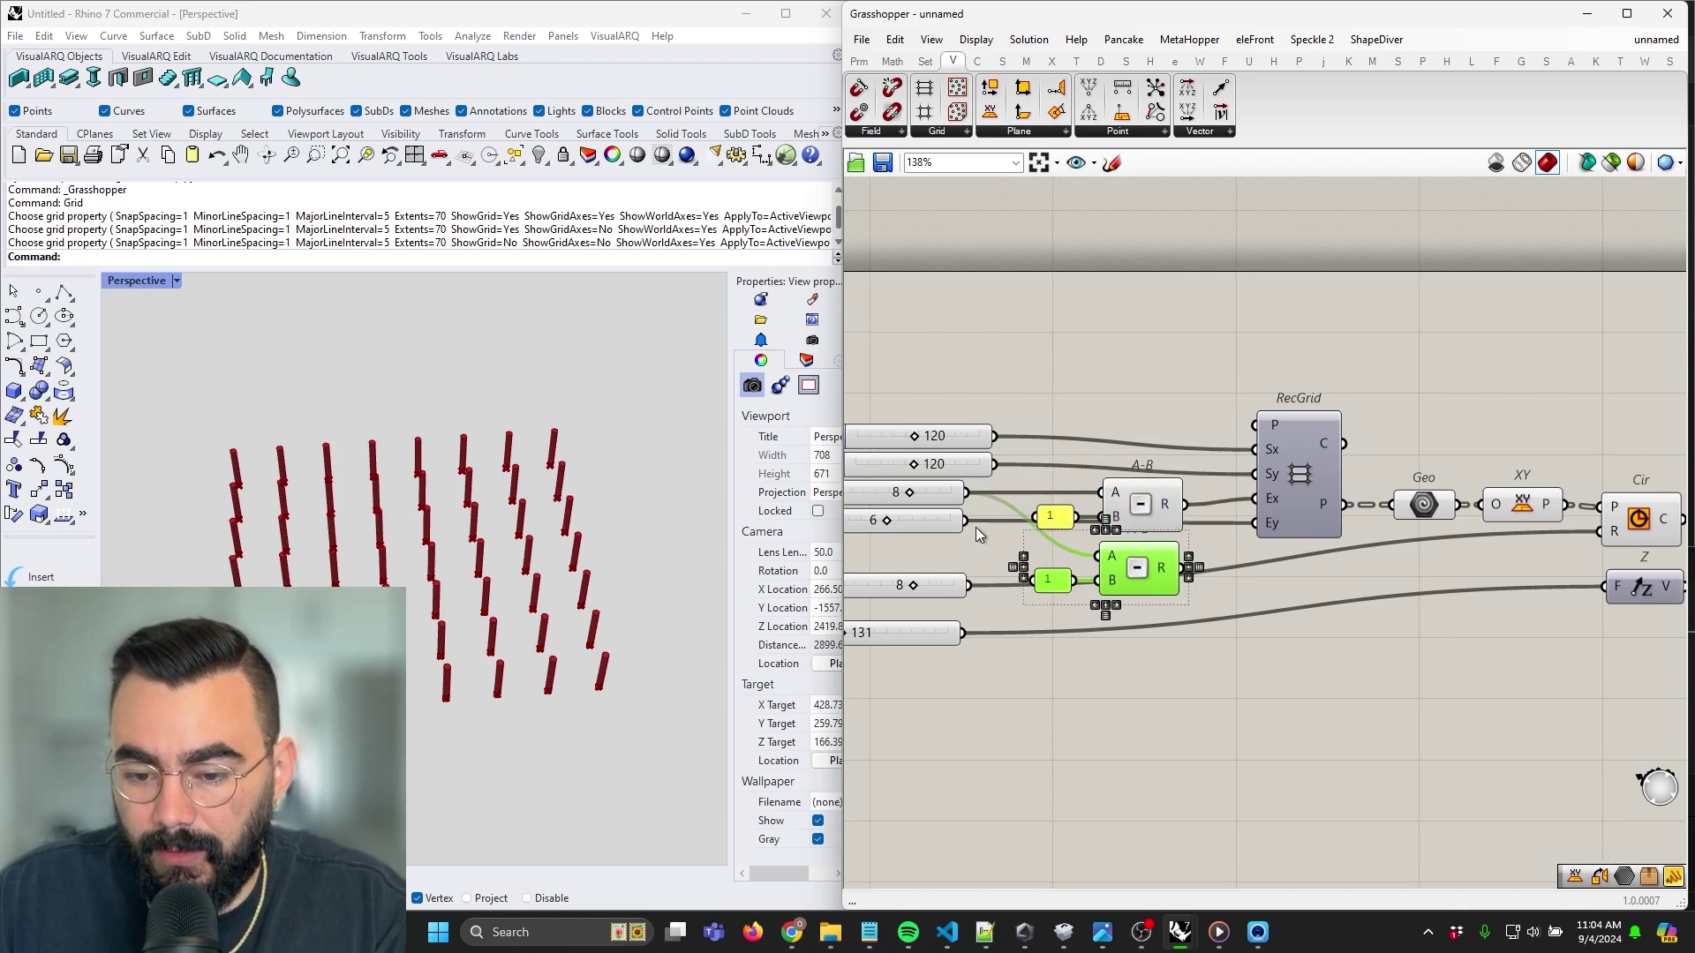
pyautogui.moveTo(967, 524); pyautogui.dragTo(1255, 523)
pyautogui.click(1298, 671)
pyautogui.scroll(-4, 415, 521)
pyautogui.moveTo(459, 516); pyautogui.dragTo(463, 549, button='right')
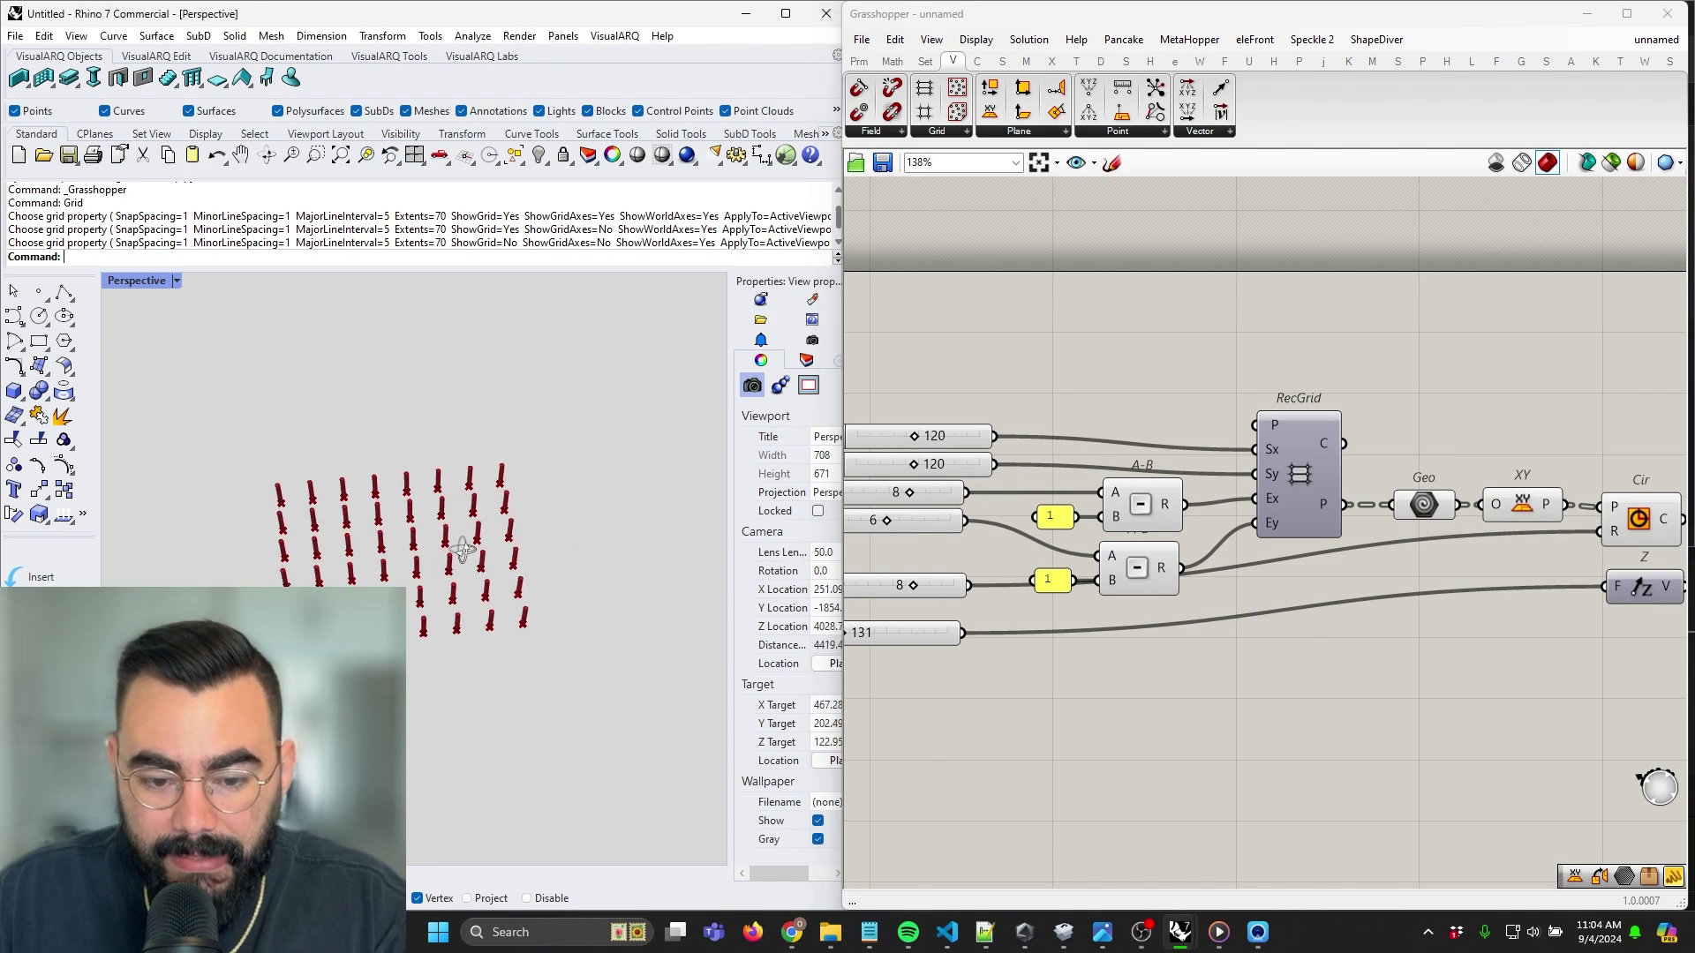
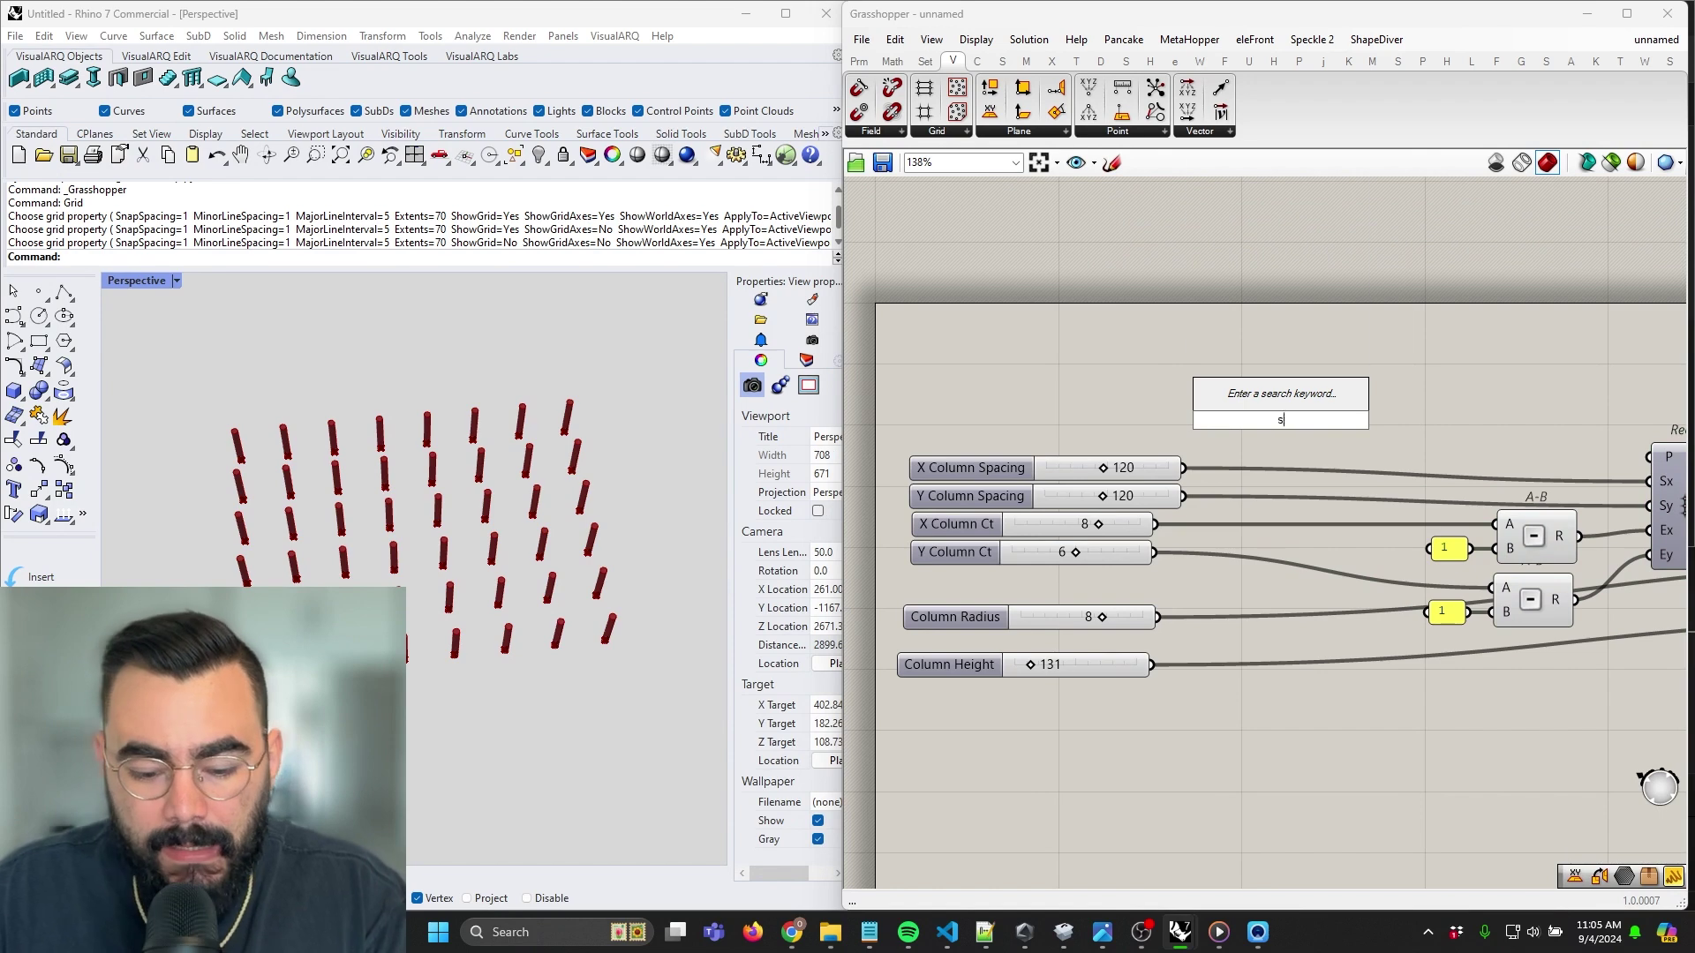
# Add a Remote Sender to each of the six sliders for column spacing, counts, radius and height
pyautogui.click(1261, 398)
pyautogui.moveTo(1182, 468); pyautogui.dragTo(1208, 532)
pyautogui.keyDown('alt'); pyautogui.moveTo(1244, 530); pyautogui.dragTo(1243, 627); pyautogui.keyUp('alt')
pyautogui.moveTo(1154, 553); pyautogui.dragTo(1202, 667)
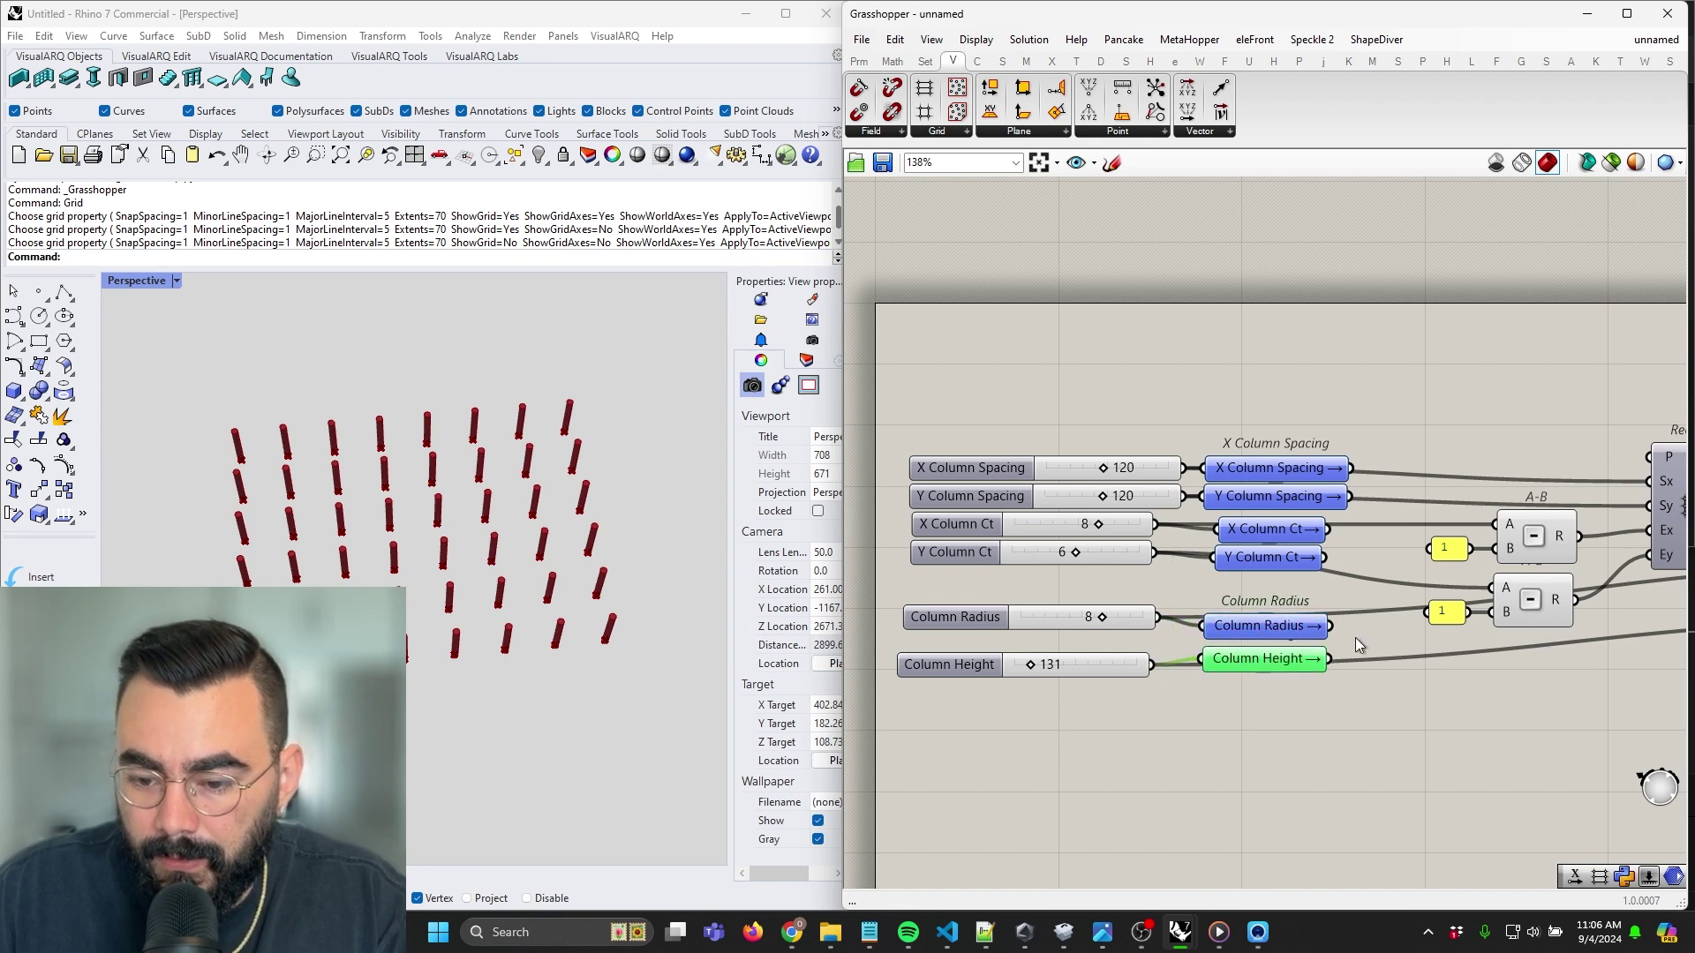
# Create receivers for X Column Spacing and Y Column Spacing and connect them to the rectangular grid's Sx and Sy inputs
pyautogui.moveTo(1393, 512); pyautogui.dragTo(1186, 531, button='right')
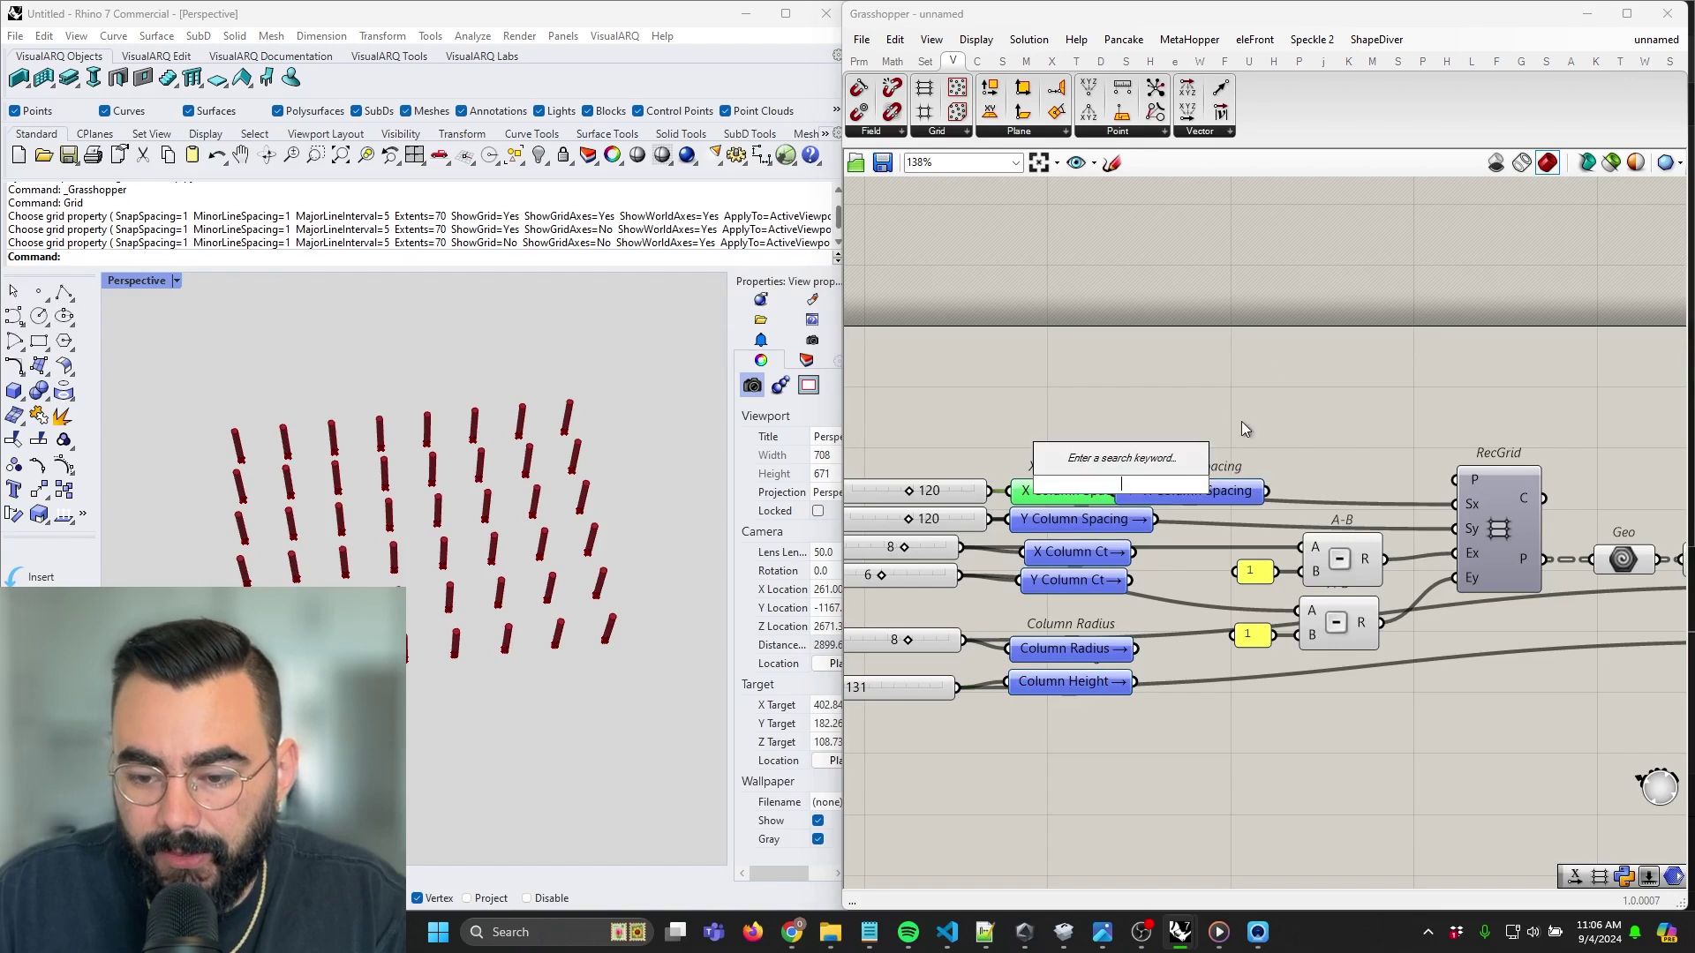
pyautogui.keyDown('alt'); pyautogui.moveTo(1123, 491); pyautogui.dragTo(1451, 506); pyautogui.keyUp('alt')
pyautogui.moveTo(1320, 514); pyautogui.dragTo(1376, 498, button='right')
pyautogui.doubleClick(1190, 506)
pyautogui.keyDown('alt'); pyautogui.moveTo(1252, 512); pyautogui.dragTo(1420, 510); pyautogui.keyUp('alt')
# Create receivers for X Column Ct and Y Column Ct and connect them to the A inputs of the two Subtraction components
pyautogui.keyDown('alt'); pyautogui.moveTo(1134, 536); pyautogui.dragTo(1264, 540); pyautogui.keyUp('alt')
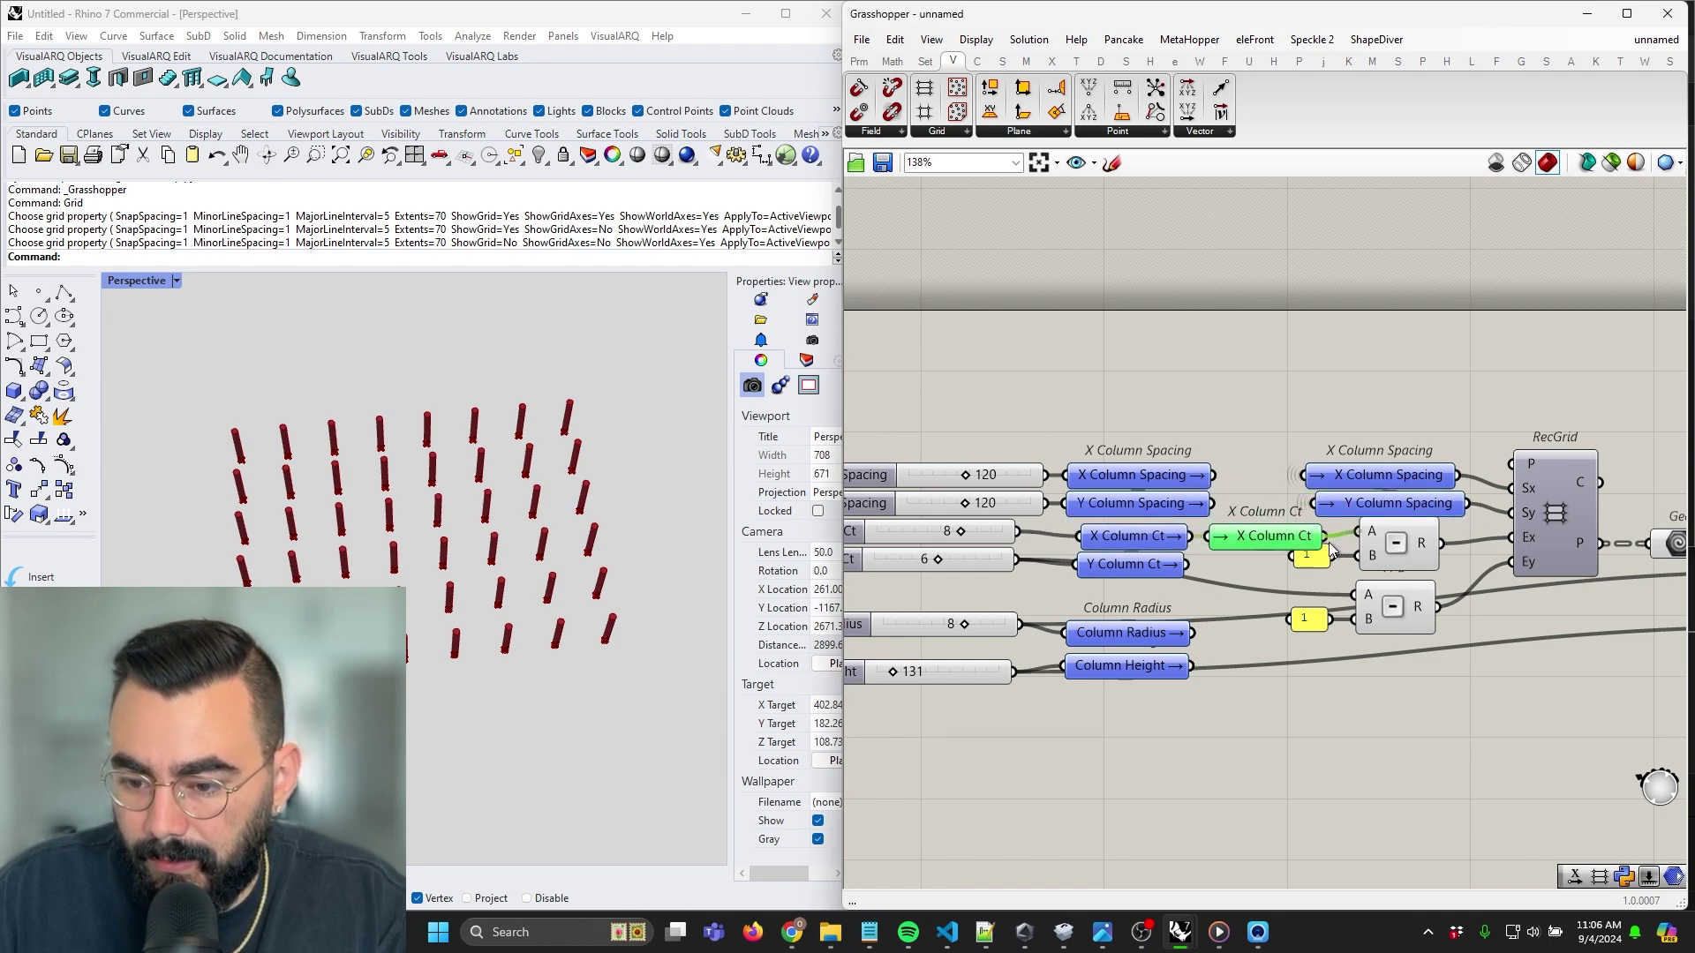
pyautogui.keyDown('alt'); pyautogui.moveTo(1137, 569); pyautogui.dragTo(1355, 594); pyautogui.keyUp('alt')
pyautogui.moveTo(1233, 575); pyautogui.dragTo(1240, 588)
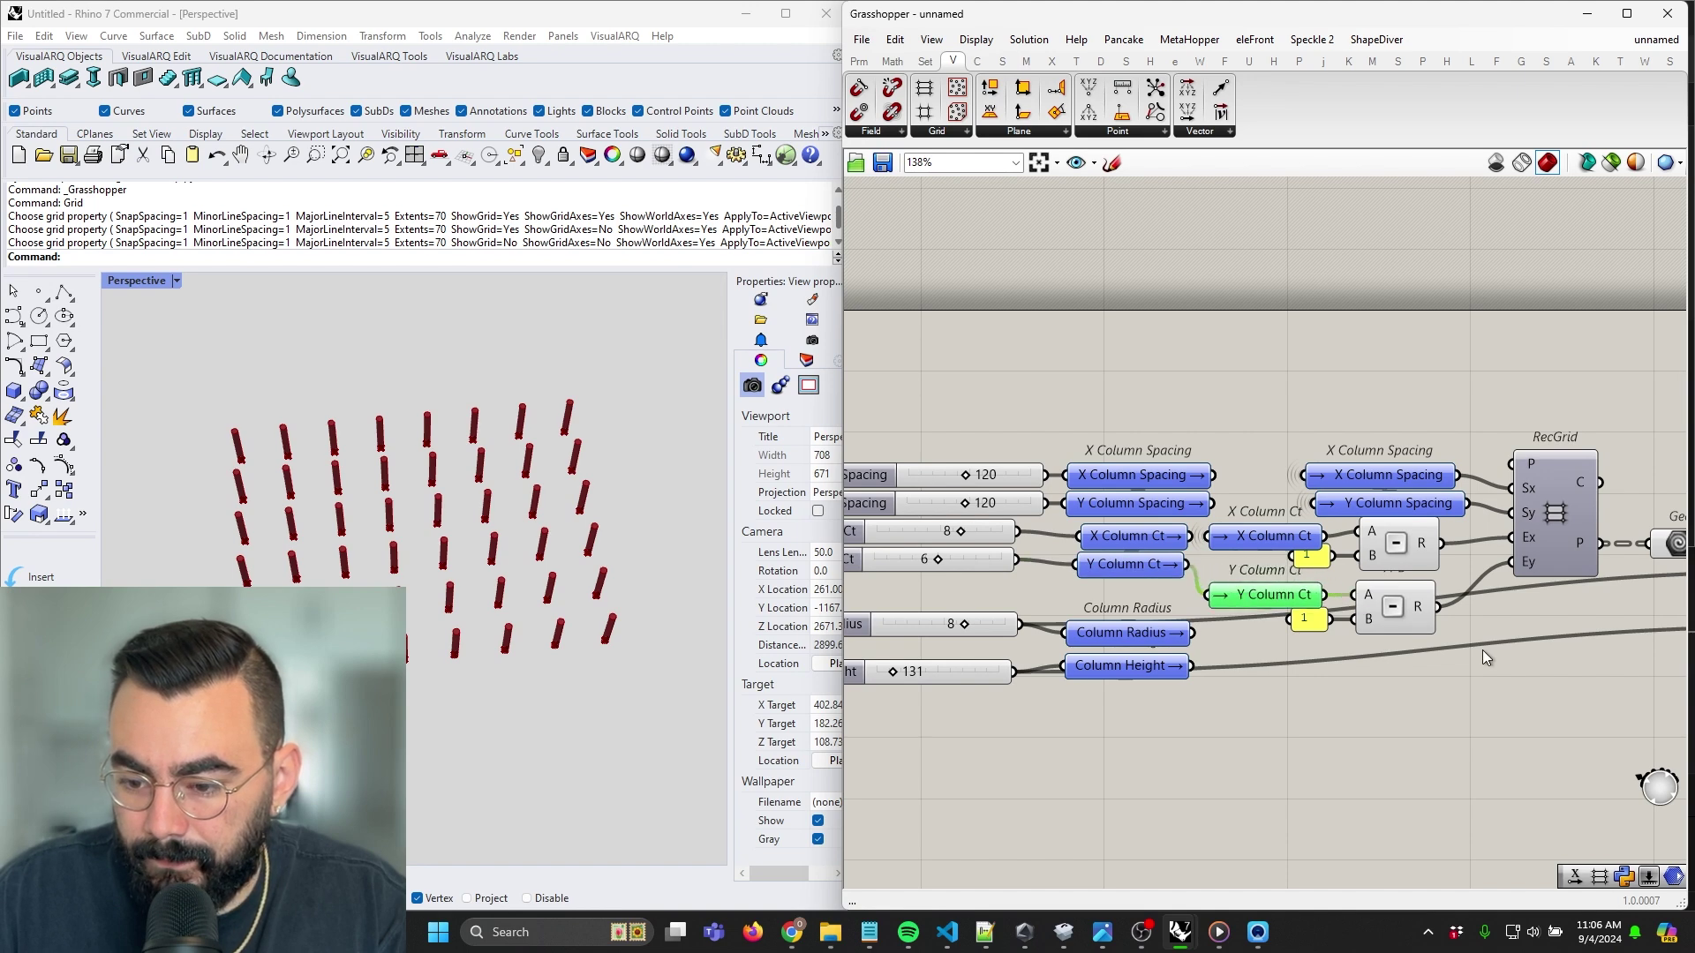
# Move the receivers and all components after them further away from the senders
pyautogui.scroll(-4, 1412, 644)
pyautogui.moveTo(1430, 575); pyautogui.dragTo(926, 405)
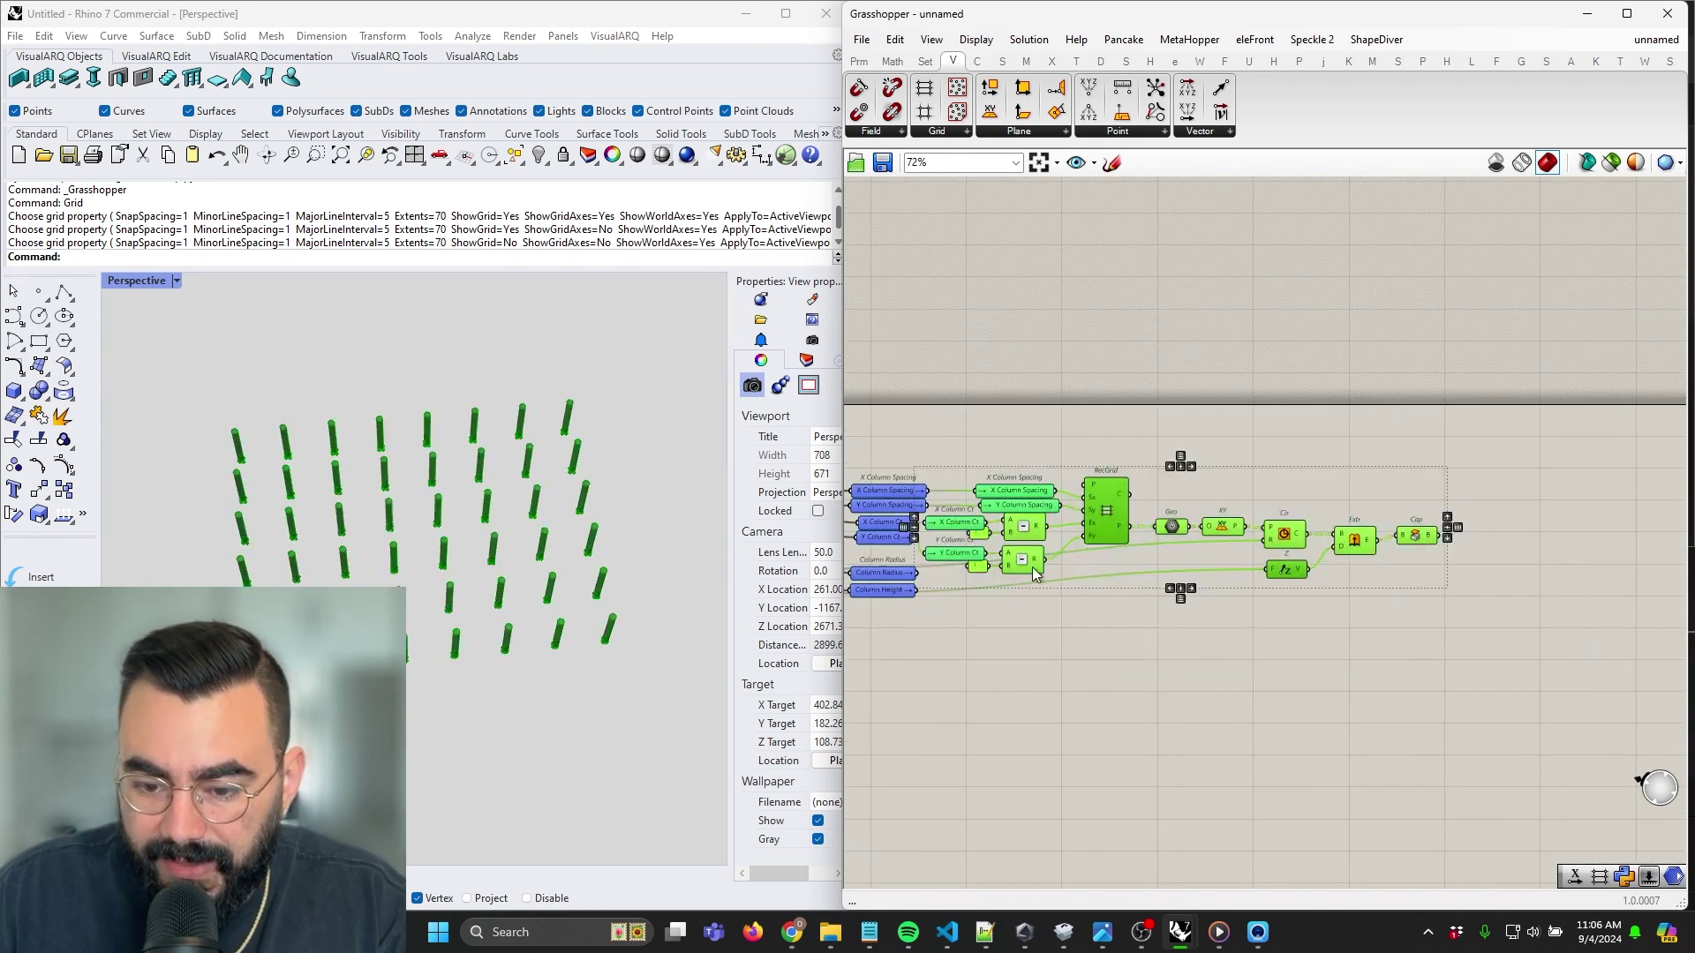
pyautogui.moveTo(1033, 567); pyautogui.dragTo(1130, 575)
pyautogui.click(926, 609)
# Create receivers for Column Radius and Column Height and place them below the Y Column Ct receiver
pyautogui.moveTo(921, 596); pyautogui.dragTo(1066, 601, button='right')
pyautogui.scroll(4, 1066, 599)
pyautogui.click(1024, 569)
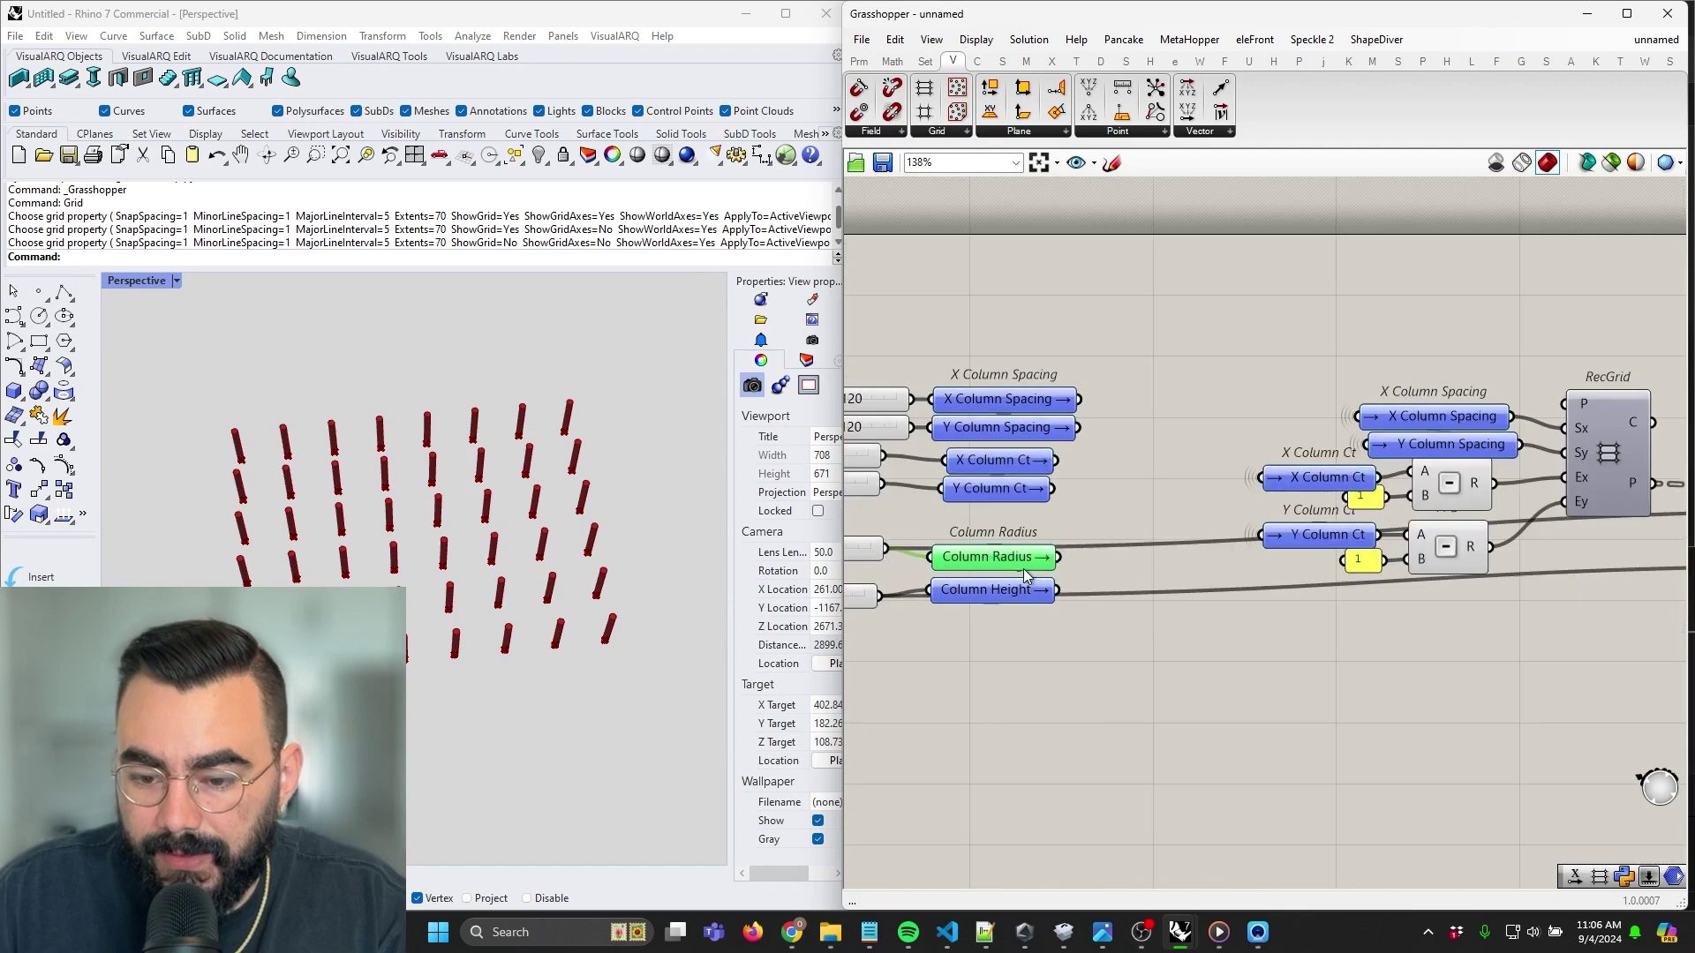
pyautogui.doubleClick(1016, 556)
pyautogui.click(1123, 613)
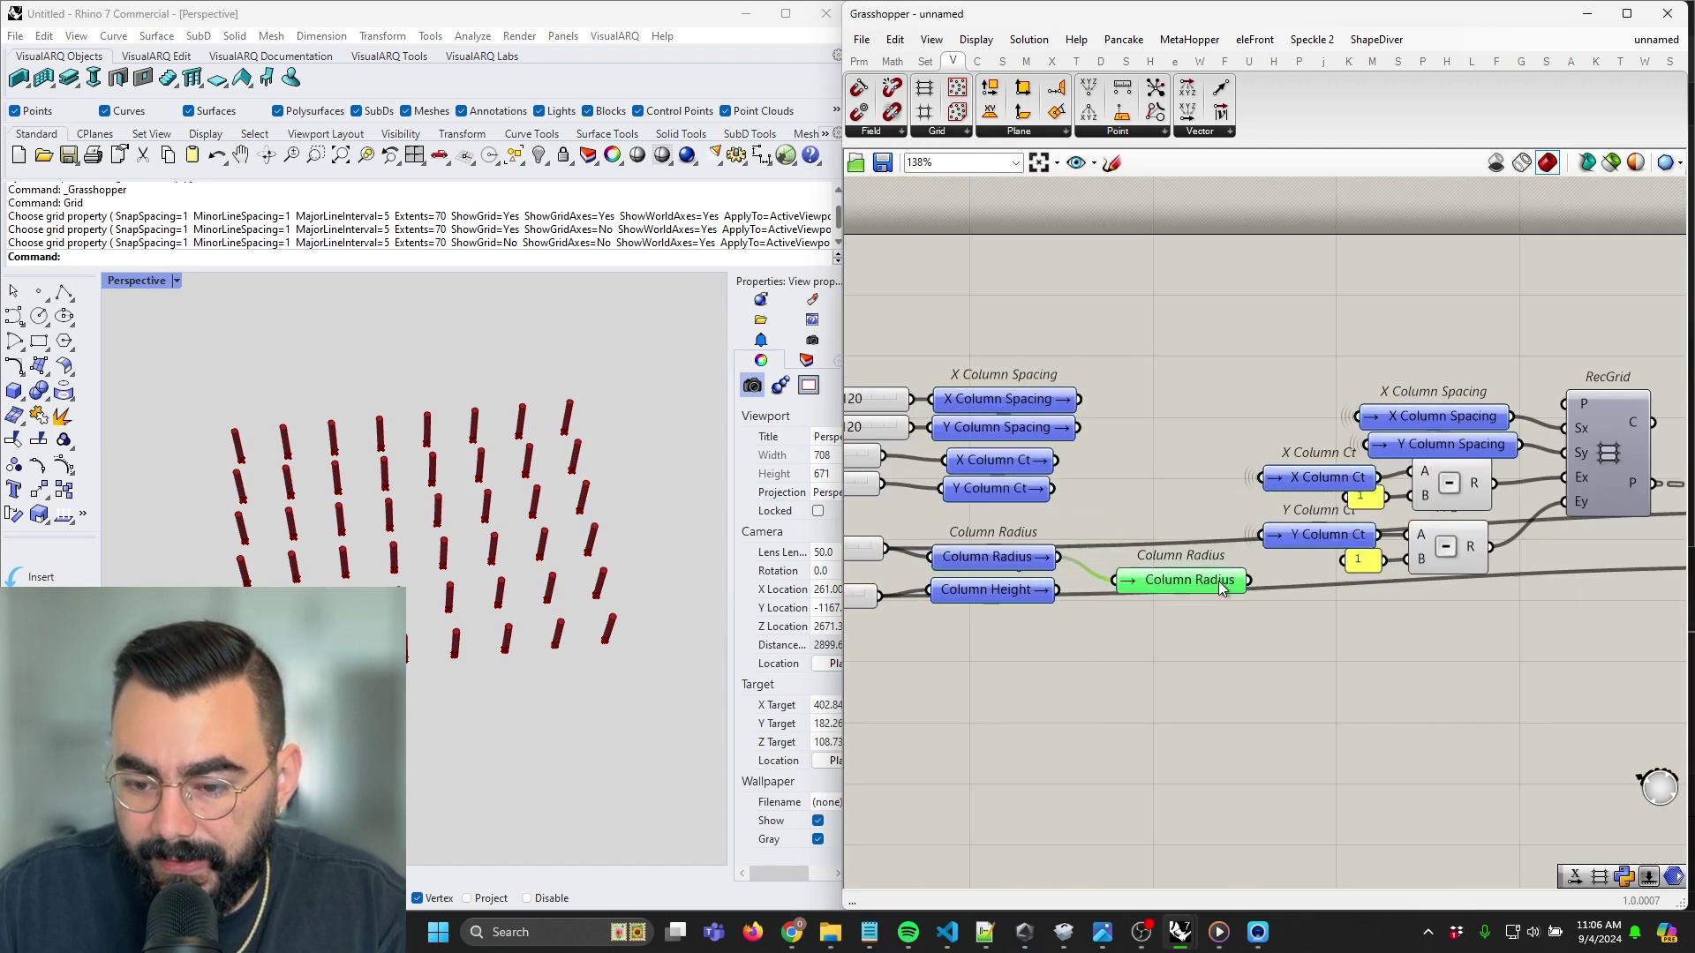
pyautogui.moveTo(1219, 582); pyautogui.dragTo(1330, 593)
pyautogui.doubleClick(1002, 590)
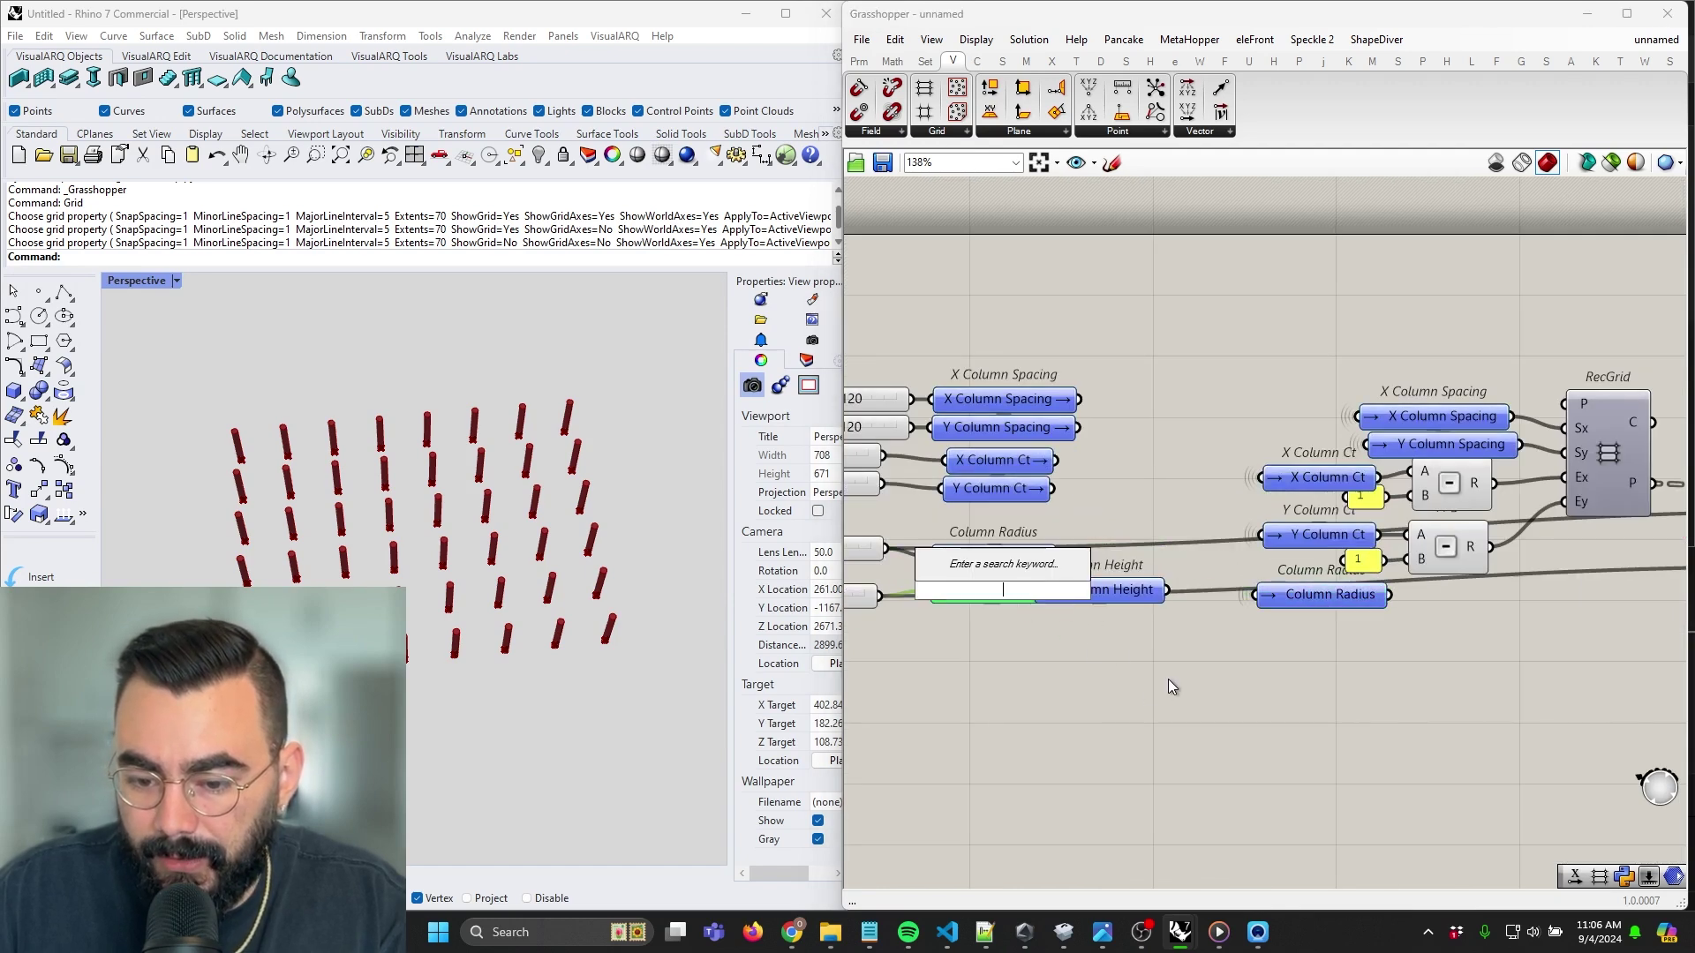
pyautogui.moveTo(1111, 594); pyautogui.dragTo(1343, 626)
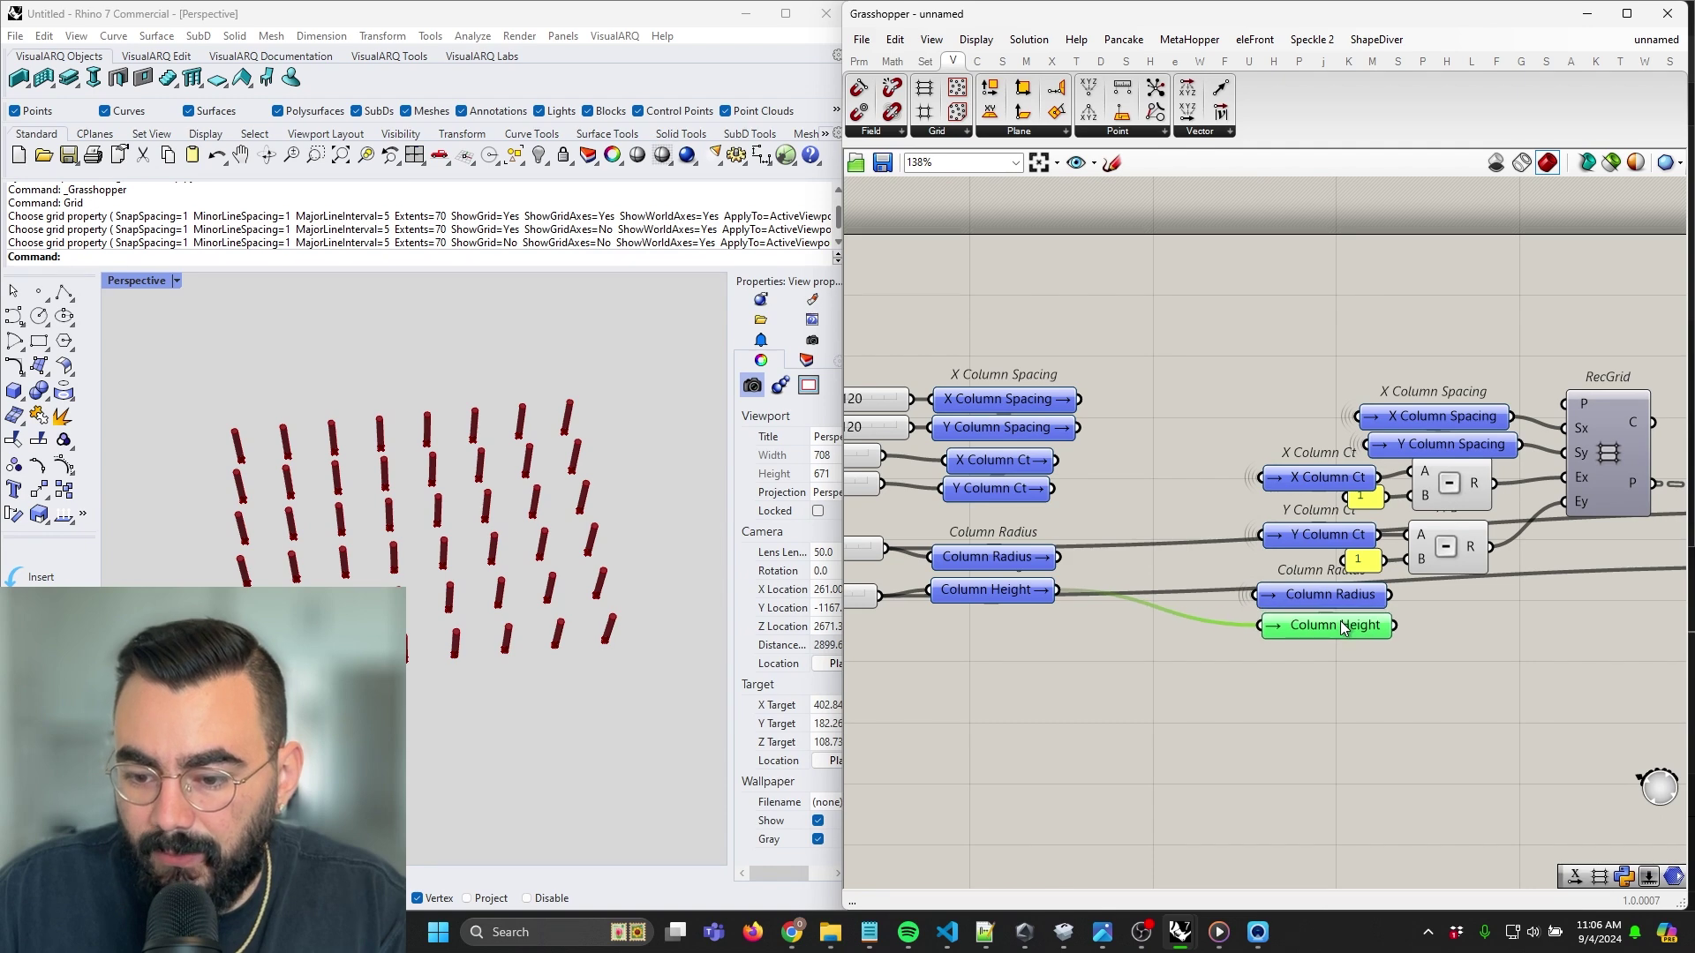
# Move the Subtraction components, the rectangular grid and everything after them away from the count, radius and height receivers
pyautogui.moveTo(1432, 629); pyautogui.dragTo(1210, 621, button='right')
pyautogui.scroll(-2, 1485, 657)
pyautogui.moveTo(1485, 658); pyautogui.dragTo(1226, 589, button='right')
pyautogui.moveTo(1647, 640); pyautogui.dragTo(1027, 315)
pyautogui.moveTo(1052, 456); pyautogui.dragTo(1136, 457)
pyautogui.click(1052, 563)
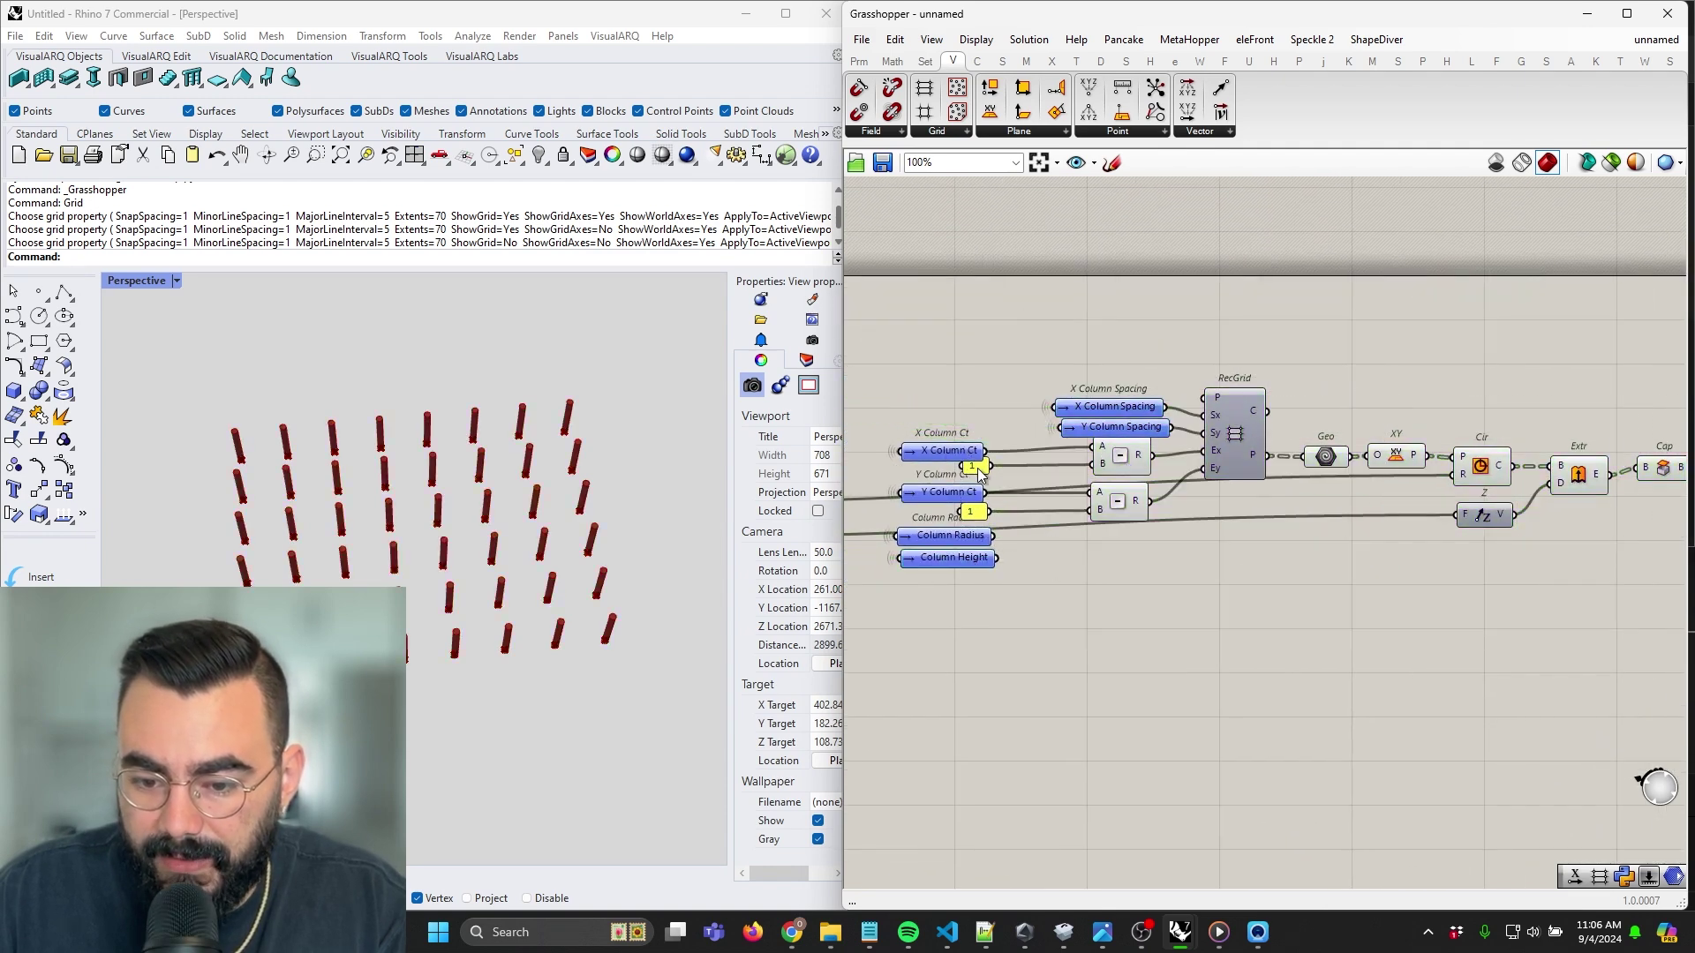
# Place the two 1 panels closer to the Subtraction components and stack the spacing and count receivers in one column
pyautogui.moveTo(980, 475); pyautogui.dragTo(1037, 508)
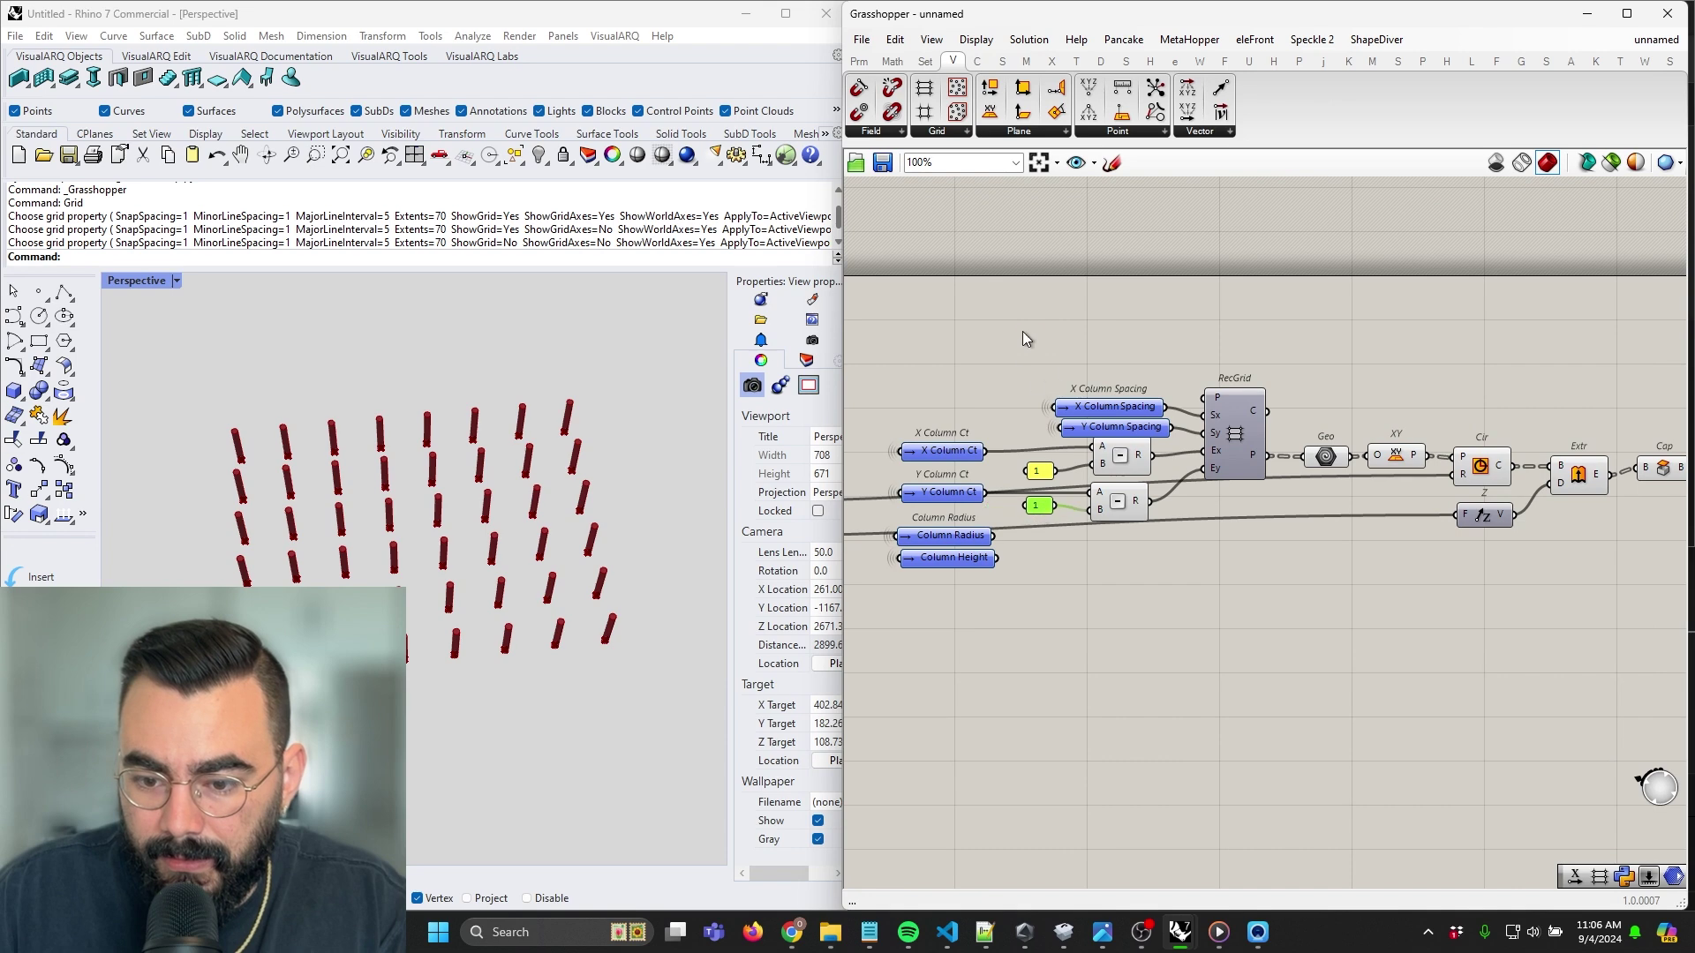
pyautogui.moveTo(1022, 331); pyautogui.dragTo(968, 434)
pyautogui.moveTo(941, 501); pyautogui.dragTo(941, 481)
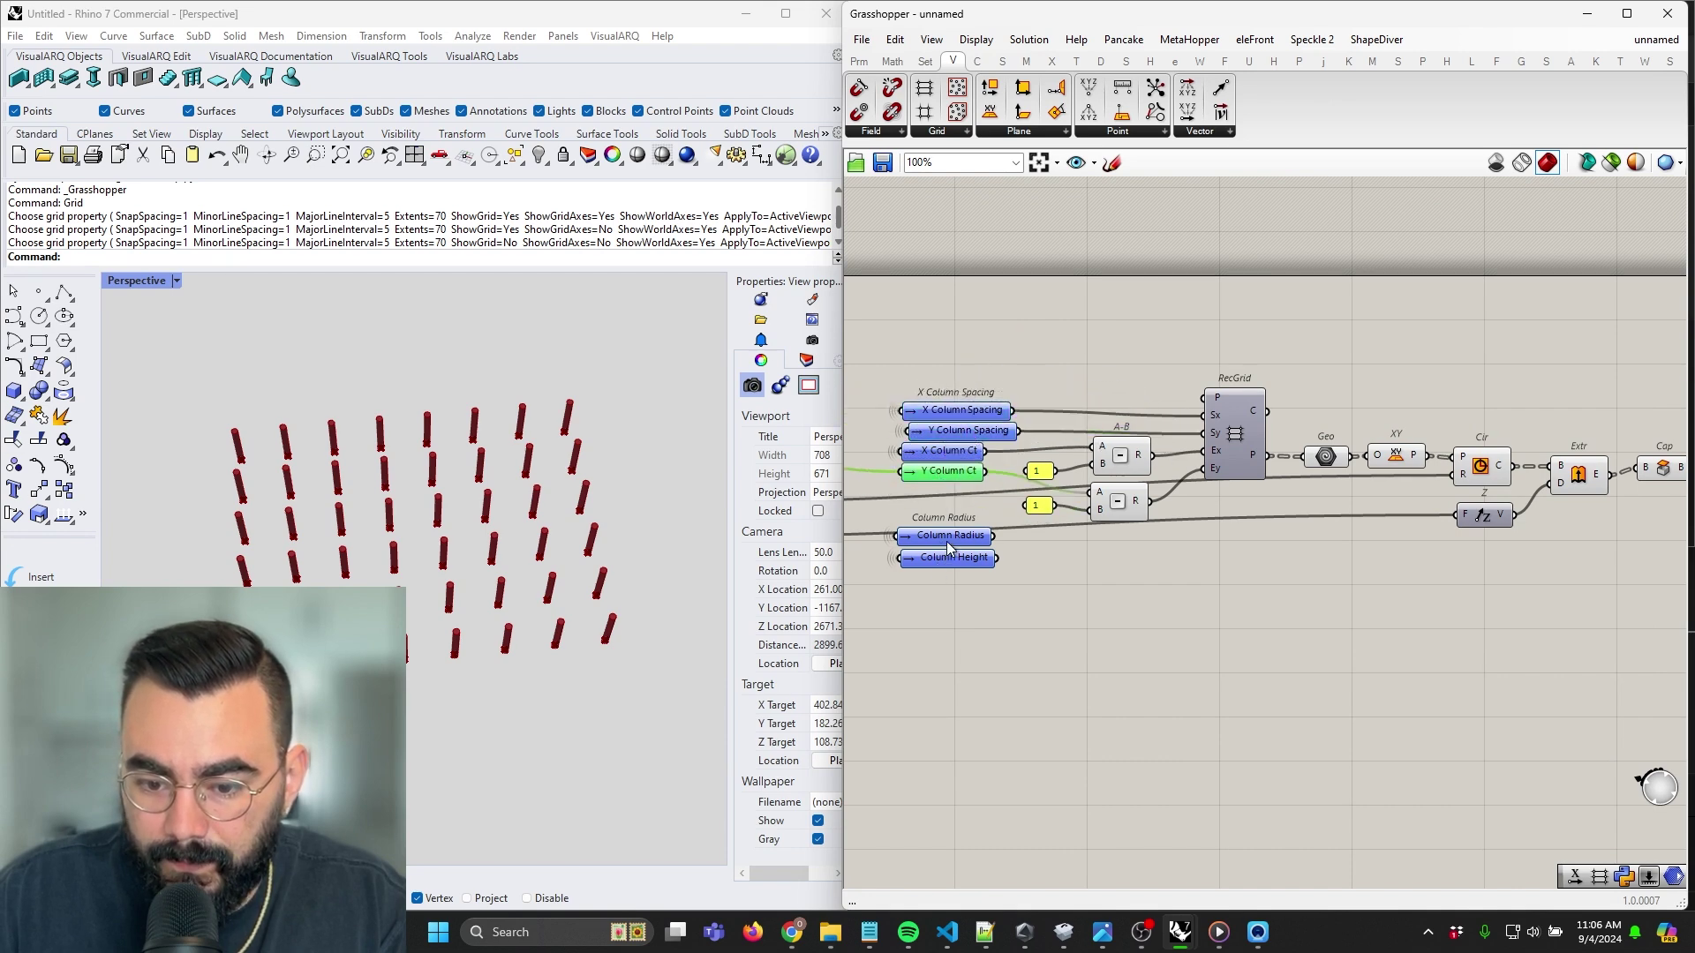
# Connect the Column Radius receiver to Circle's R input and Column Height to Unit Z's F input, stacking both under the other receivers
pyautogui.moveTo(998, 539); pyautogui.dragTo(1455, 474)
pyautogui.moveTo(998, 569); pyautogui.dragTo(1457, 514)
pyautogui.moveTo(890, 658); pyautogui.dragTo(938, 506)
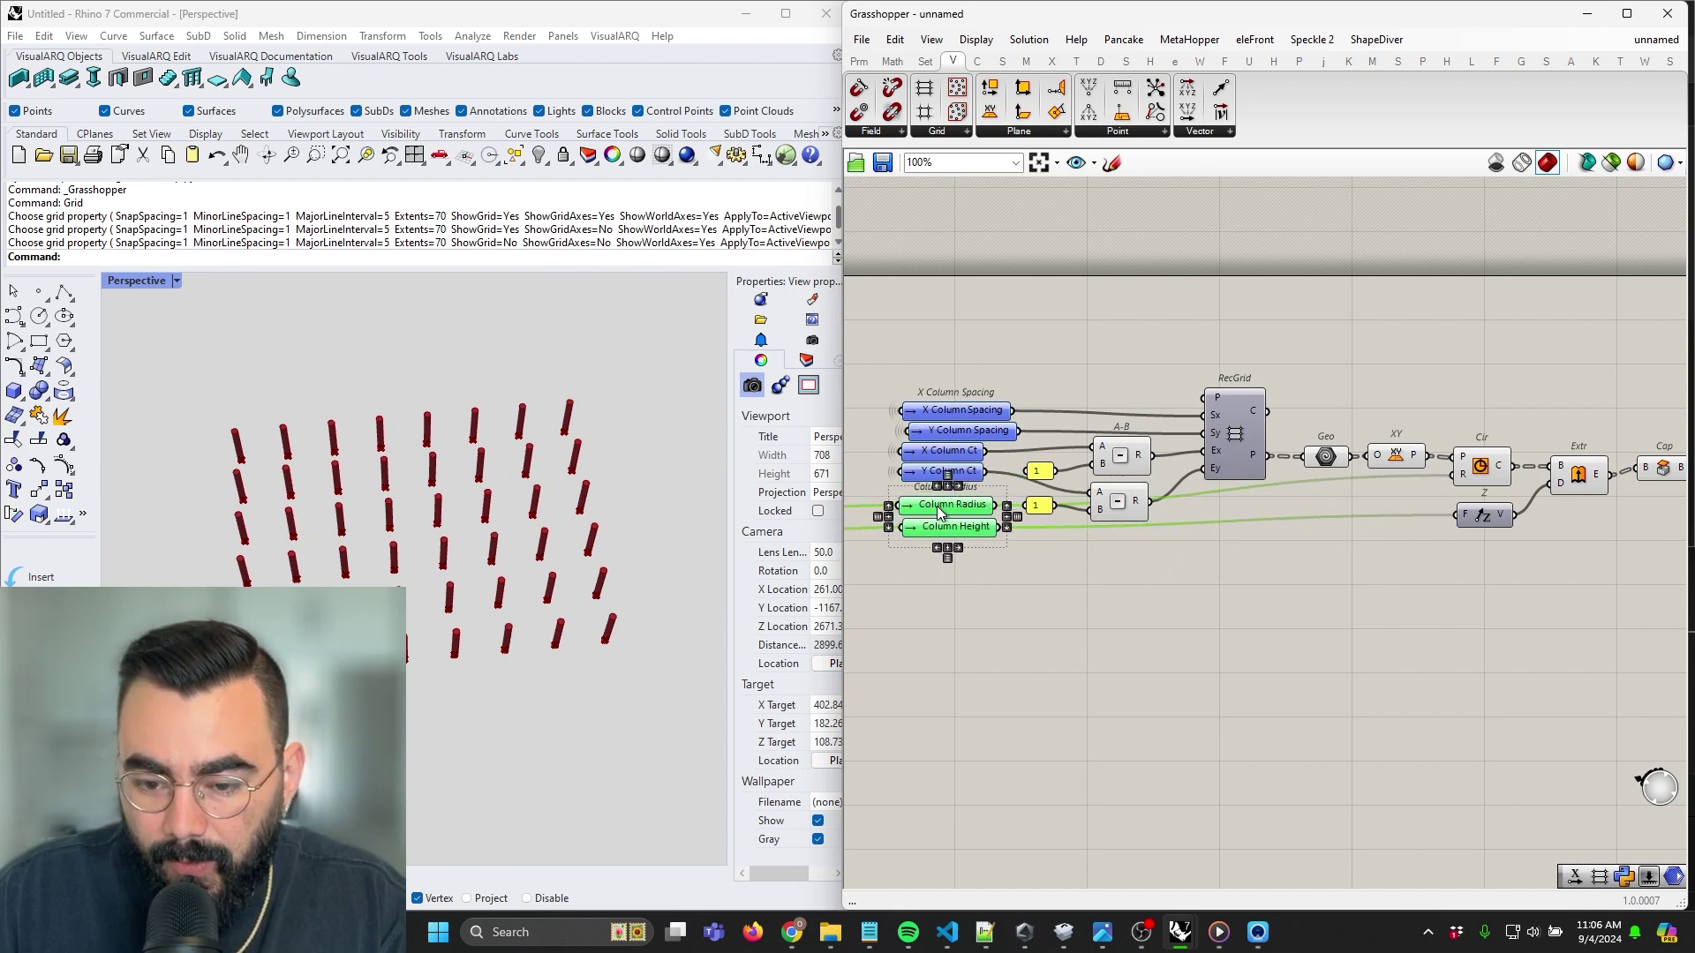
pyautogui.click(1065, 655)
pyautogui.scroll(-5, 1095, 604)
pyautogui.scroll(4, 1145, 534)
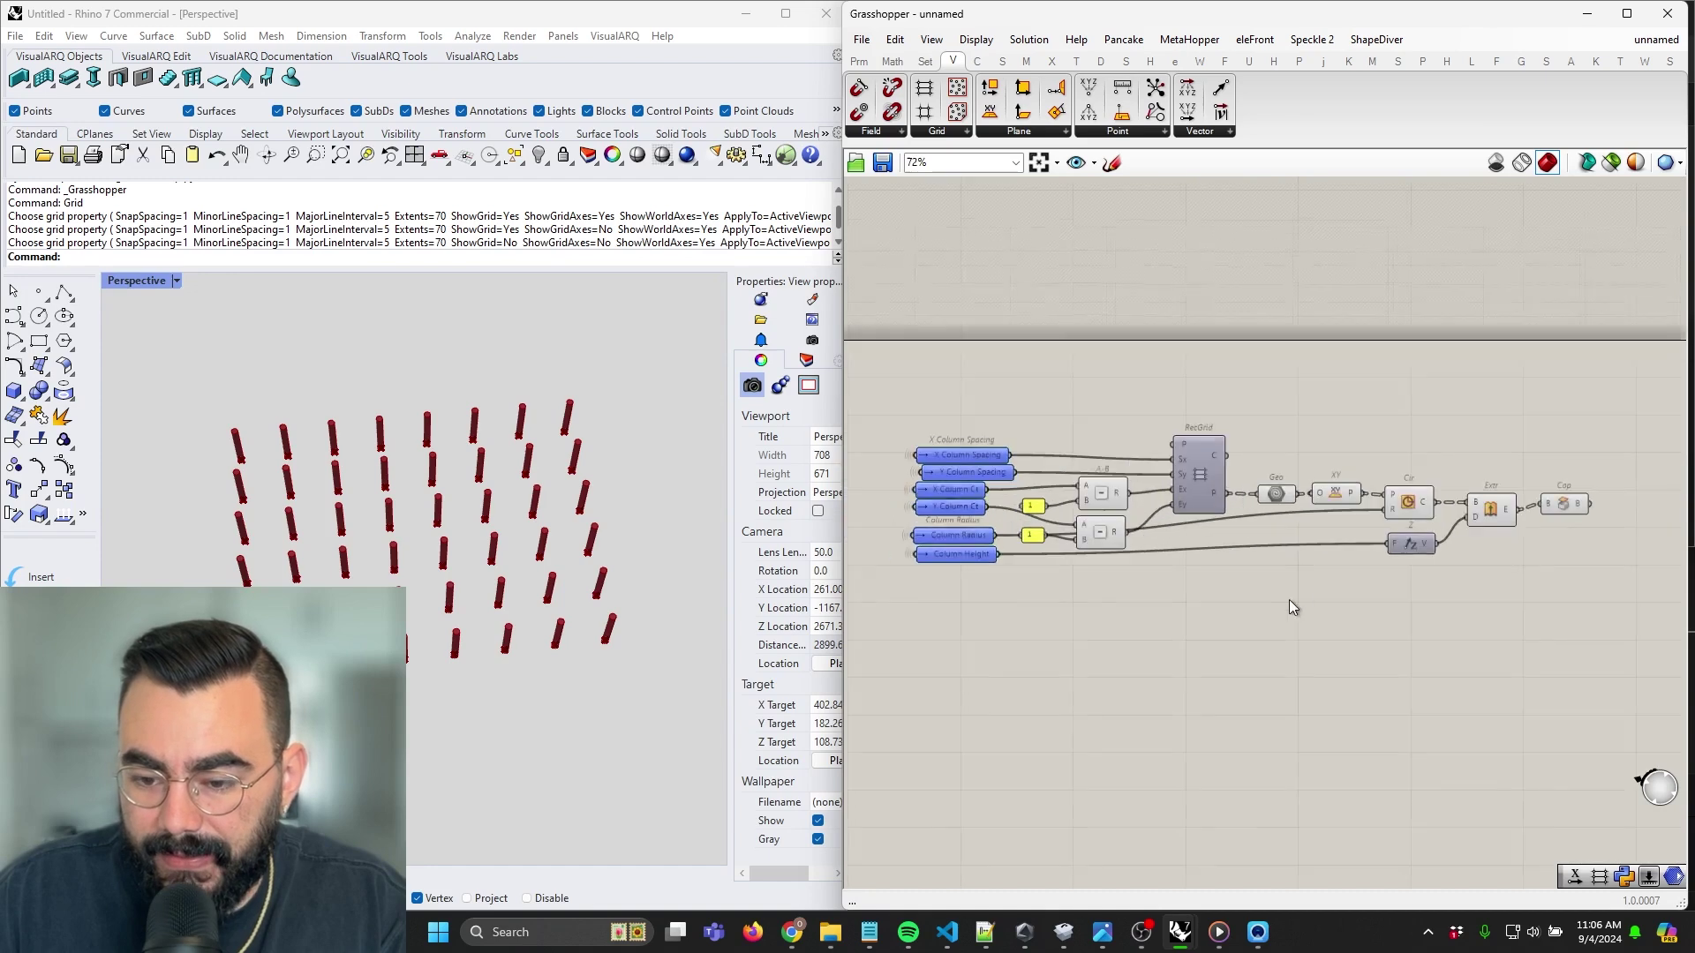
# Group the six receivers with all components from the Subtractions through Cap Holes
pyautogui.scroll(-2, 1290, 602)
pyautogui.moveTo(1515, 633); pyautogui.dragTo(1041, 449)
pyautogui.scroll(4, 1130, 577)
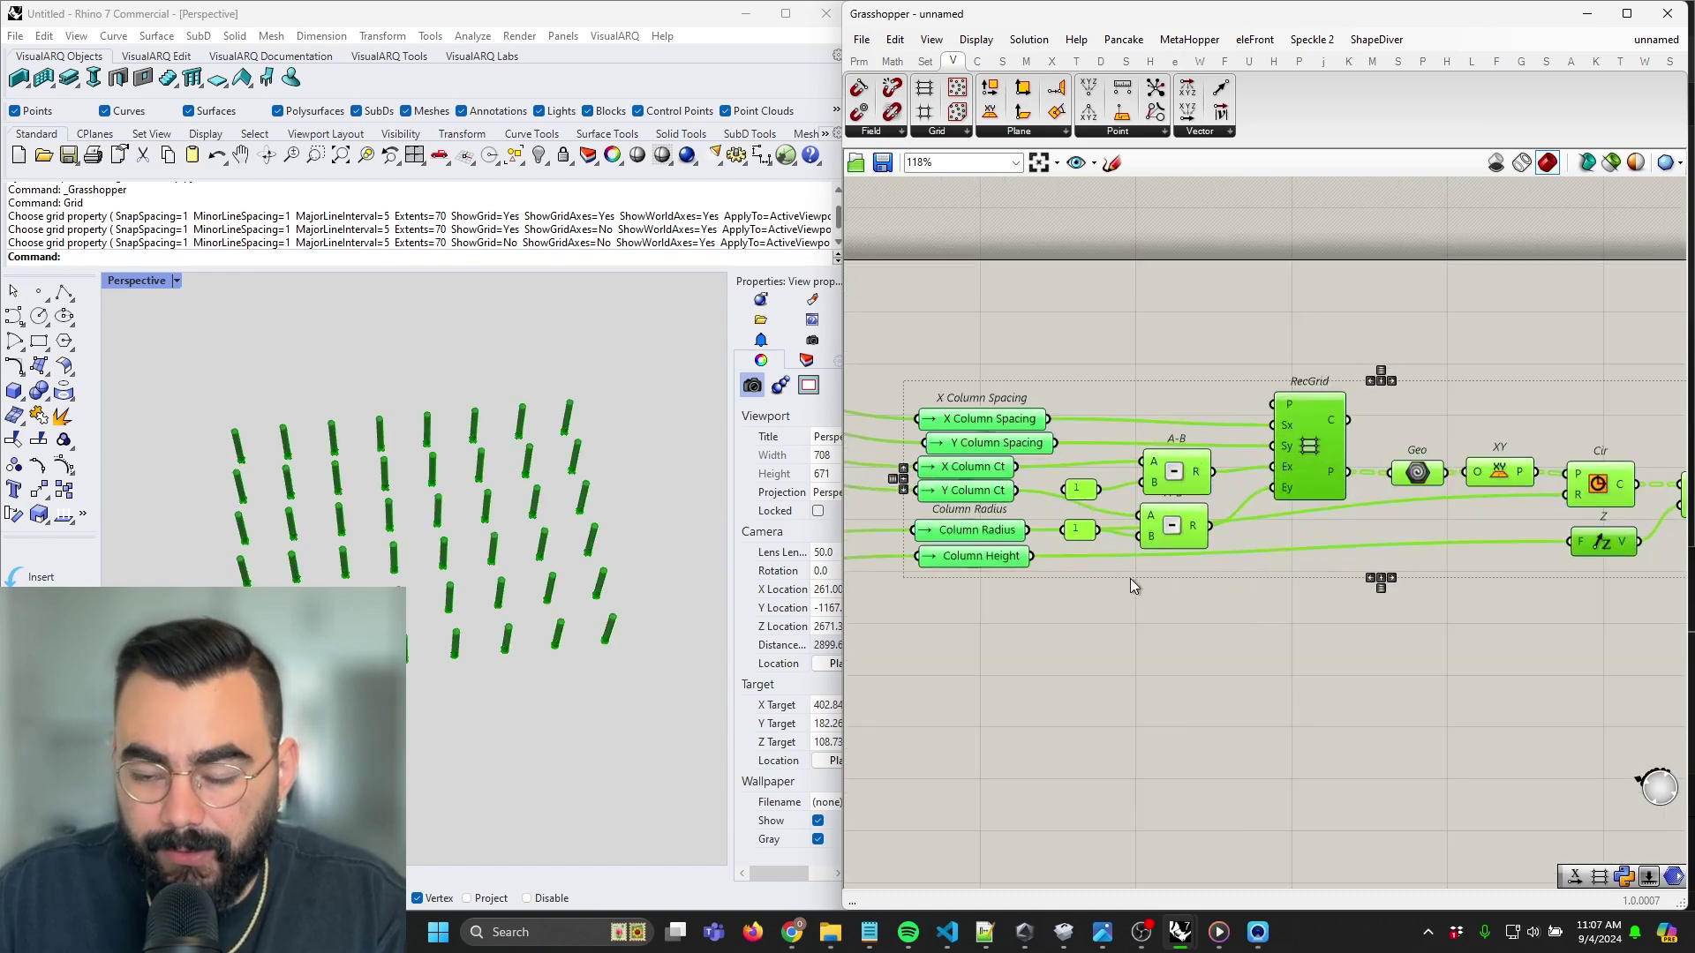
pyautogui.rightClick(1113, 626)
pyautogui.click(1174, 773)
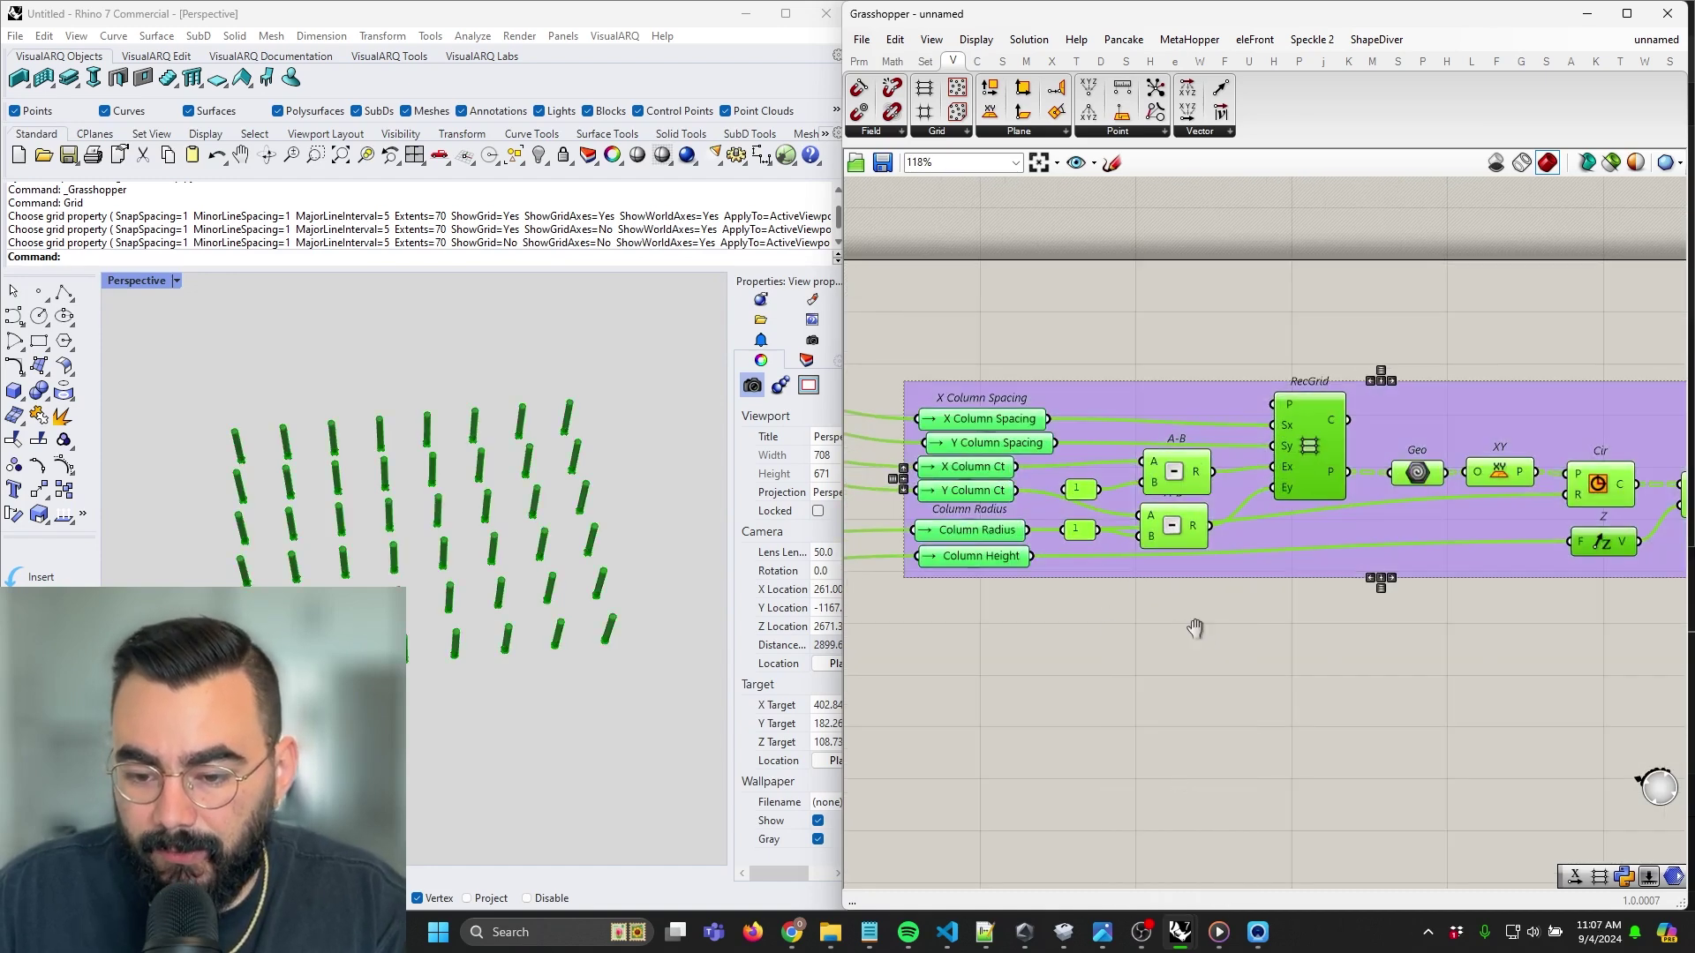
pyautogui.scroll(-1, 1195, 628)
pyautogui.click(1205, 745)
pyautogui.scroll(-2, 1230, 697)
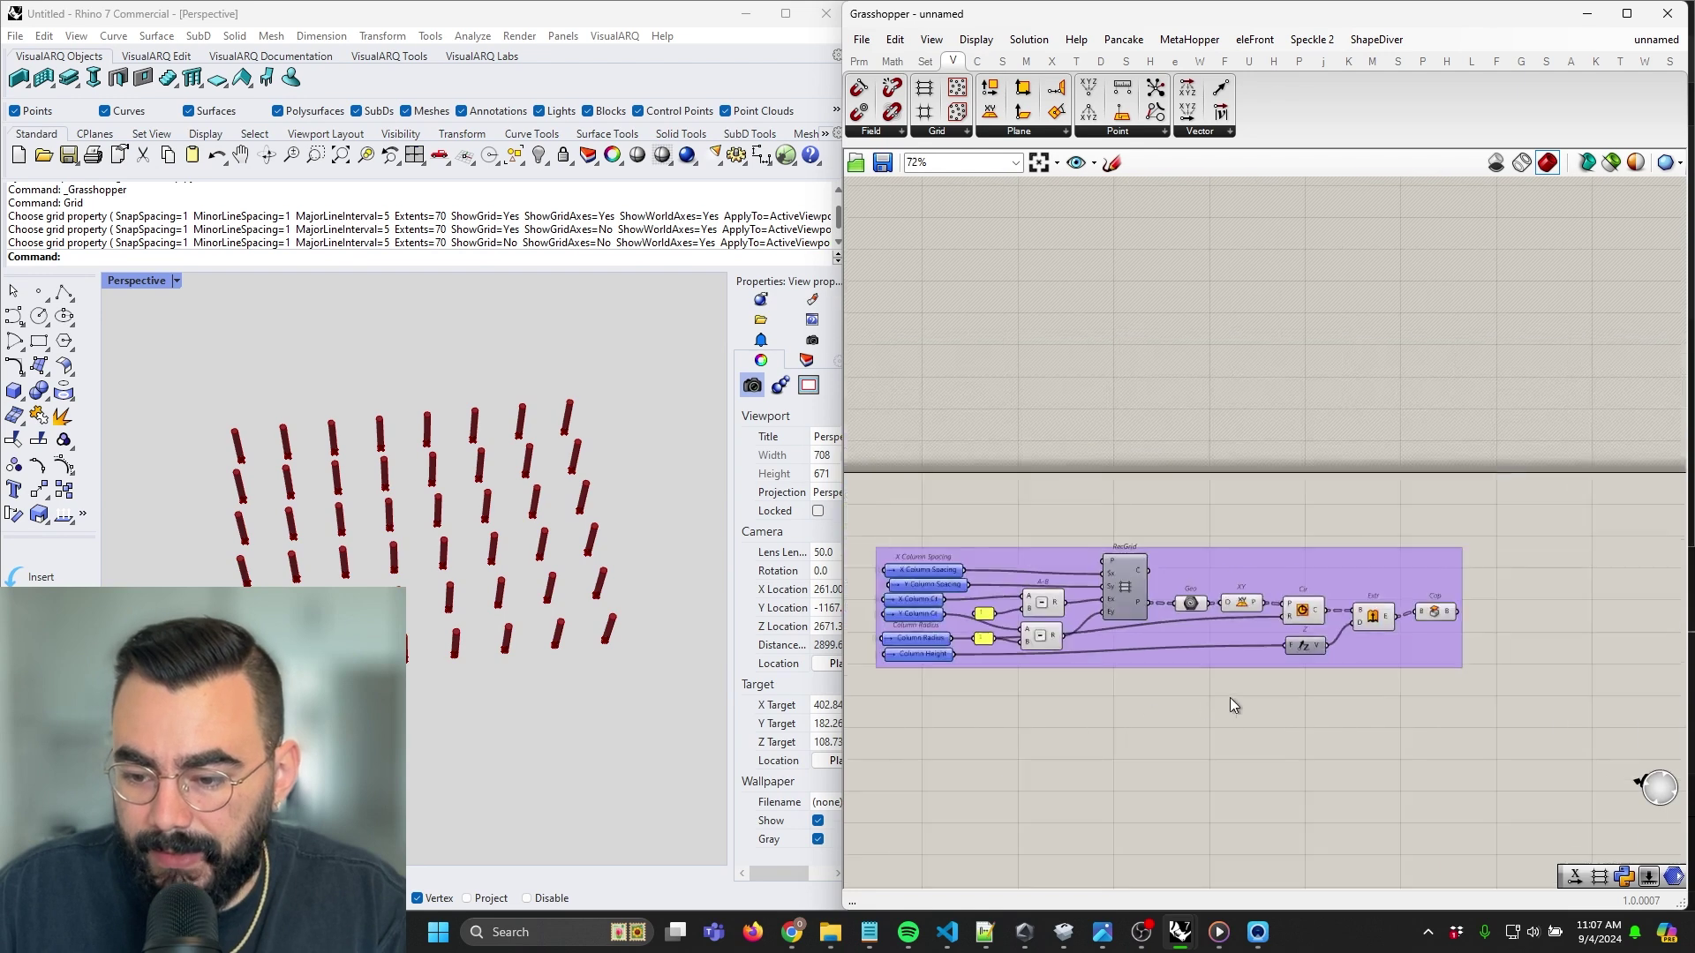
# Name the new group "Column Grid"
pyautogui.scroll(3, 1230, 703)
pyautogui.rightClick(1336, 617)
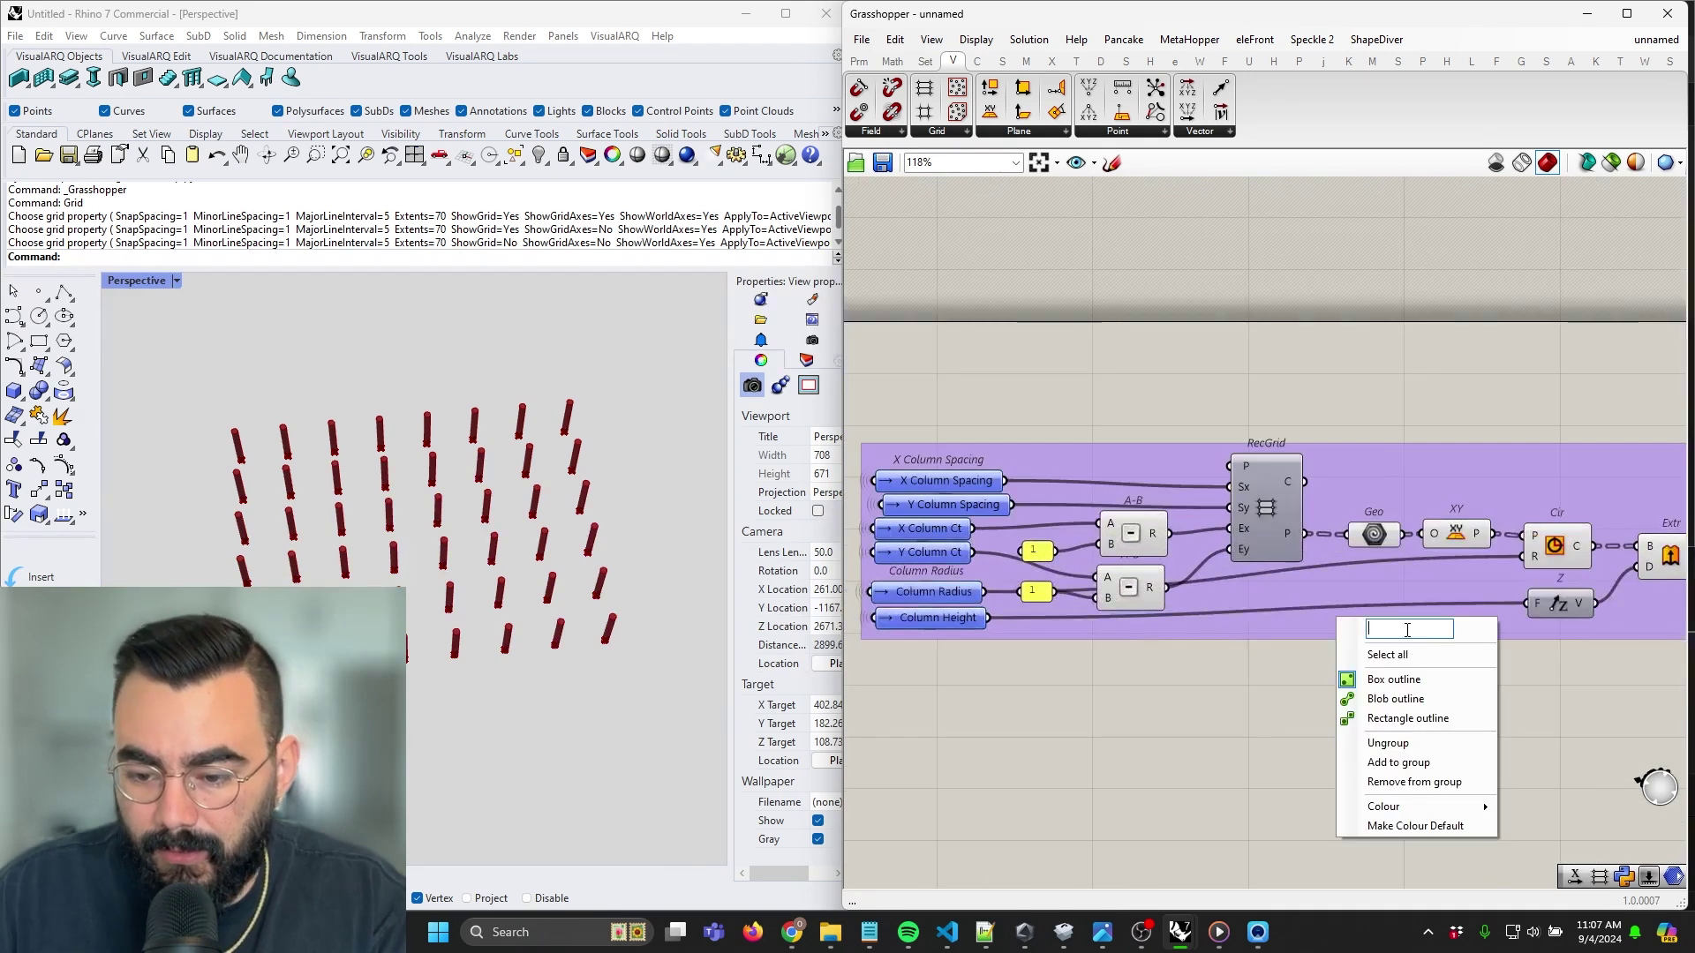
pyautogui.write('Column Gr')
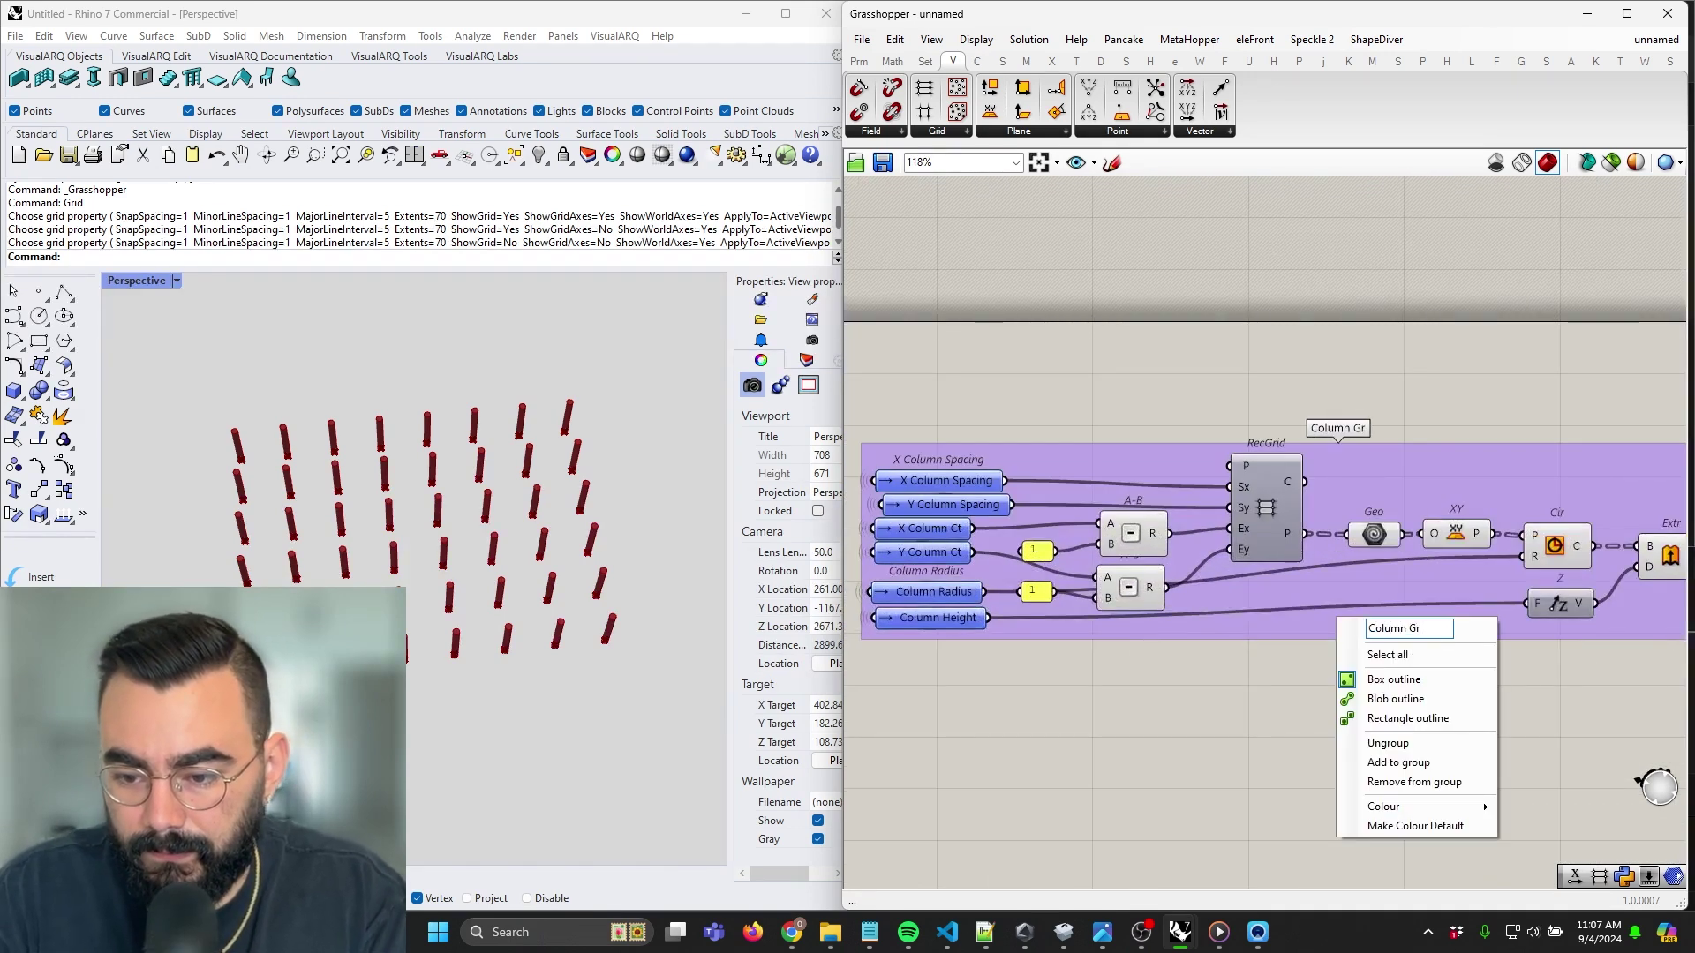
pyautogui.write('id')
pyautogui.press('Return')
# Add a Remote Sender after Cap Holes and align it with that component's output
pyautogui.moveTo(1575, 732); pyautogui.dragTo(1324, 693, button='right')
pyautogui.scroll(-3, 1324, 694)
pyautogui.moveTo(1488, 600); pyautogui.dragTo(1363, 607, button='right')
pyautogui.scroll(4, 1363, 607)
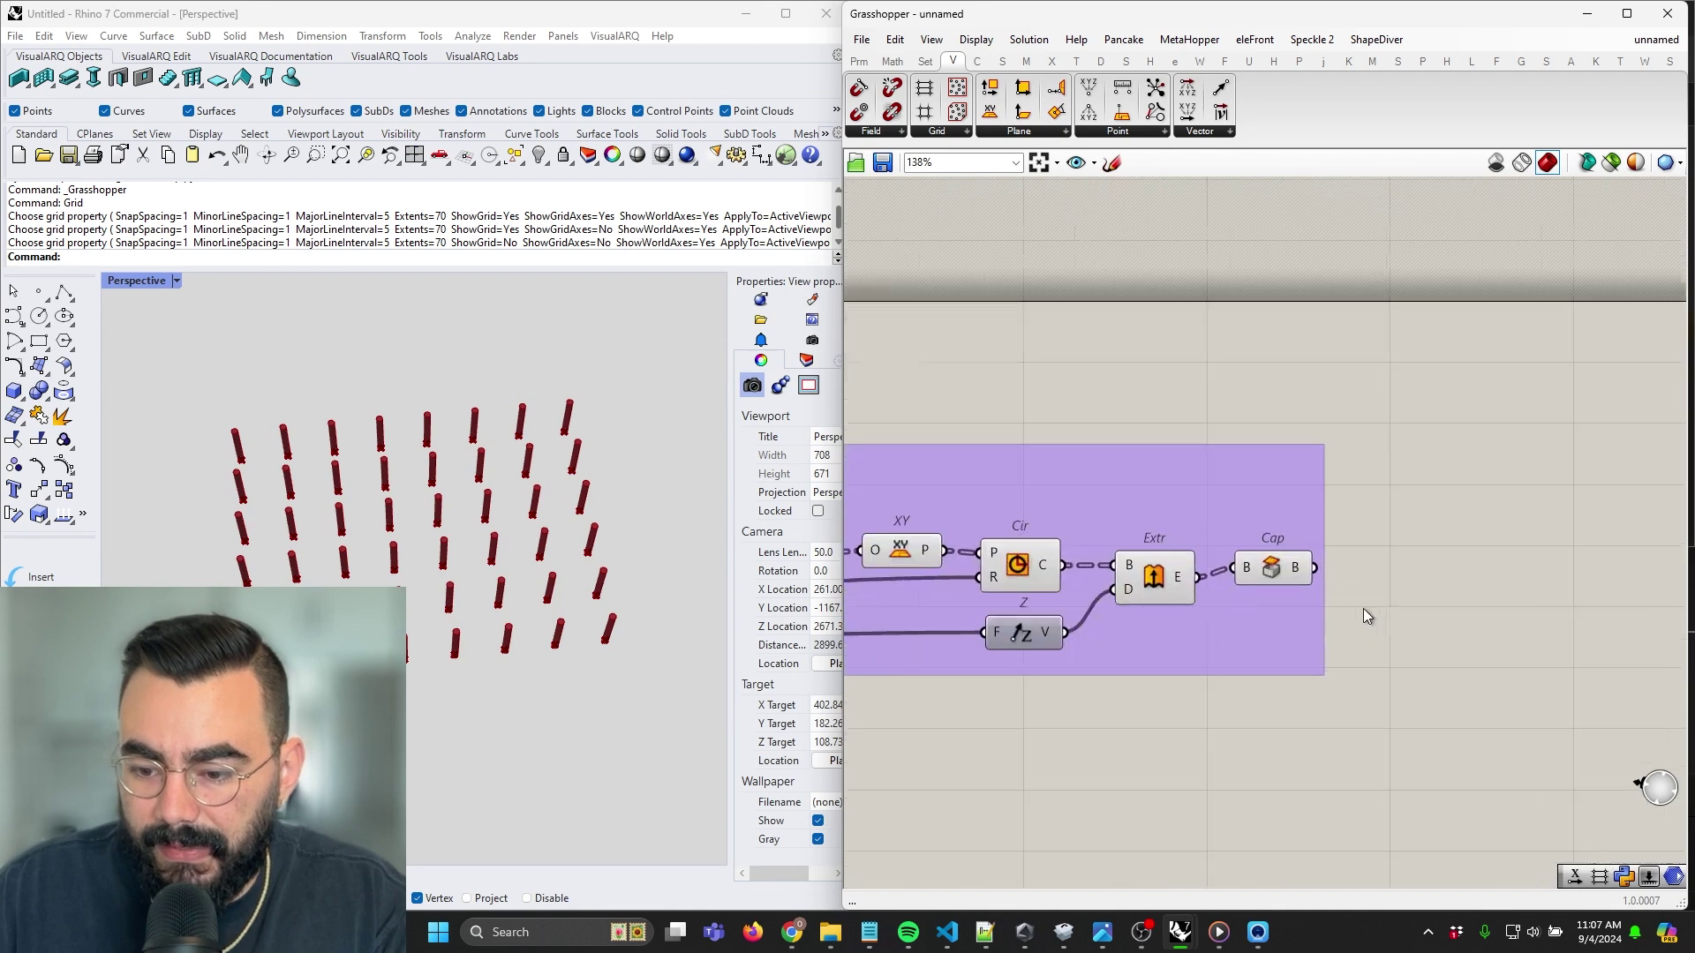
pyautogui.rightClick(1363, 616)
pyautogui.click(1306, 579)
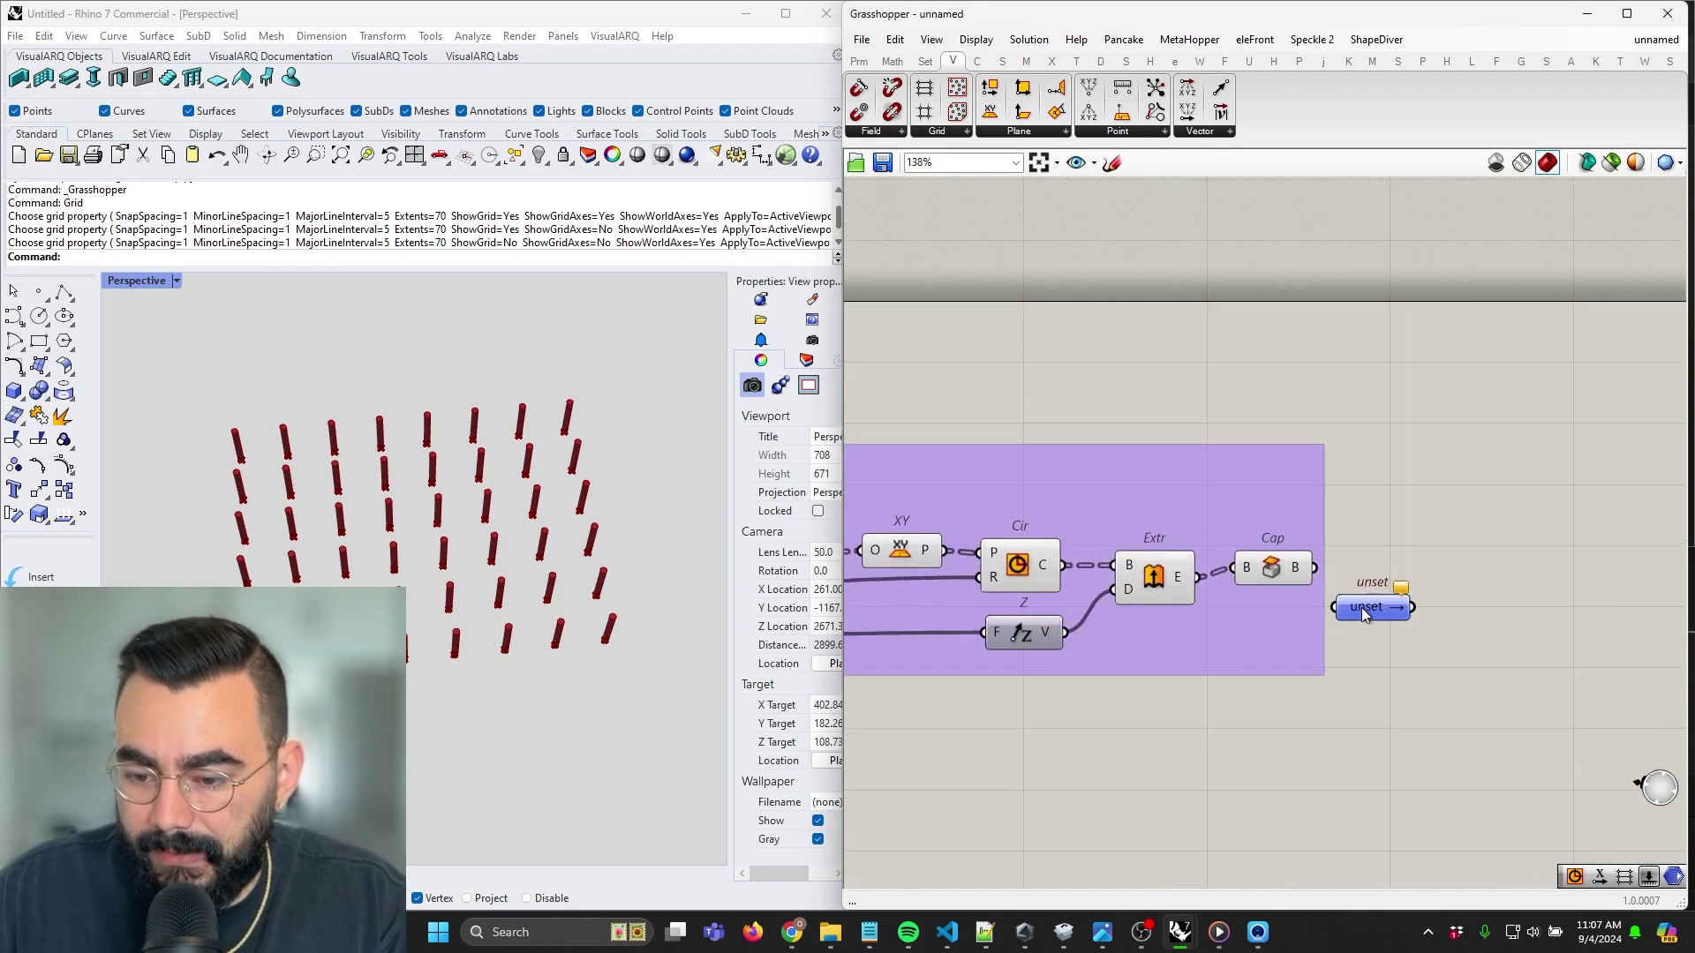
pyautogui.moveTo(1345, 615); pyautogui.dragTo(1345, 576)
# Rename the sender after Cap Holes as "breps - columns"
pyautogui.rightClick(1382, 570)
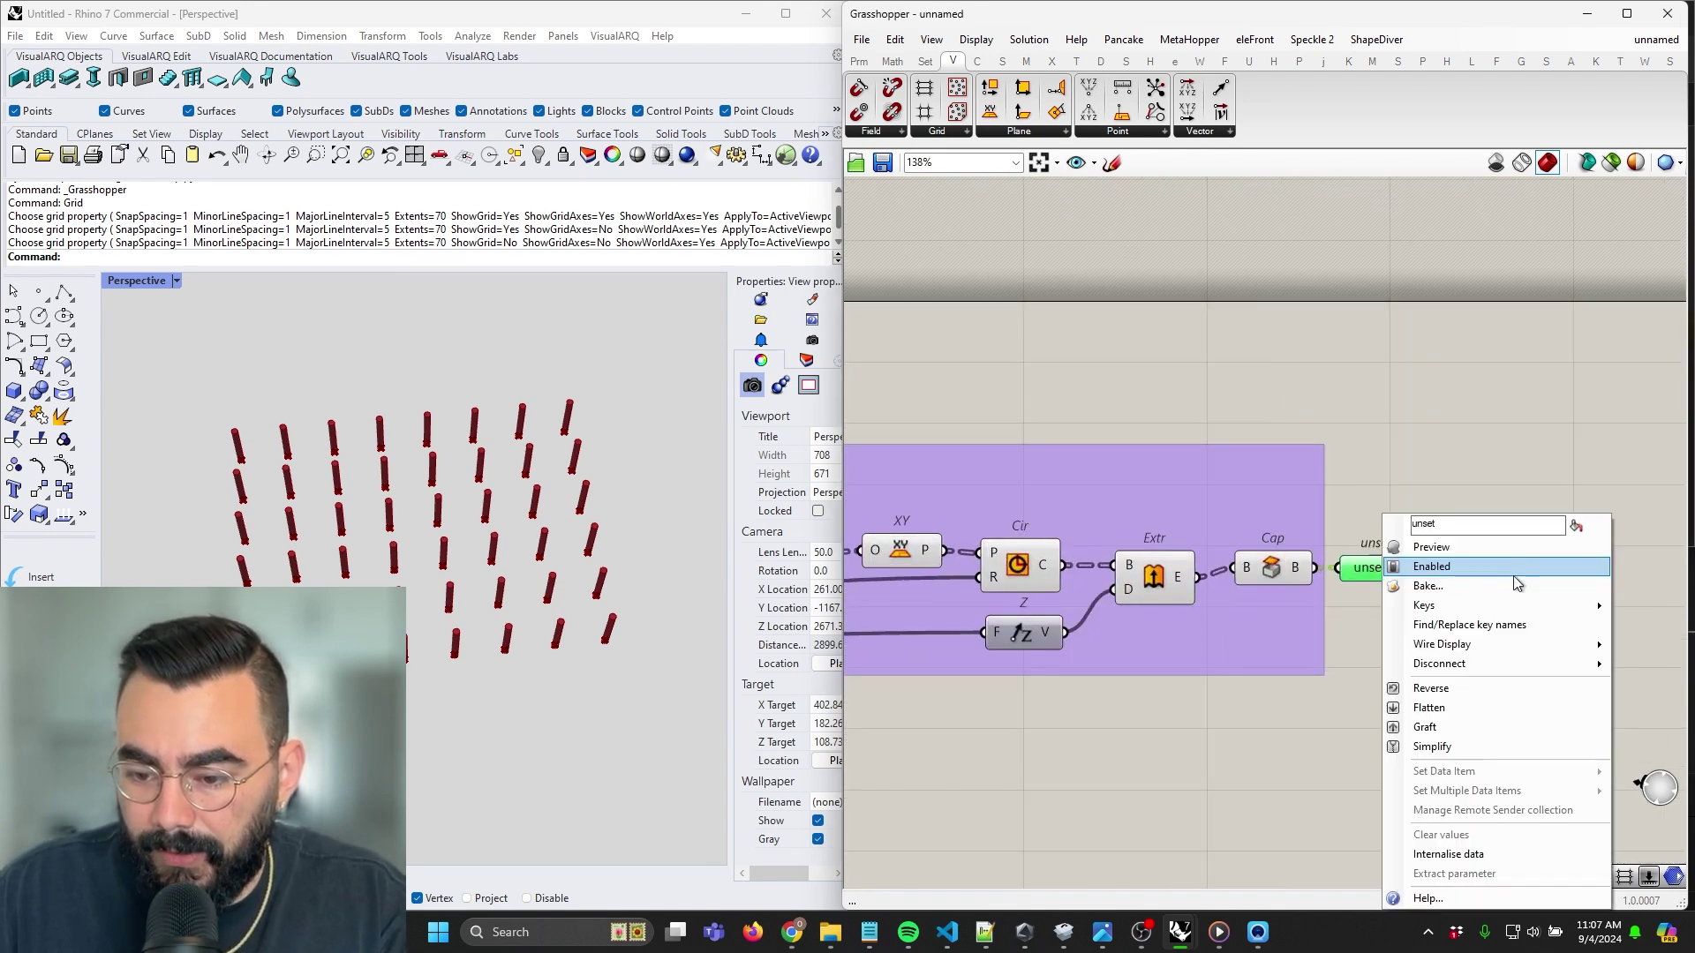
pyautogui.write('breps')
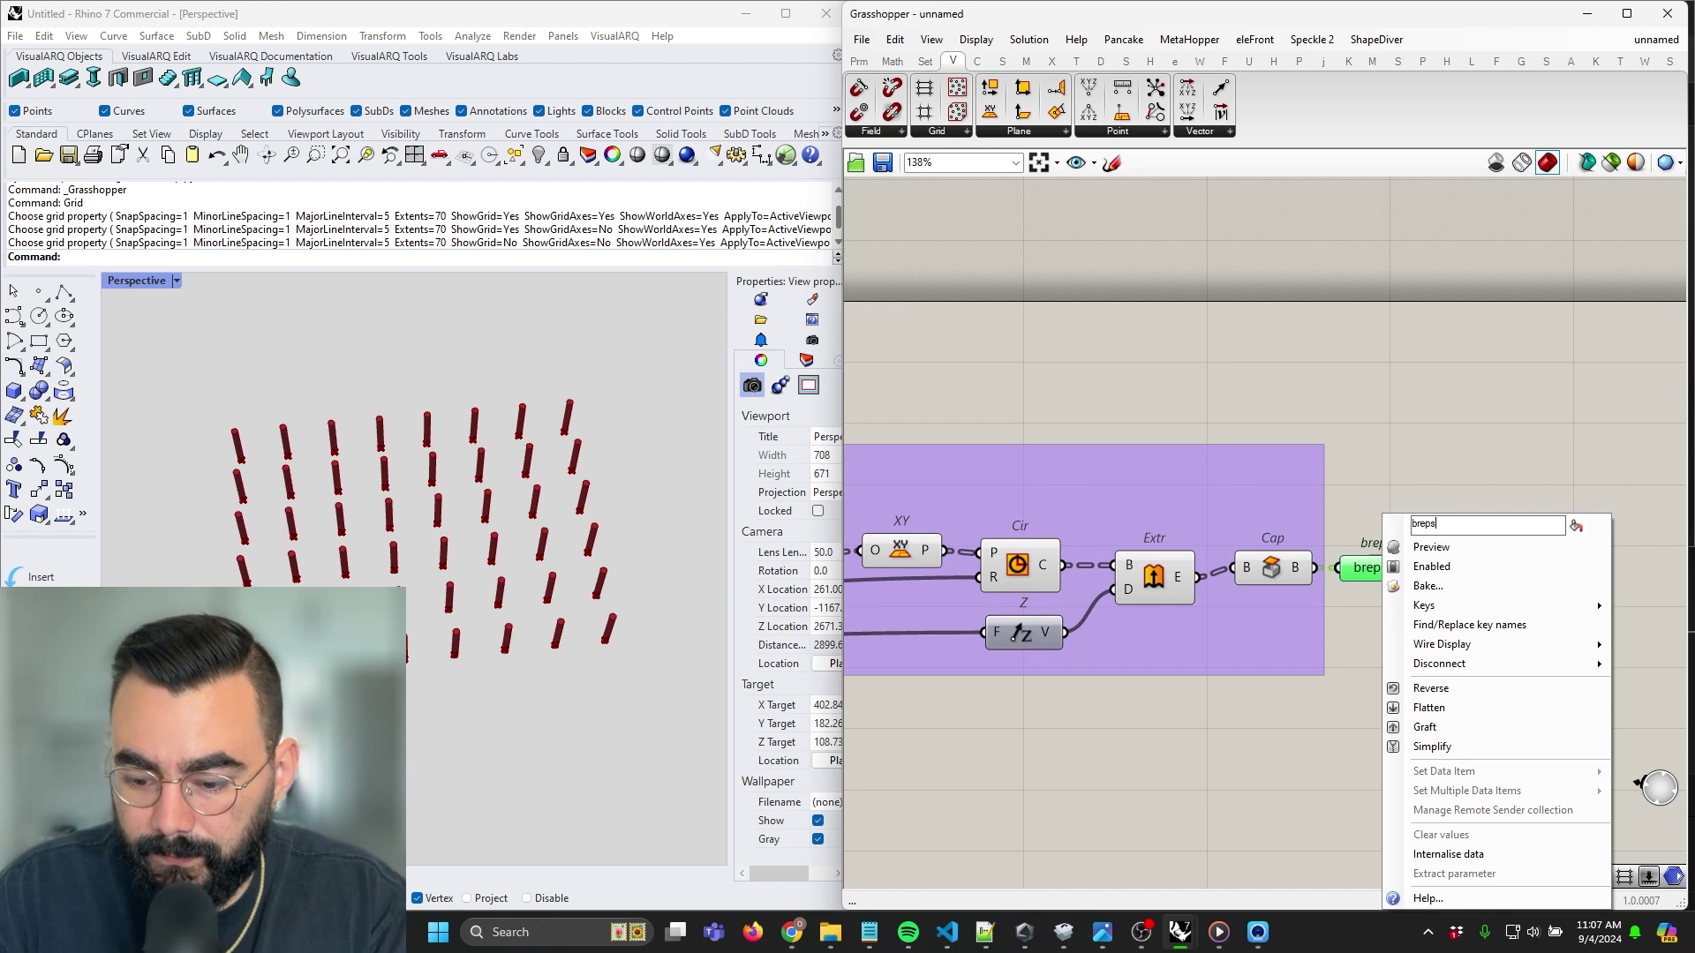
pyautogui.write(' - columns')
pyautogui.press('Return')
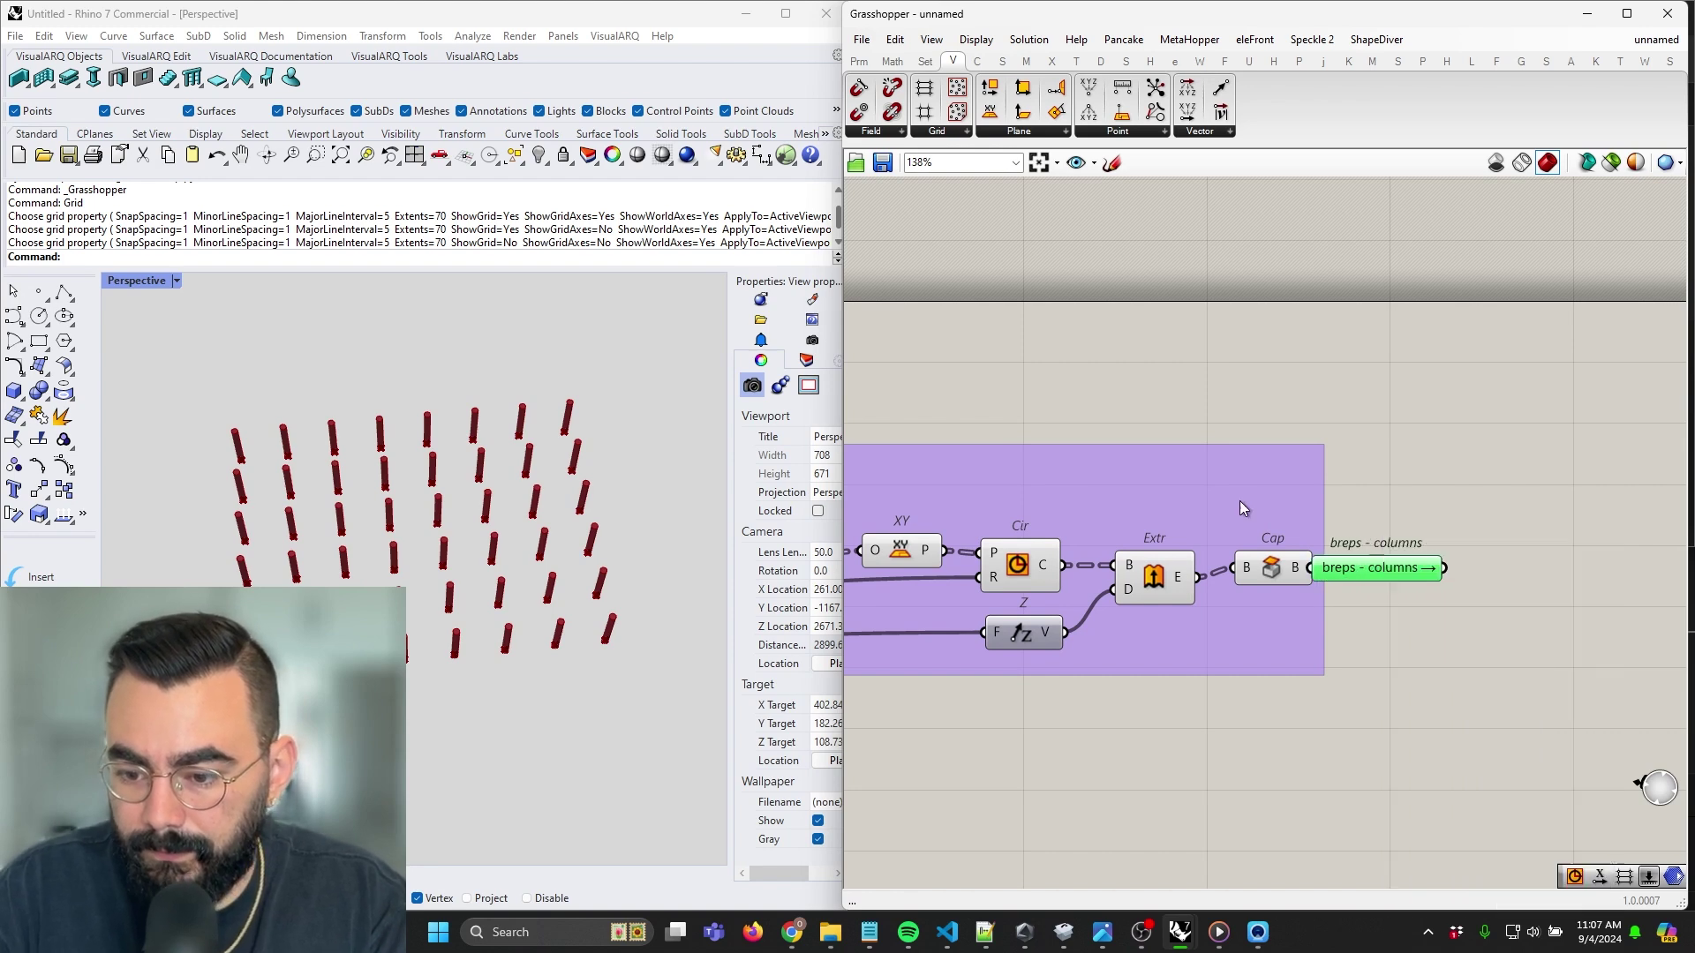
# Add the "breps - columns" sender to the Column Grid group and place a matching receiver outside the group
pyautogui.rightClick(1219, 450)
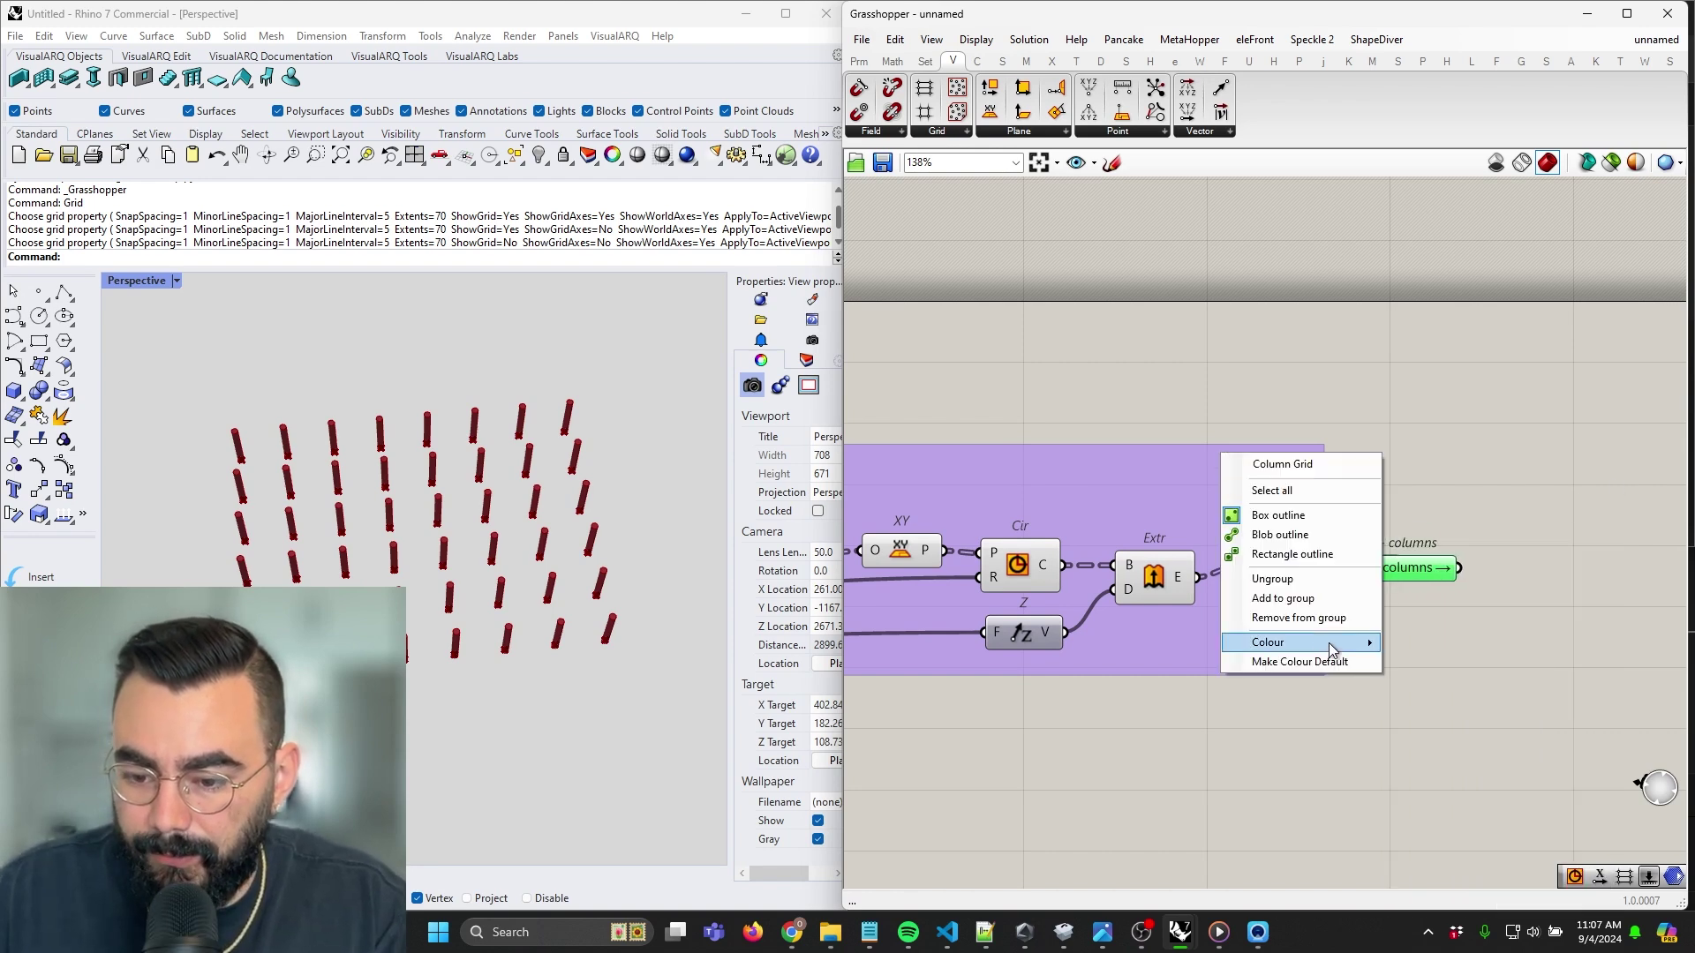
pyautogui.click(1301, 594)
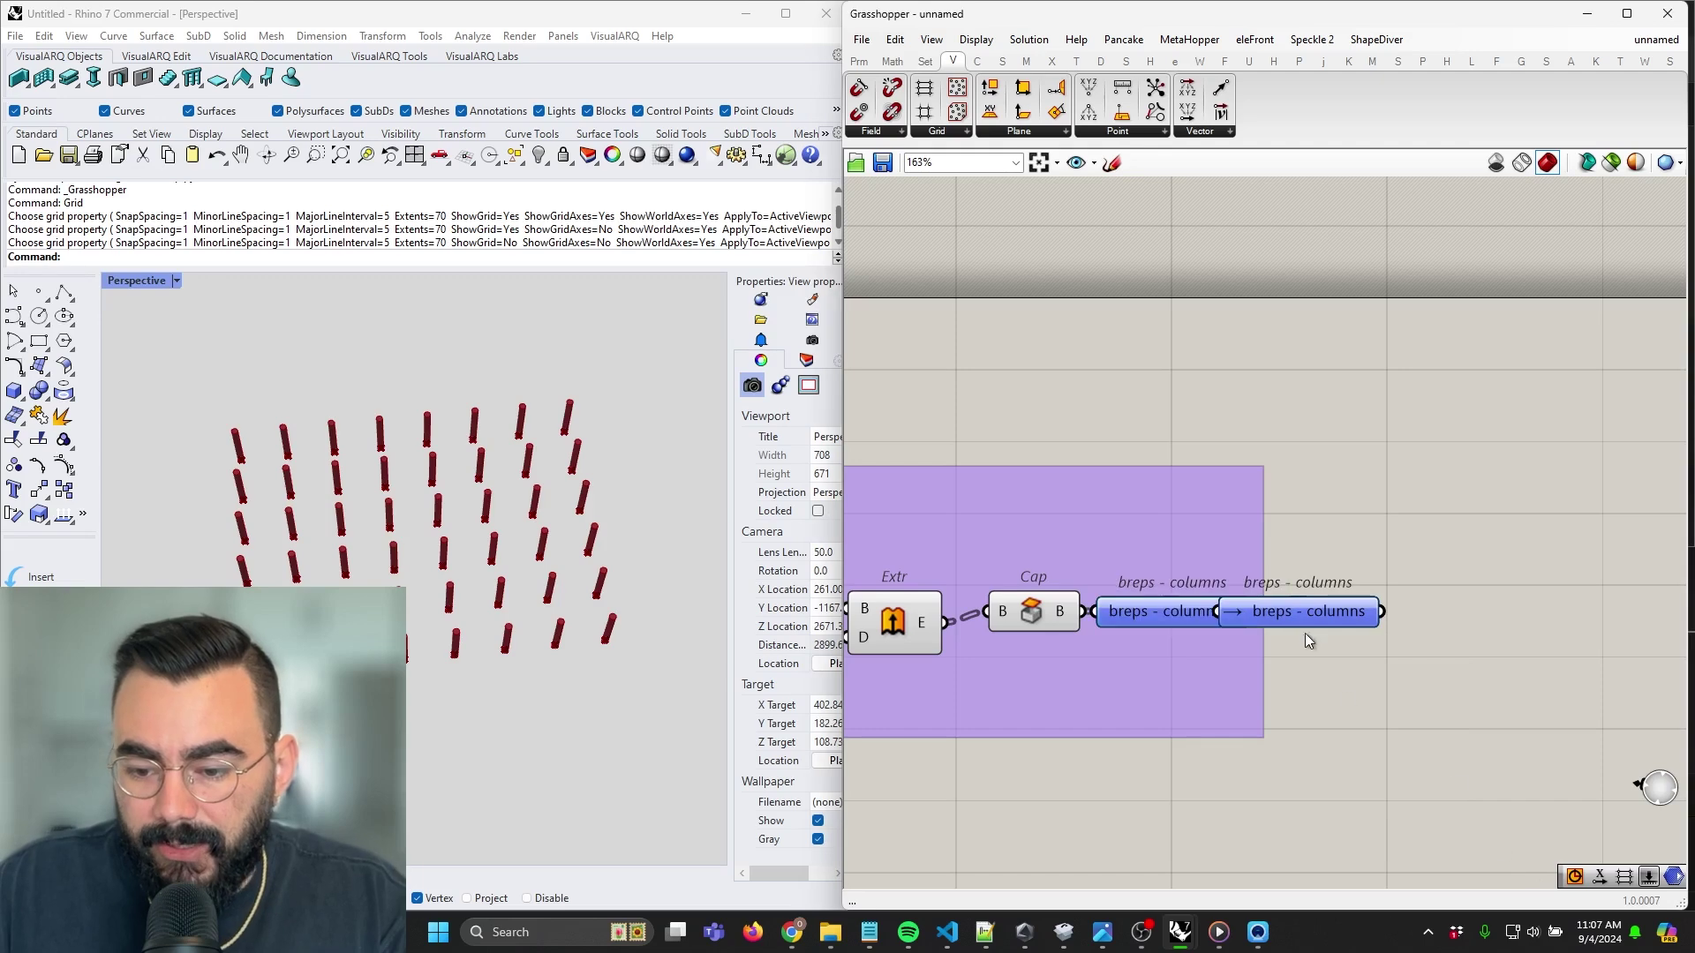
pyautogui.moveTo(1304, 618); pyautogui.dragTo(1488, 546)
# Add a Remote Sender above the Column Grid group and name it "pts - columns"
pyautogui.scroll(-4, 1322, 651)
pyautogui.moveTo(1303, 663); pyautogui.dragTo(1613, 539, button='right')
pyautogui.scroll(3, 1104, 607)
pyautogui.moveTo(1103, 607); pyautogui.dragTo(1077, 708, button='right')
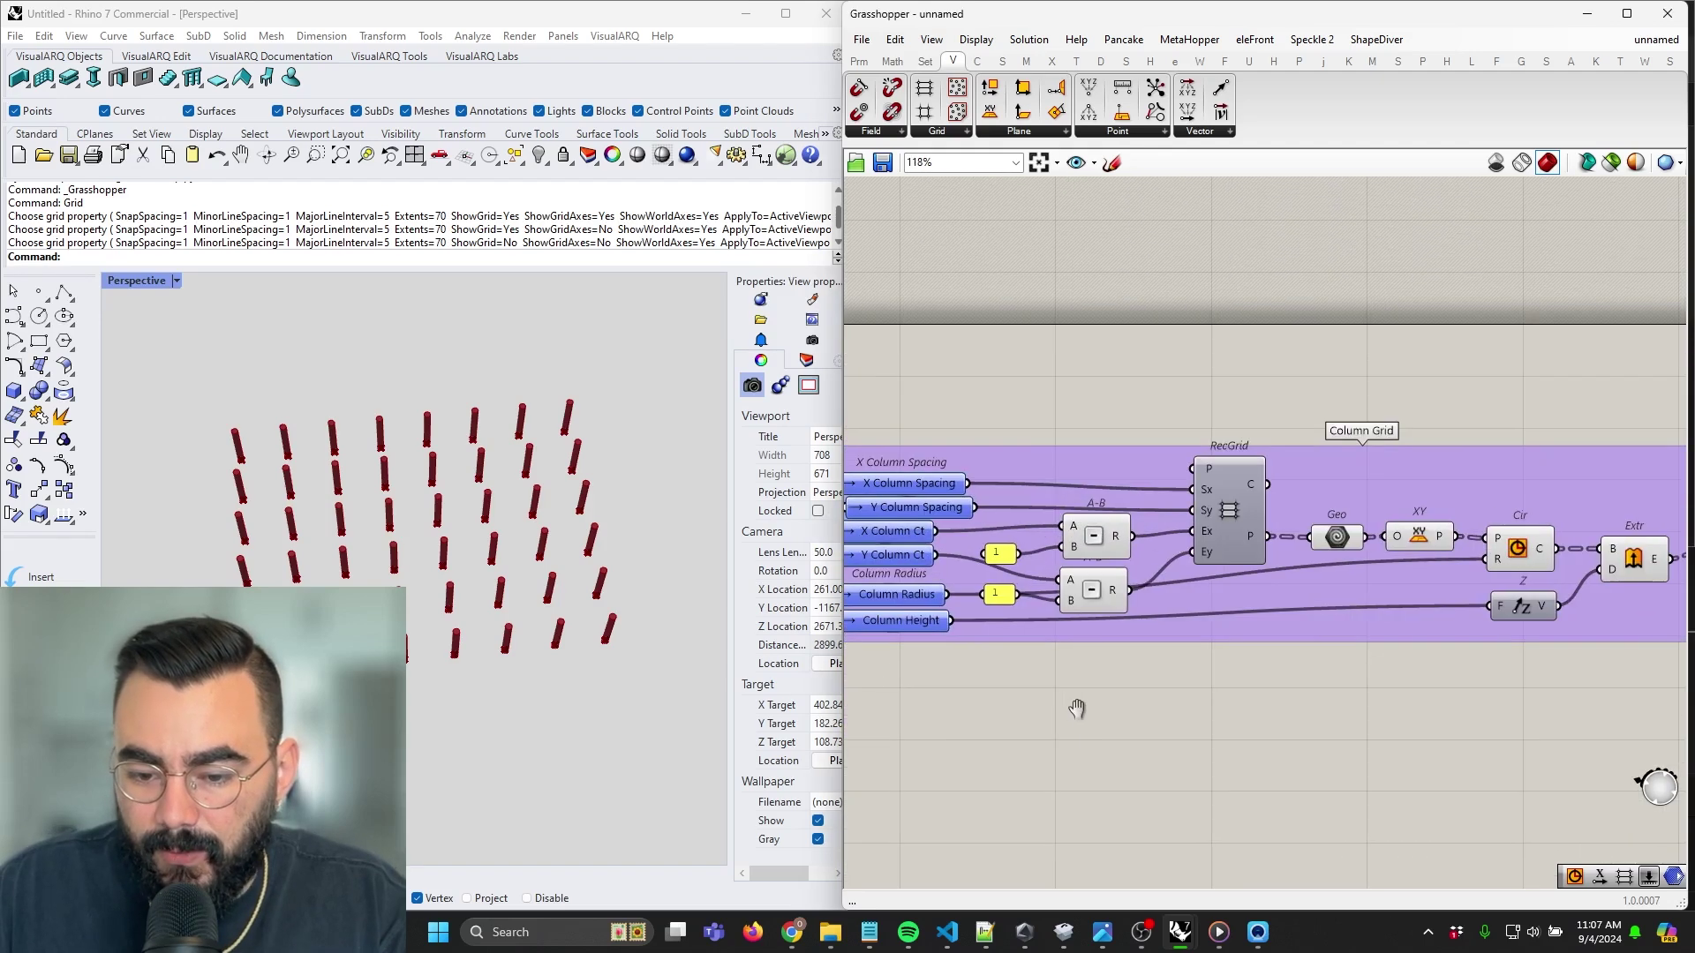
pyautogui.moveTo(1294, 681); pyautogui.dragTo(1075, 655, button='right')
pyautogui.moveTo(1247, 658); pyautogui.dragTo(1105, 697, button='right')
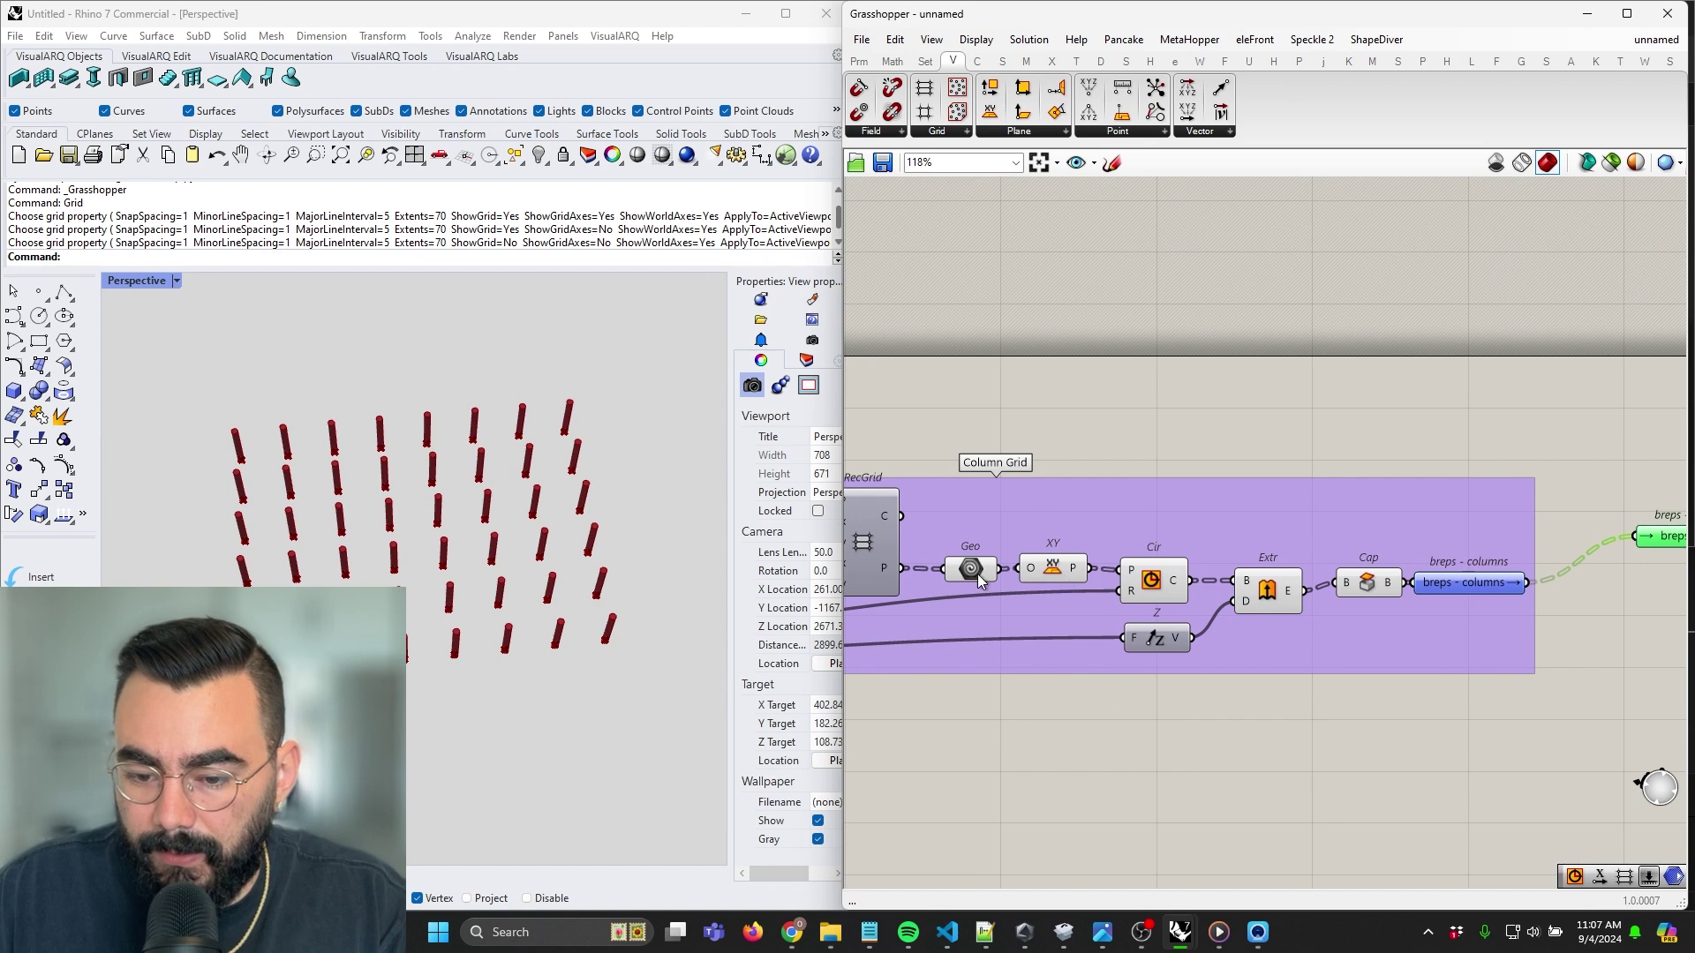
pyautogui.doubleClick(1183, 411)
pyautogui.write('se')
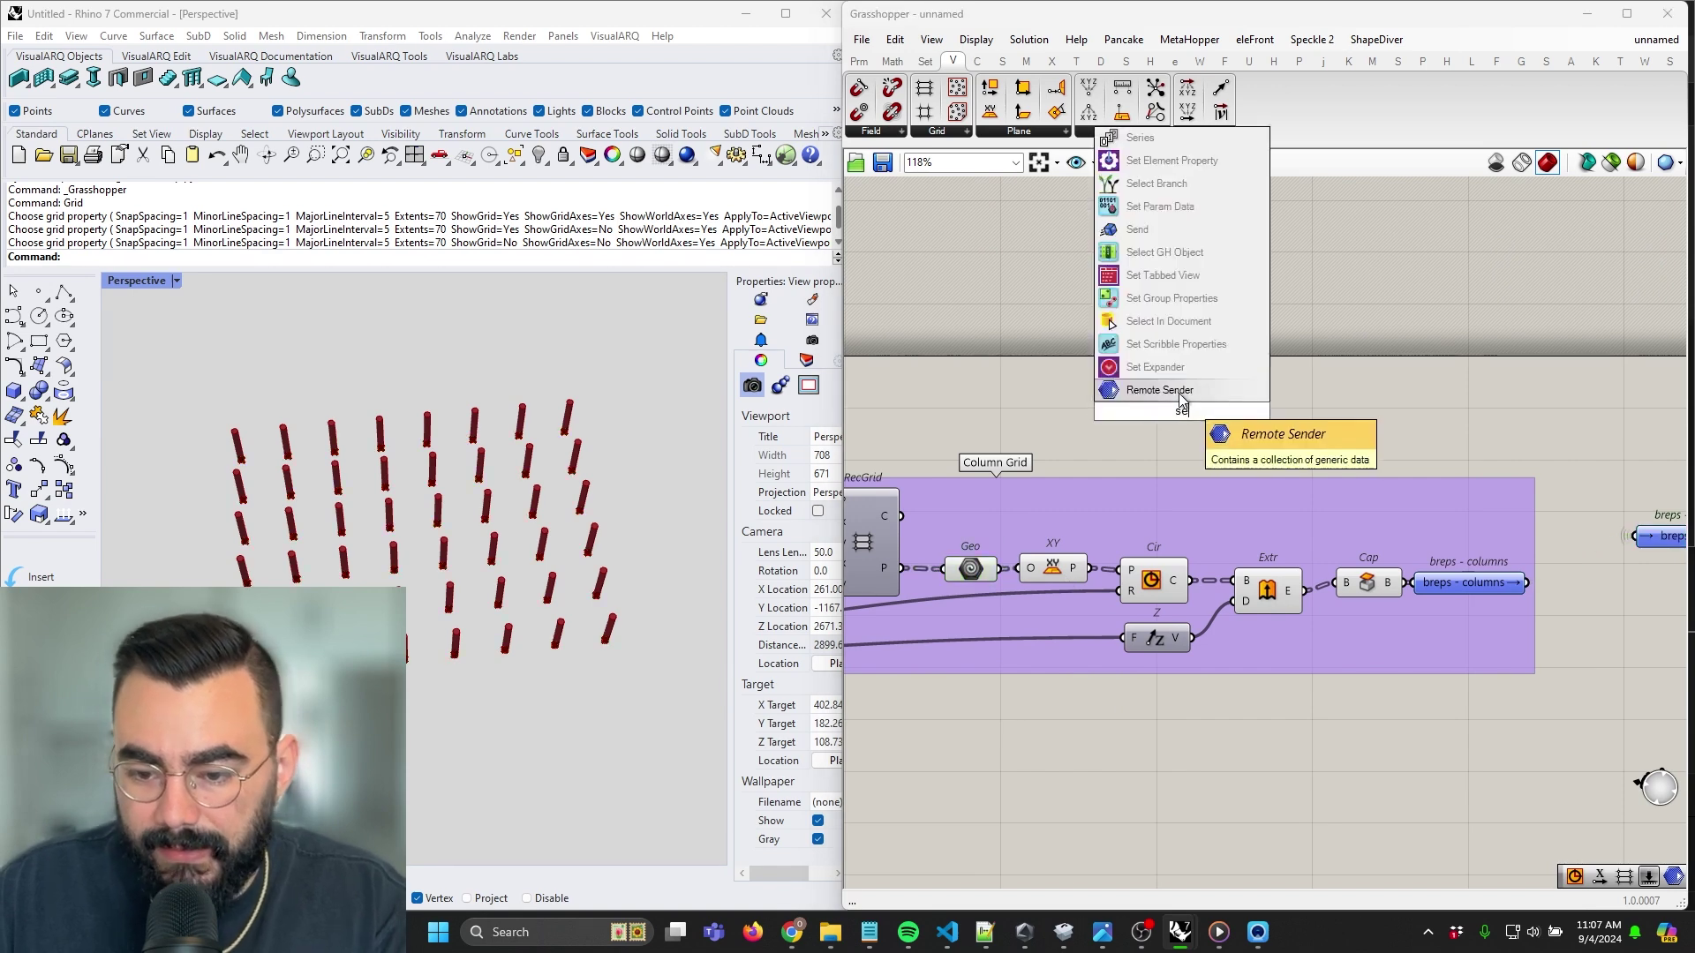
pyautogui.click(1180, 392)
pyautogui.rightClick(1171, 419)
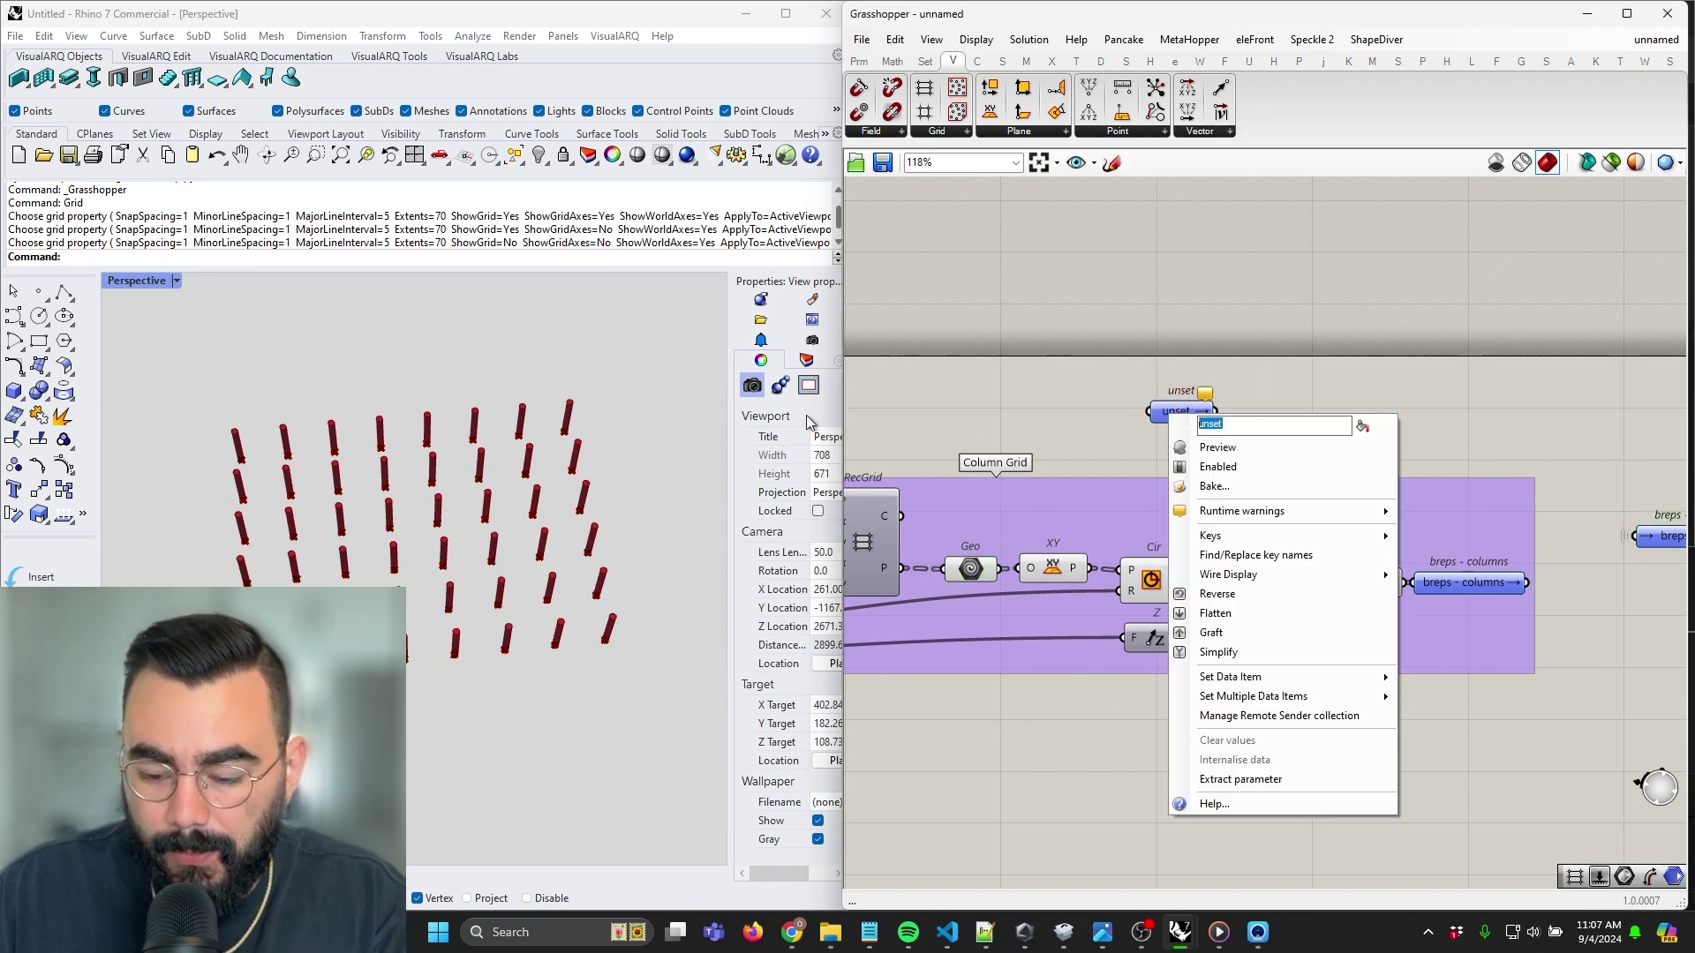
pyautogui.write('pts - columns')
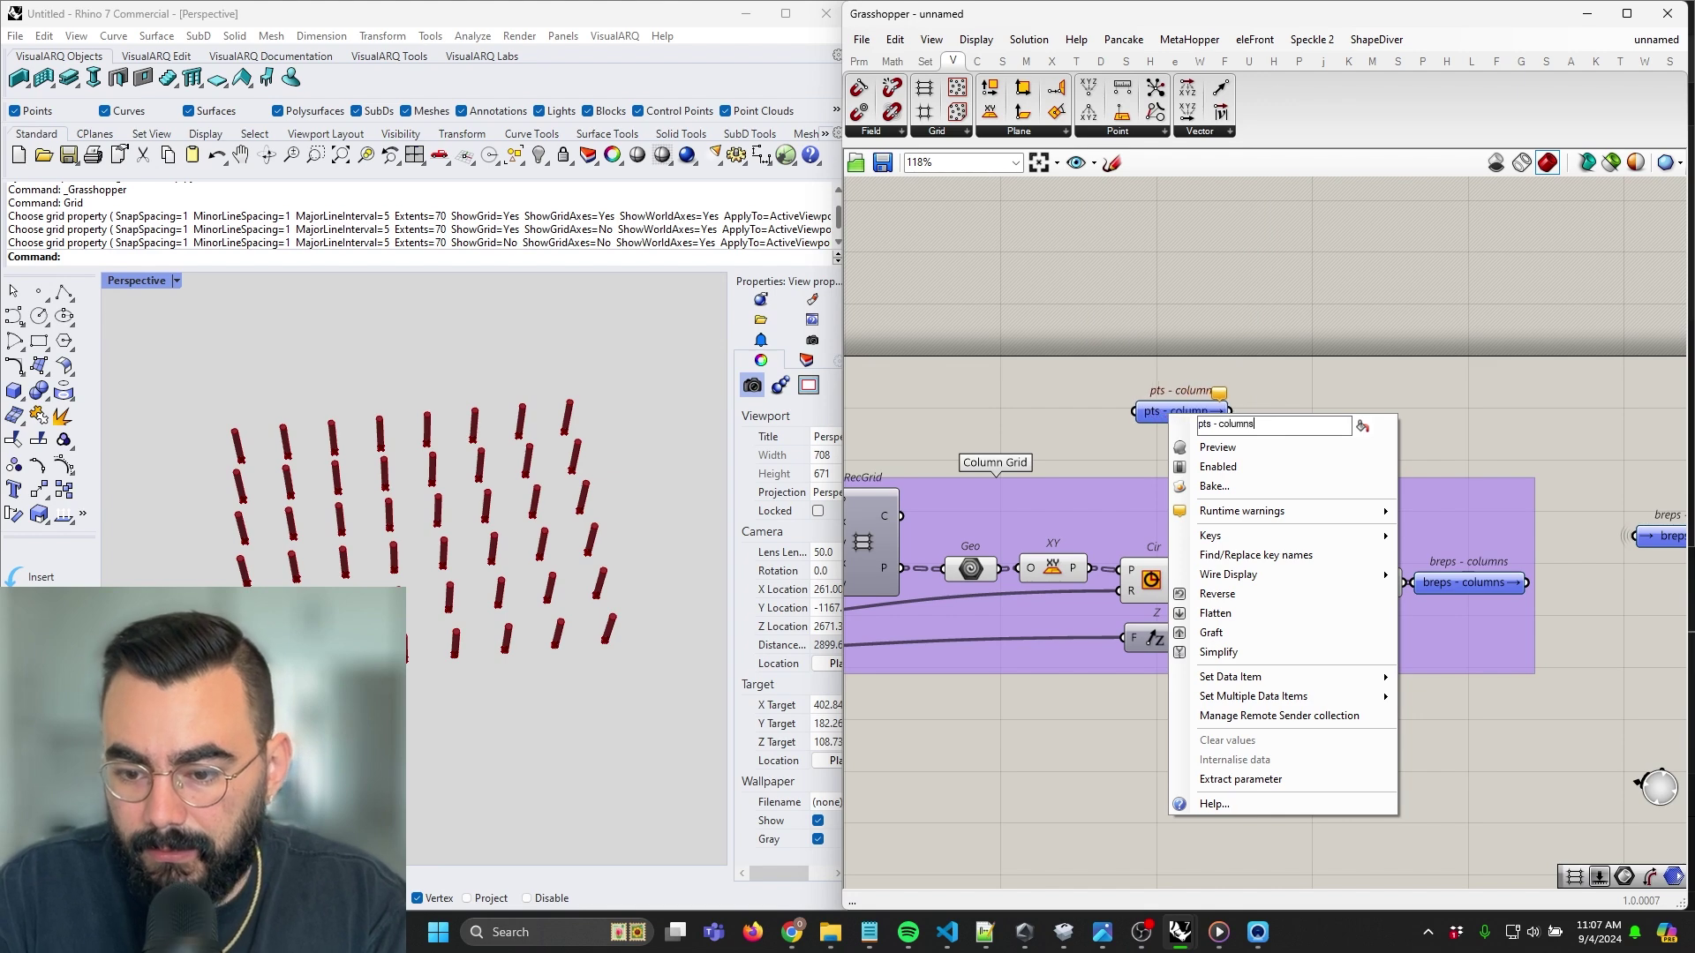
pyautogui.press('Return')
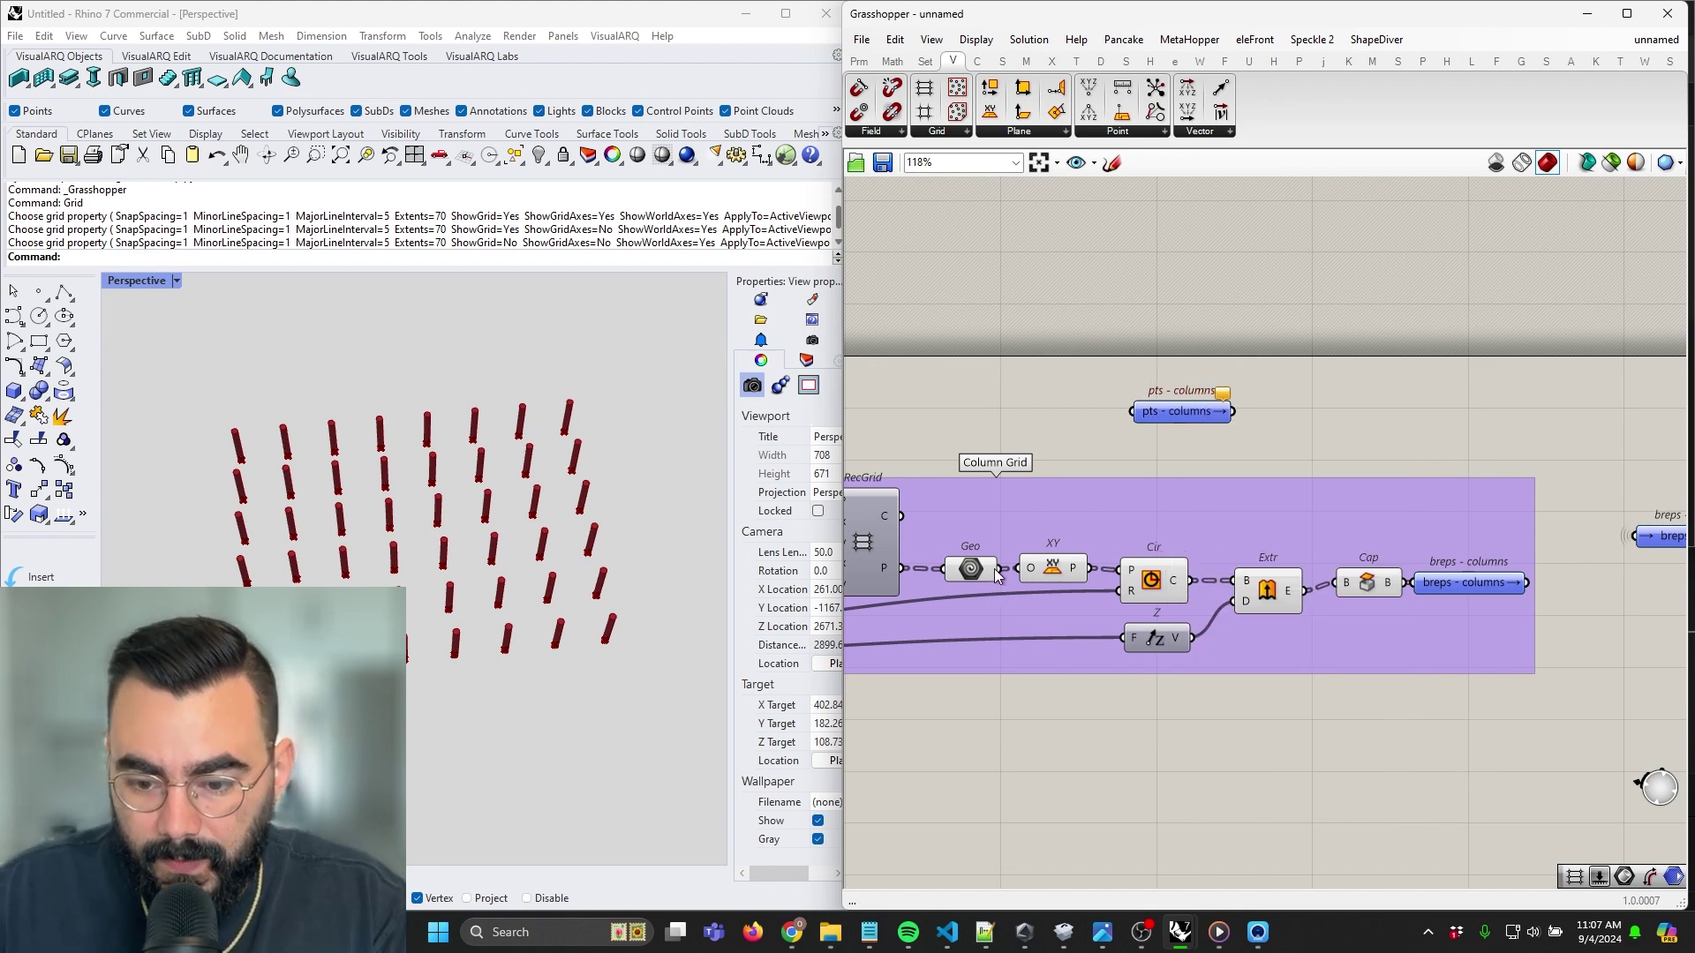
# Feed the Geo output into the "pts - columns" sender inside the Column Grid group and place a matching receiver above the "breps - columns" receiver
pyautogui.moveTo(1000, 569); pyautogui.dragTo(1457, 537)
pyautogui.rightClick(1399, 505)
pyautogui.click(1488, 650)
pyautogui.moveTo(1526, 652); pyautogui.dragTo(1146, 634, button='right')
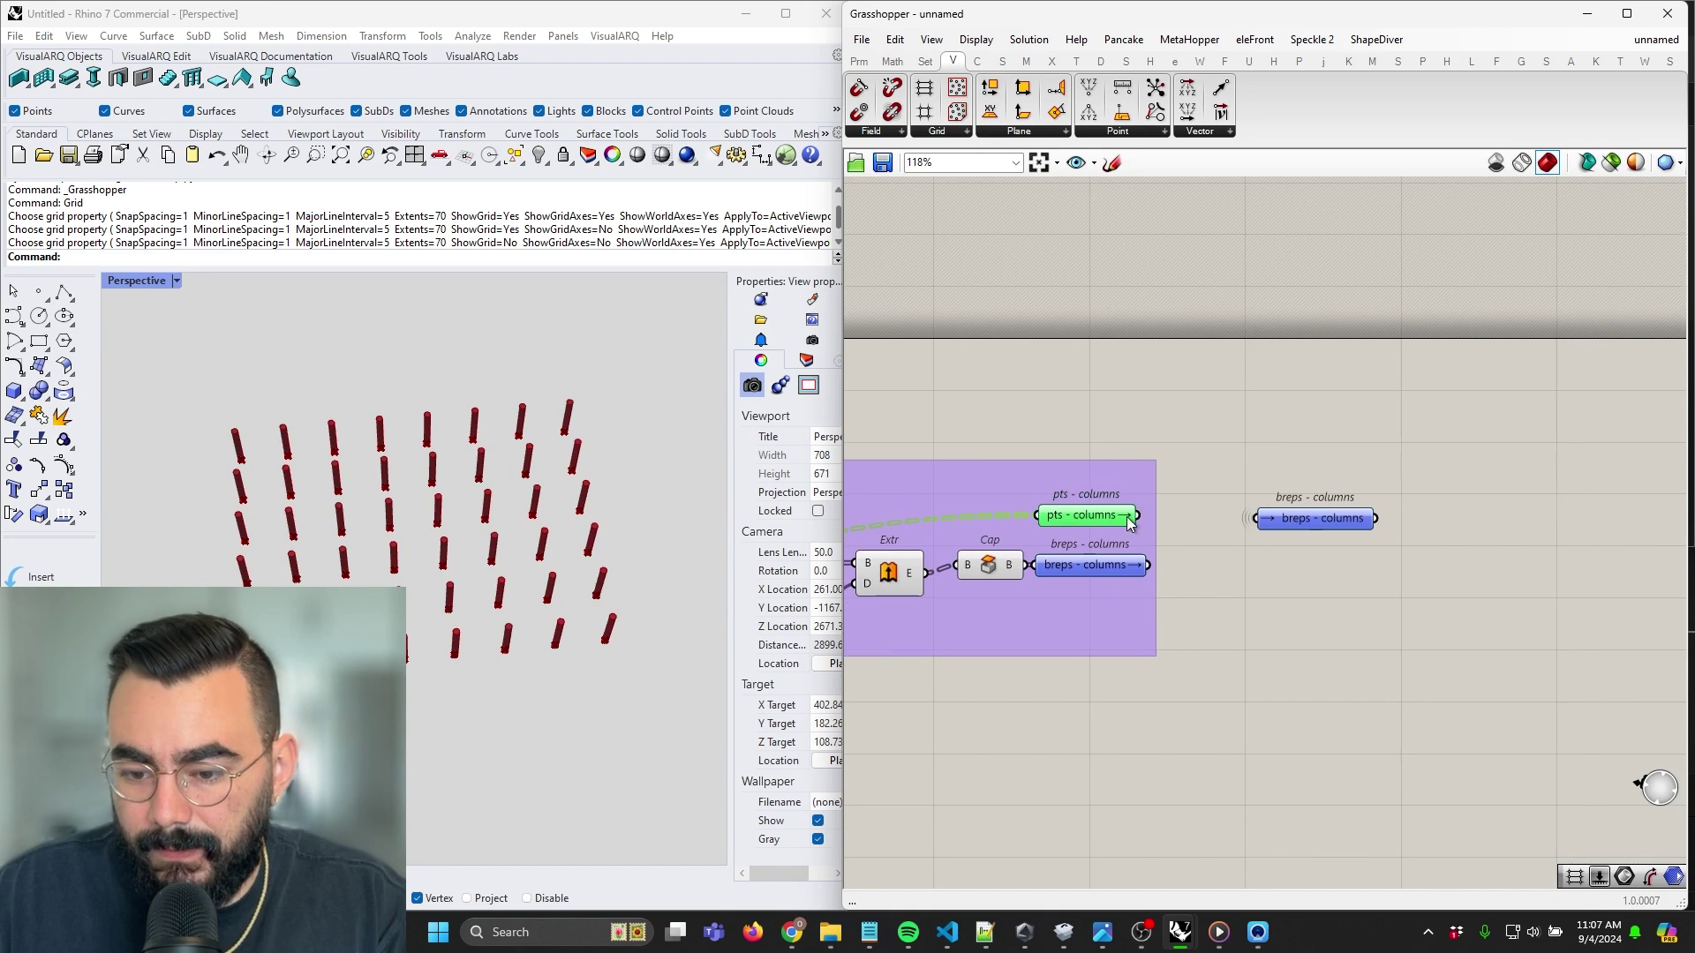
pyautogui.moveTo(1130, 524); pyautogui.dragTo(1214, 520)
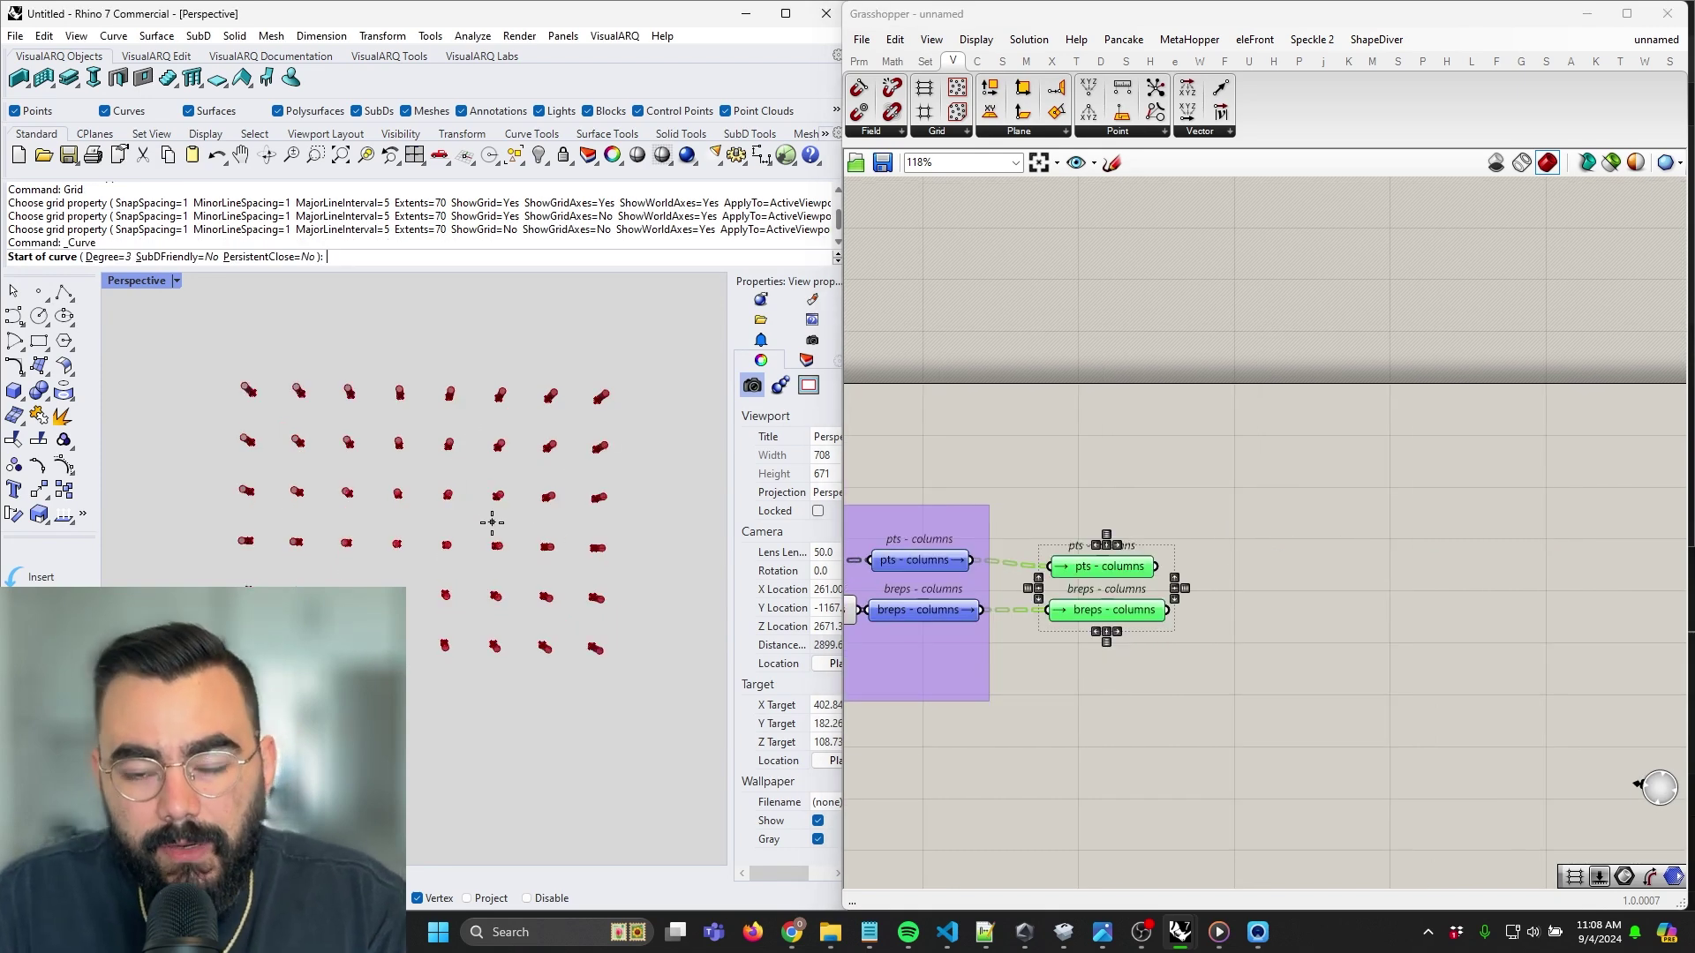
# Draw a closed freeform degree-3 curve in the Rhino Perspective view that encloses the inner part of the column grid
pyautogui.click(630, 495)
pyautogui.click(574, 471)
pyautogui.click(572, 414)
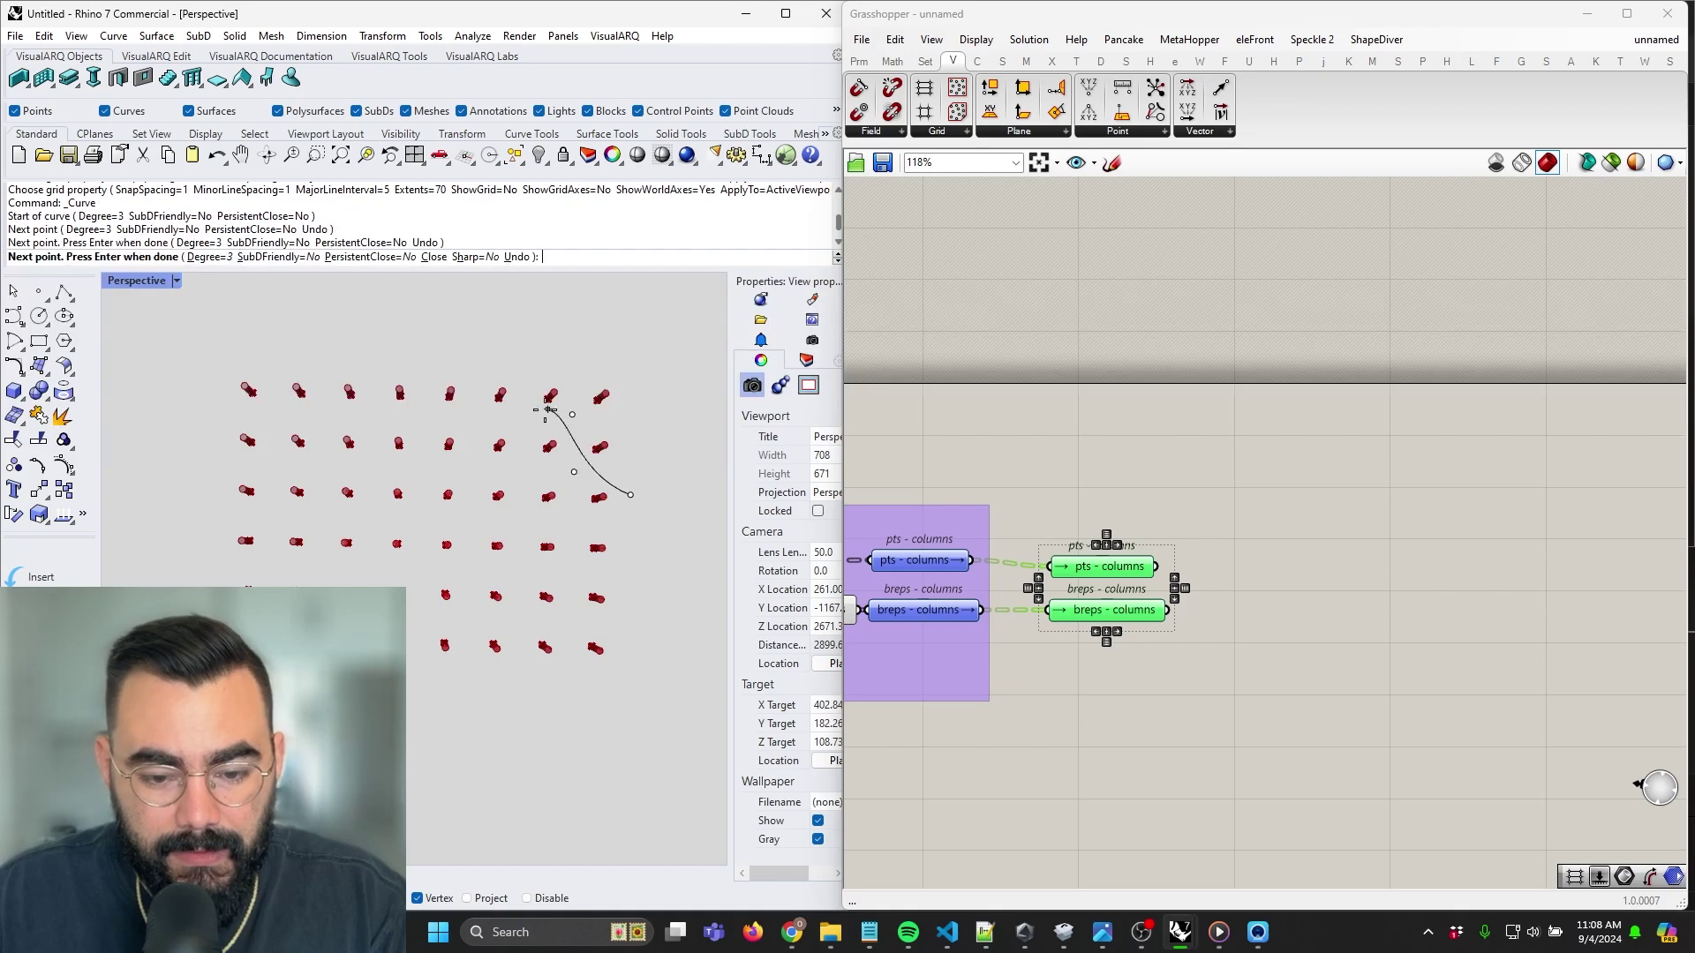
pyautogui.click(447, 403)
pyautogui.click(275, 452)
pyautogui.click(286, 524)
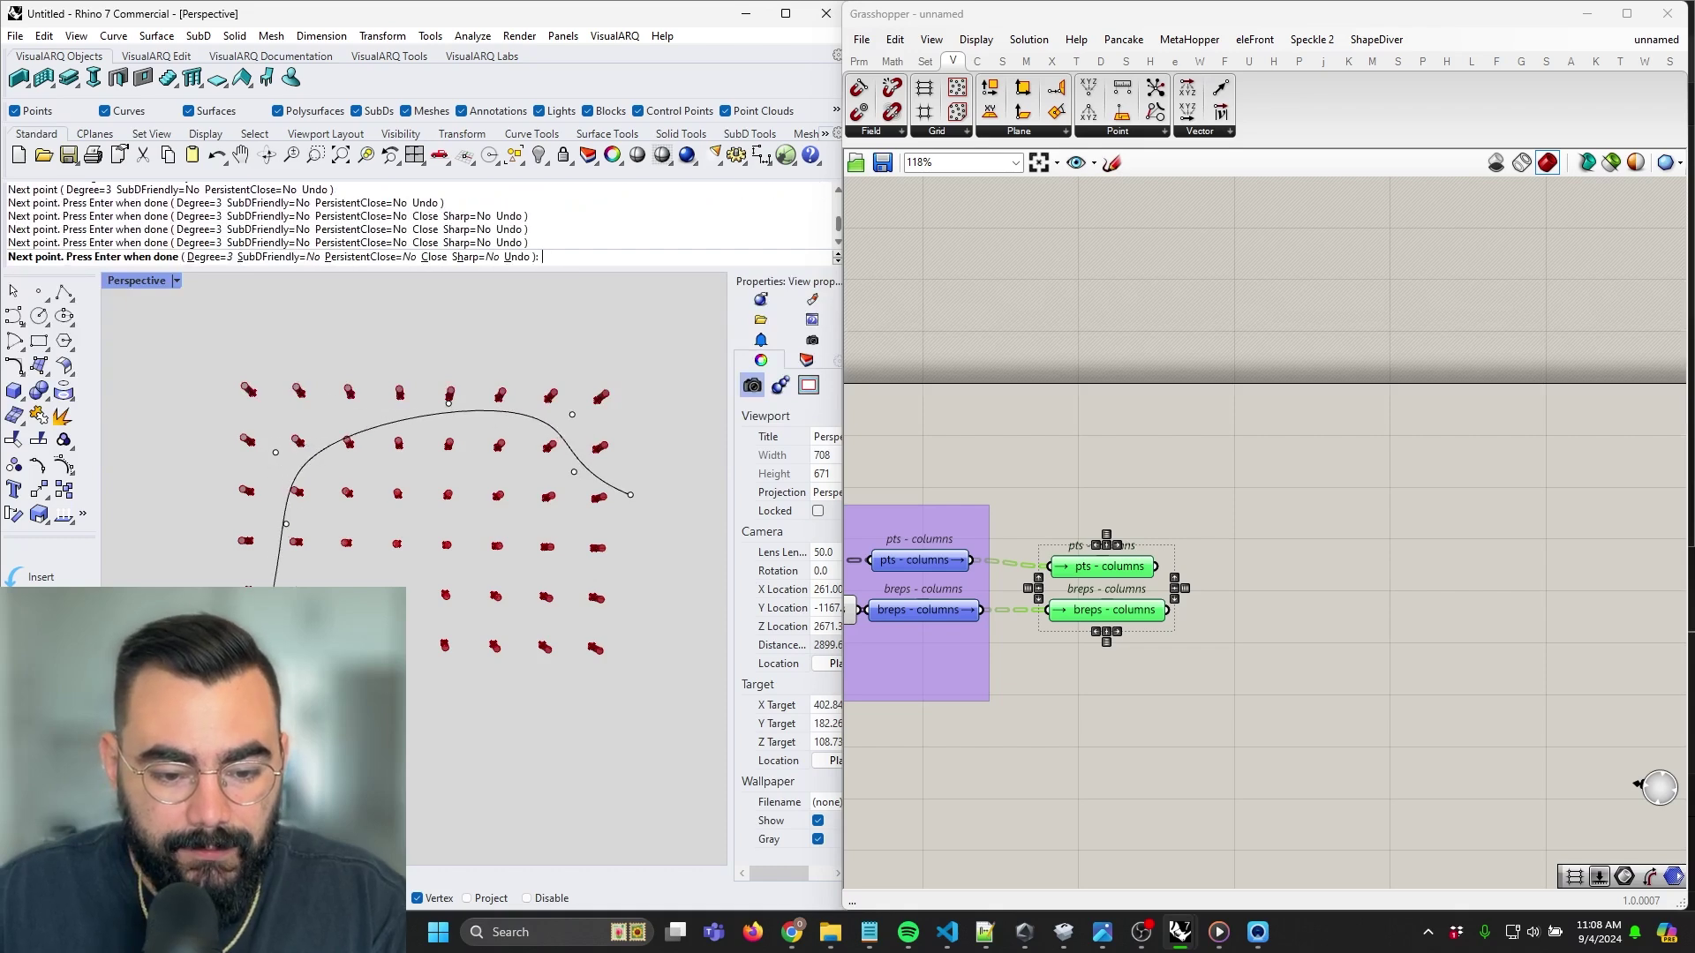
pyautogui.click(295, 617)
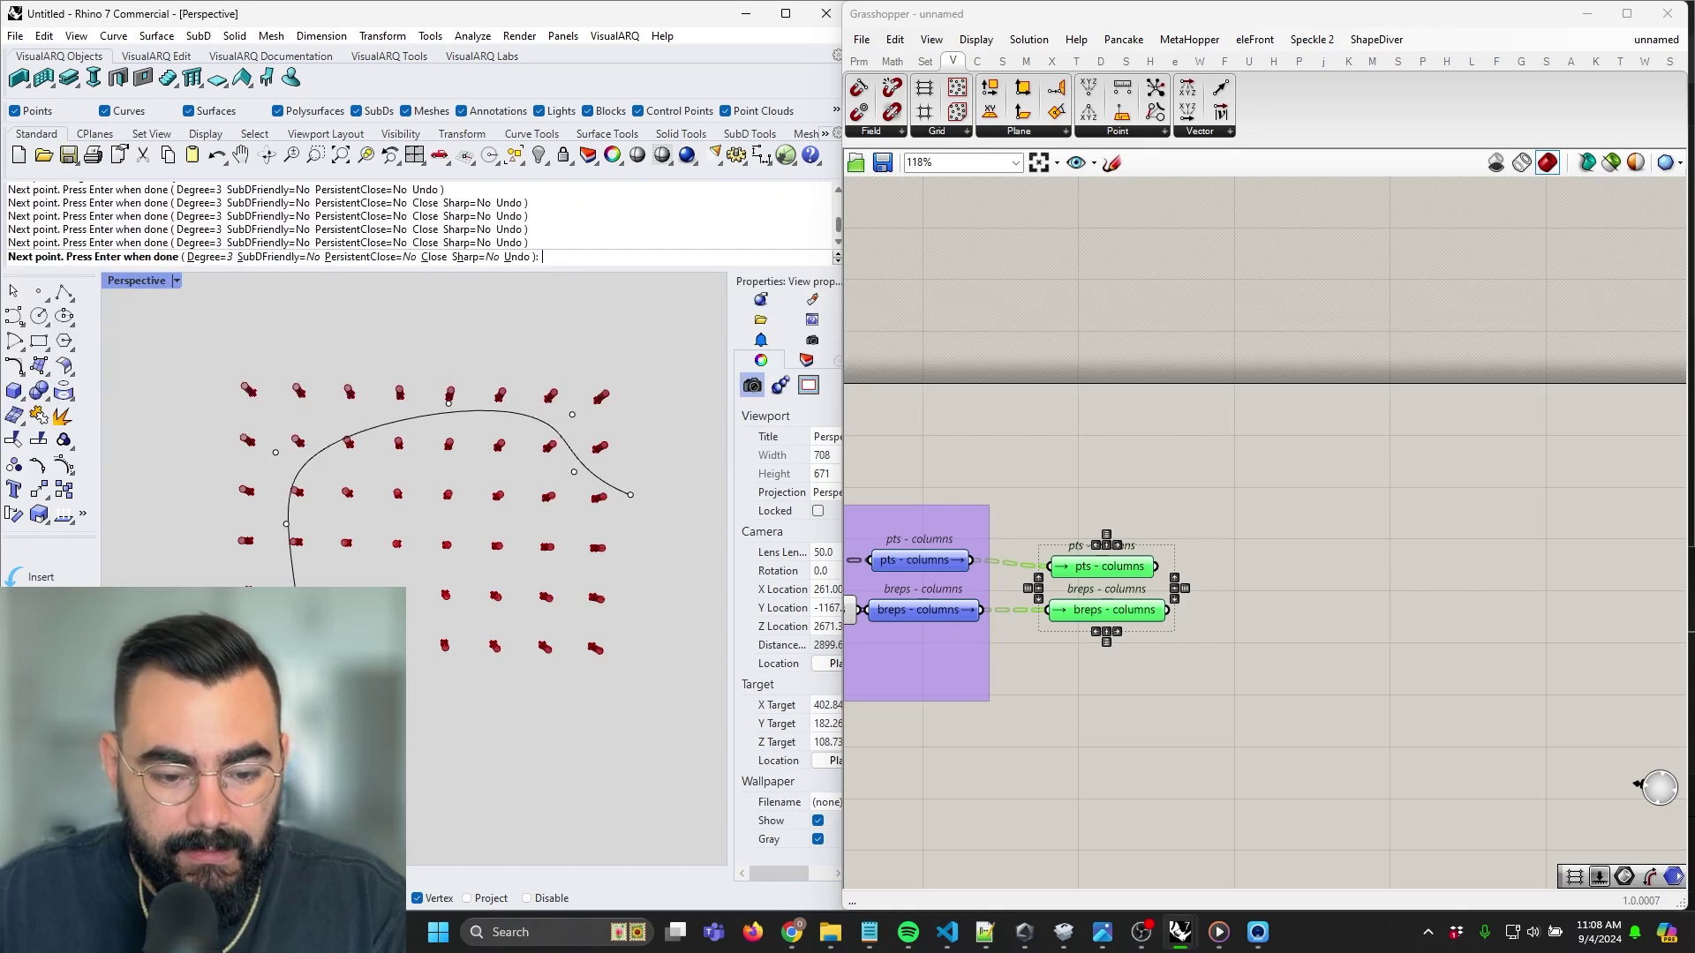
pyautogui.click(427, 585)
pyautogui.click(574, 588)
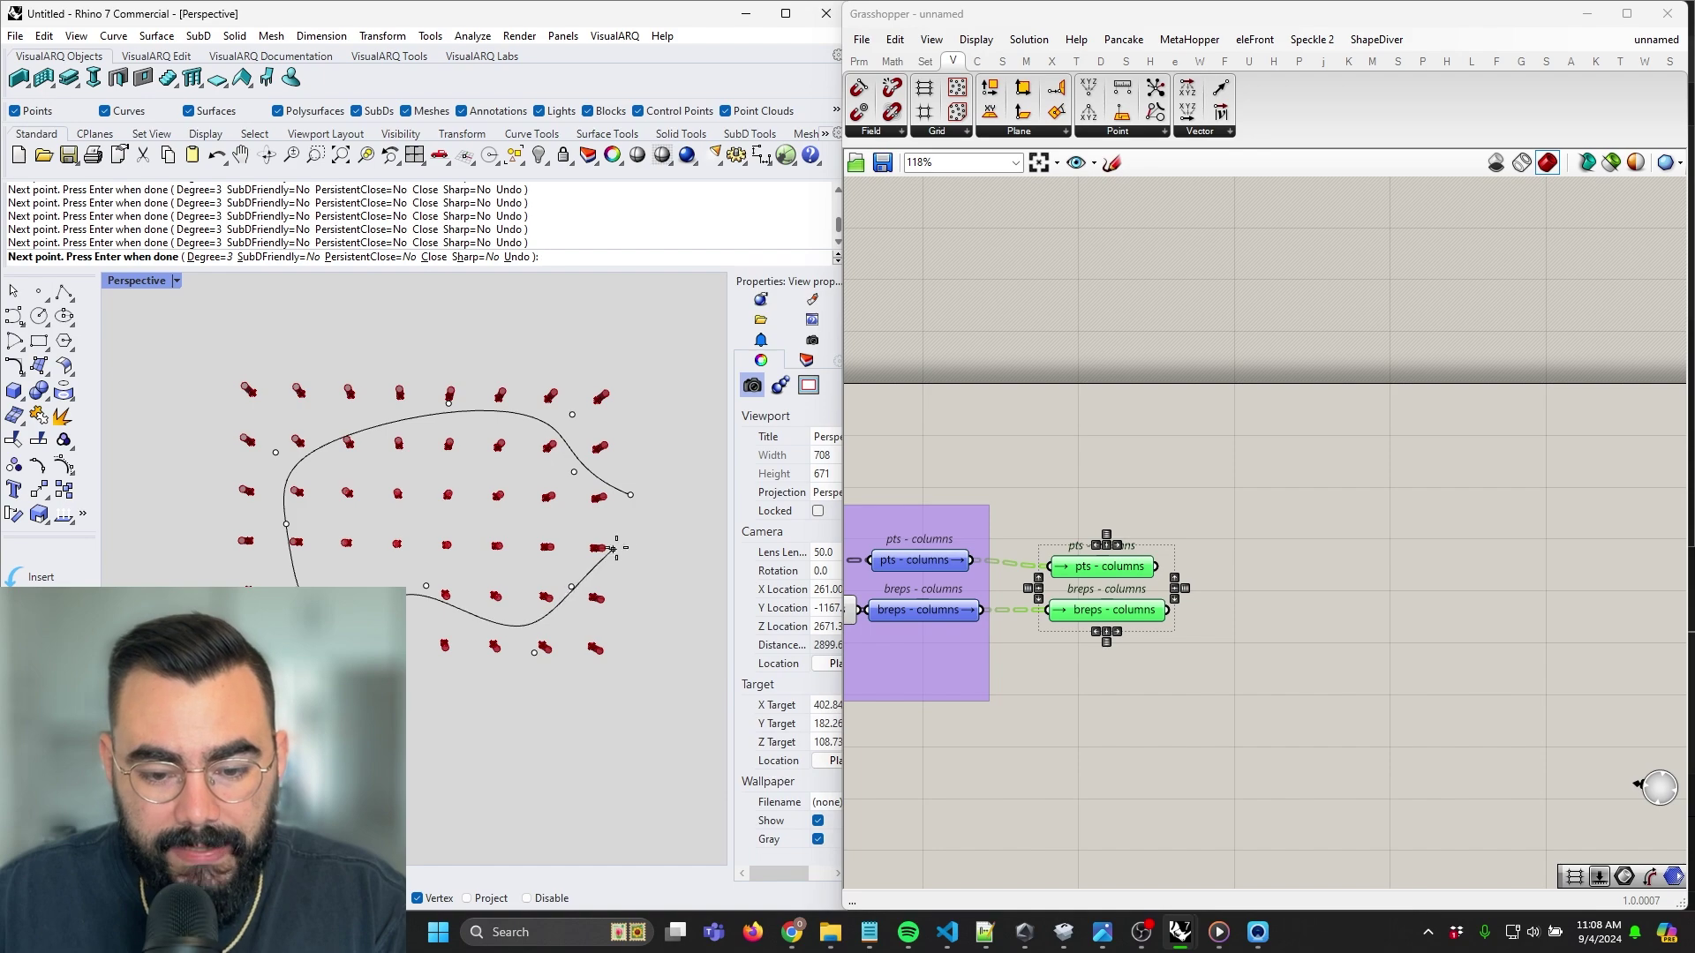
pyautogui.click(548, 547)
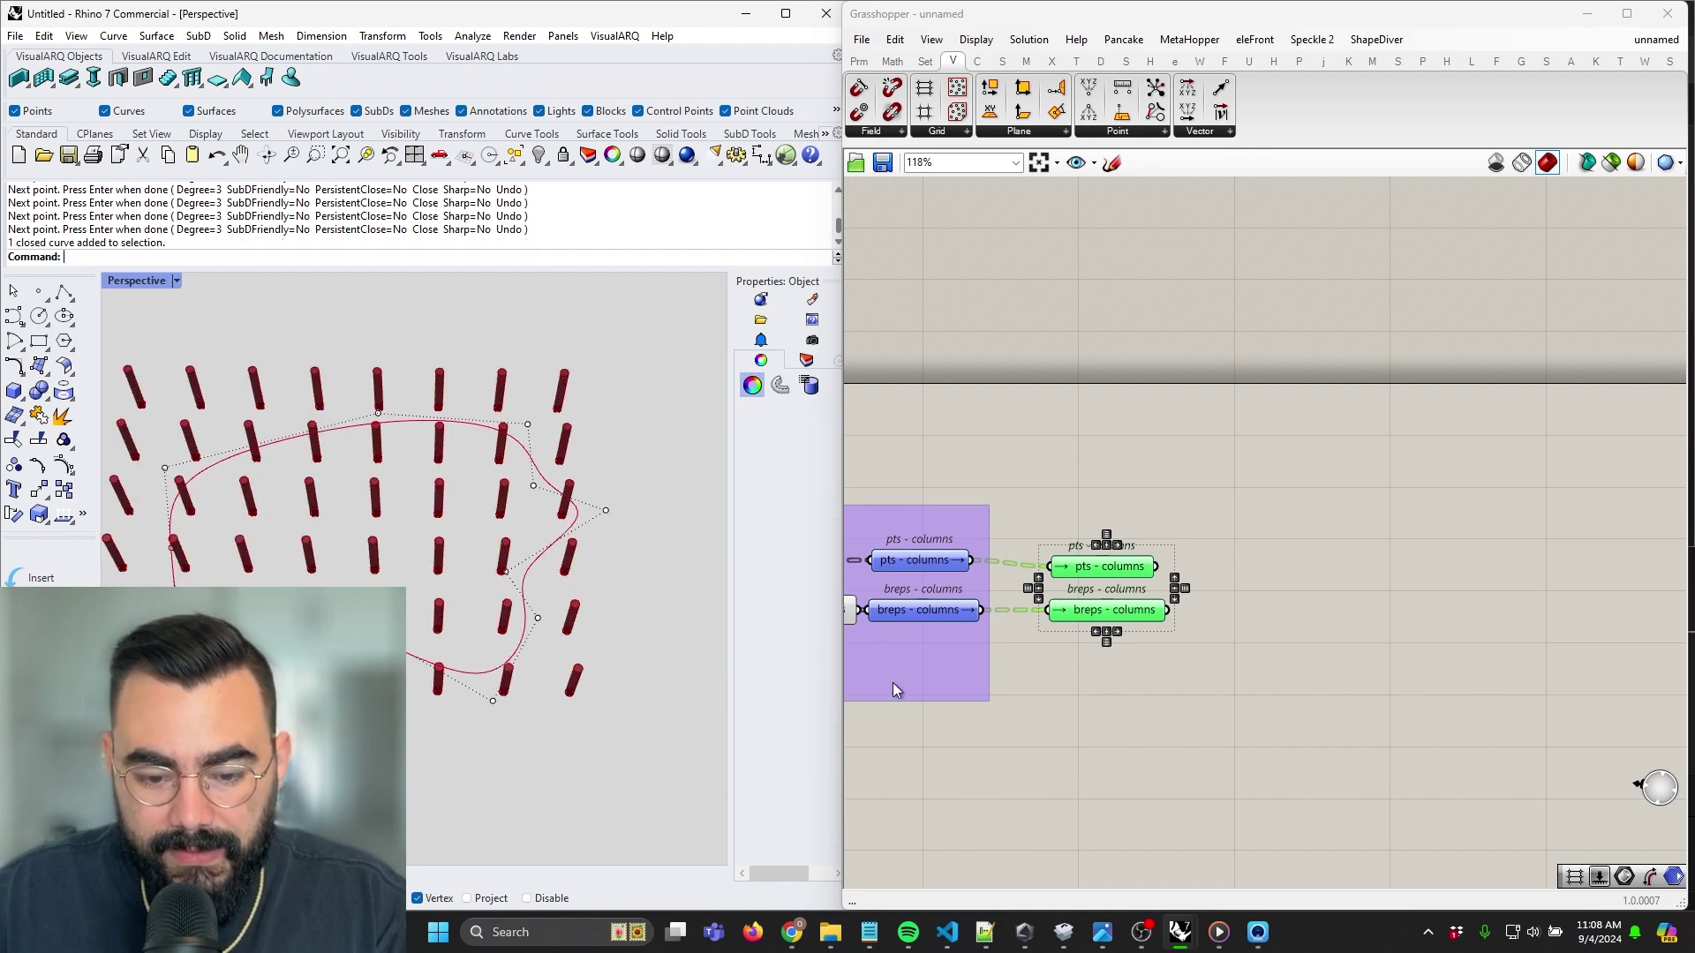
# Add a Geometry parameter below the Column Height slider in Grasshopper and reference the closed boundary curve in it
pyautogui.scroll(-4, 892, 682)
pyautogui.scroll(5, 1130, 678)
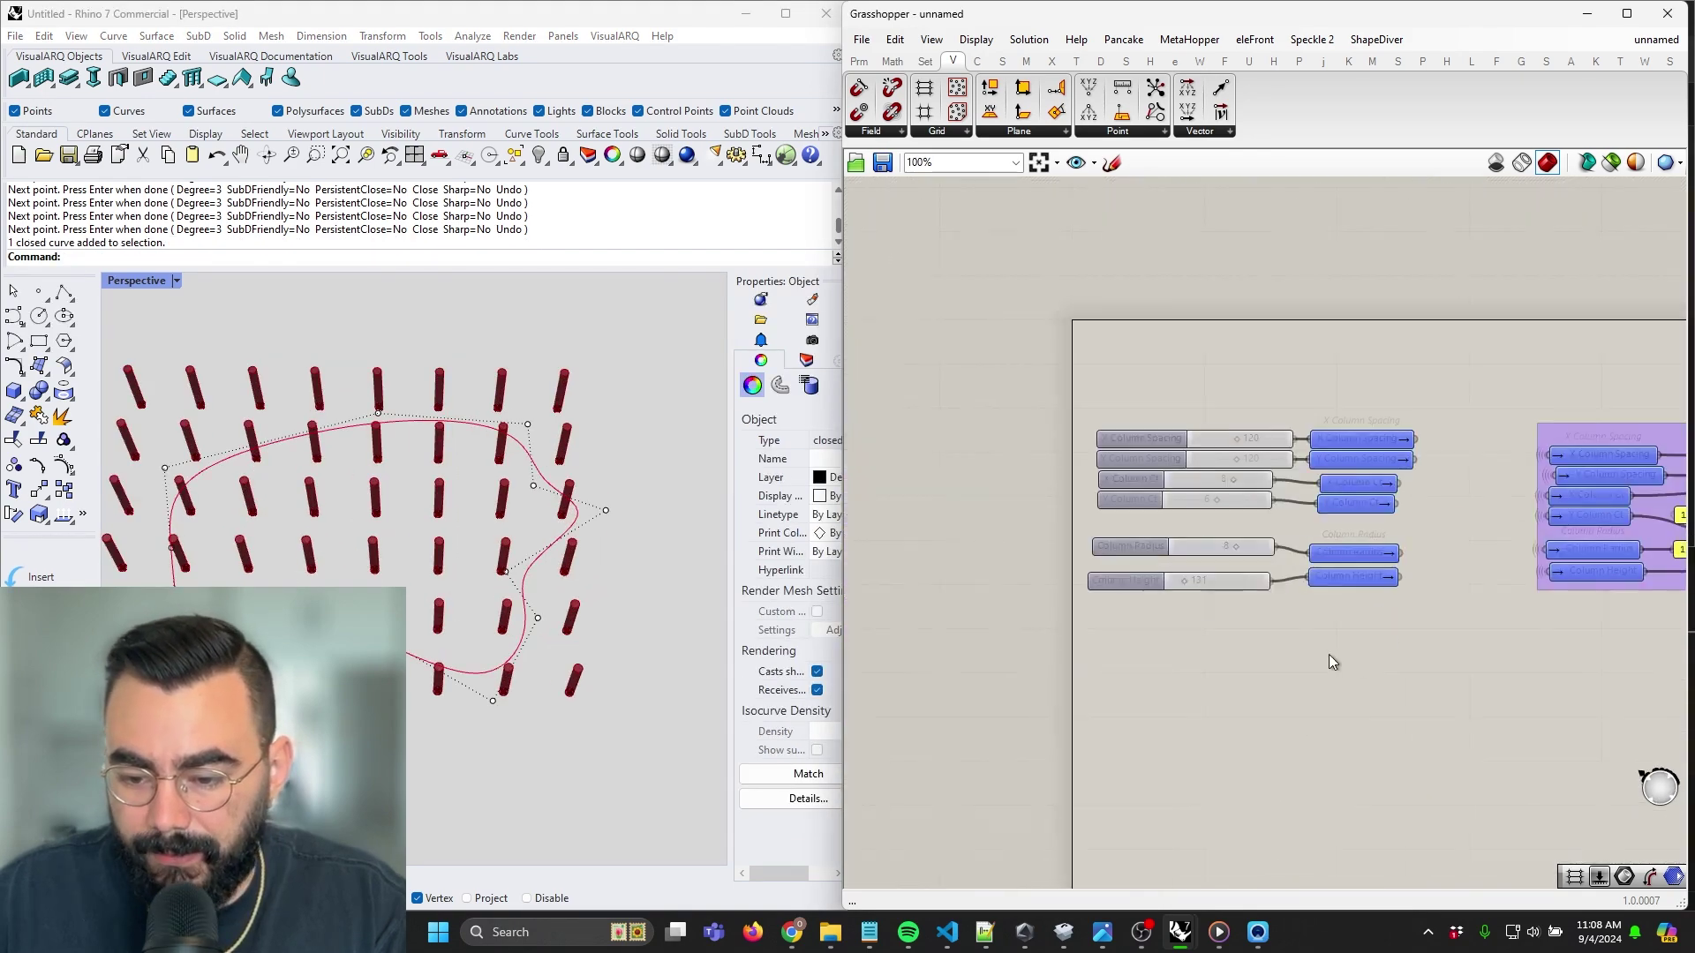
pyautogui.doubleClick(1248, 675)
pyautogui.write('geo')
pyautogui.press('Return')
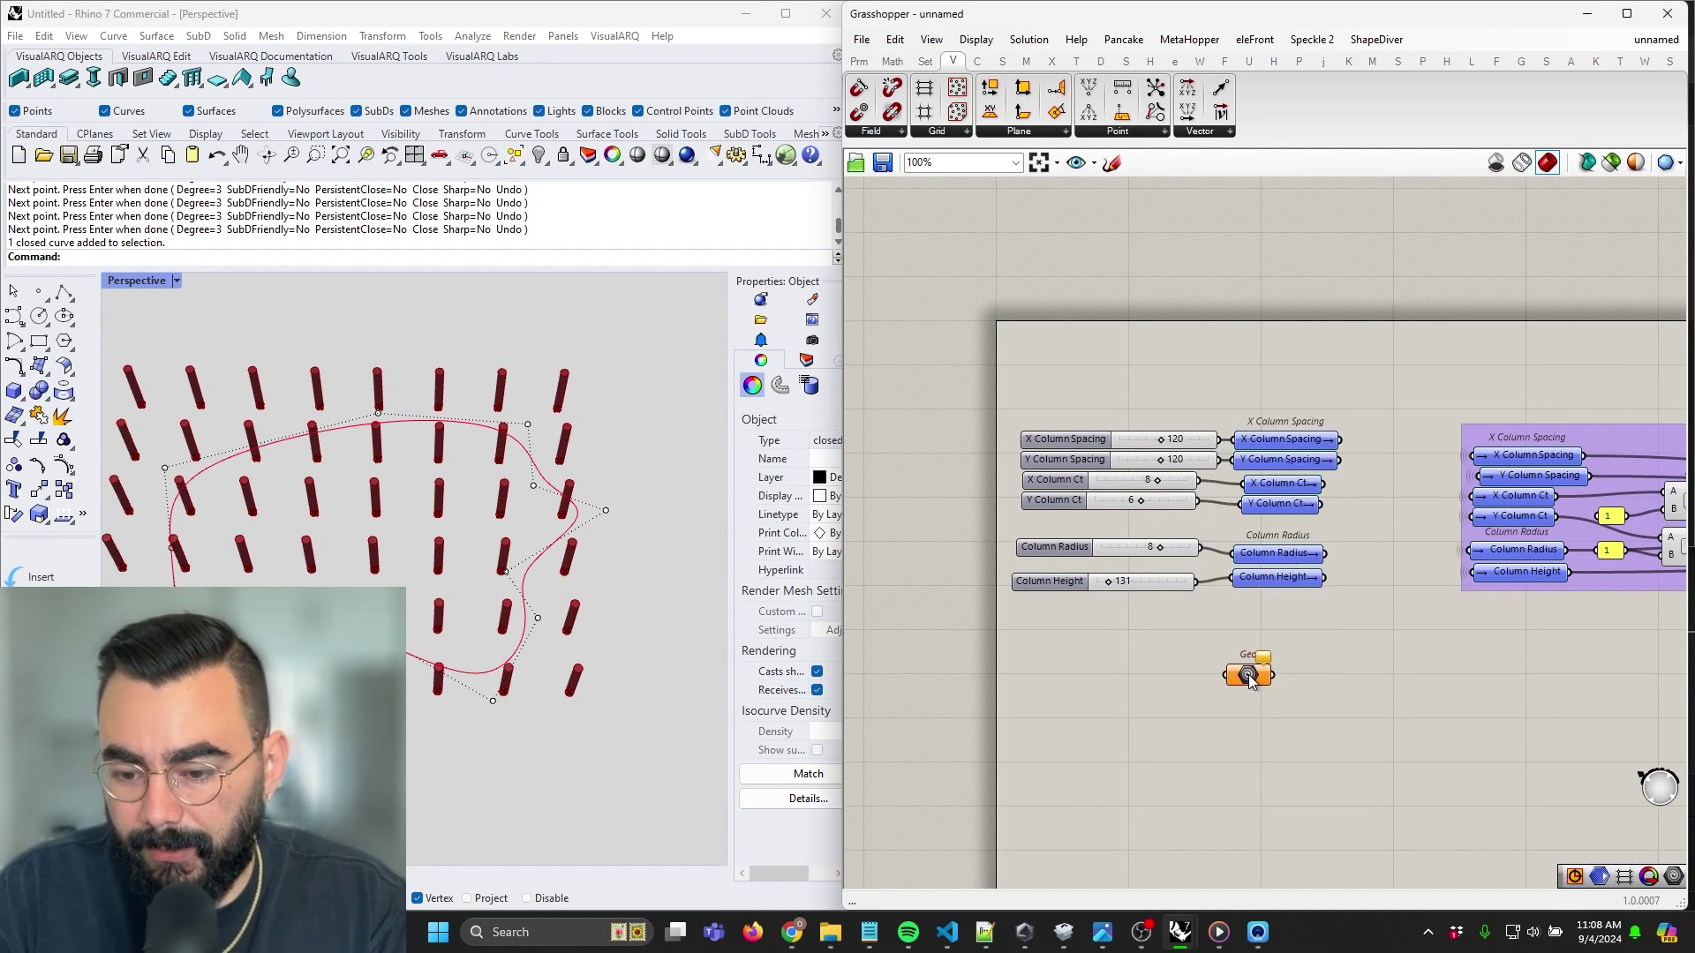
pyautogui.rightClick(1247, 674)
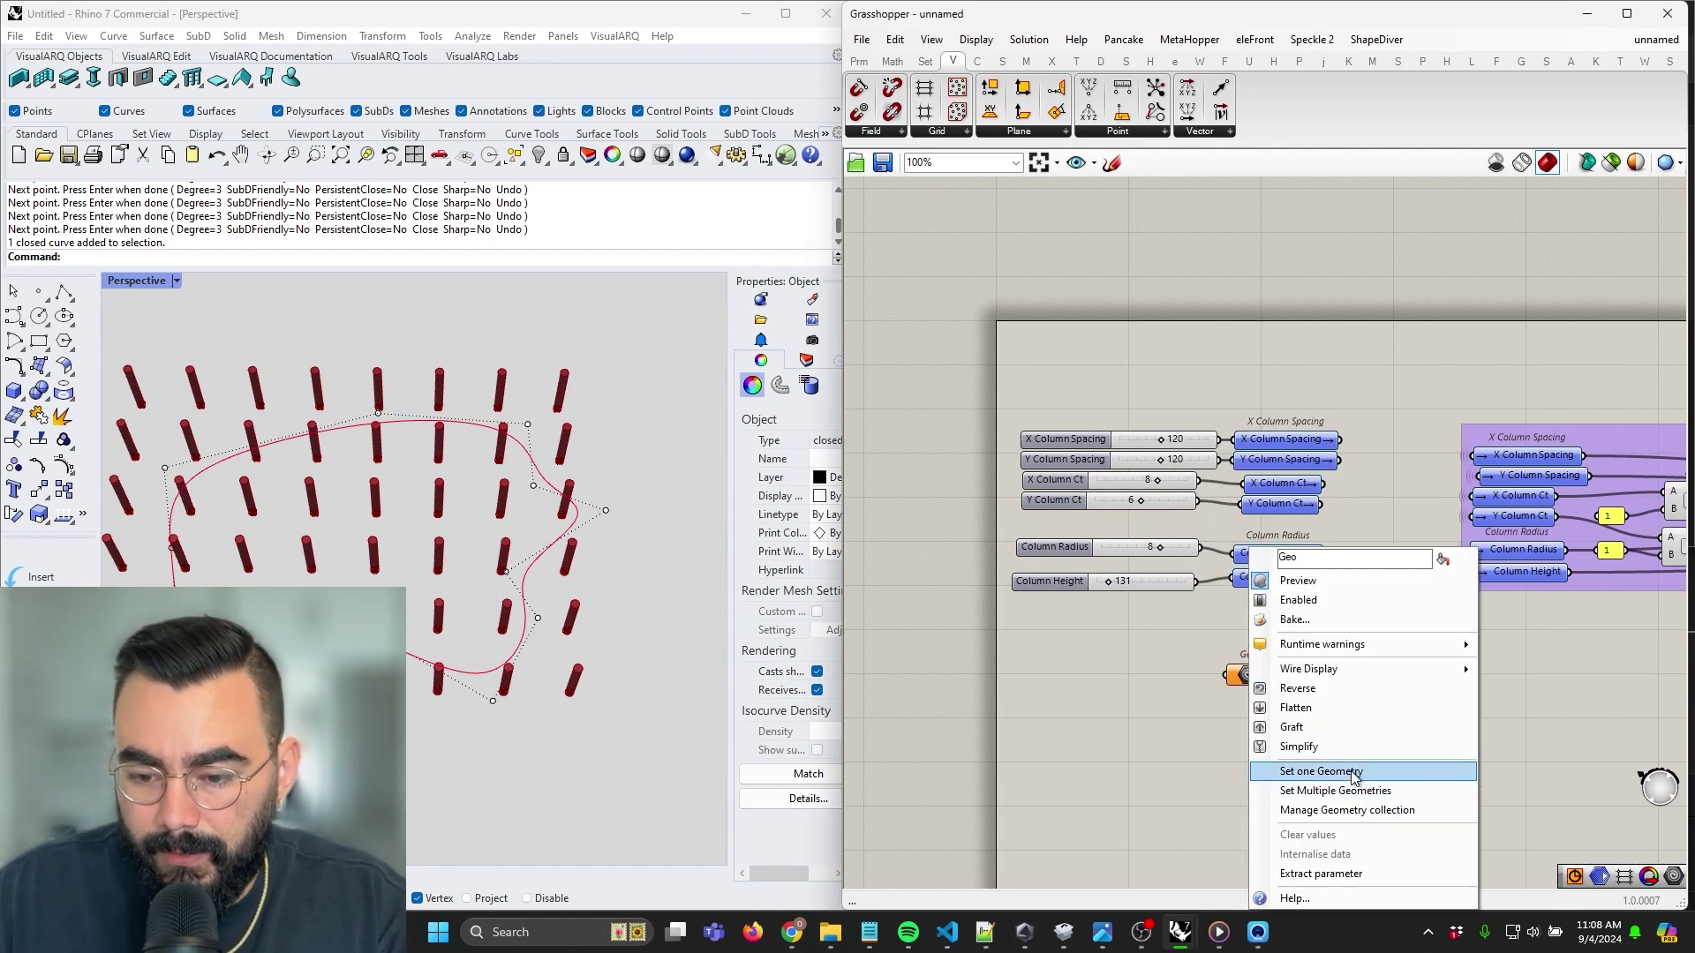
pyautogui.click(1333, 771)
pyautogui.moveTo(1248, 675); pyautogui.dragTo(1072, 680)
# Add a Remote Sender named "crv - boundary" fed by the boundary Geo parameter, and place its receiver below the "breps - columns" receiver
pyautogui.doubleClick(1260, 706)
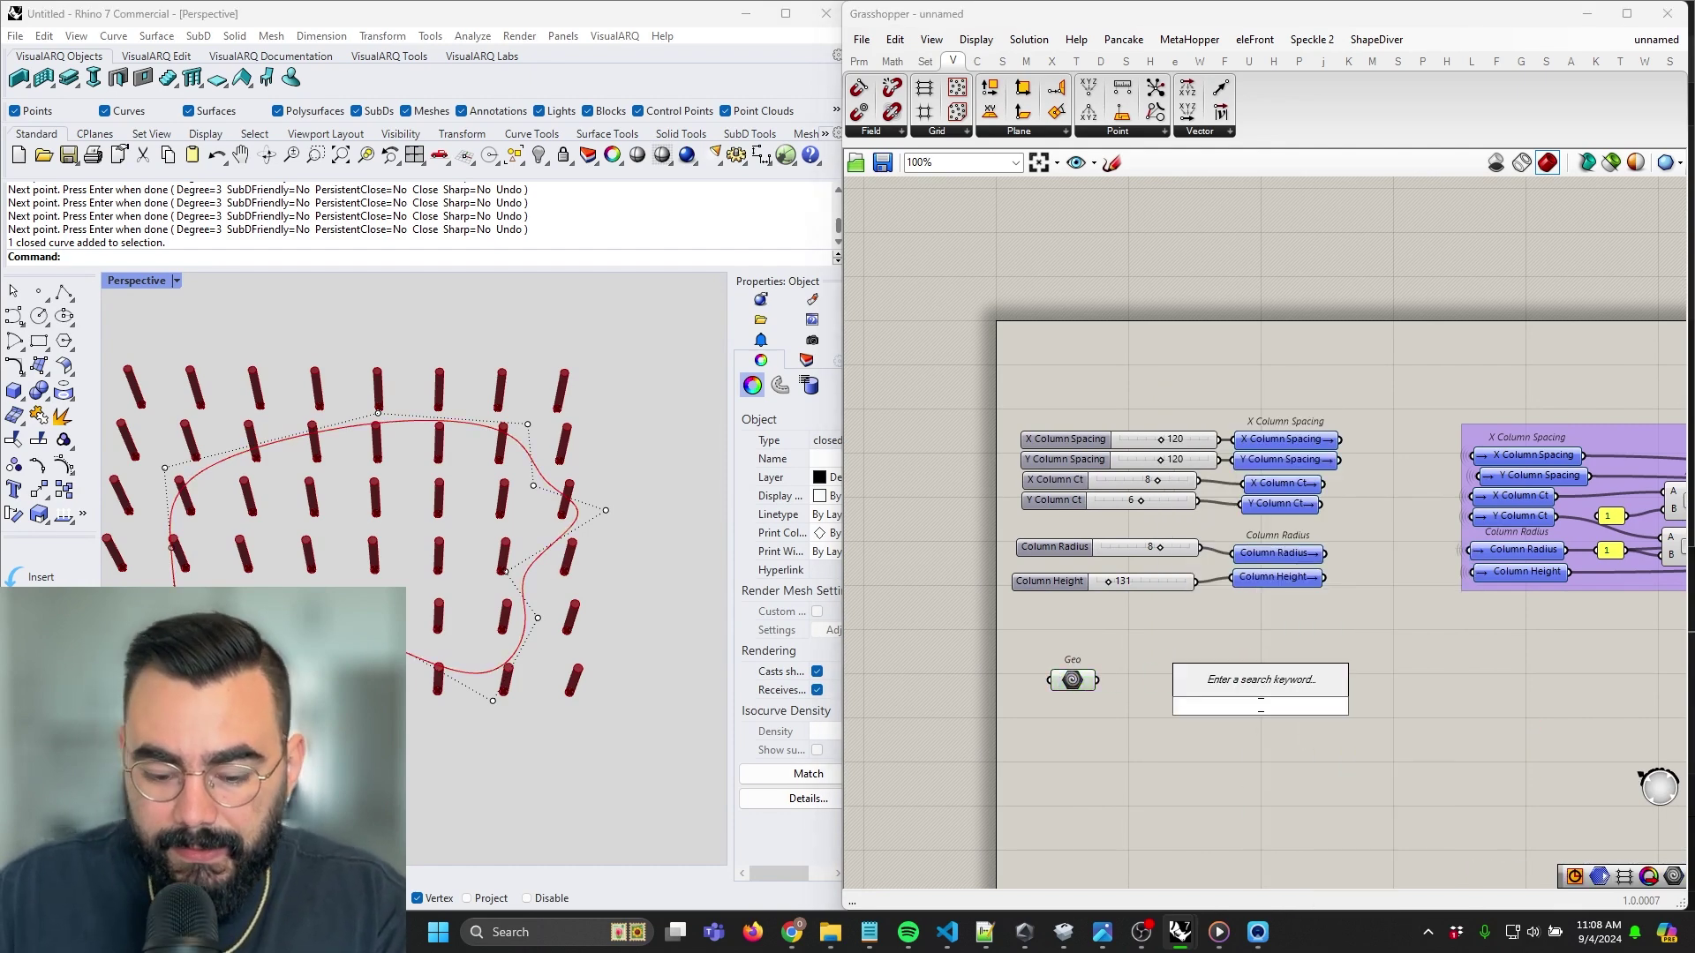
pyautogui.write('se=cr')
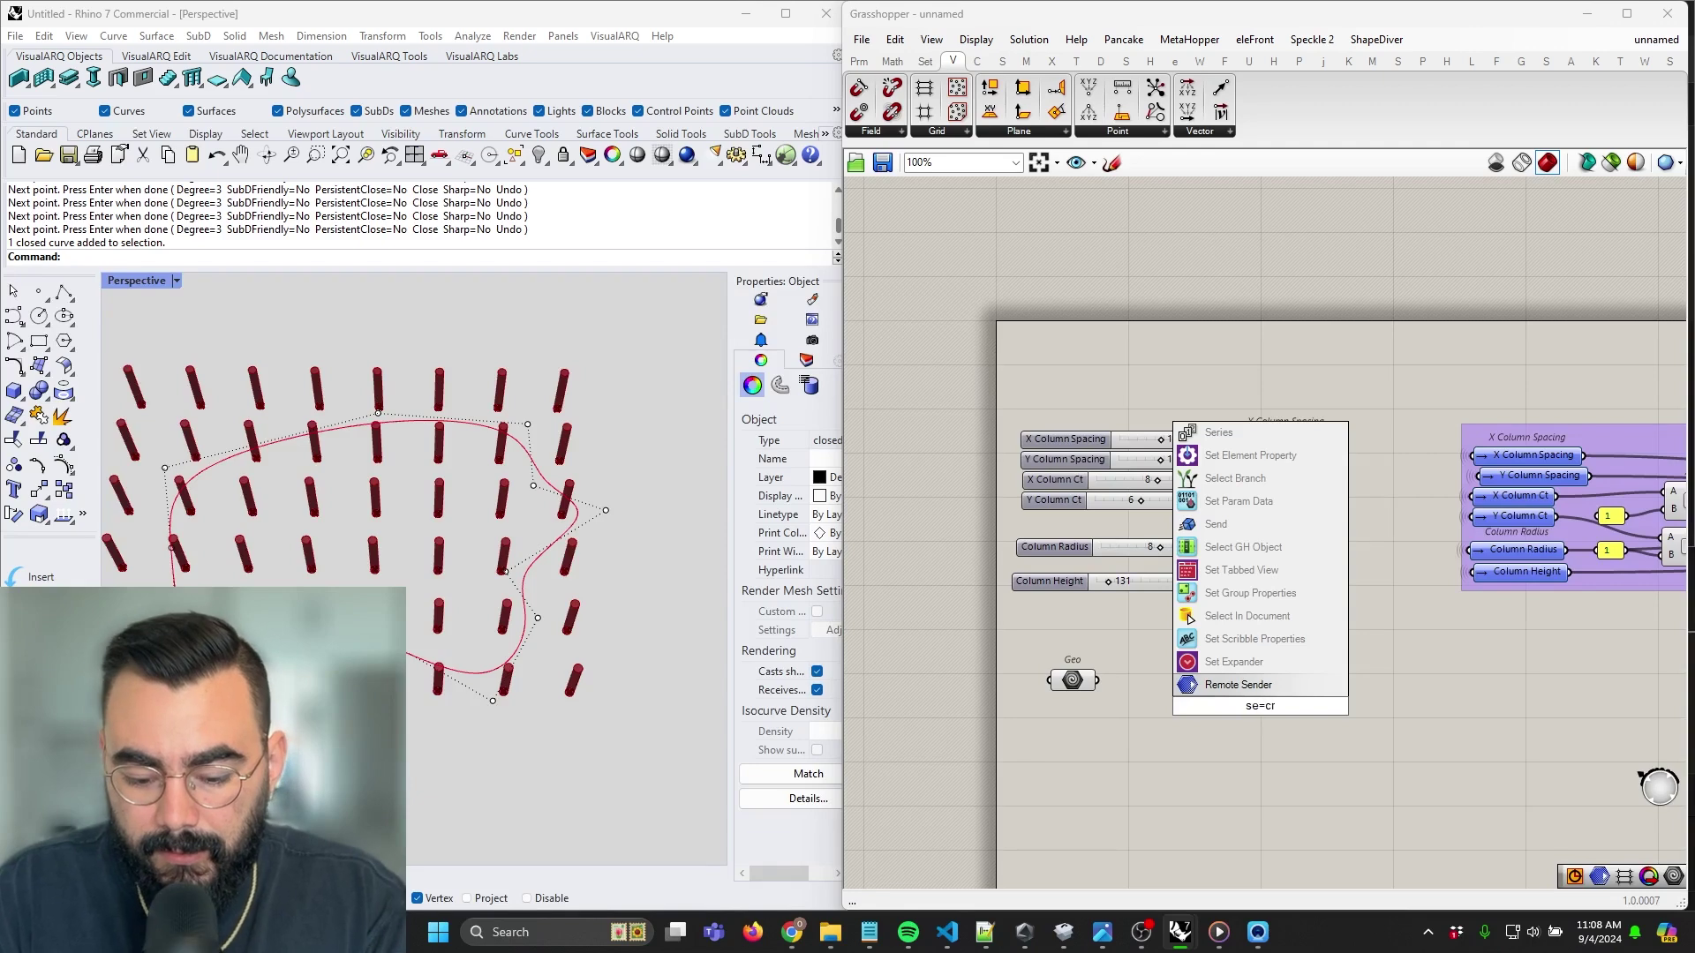
pyautogui.write('v - Bu')
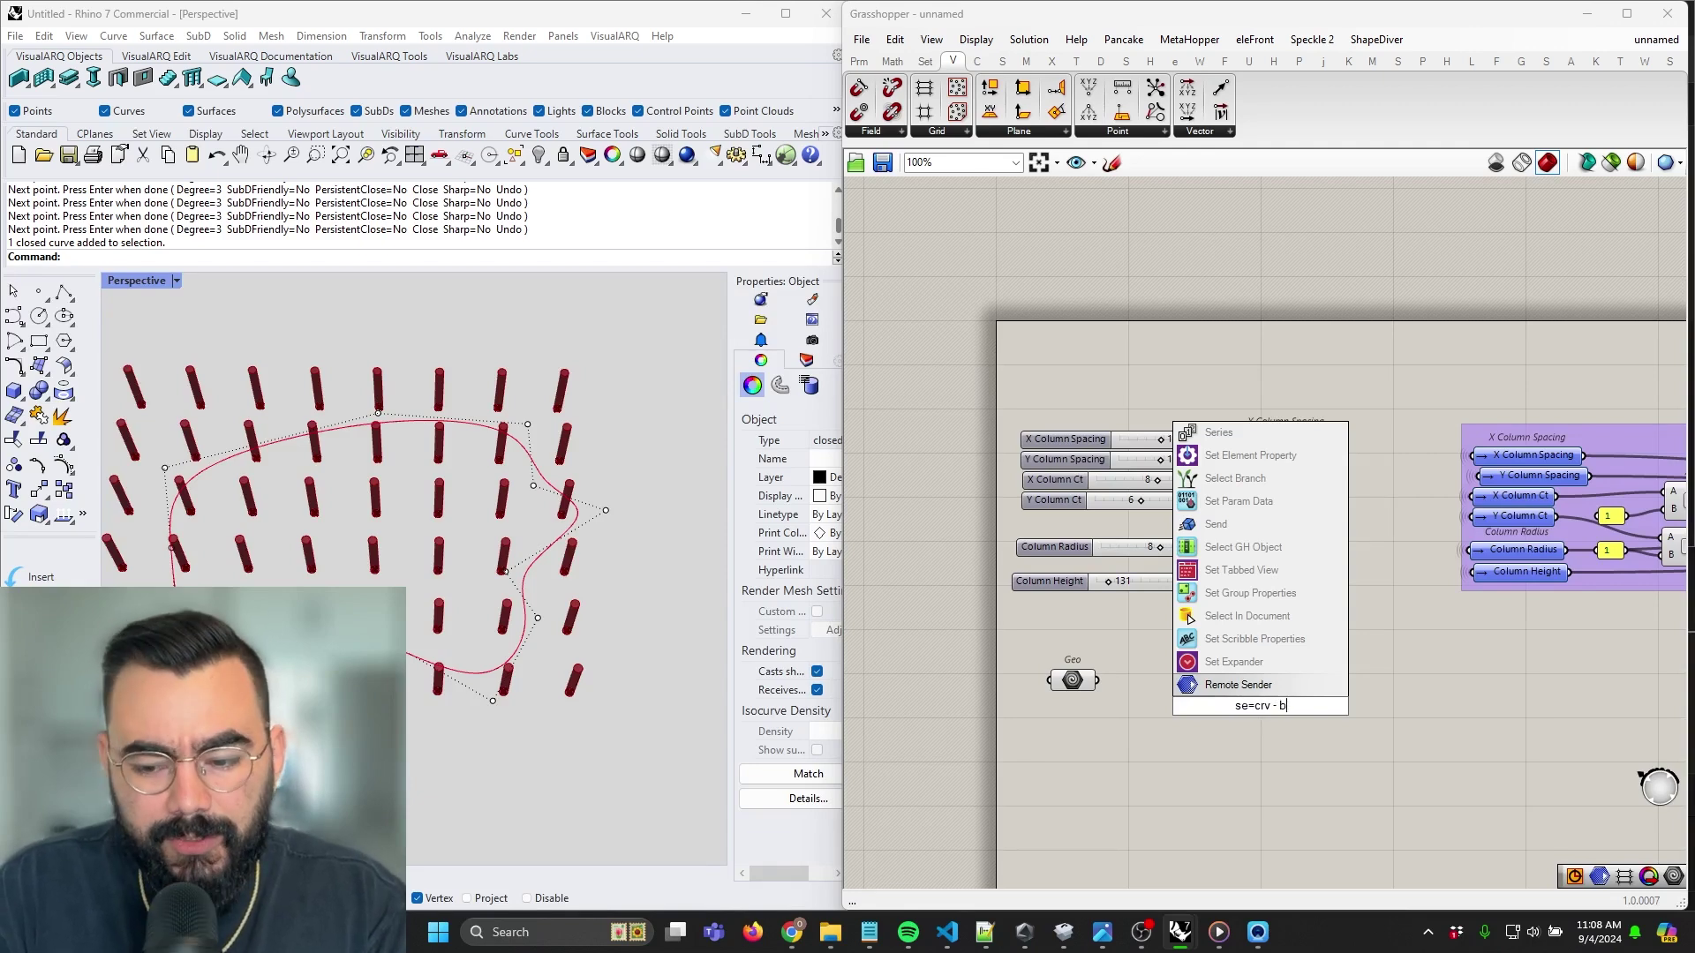
pyautogui.write('undary')
pyautogui.press('Return')
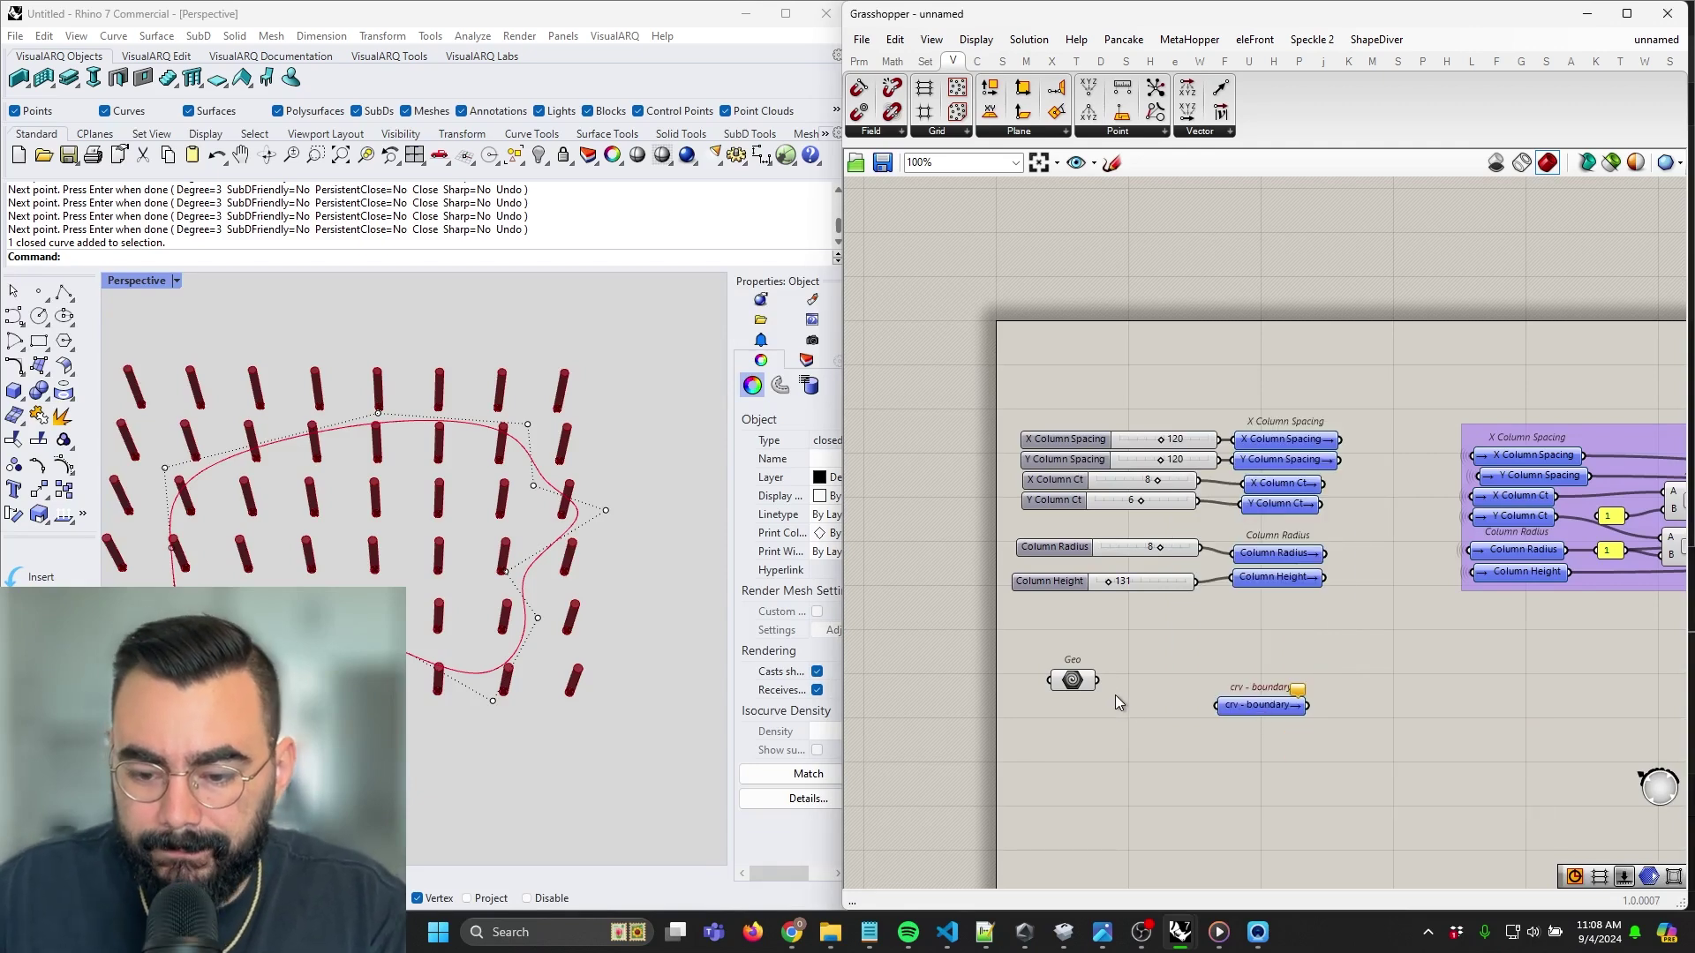
pyautogui.moveTo(1230, 706); pyautogui.dragTo(1260, 681)
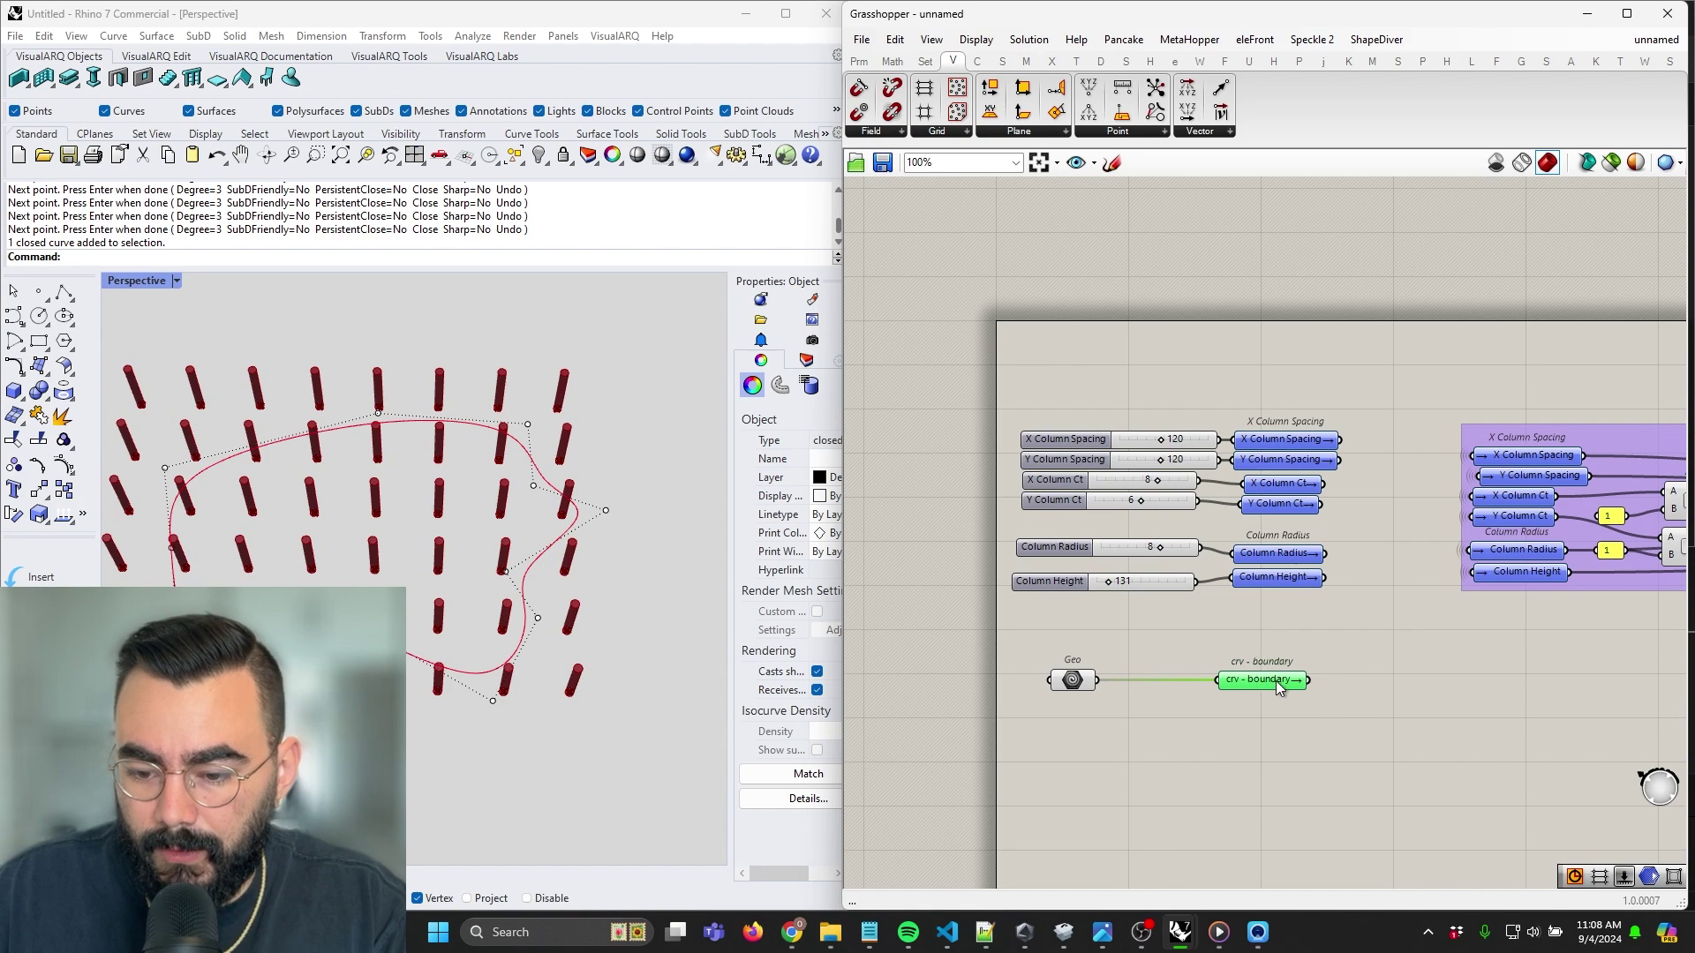
pyautogui.scroll(-5, 1263, 538)
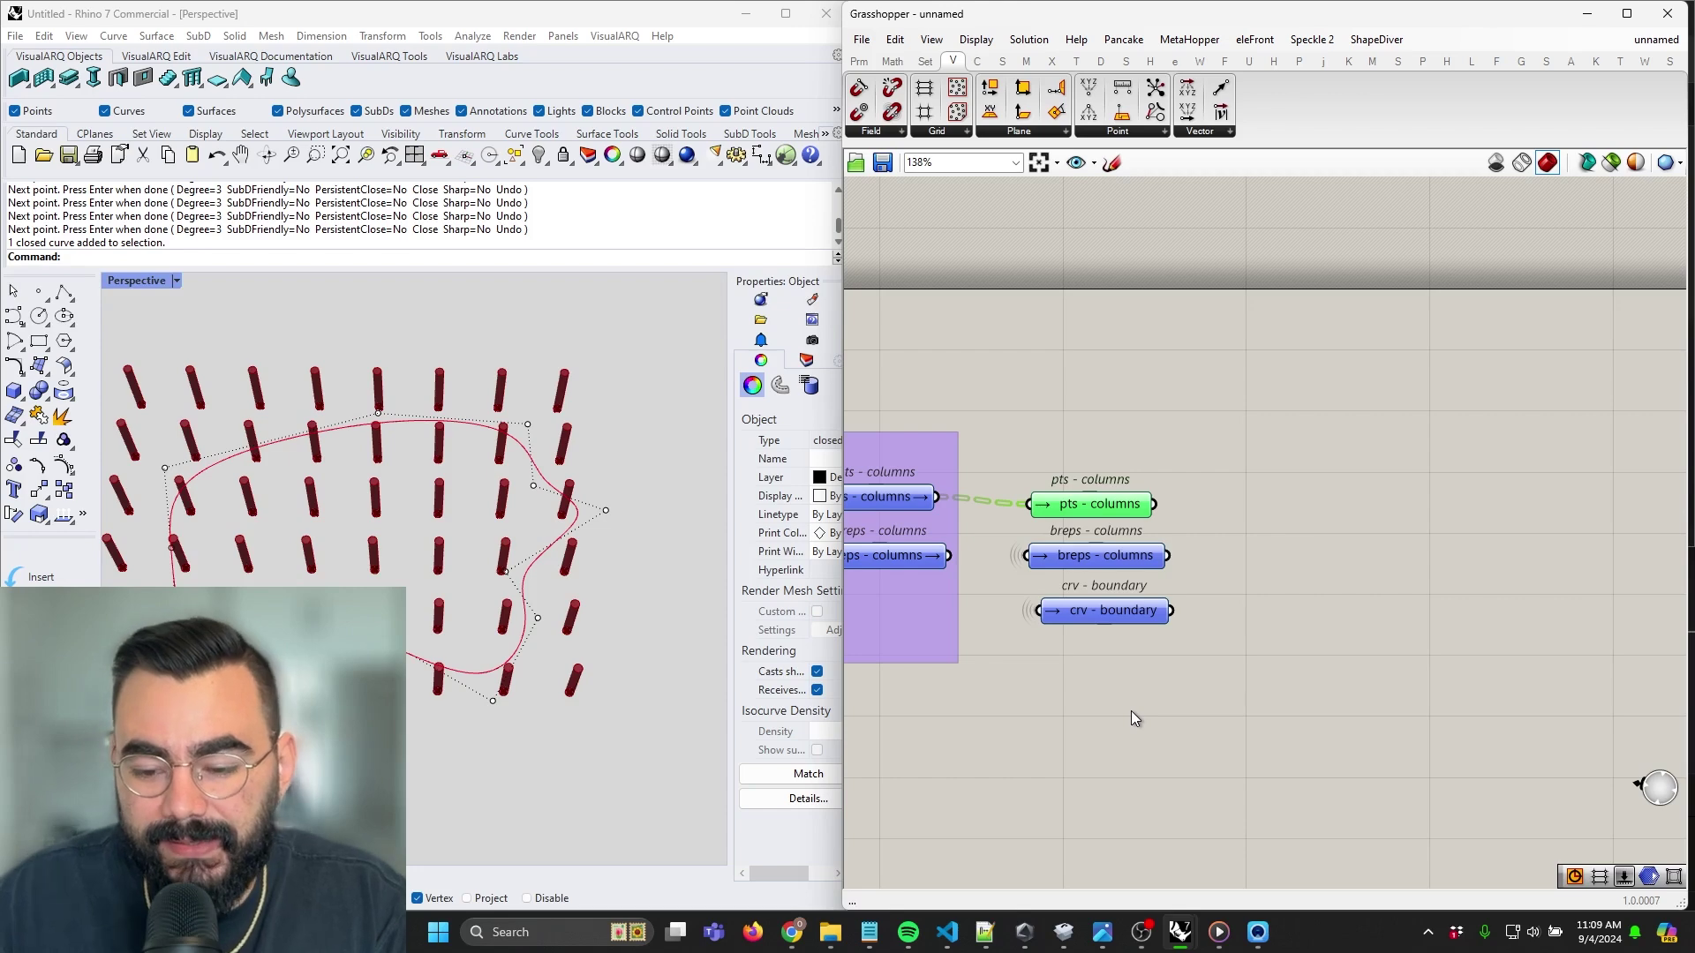
# Add a Point In Curve component with "pts - columns" as its points and "crv - boundary" as its curve
pyautogui.doubleClick(1149, 610)
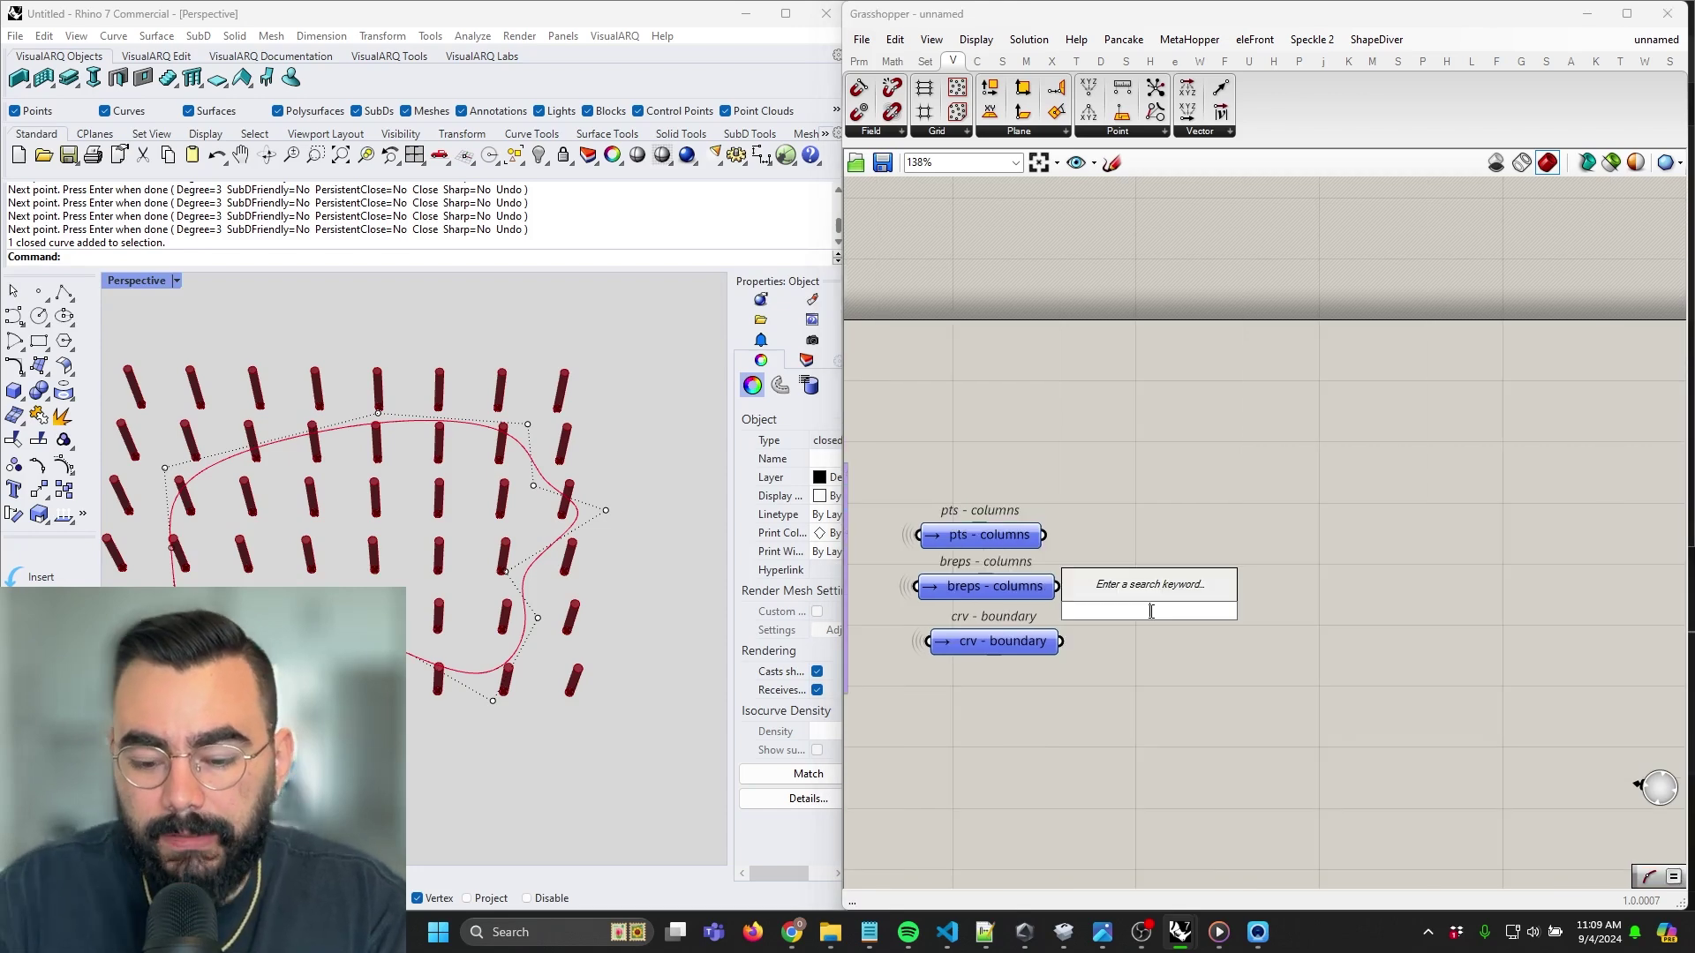
pyautogui.write('pointi')
pyautogui.press('BackSpace')
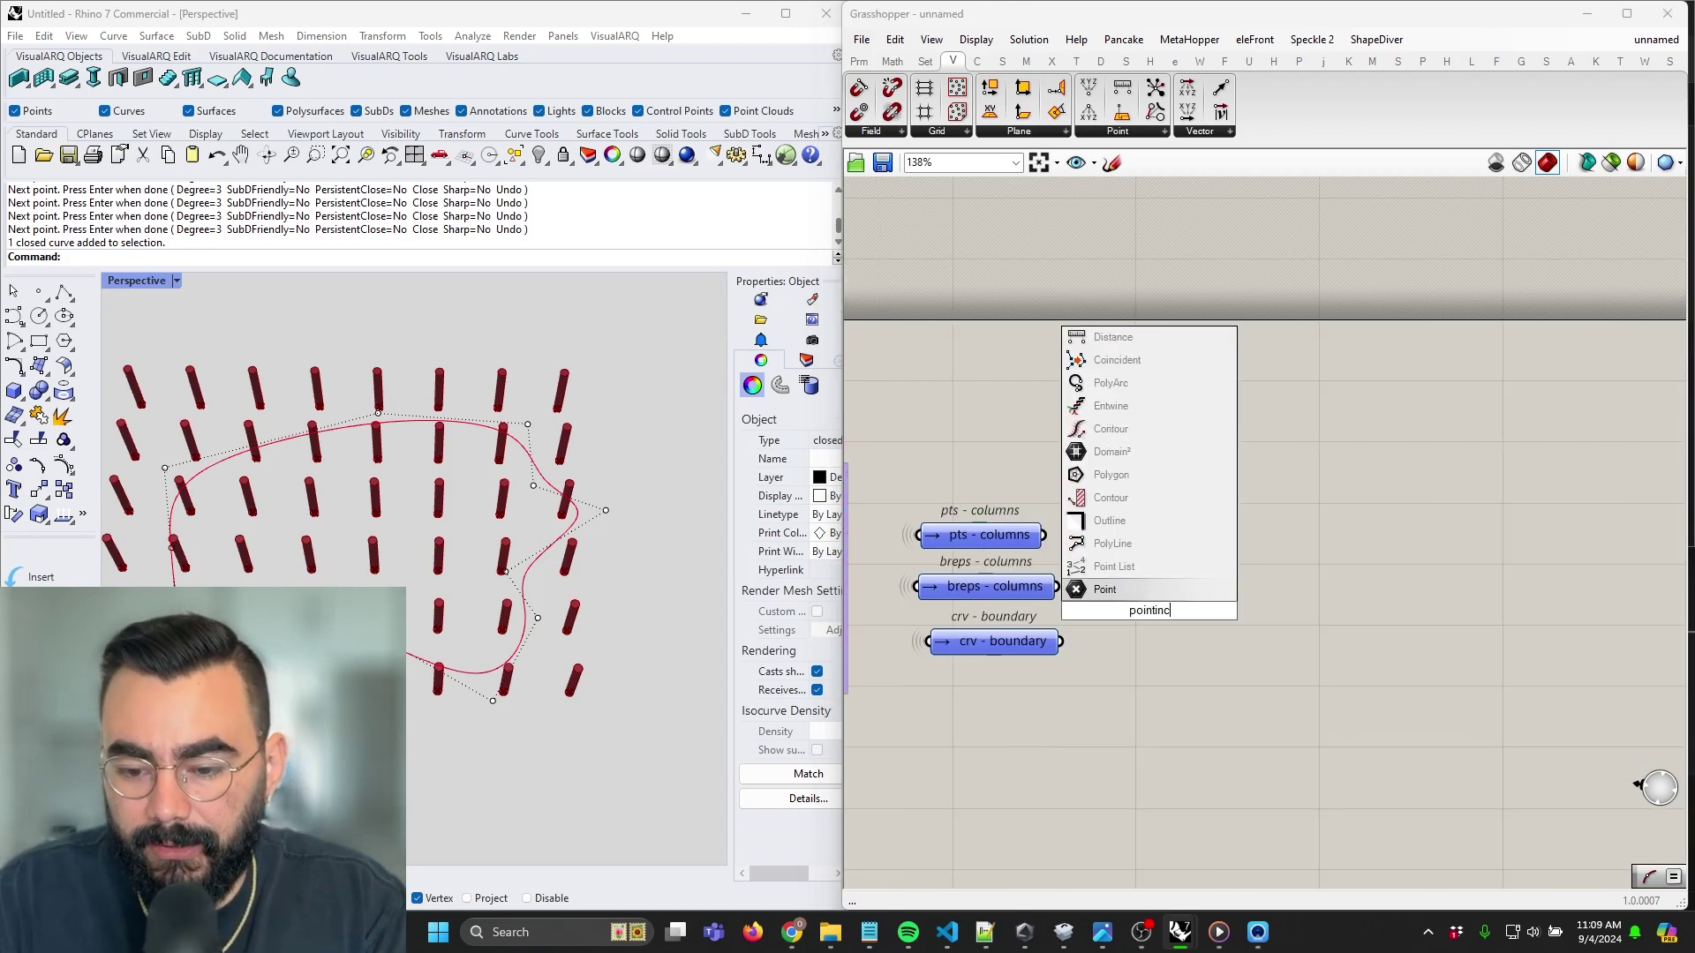
pyautogui.write('inc')
pyautogui.press('Up')
pyautogui.press('Up')
pyautogui.press('Up')
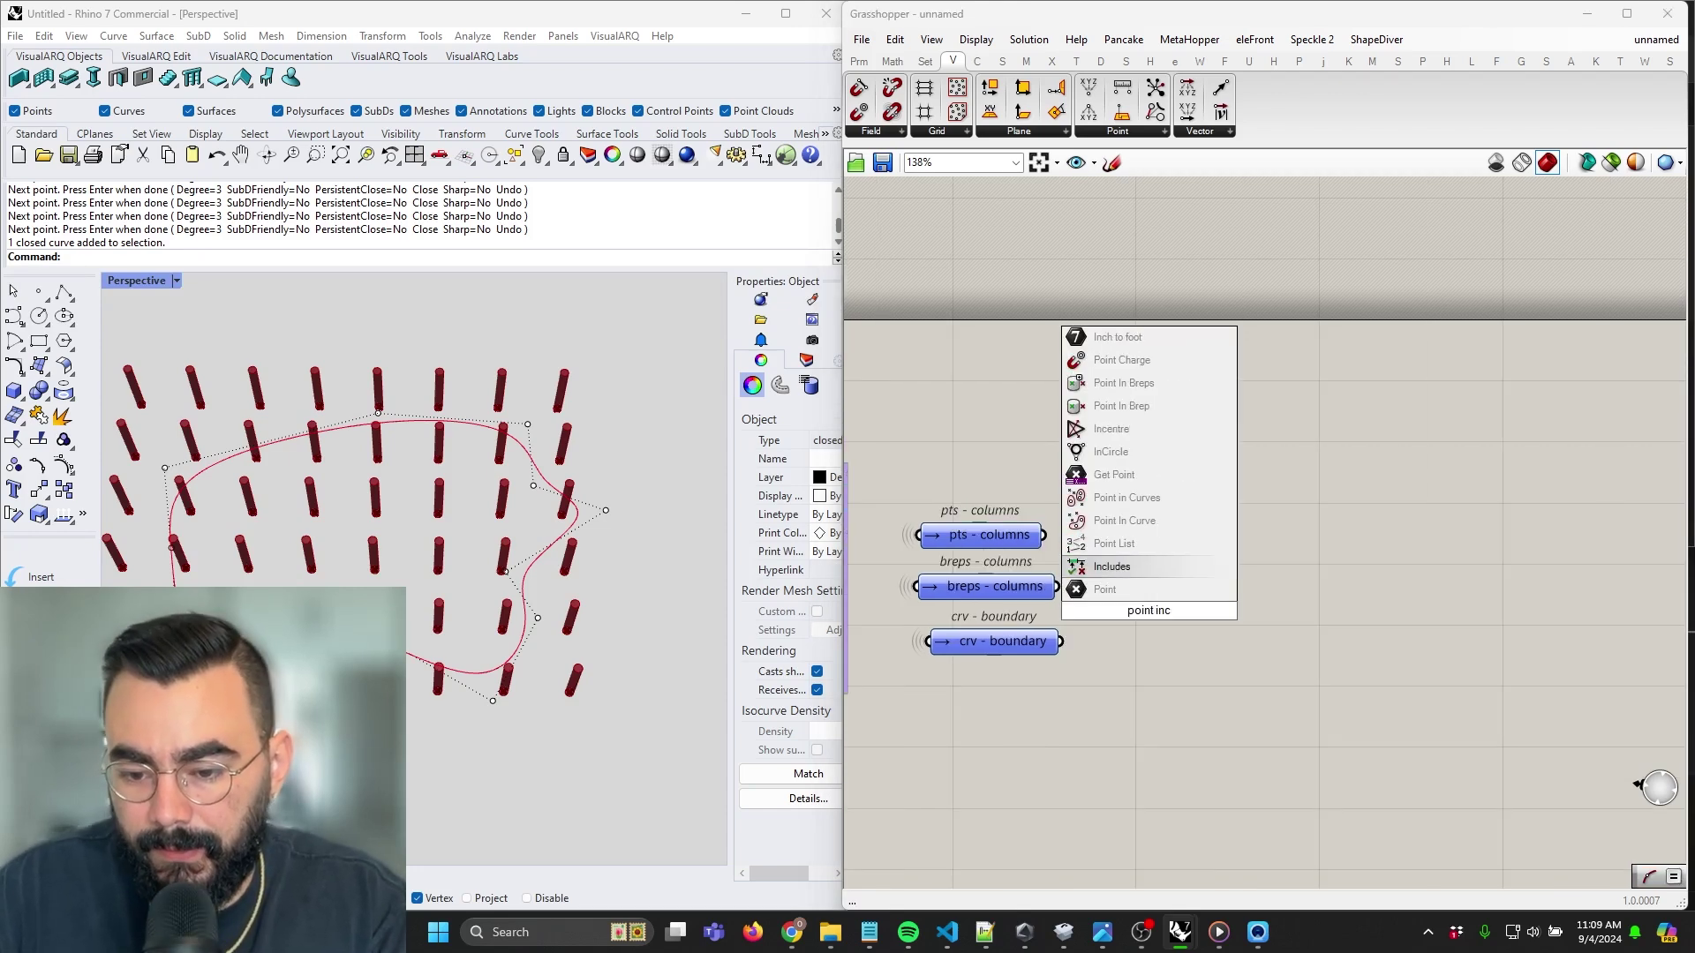
pyautogui.press('Return')
pyautogui.moveTo(1147, 611); pyautogui.dragTo(1189, 600, button='right')
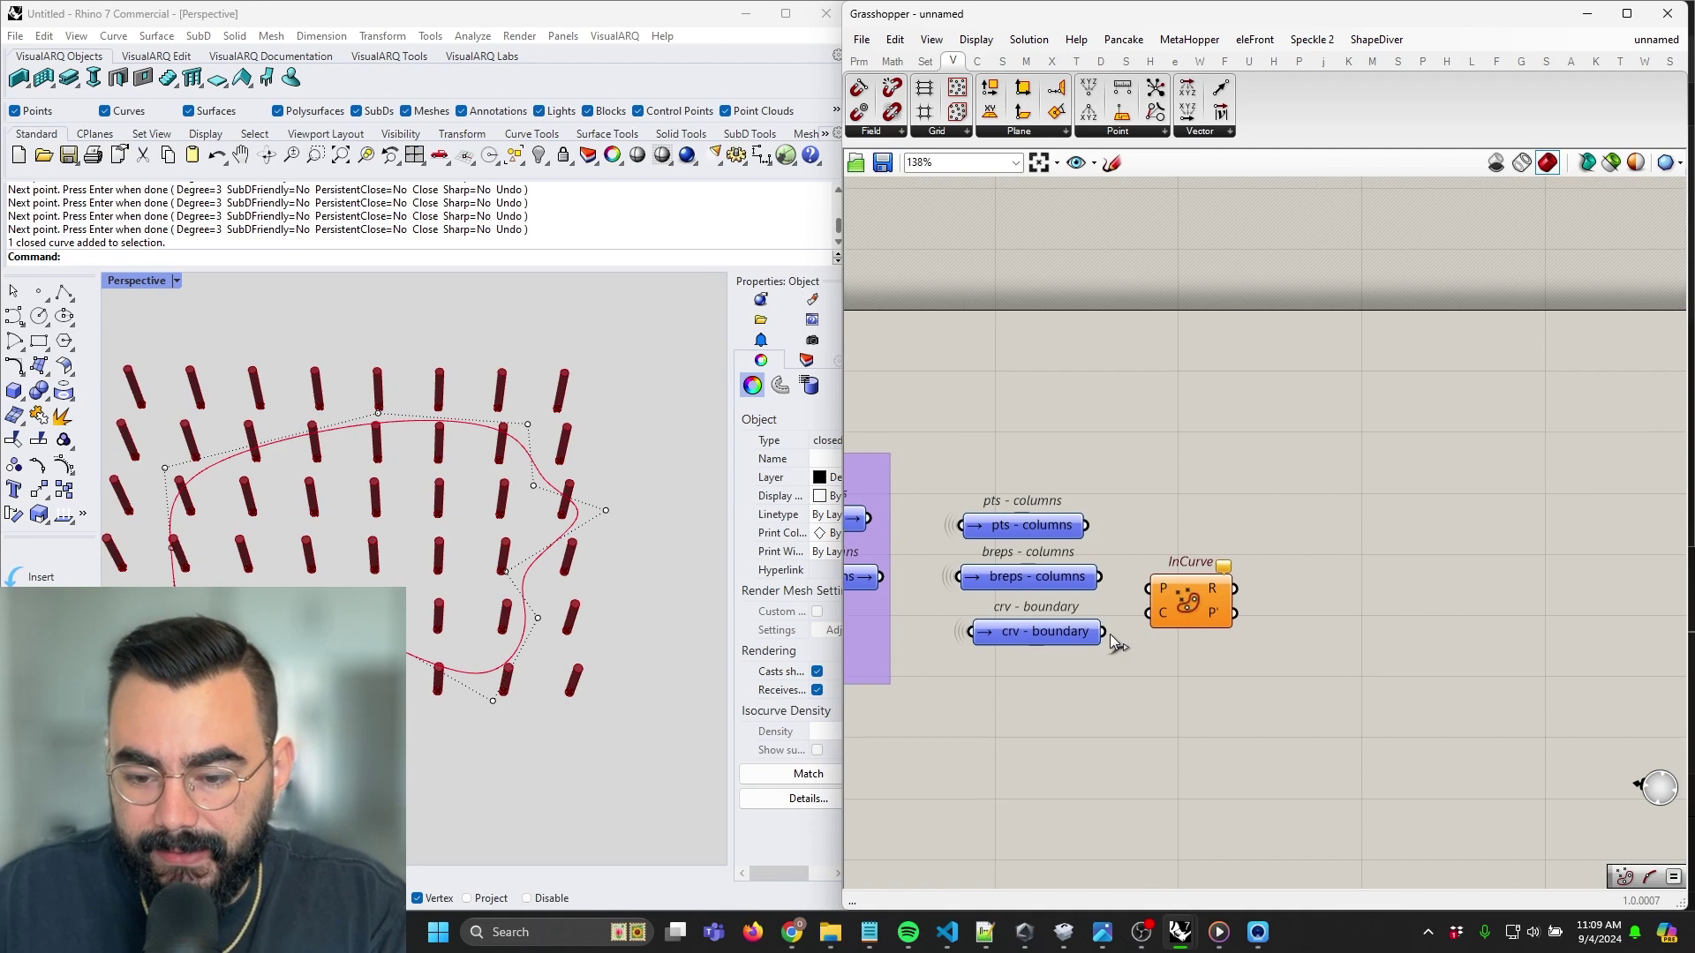
pyautogui.moveTo(1085, 525); pyautogui.dragTo(1215, 569)
pyautogui.moveTo(1214, 569)
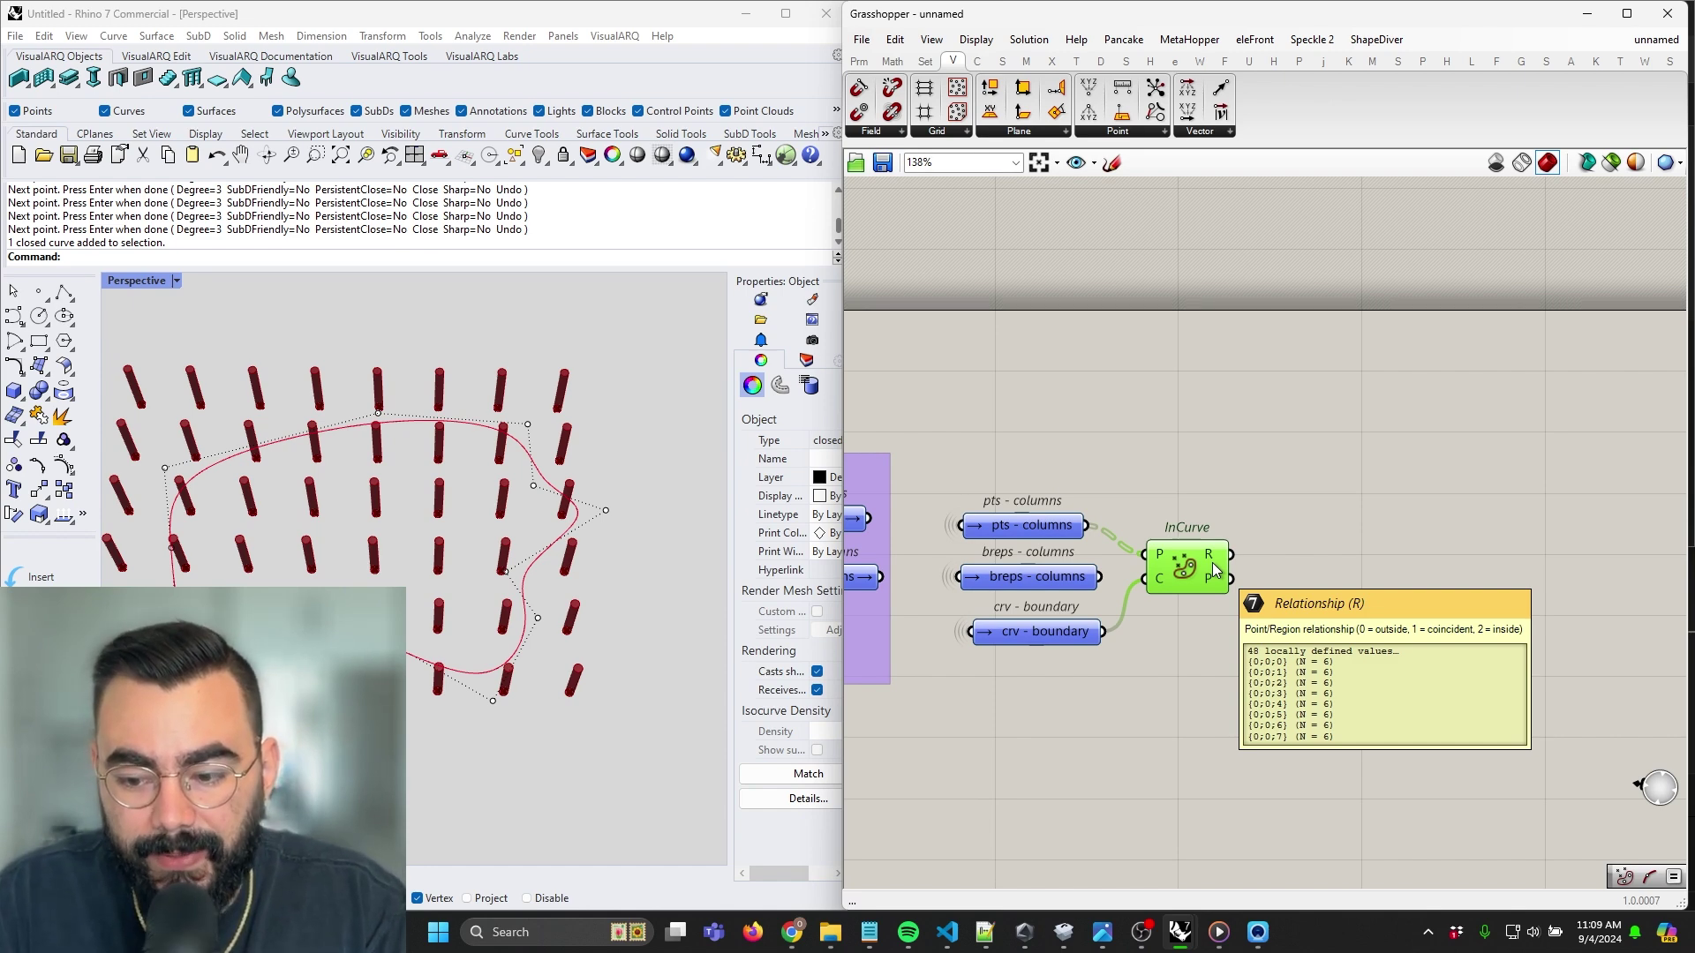
# Add an Equality component after InCurve and feed the Relationship output into its A input
pyautogui.moveTo(1215, 569); pyautogui.dragTo(1136, 585, button='right')
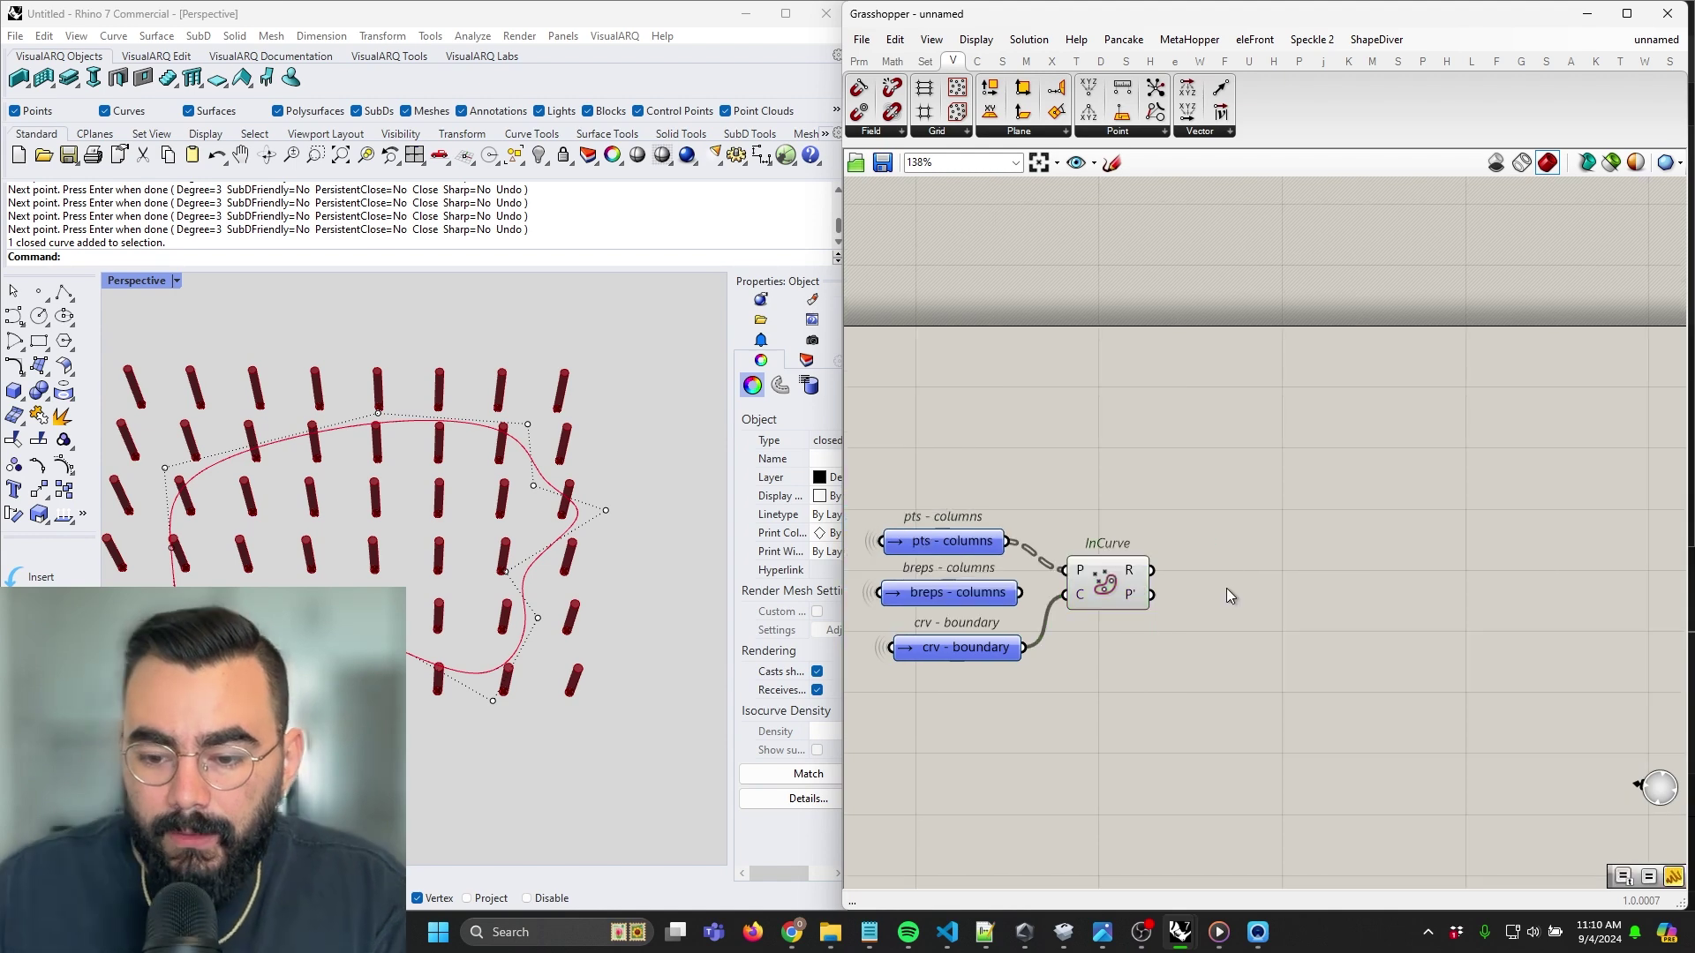
pyautogui.doubleClick(1226, 587)
pyautogui.write('equal')
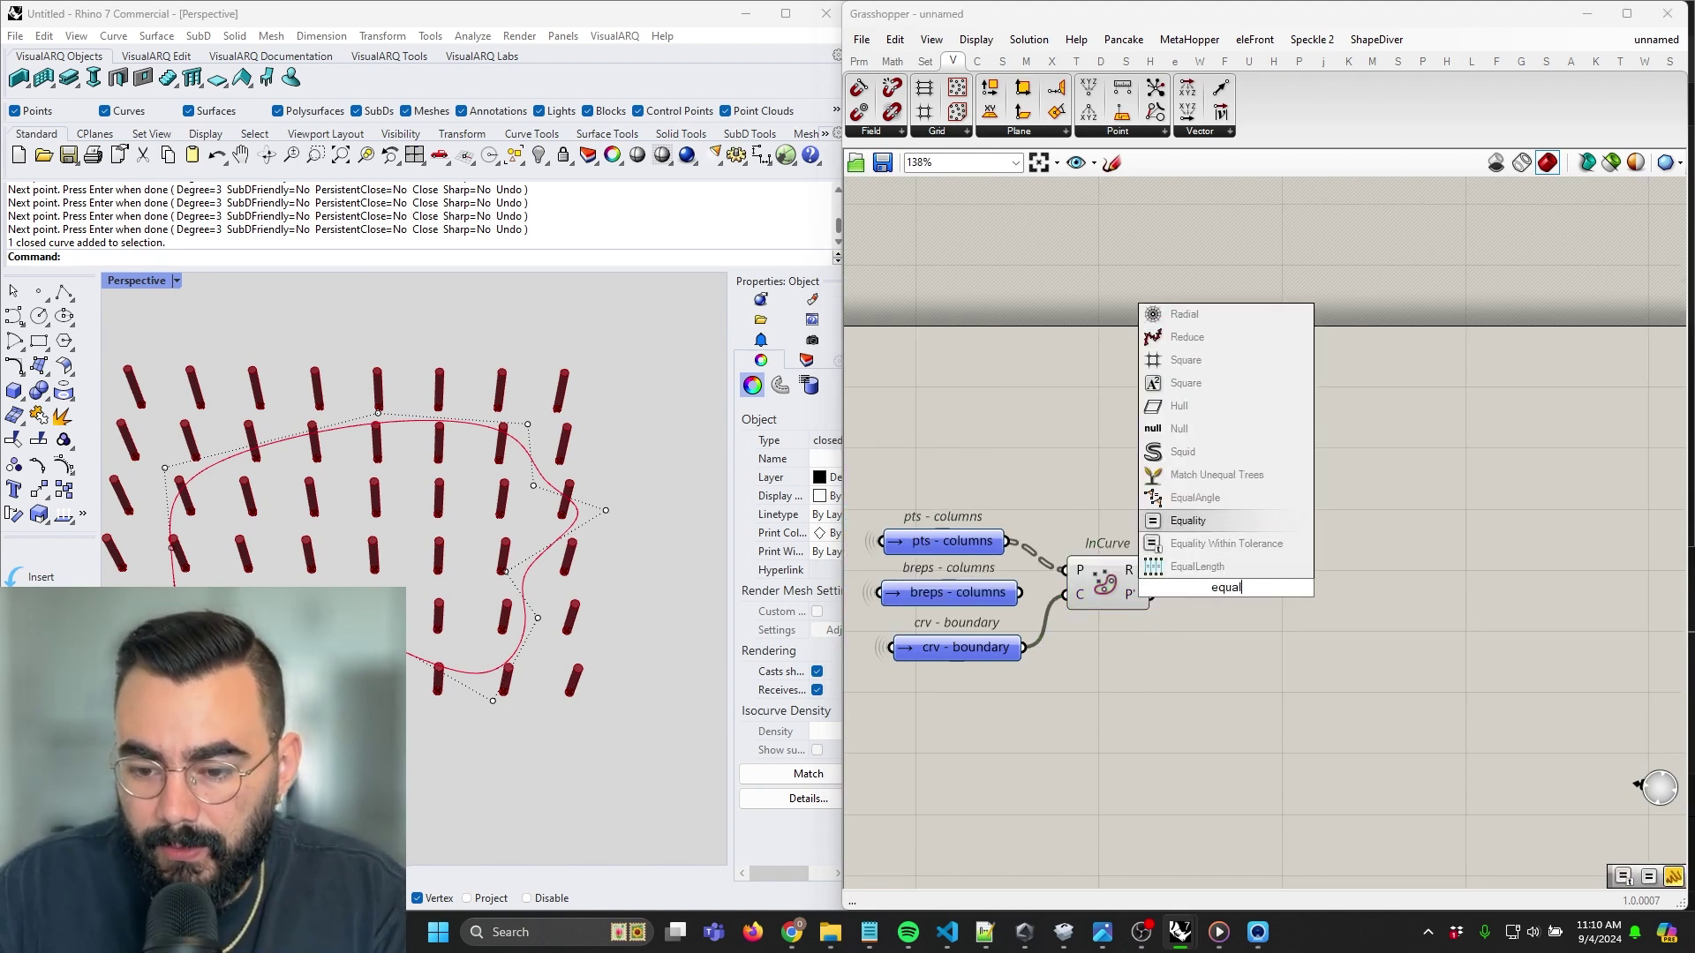
pyautogui.press('Return')
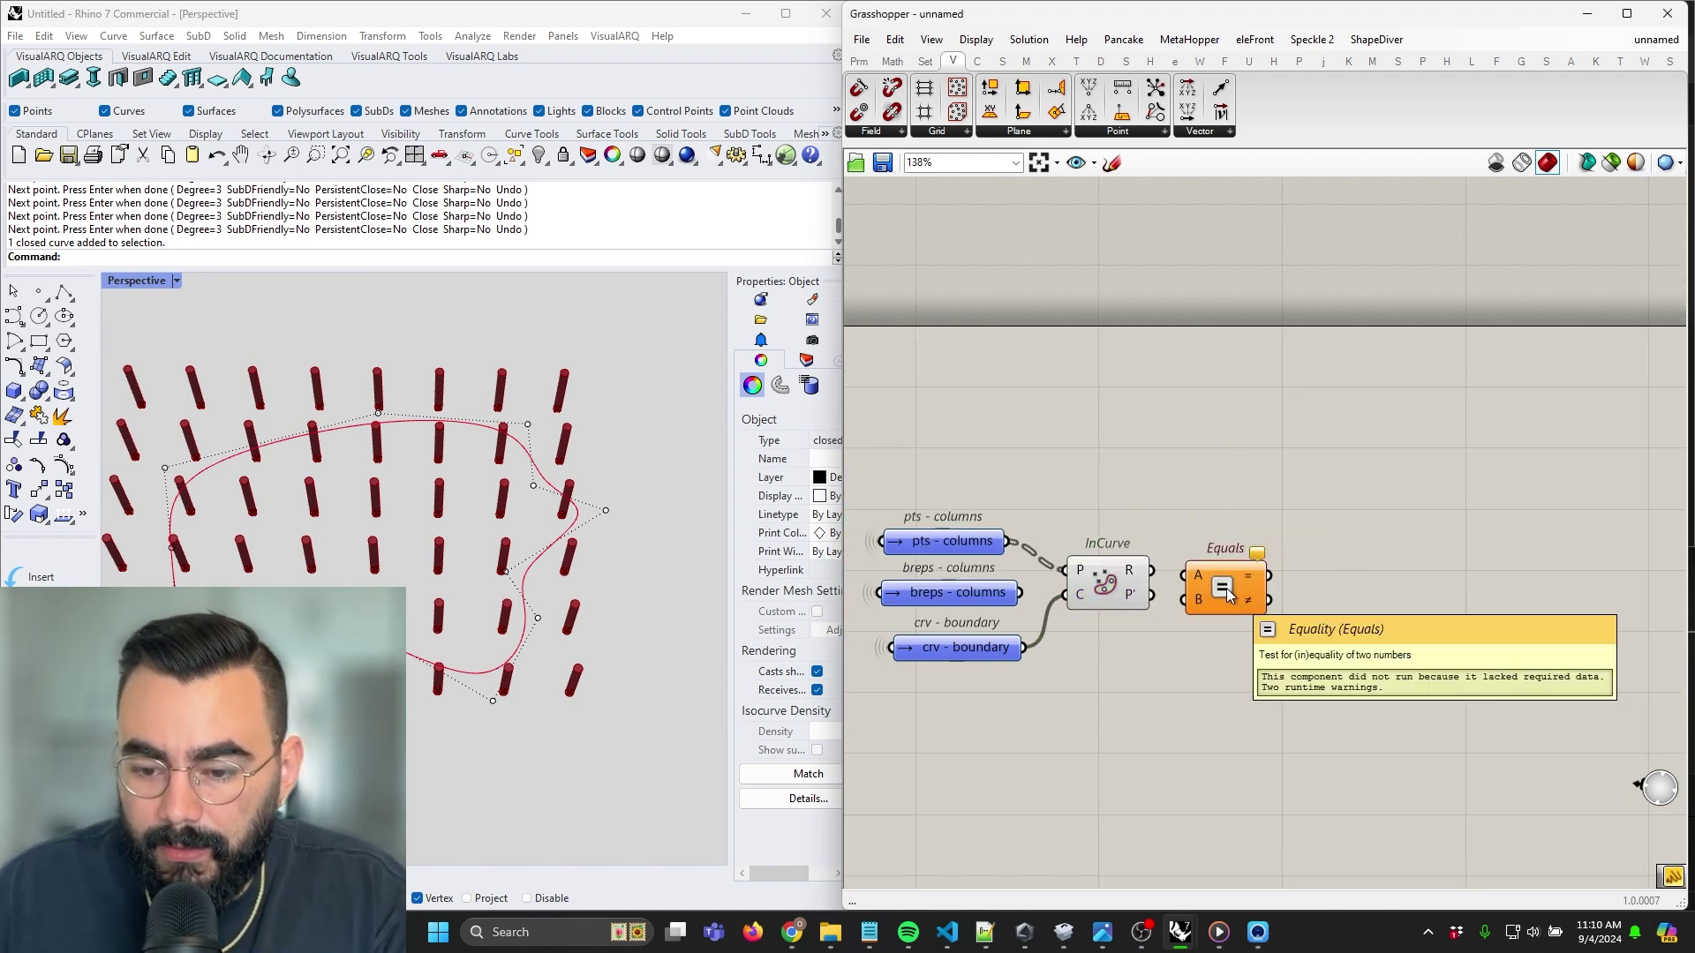
# Add a panel containing 2 below InCurve and feed it into a new Integer parameter
pyautogui.doubleClick(1120, 671)
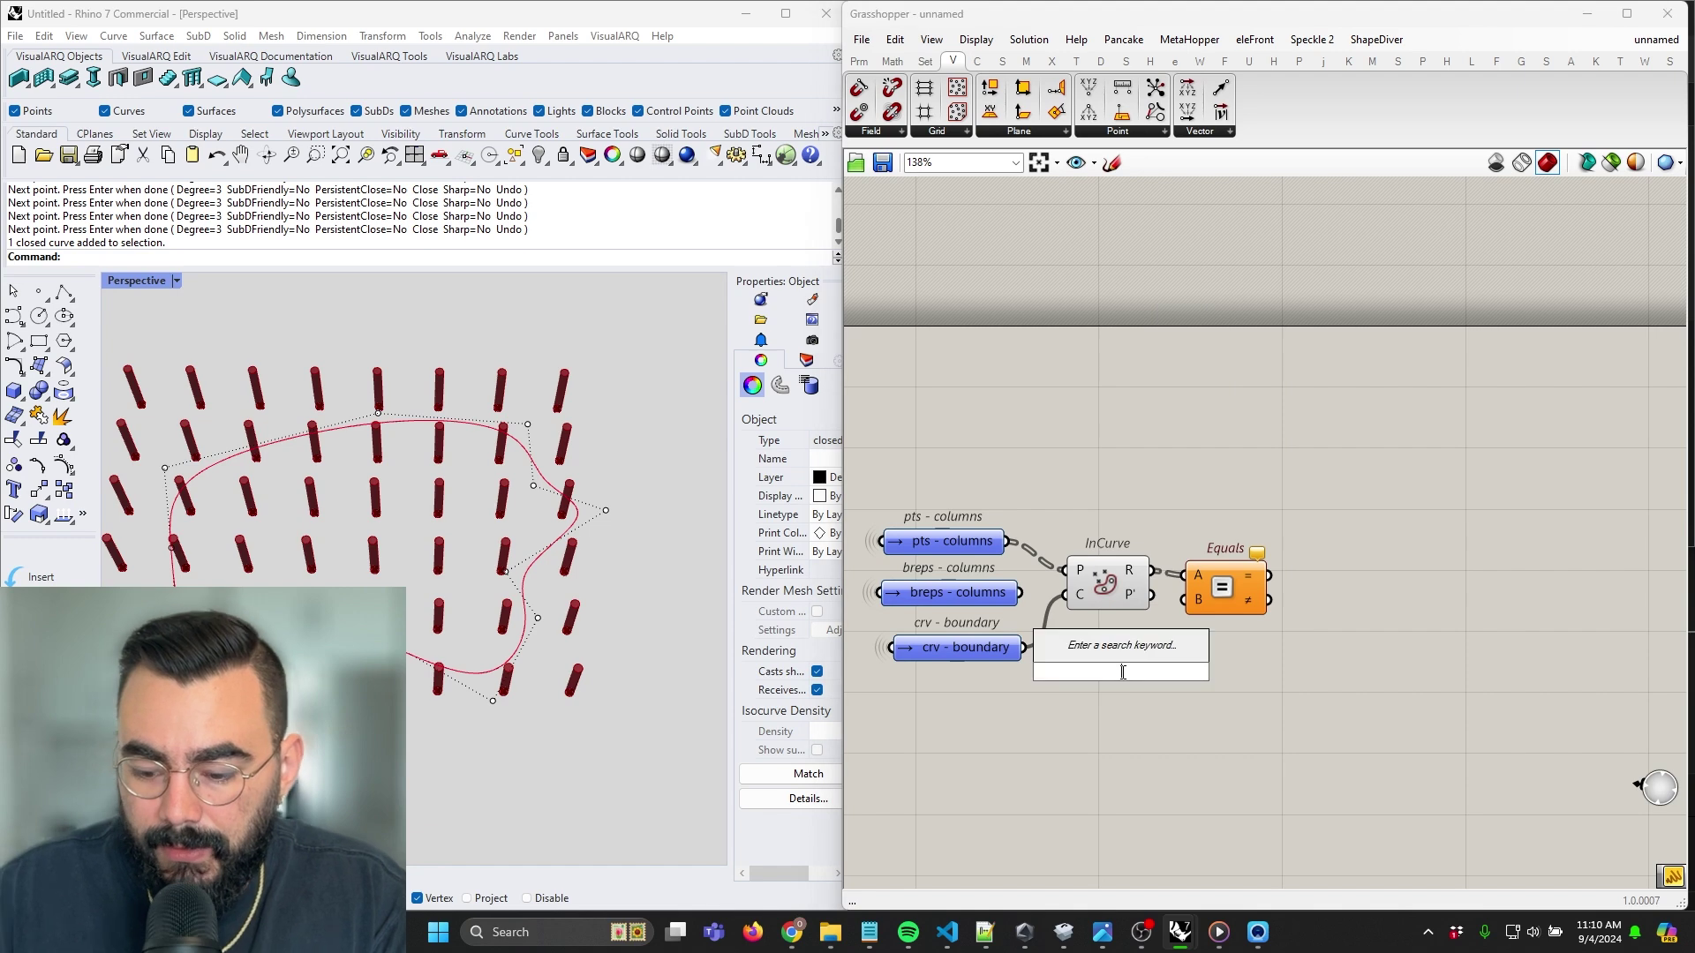
pyautogui.write('"2')
pyautogui.press('Return')
pyautogui.moveTo(1121, 673); pyautogui.dragTo(1090, 645)
pyautogui.doubleClick(1146, 653)
pyautogui.write('int')
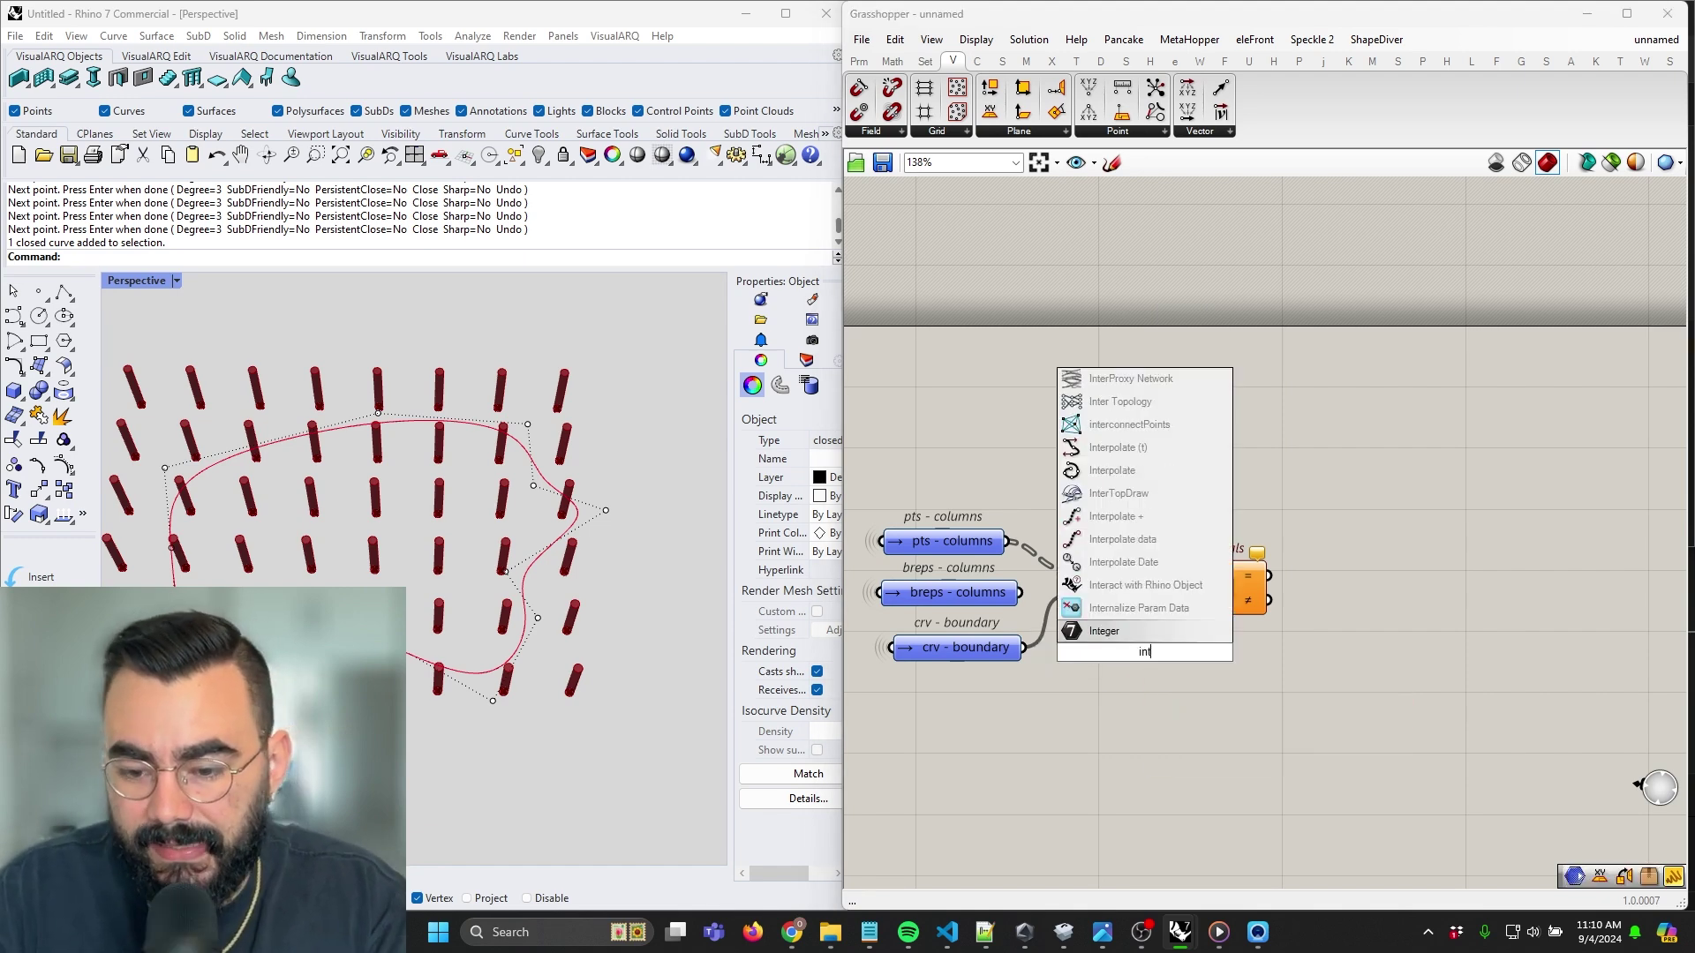
pyautogui.press('Return')
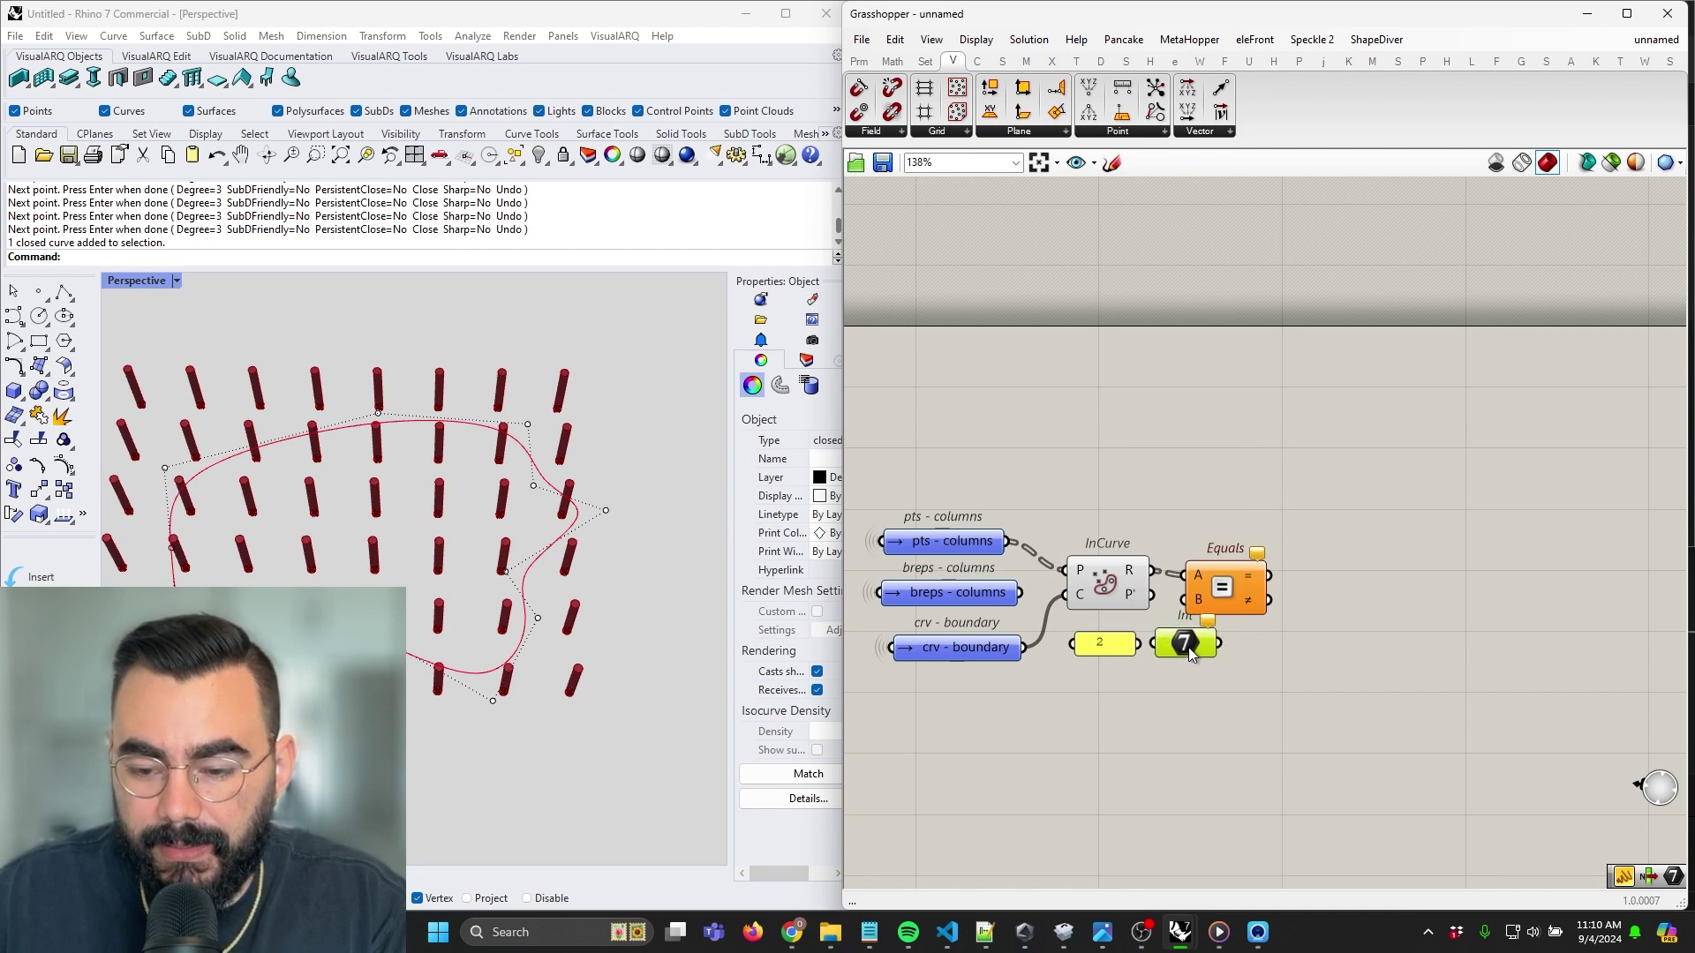
# Shift the Equals component further from InCurve and connect the Int parameter to its B input
pyautogui.moveTo(1226, 592); pyautogui.dragTo(1274, 588)
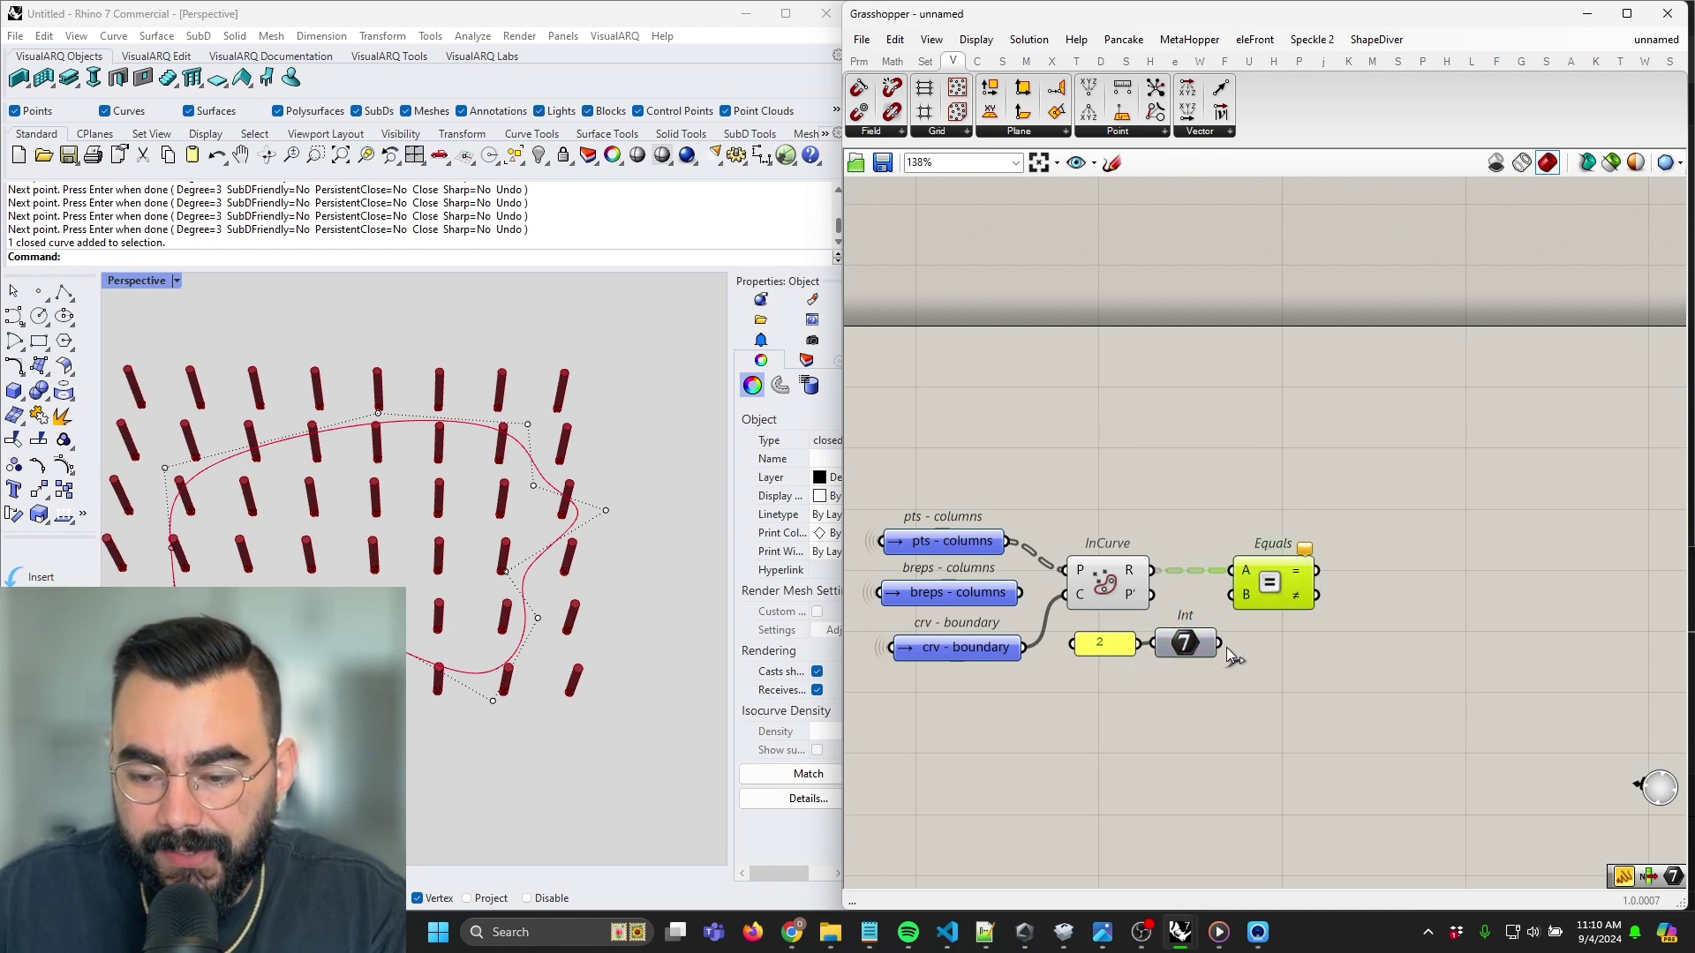
pyautogui.moveTo(1221, 644); pyautogui.dragTo(1233, 595)
pyautogui.moveTo(1316, 687); pyautogui.dragTo(1193, 686, button='right')
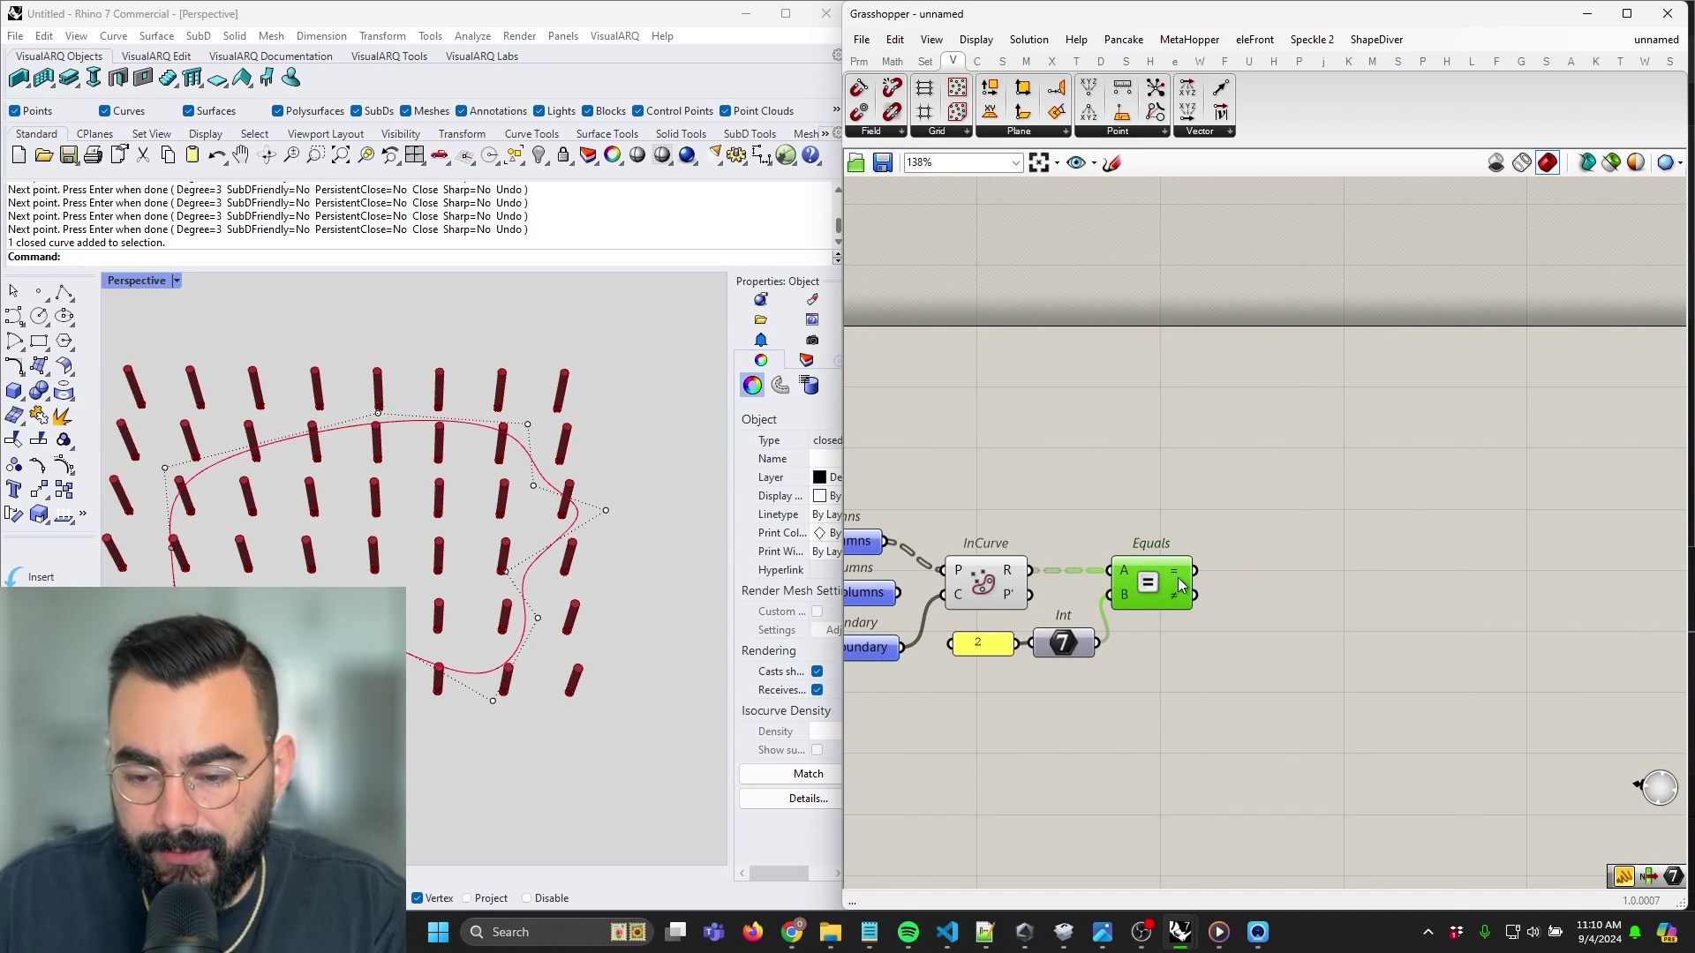
pyautogui.moveTo(1162, 633)
pyautogui.mouseDown(button='right')
pyautogui.moveTo(1216, 650)
pyautogui.moveTo(1163, 640)
pyautogui.mouseUp(button='right')
pyautogui.doubleClick(1327, 658)
pyautogui.write('sift')
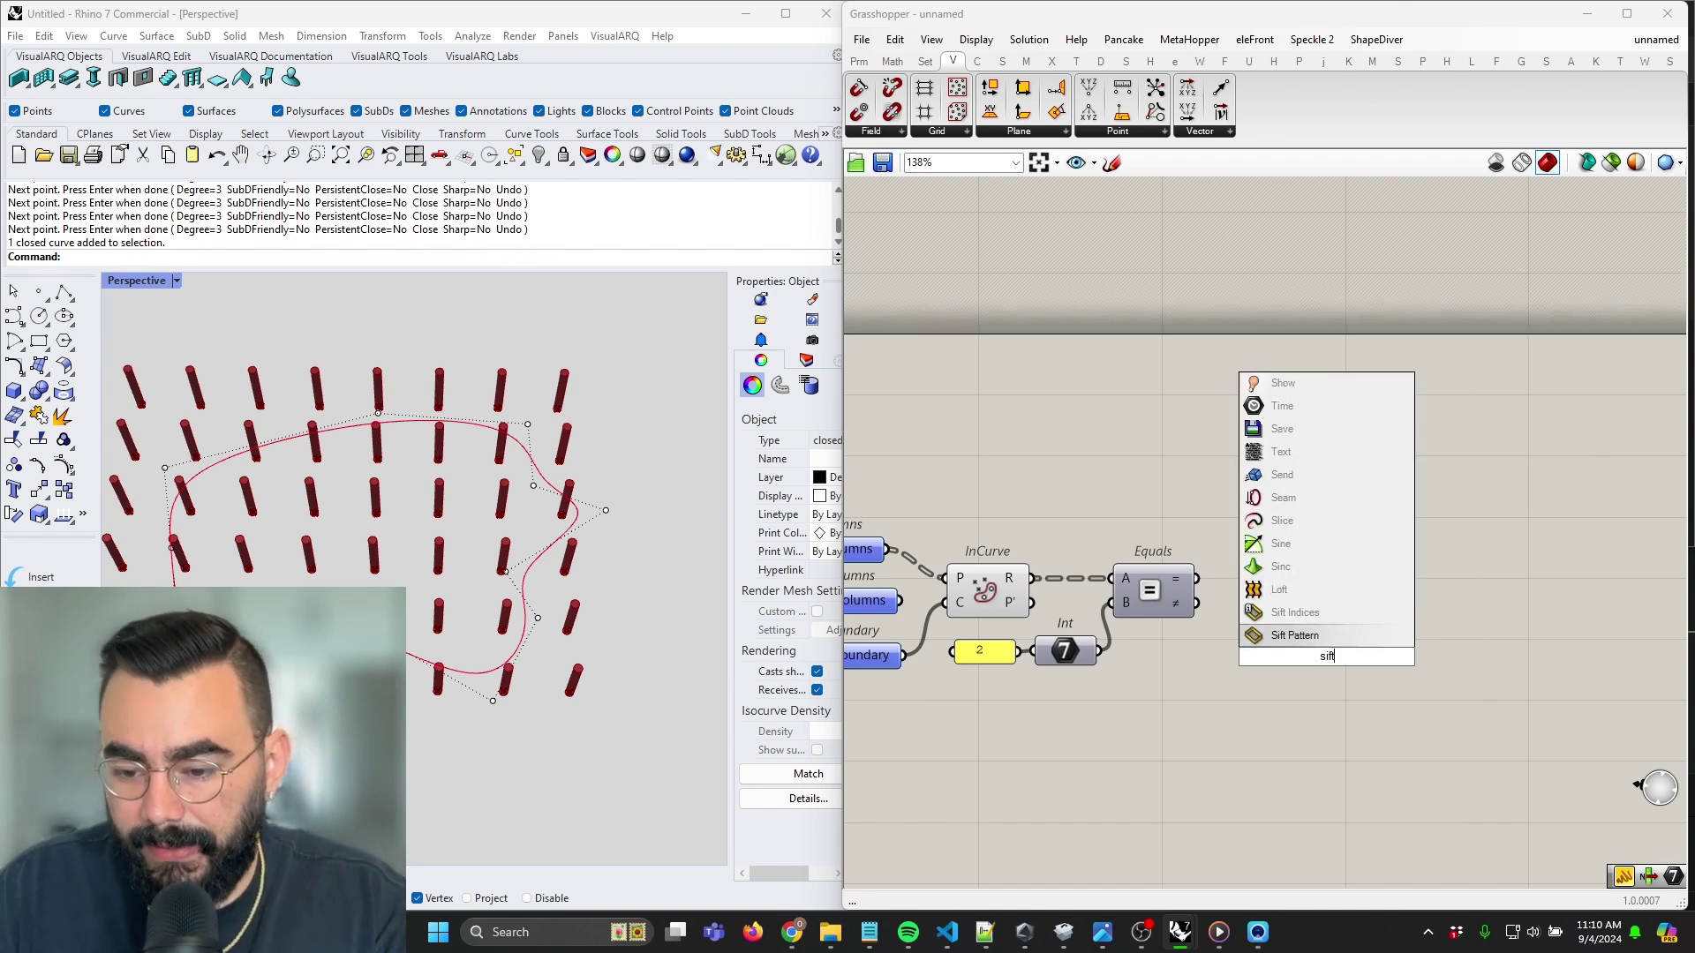
pyautogui.press('Return')
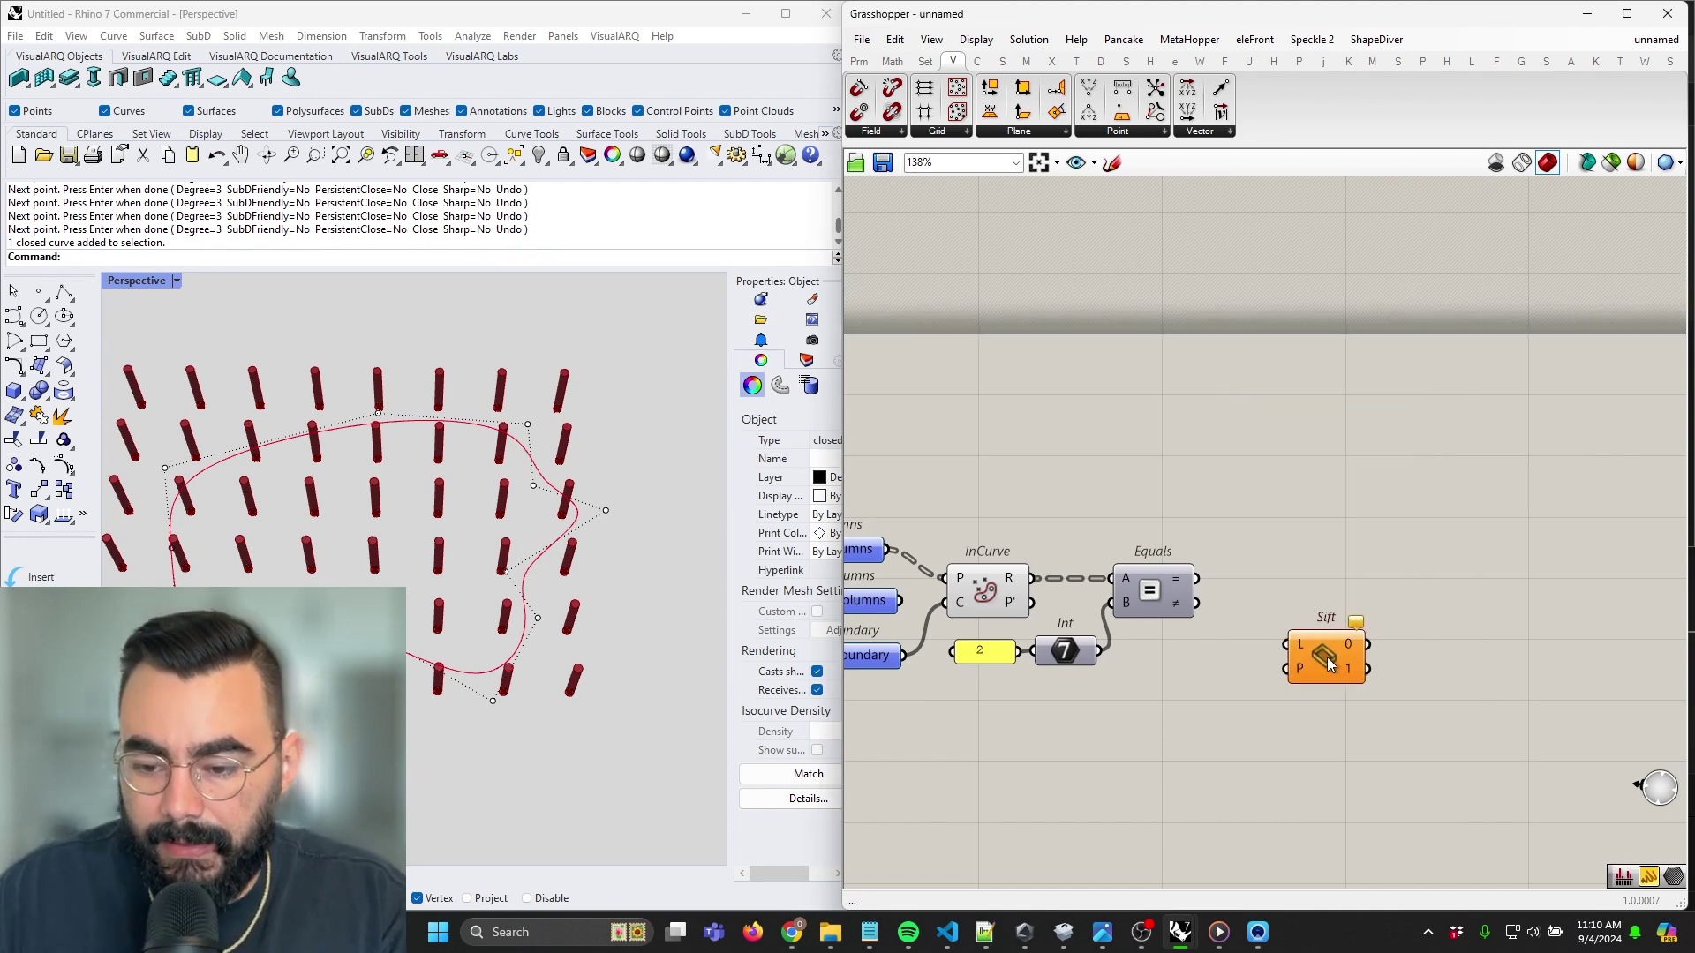
# Add a Dispatch component after Equals, with the equality output as its pattern and "breps - columns" as its list
pyautogui.moveTo(1137, 469); pyautogui.dragTo(1280, 495, button='right')
pyautogui.doubleClick(1414, 650)
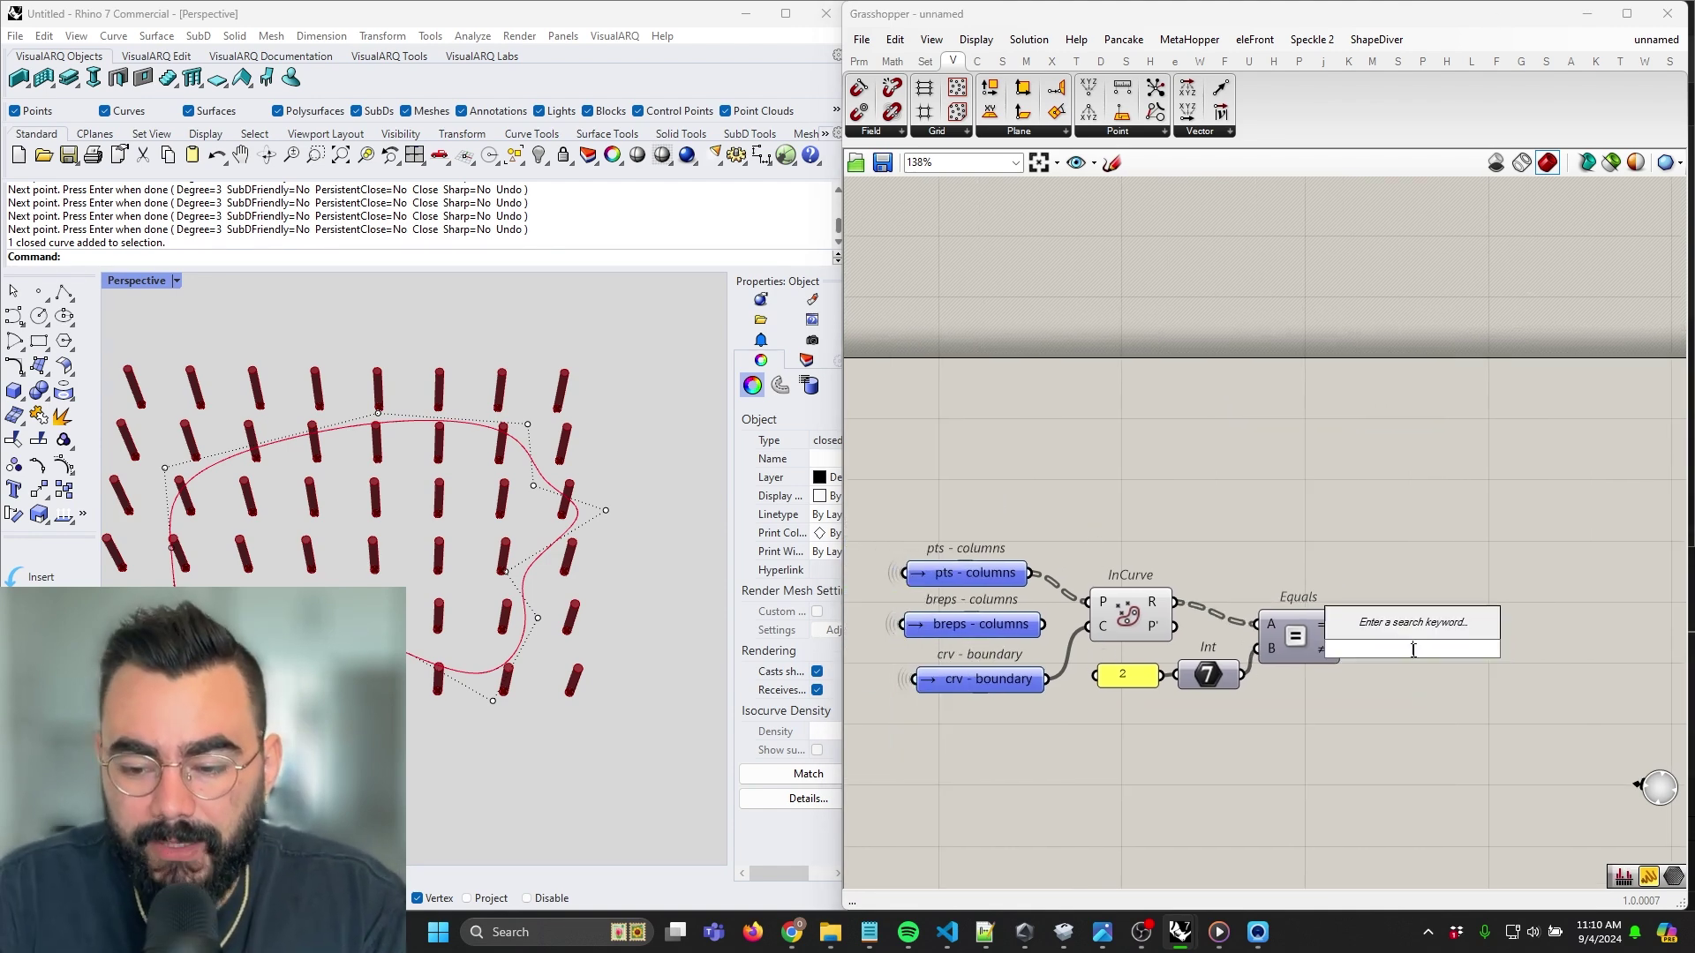
pyautogui.write('disp')
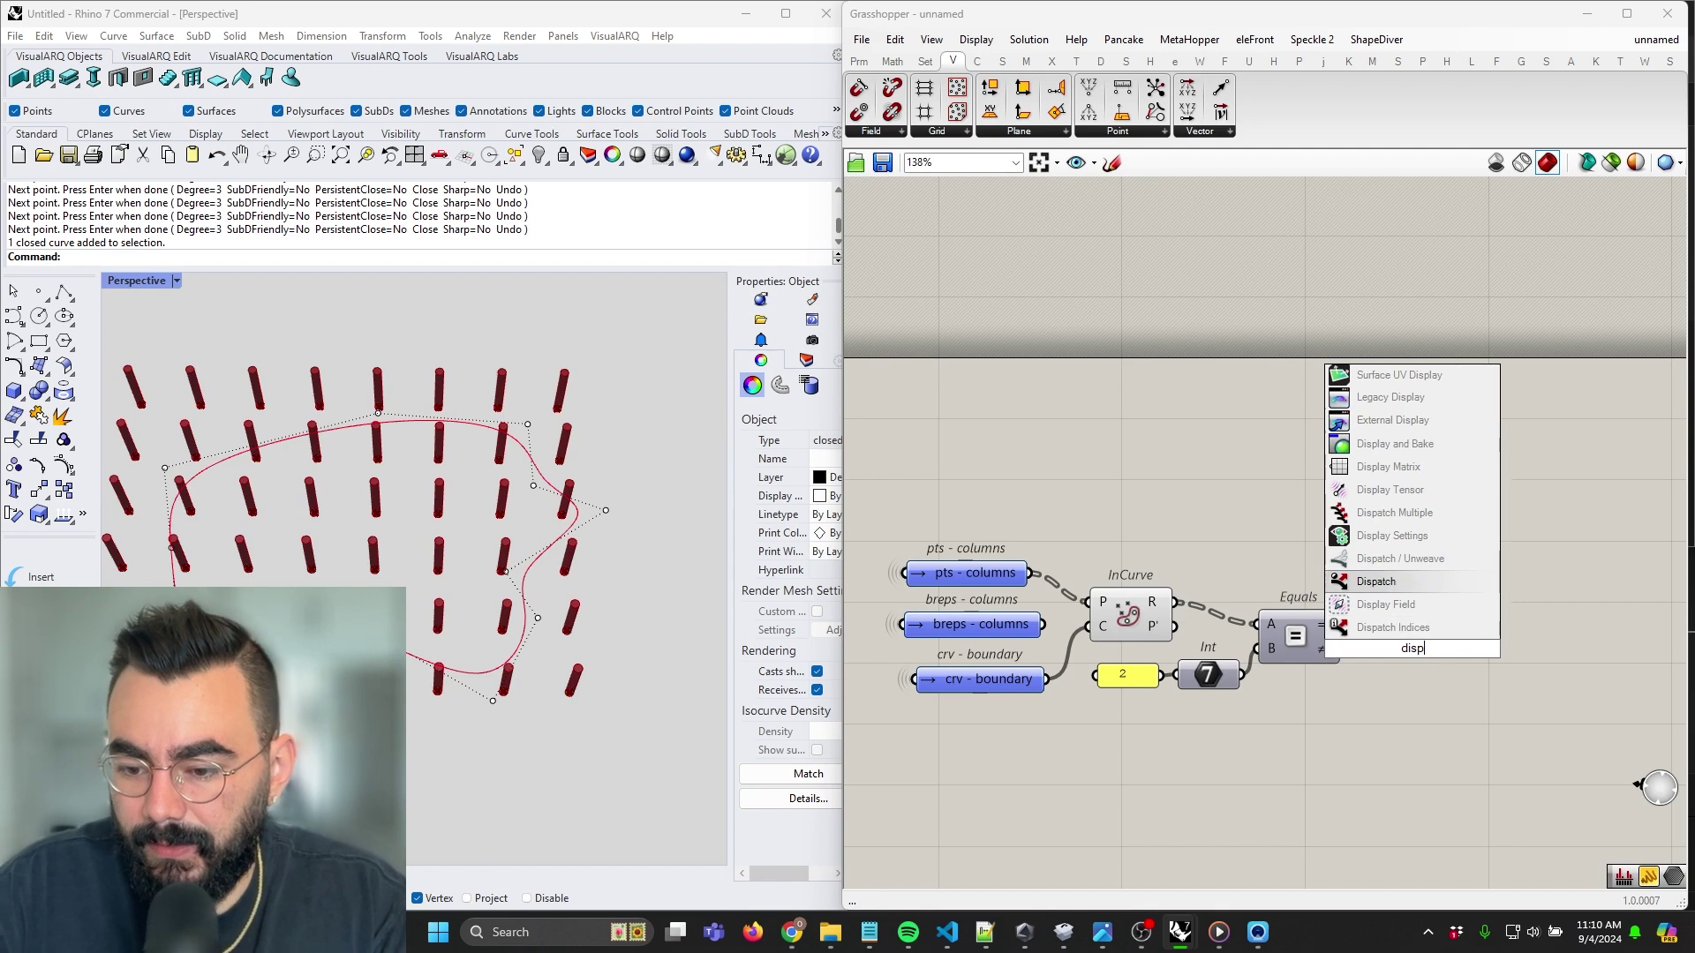
pyautogui.press('Return')
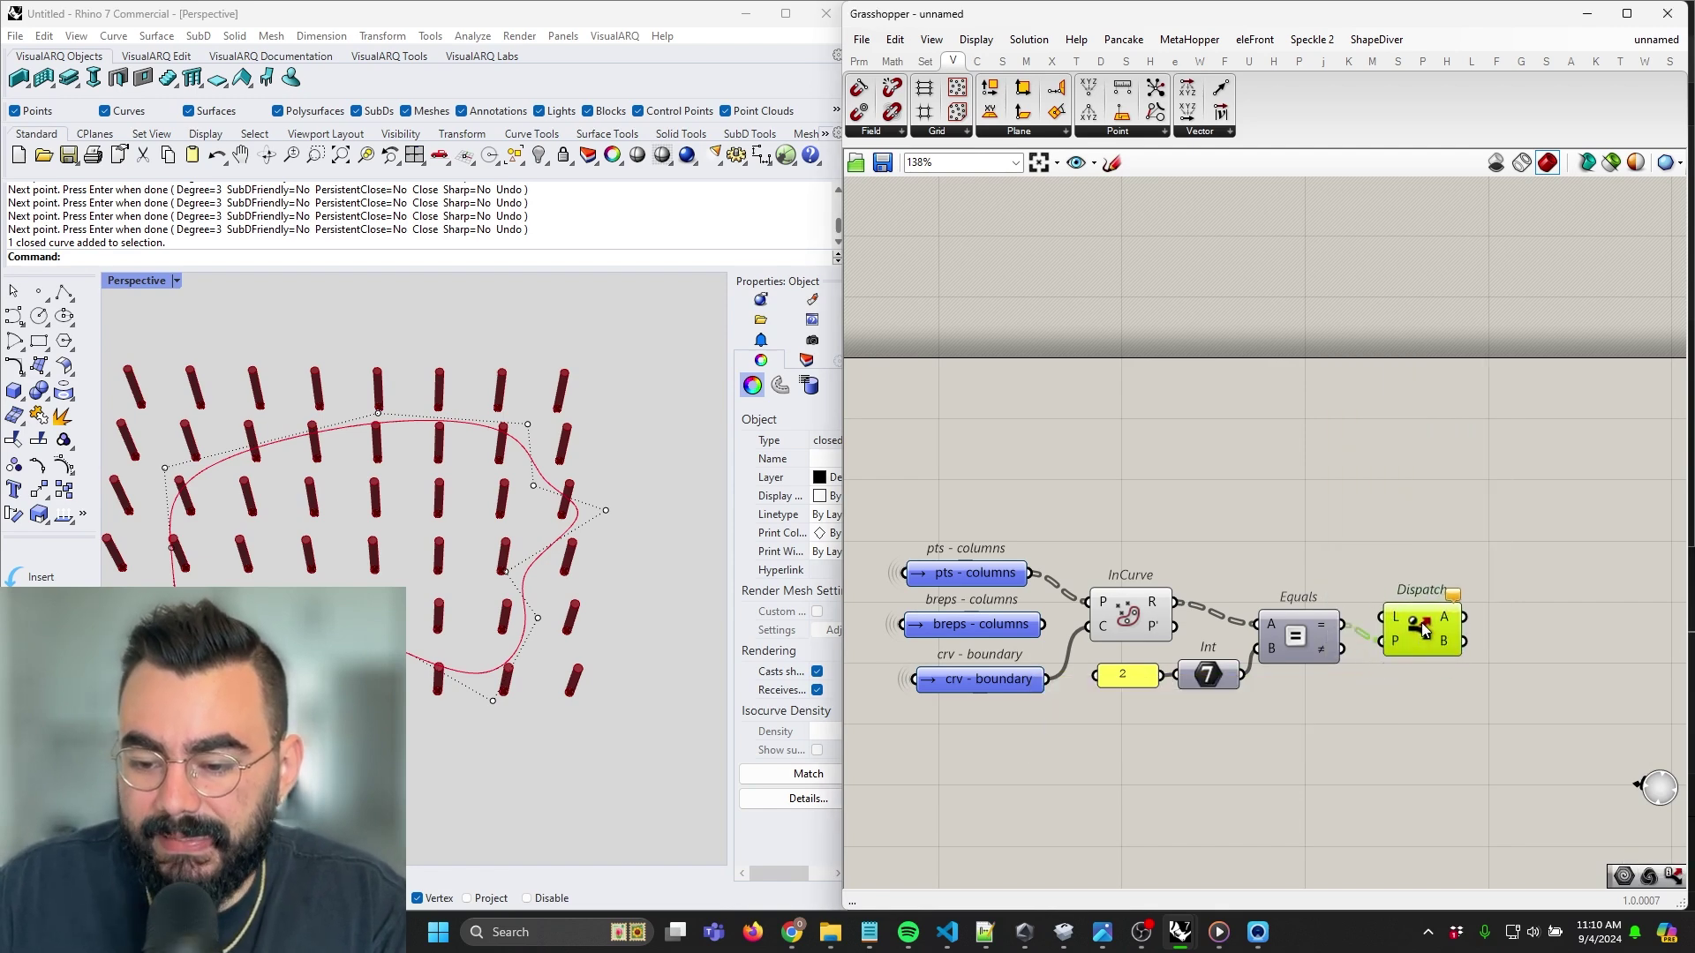
pyautogui.moveTo(1423, 628); pyautogui.dragTo(1417, 617)
pyautogui.moveTo(1044, 624); pyautogui.dragTo(1424, 611)
# Add a Geometry parameter fed by Dispatch's A output and inspect the columns inside the boundary in the Rhino viewport
pyautogui.moveTo(1426, 613); pyautogui.dragTo(1274, 634, button='right')
pyautogui.doubleClick(1370, 641)
pyautogui.write('g')
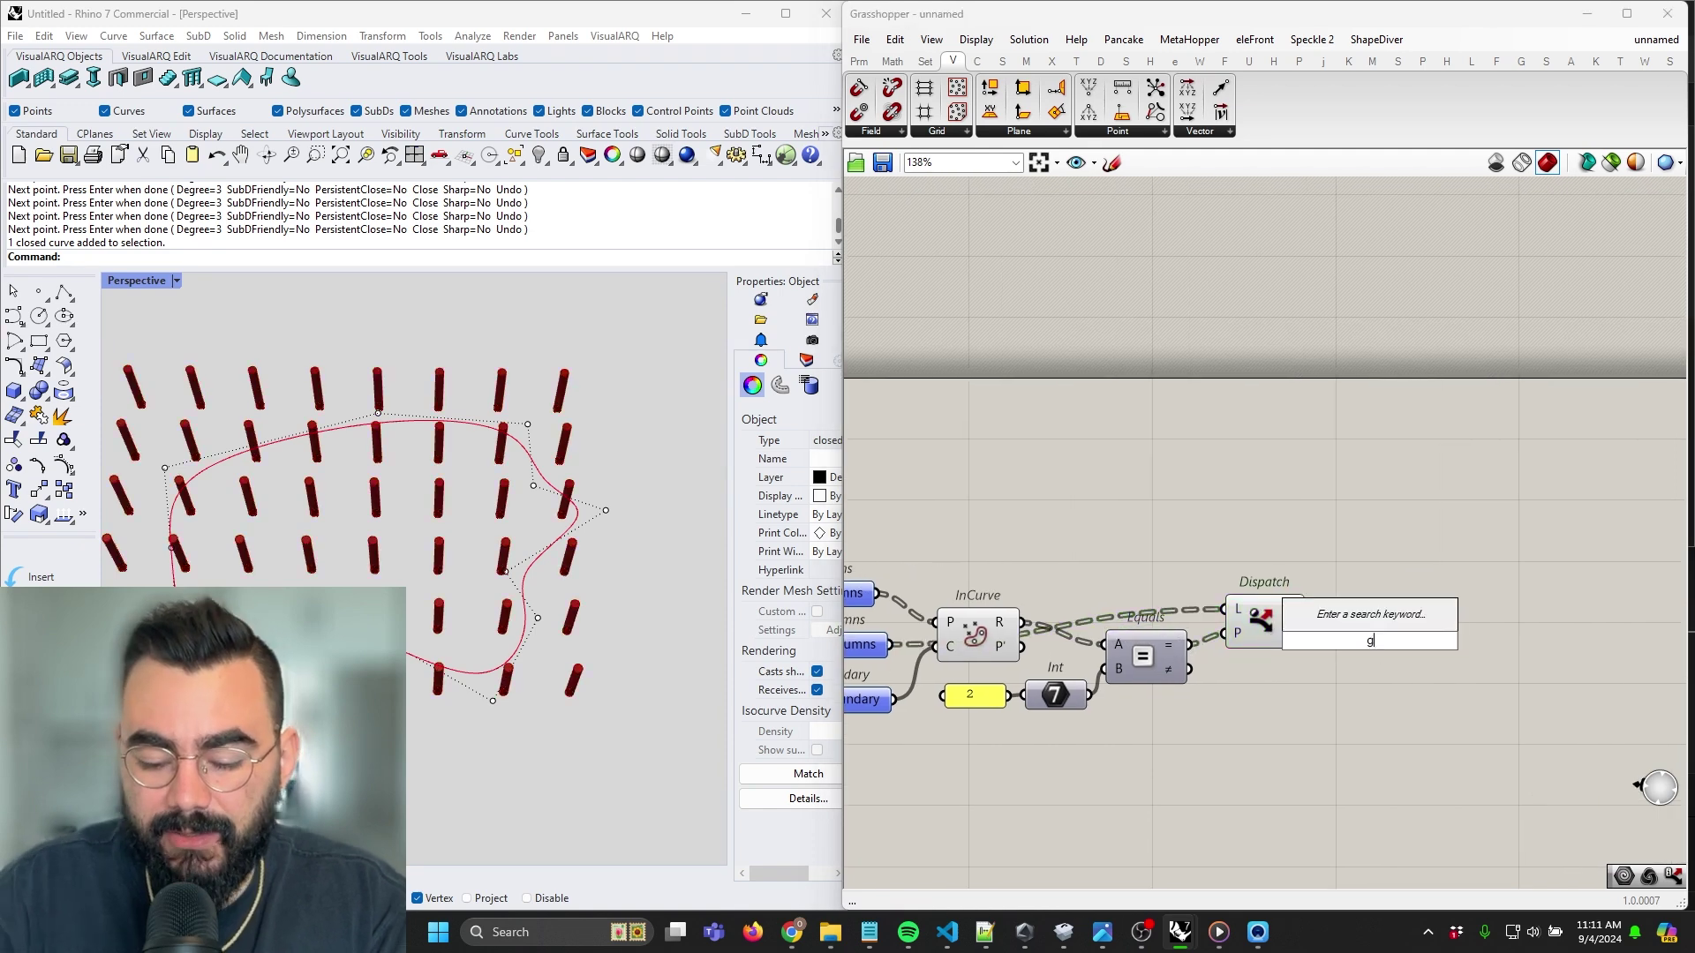
pyautogui.write('eo')
pyautogui.press('Return')
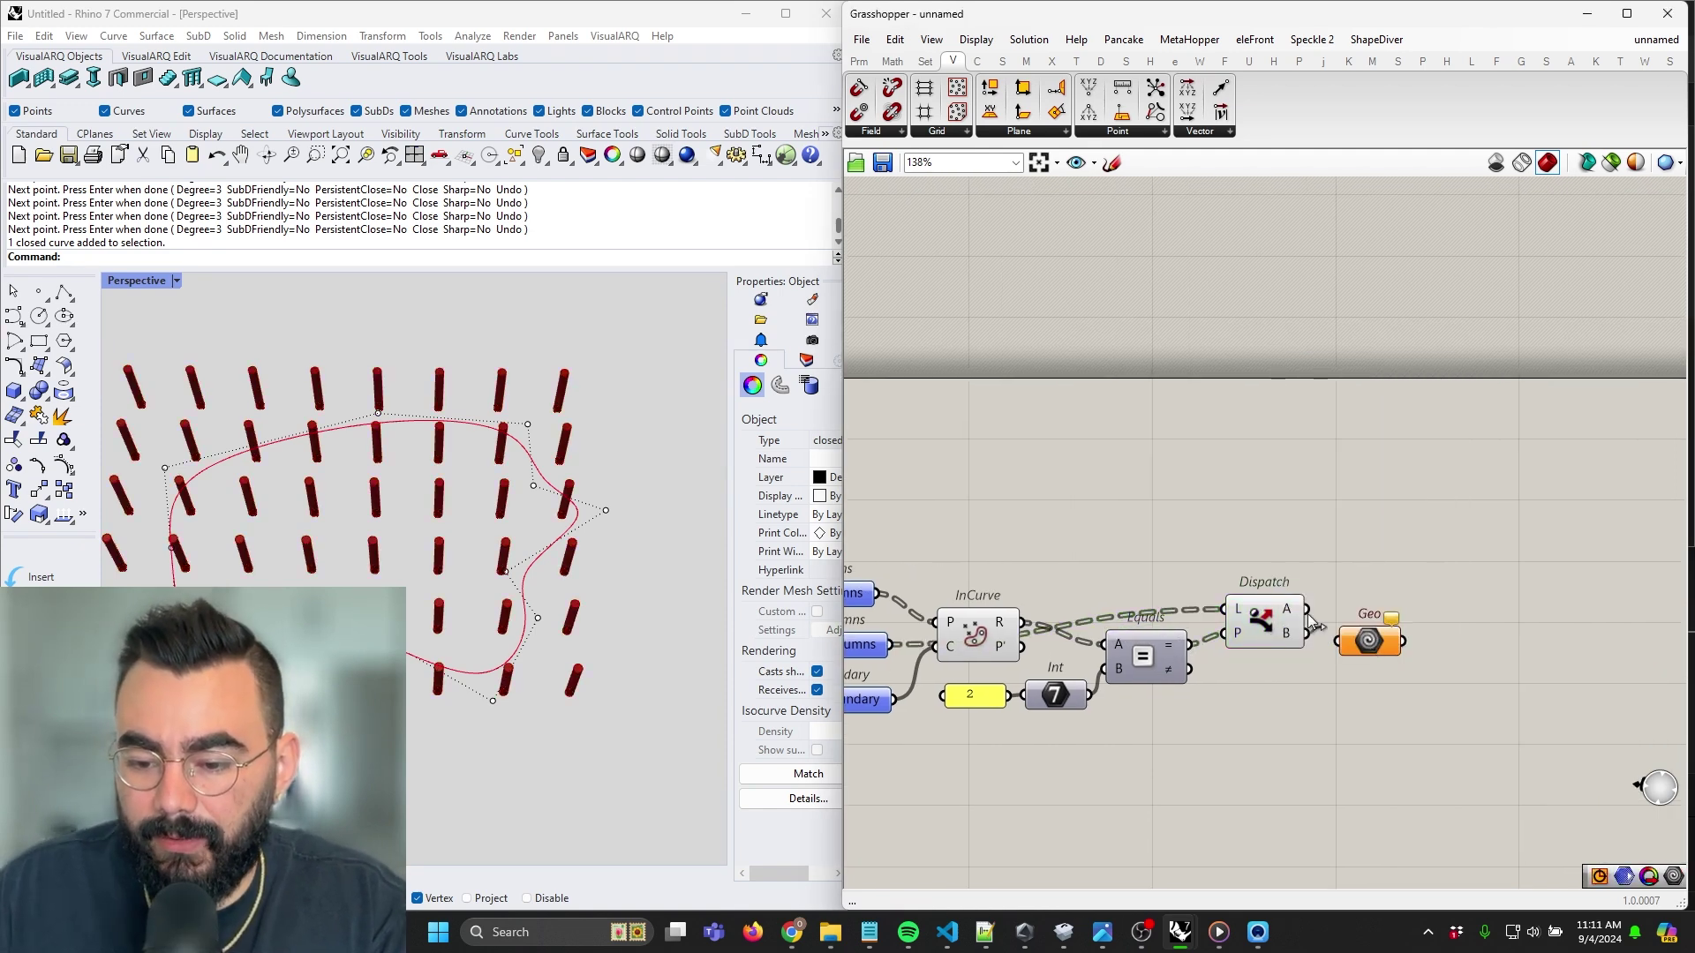
pyautogui.moveTo(1337, 646); pyautogui.dragTo(1393, 624)
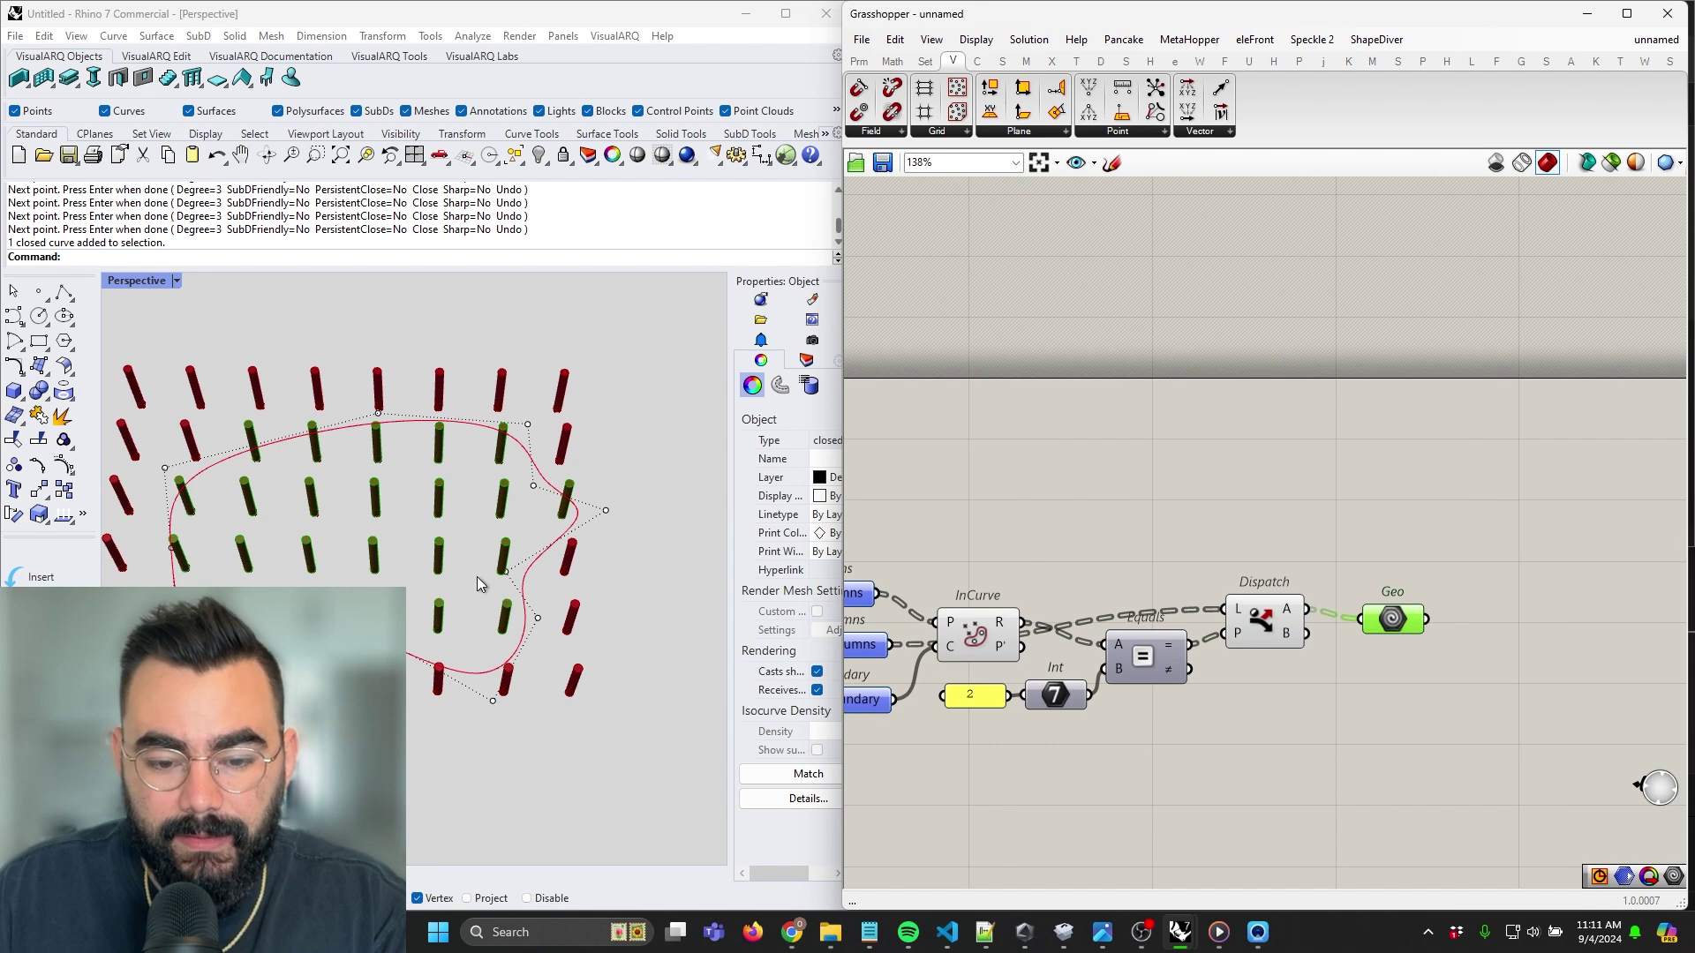
pyautogui.moveTo(451, 578); pyautogui.dragTo(465, 515, button='right')
pyautogui.scroll(-2, 1371, 622)
pyautogui.scroll(3, 1371, 622)
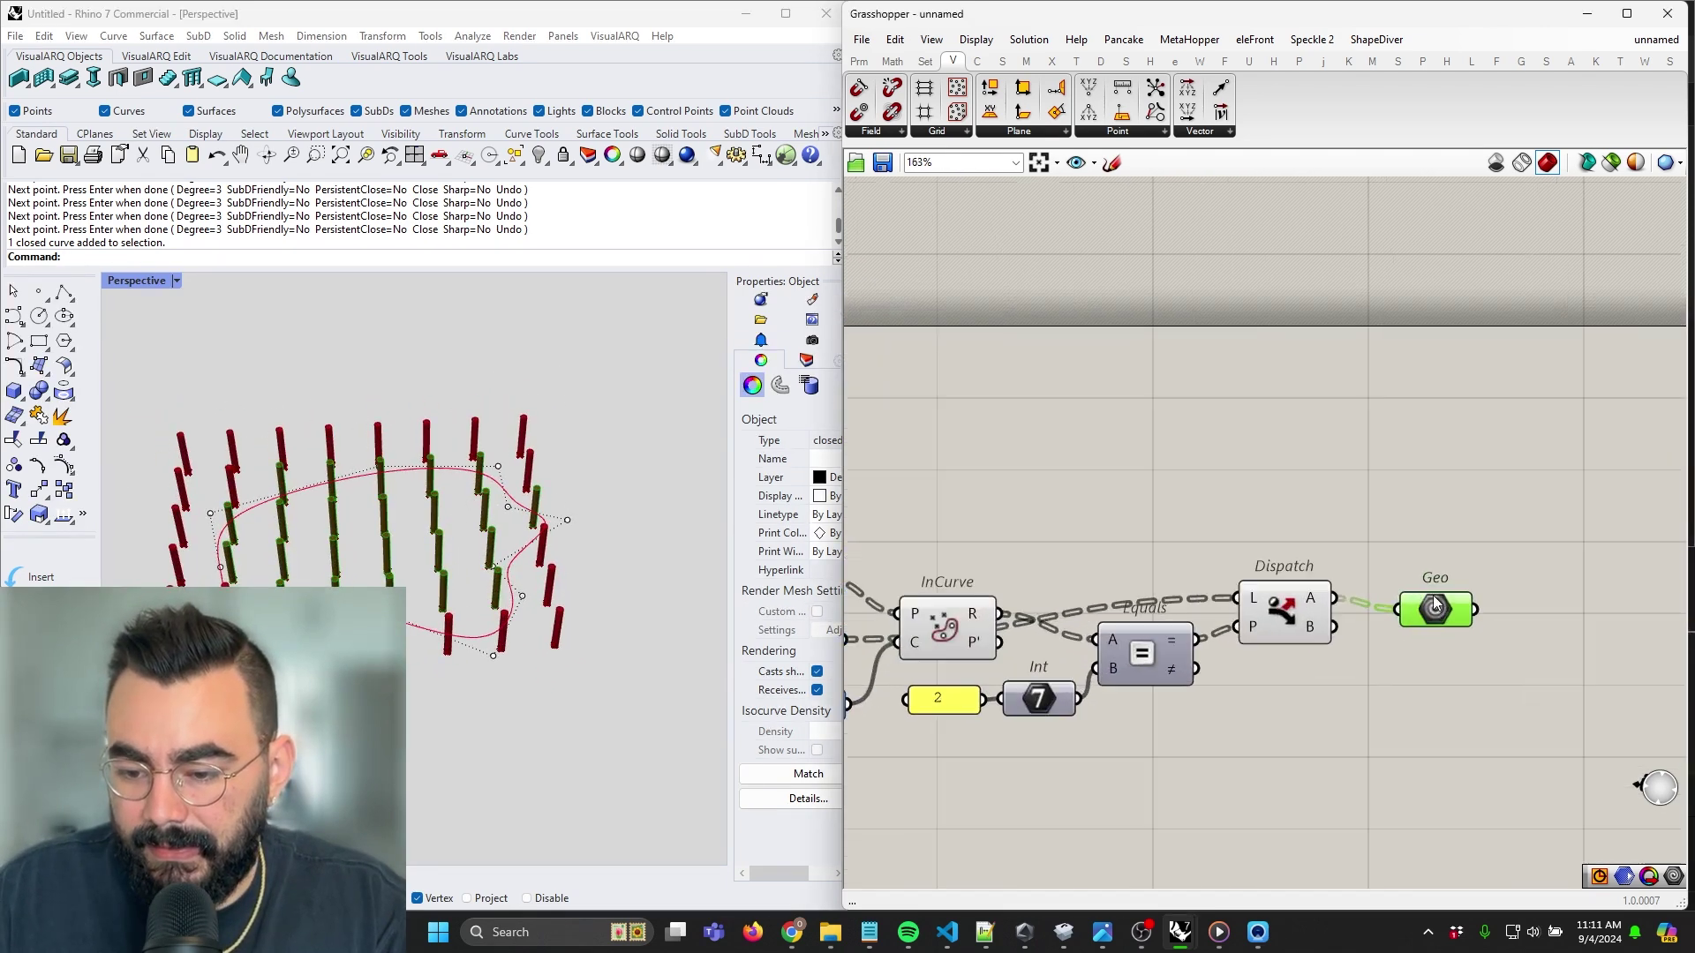
# Add a remote sender named "breps - columns inside" fed by Dispatch's A output, and delete the Geo parameter after Dispatch
pyautogui.doubleClick(1398, 692)
pyautogui.write('se=breps - column')
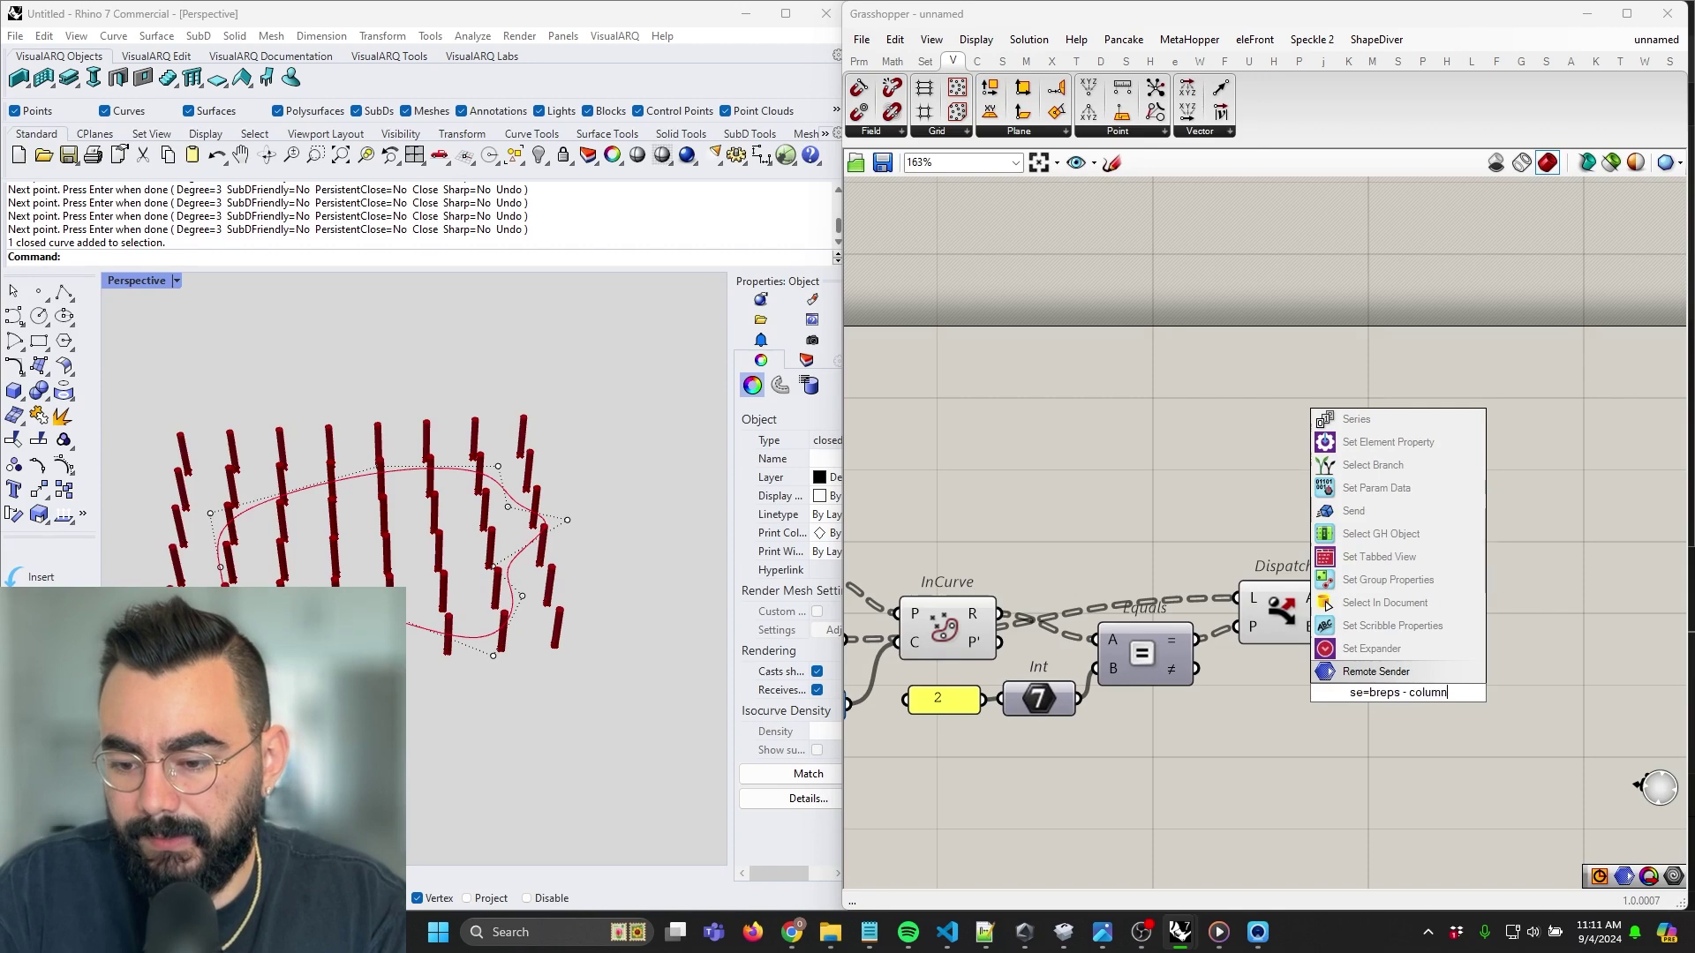
pyautogui.write('s inside')
pyautogui.press('Return')
pyautogui.moveTo(1398, 692); pyautogui.dragTo(1420, 598)
pyautogui.click(1421, 559)
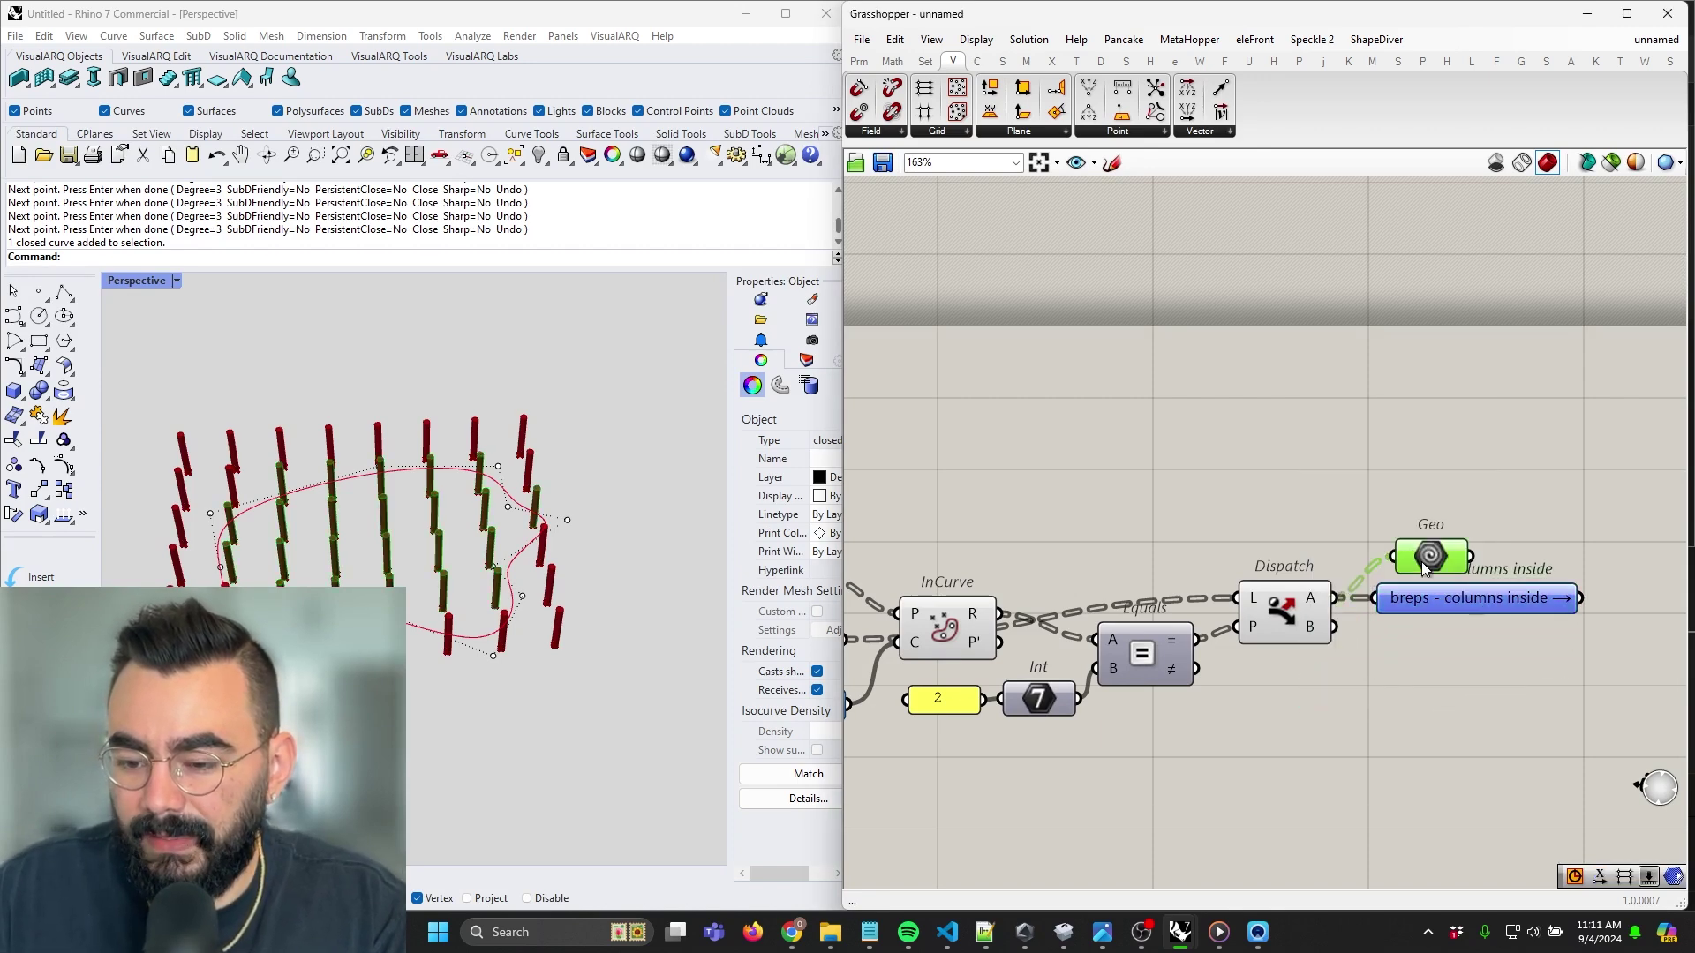
pyautogui.press('Delete')
# Add a HideShow component in the empty canvas area below the Column Grid group
pyautogui.scroll(-4, 1421, 560)
pyautogui.moveTo(1328, 590); pyautogui.dragTo(1362, 514, button='right')
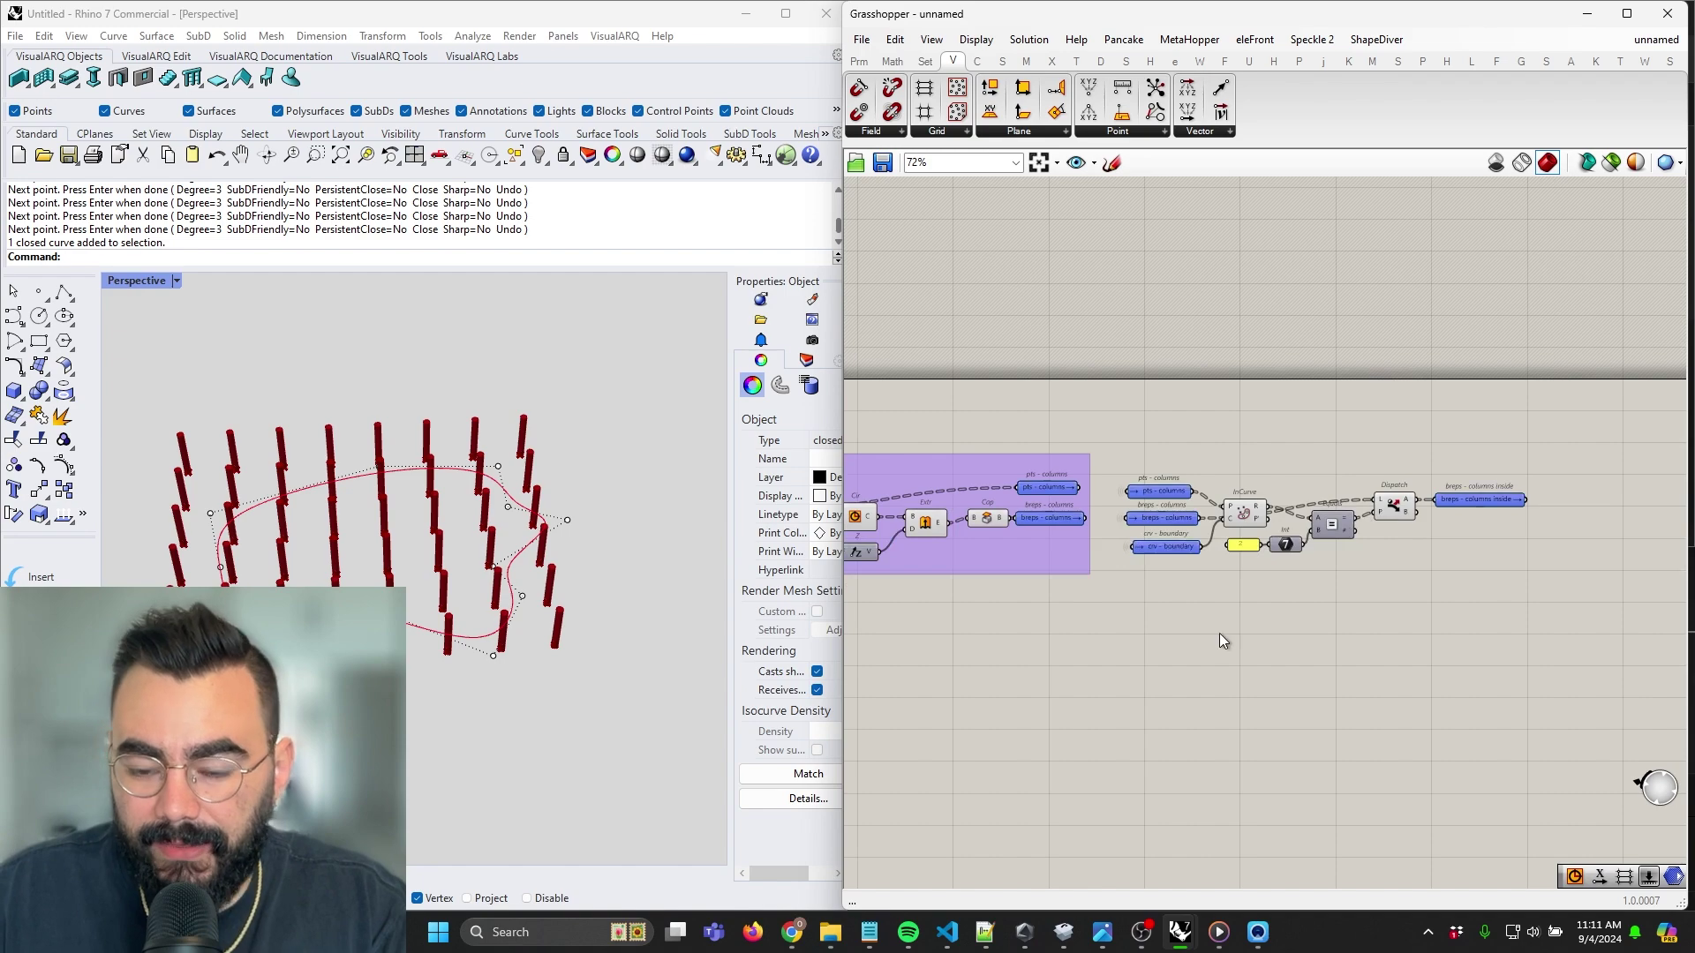
pyautogui.scroll(-2, 1368, 655)
pyautogui.moveTo(1220, 633)
pyautogui.mouseDown(button='right')
pyautogui.moveTo(1368, 655)
pyautogui.moveTo(1201, 616)
pyautogui.mouseUp(button='right')
pyautogui.scroll(-2, 1211, 600)
pyautogui.scroll(4, 1223, 588)
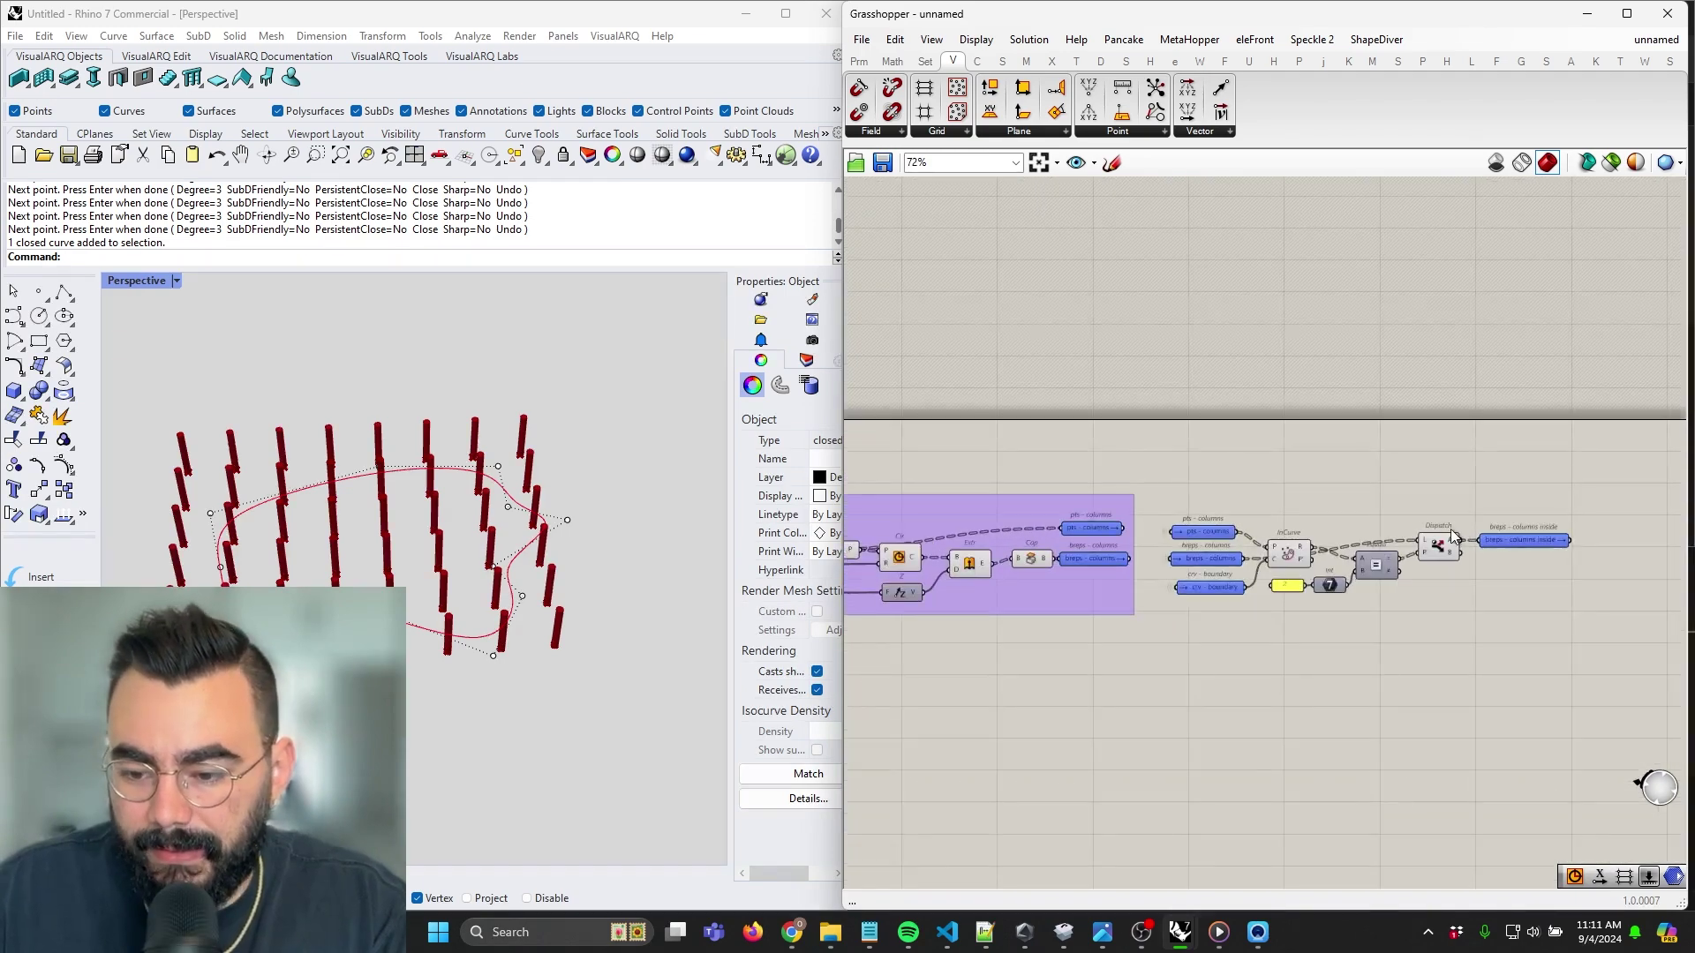
pyautogui.scroll(2, 1376, 565)
pyautogui.scroll(-3, 1094, 705)
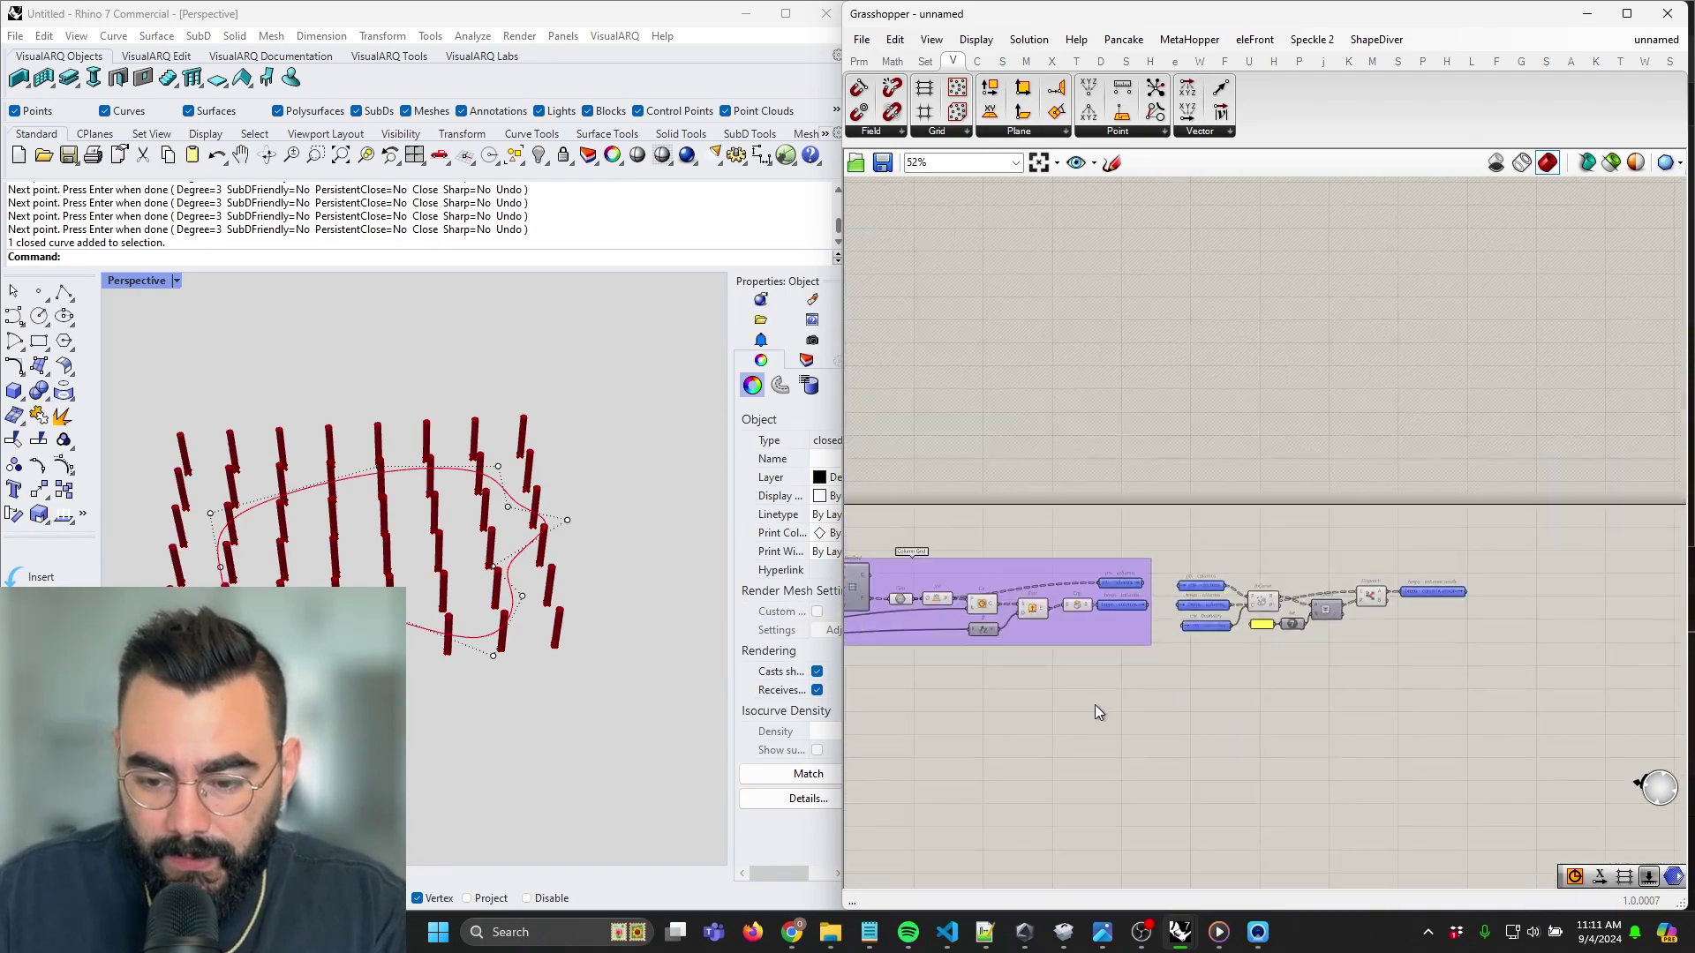
pyautogui.doubleClick(1127, 670)
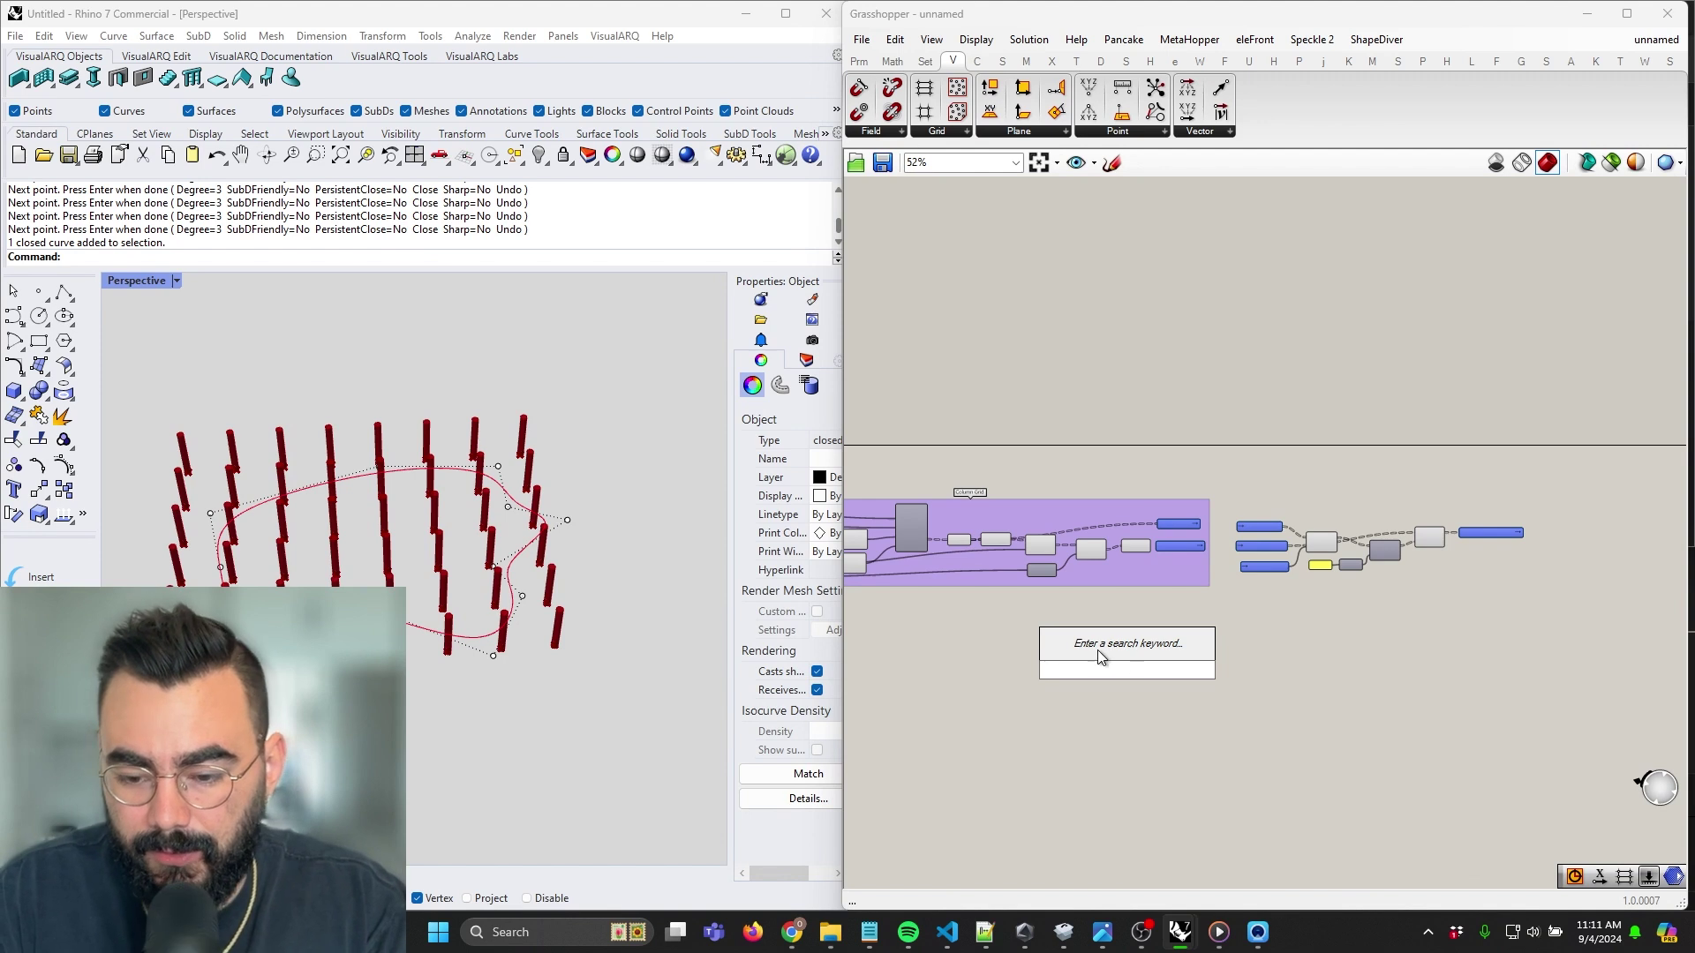
pyautogui.write('hide')
pyautogui.click(1098, 649)
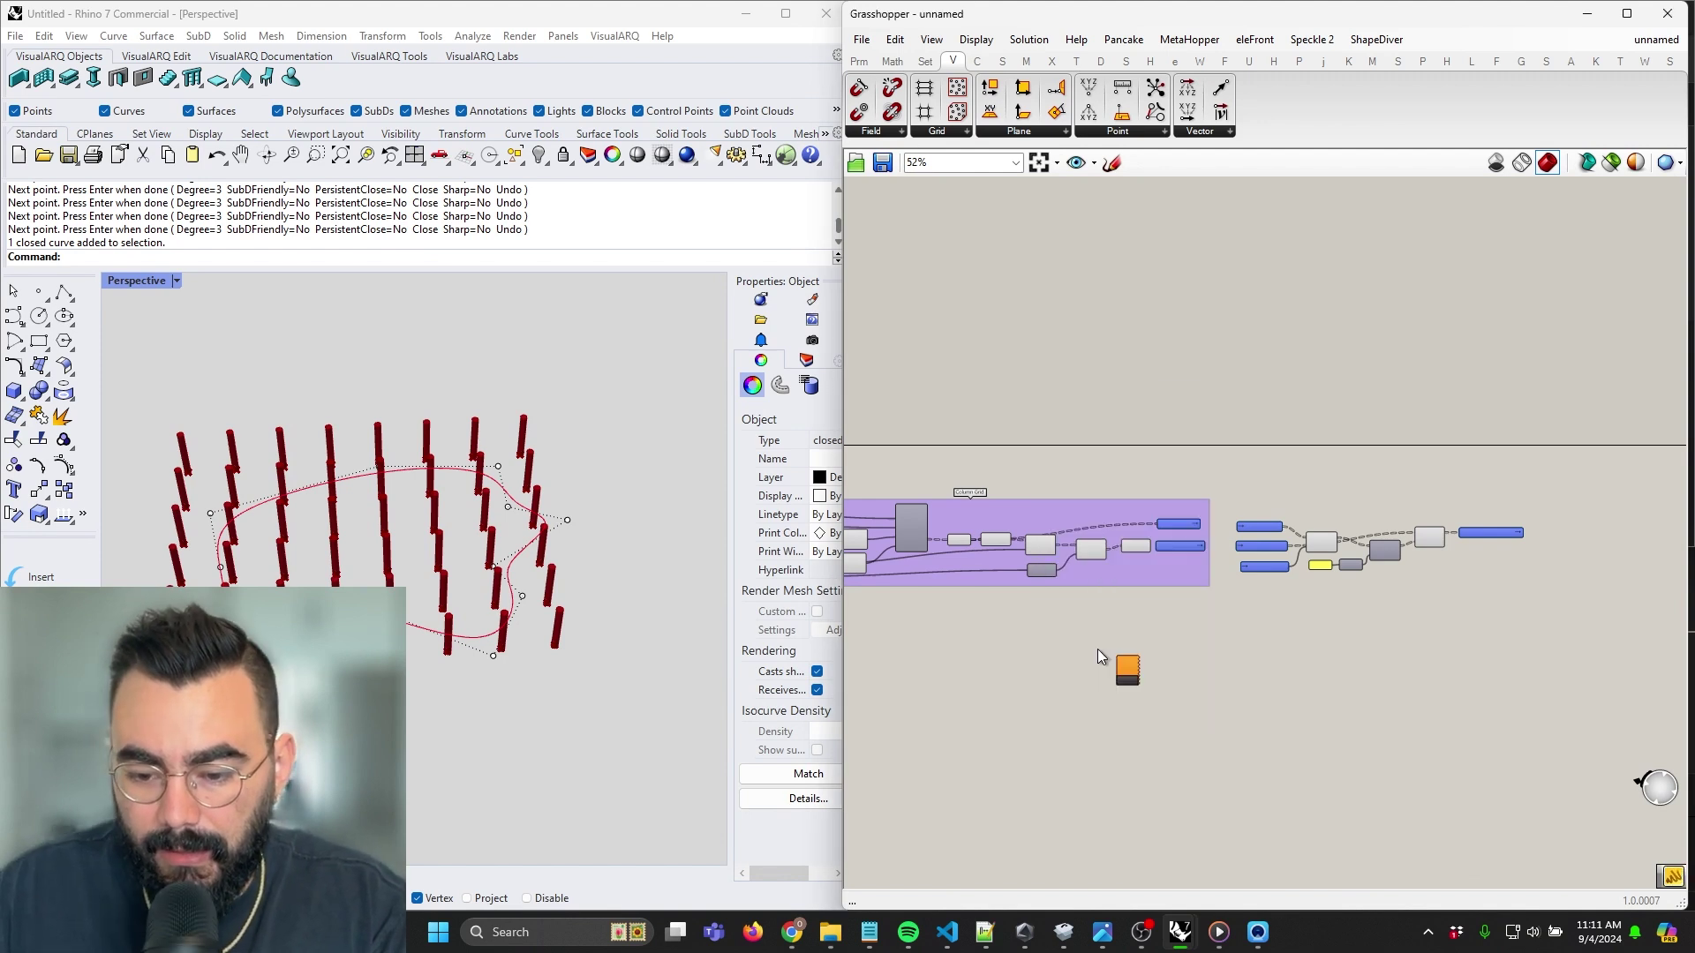
# Add a panel containing 0 beside HideShow and connect it to the Visible (V) input
pyautogui.scroll(3, 1098, 649)
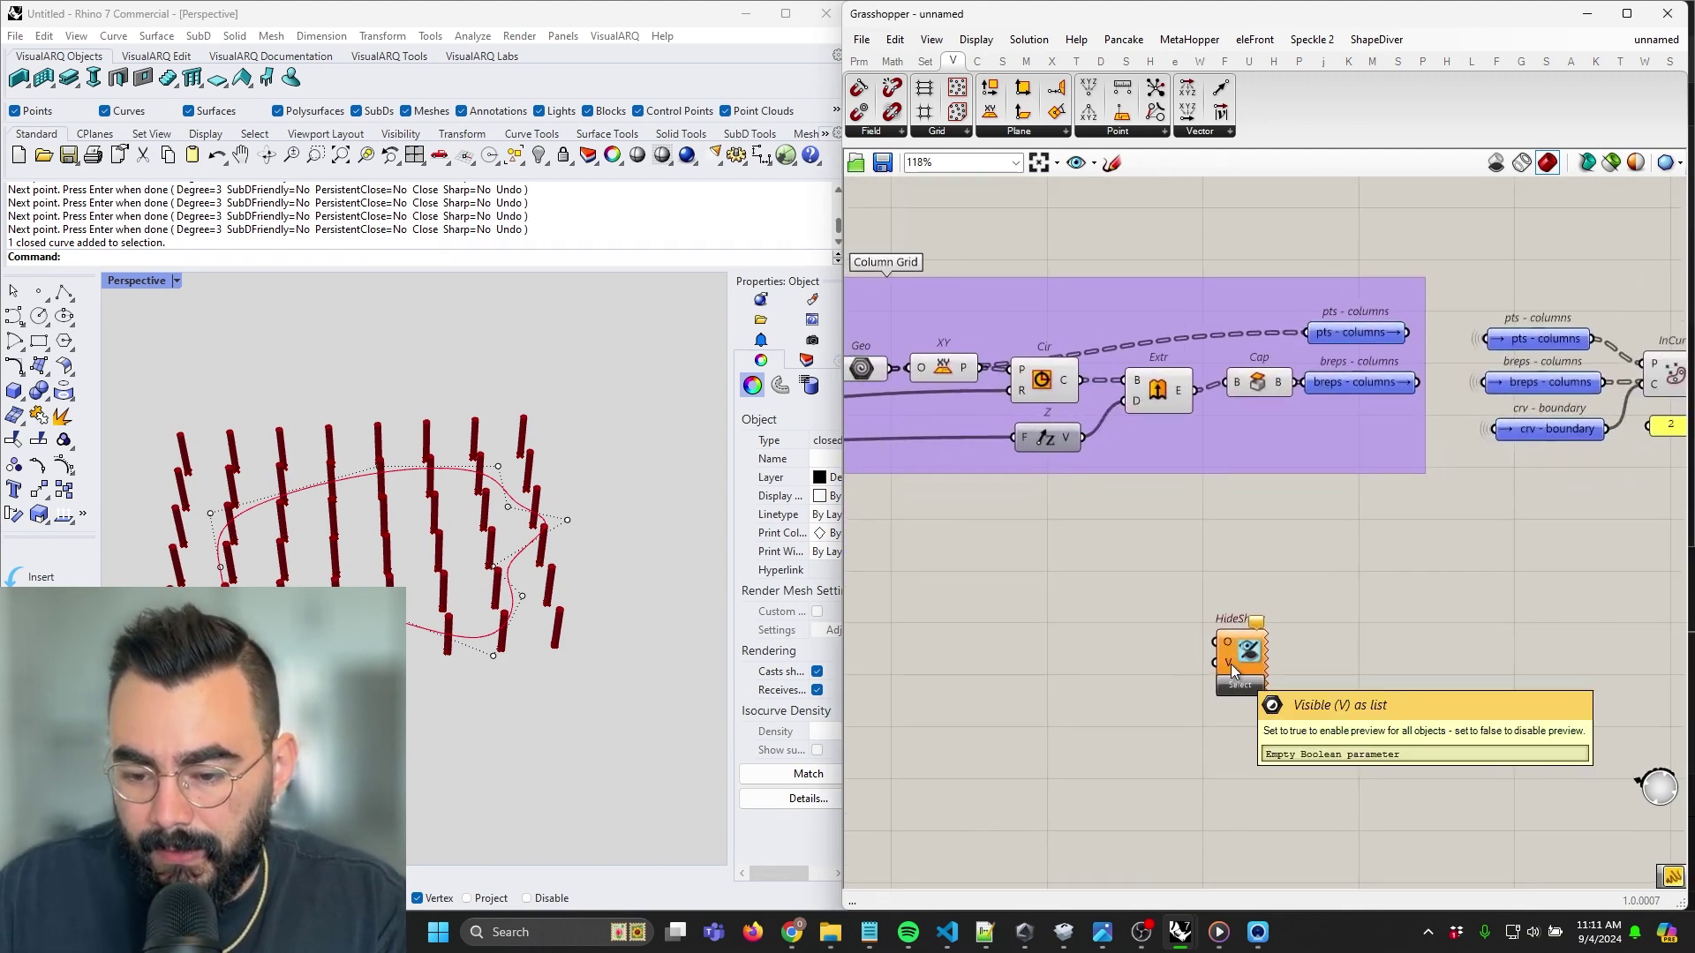
pyautogui.doubleClick(1185, 686)
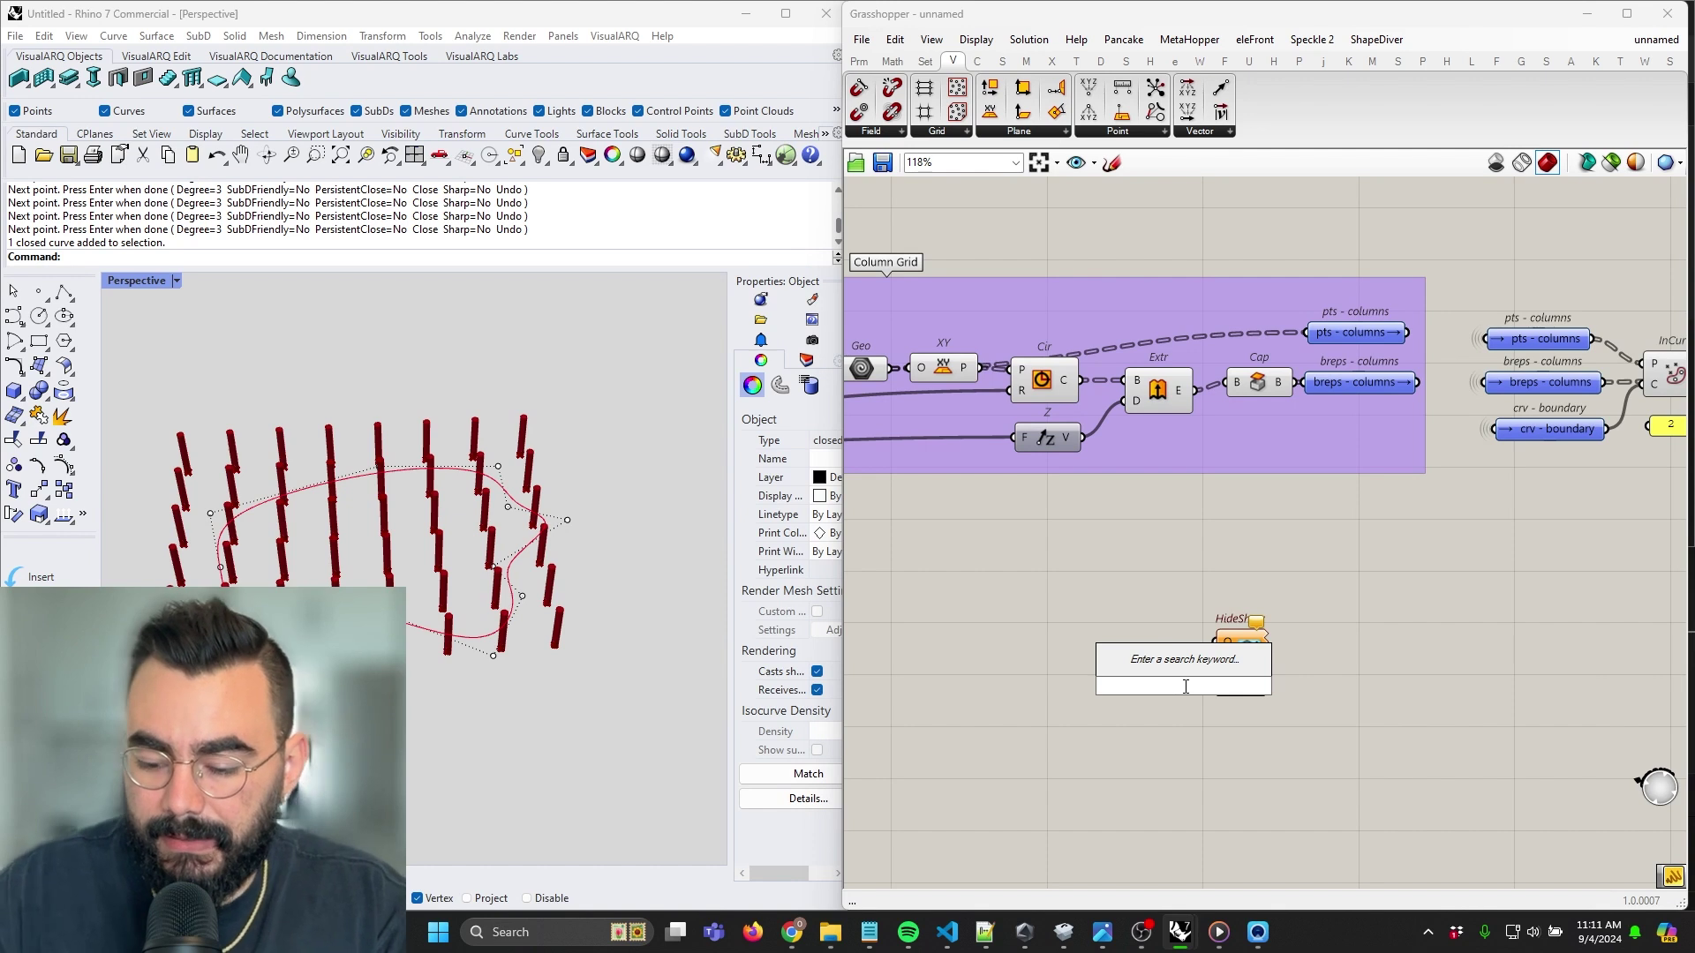
pyautogui.write('//0\\')
pyautogui.press('Return')
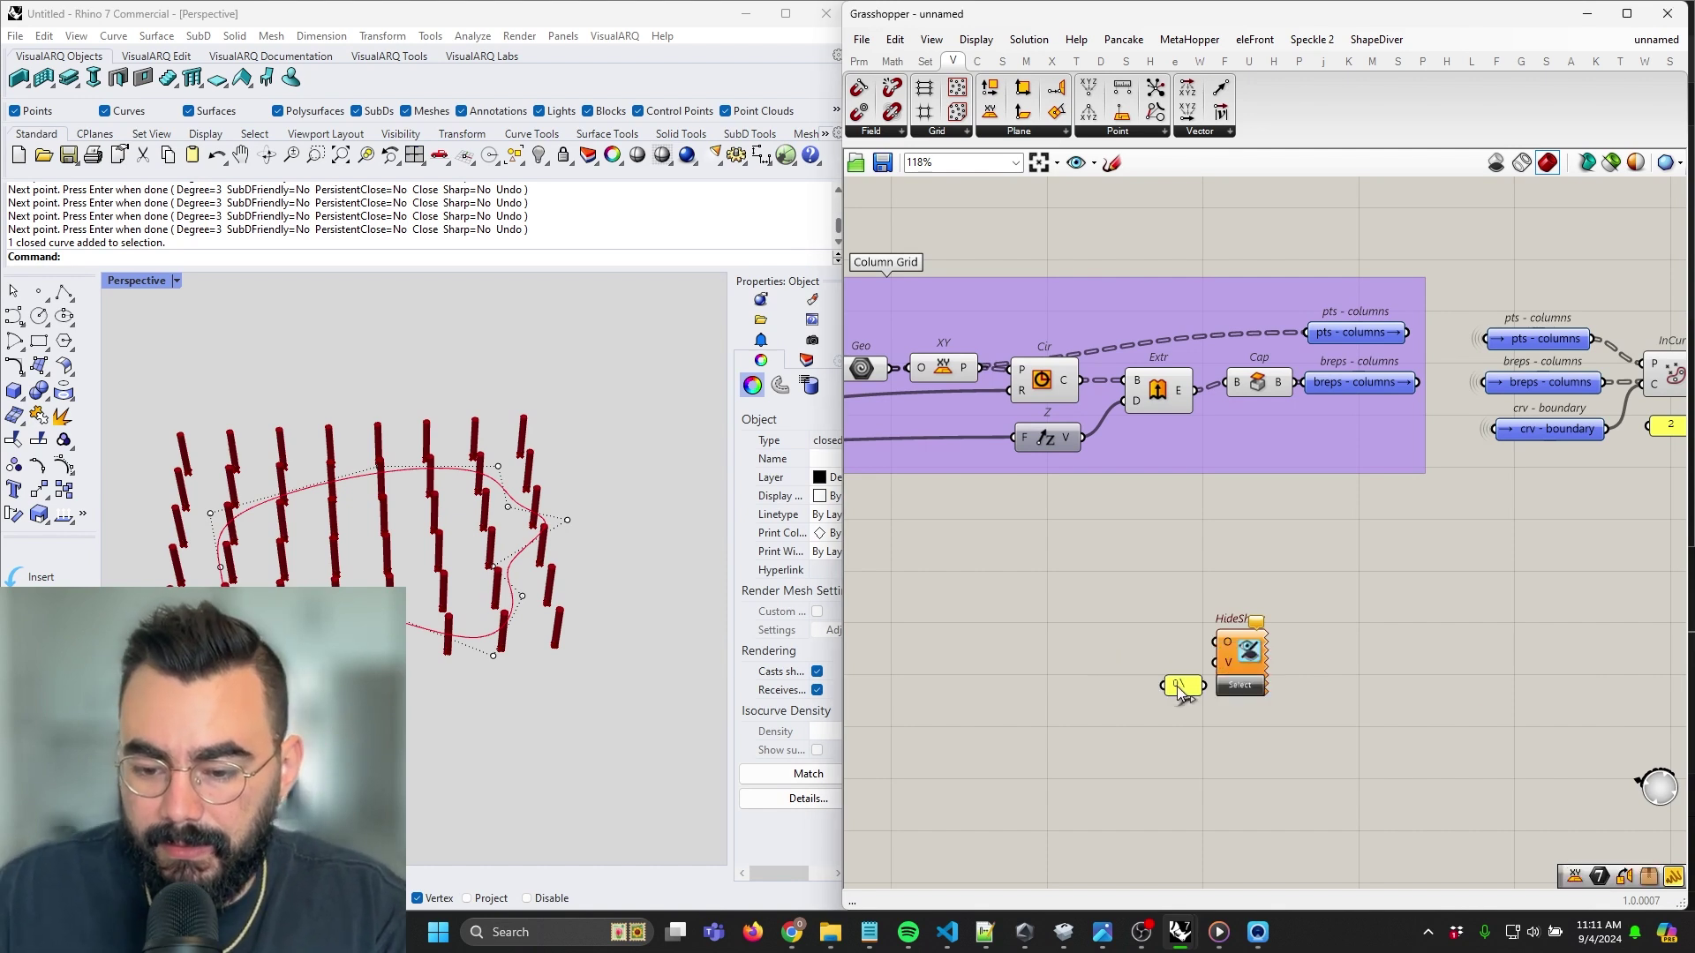
pyautogui.doubleClick(1179, 687)
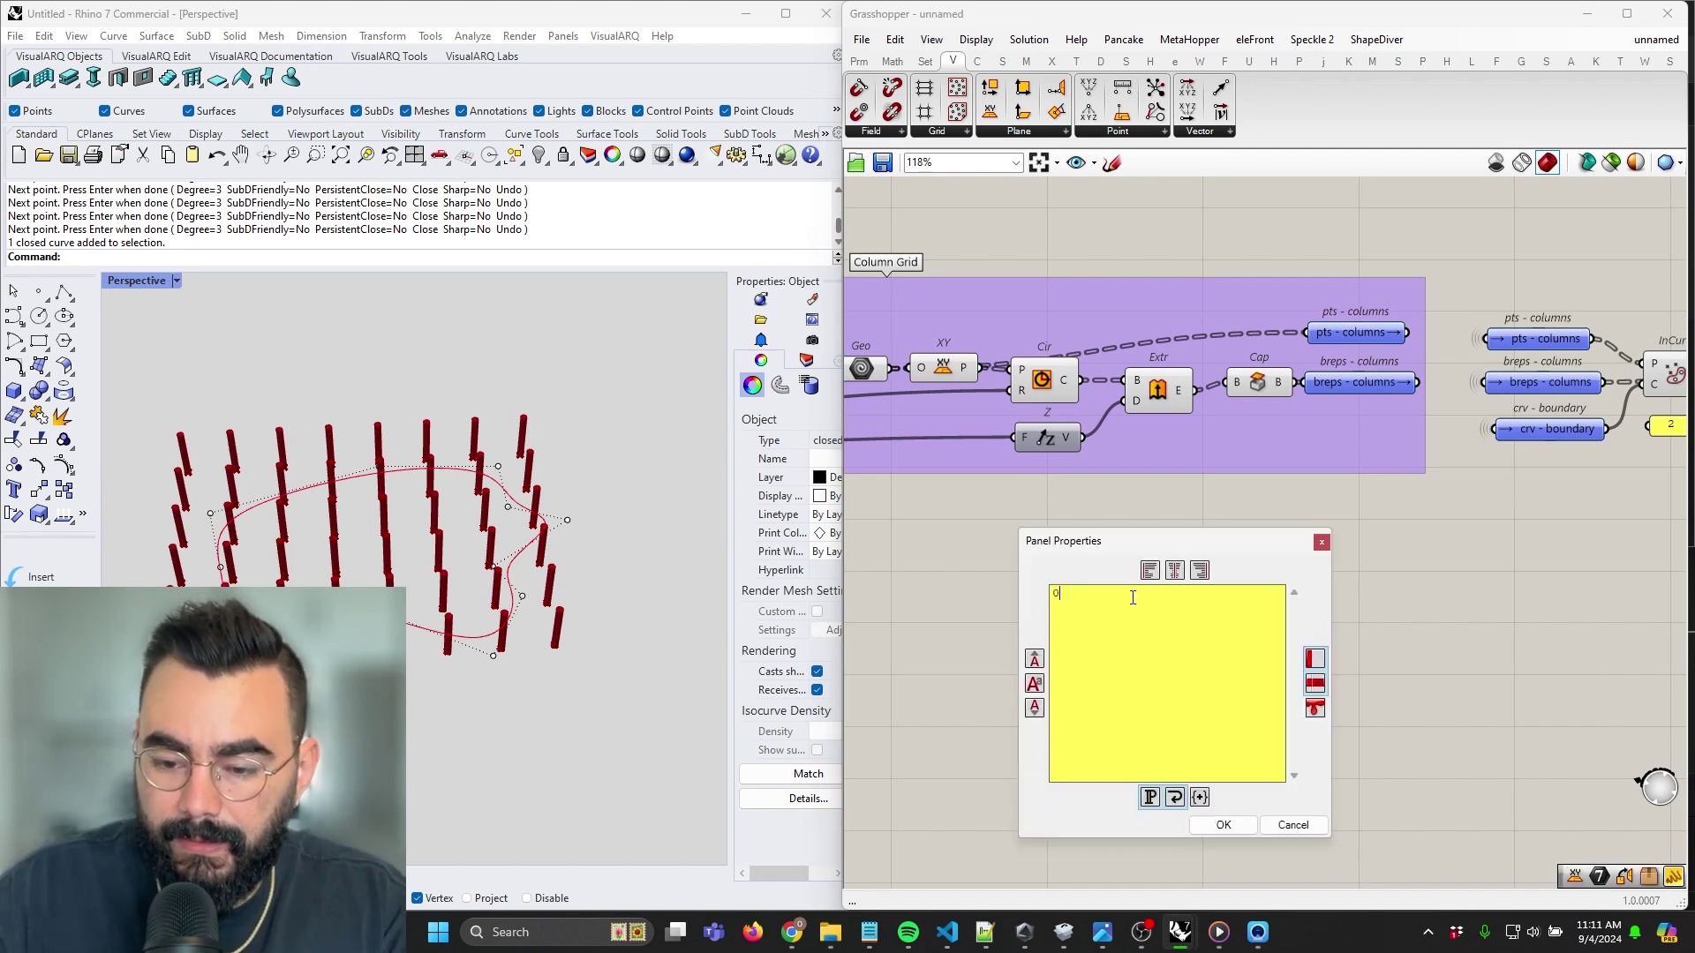
pyautogui.hotkey('ctrl', 'Return')
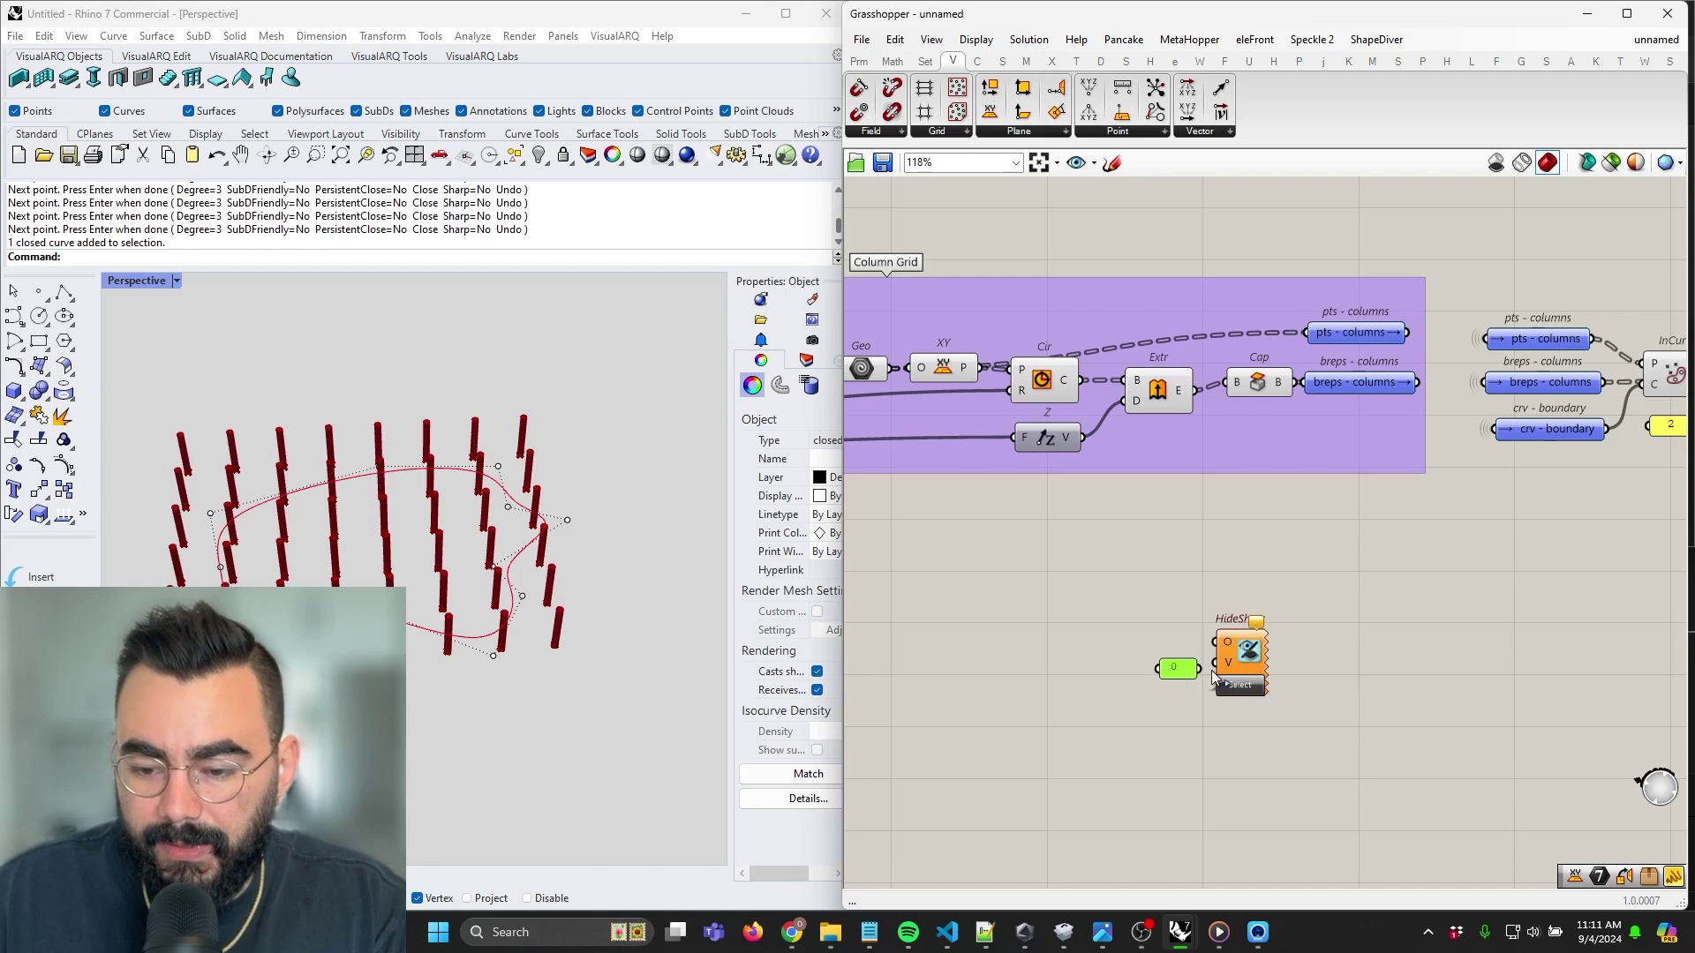
# Select the Column Grid group and the boundary filter components, and hide their previews with the HideShow component
pyautogui.scroll(-5, 1224, 673)
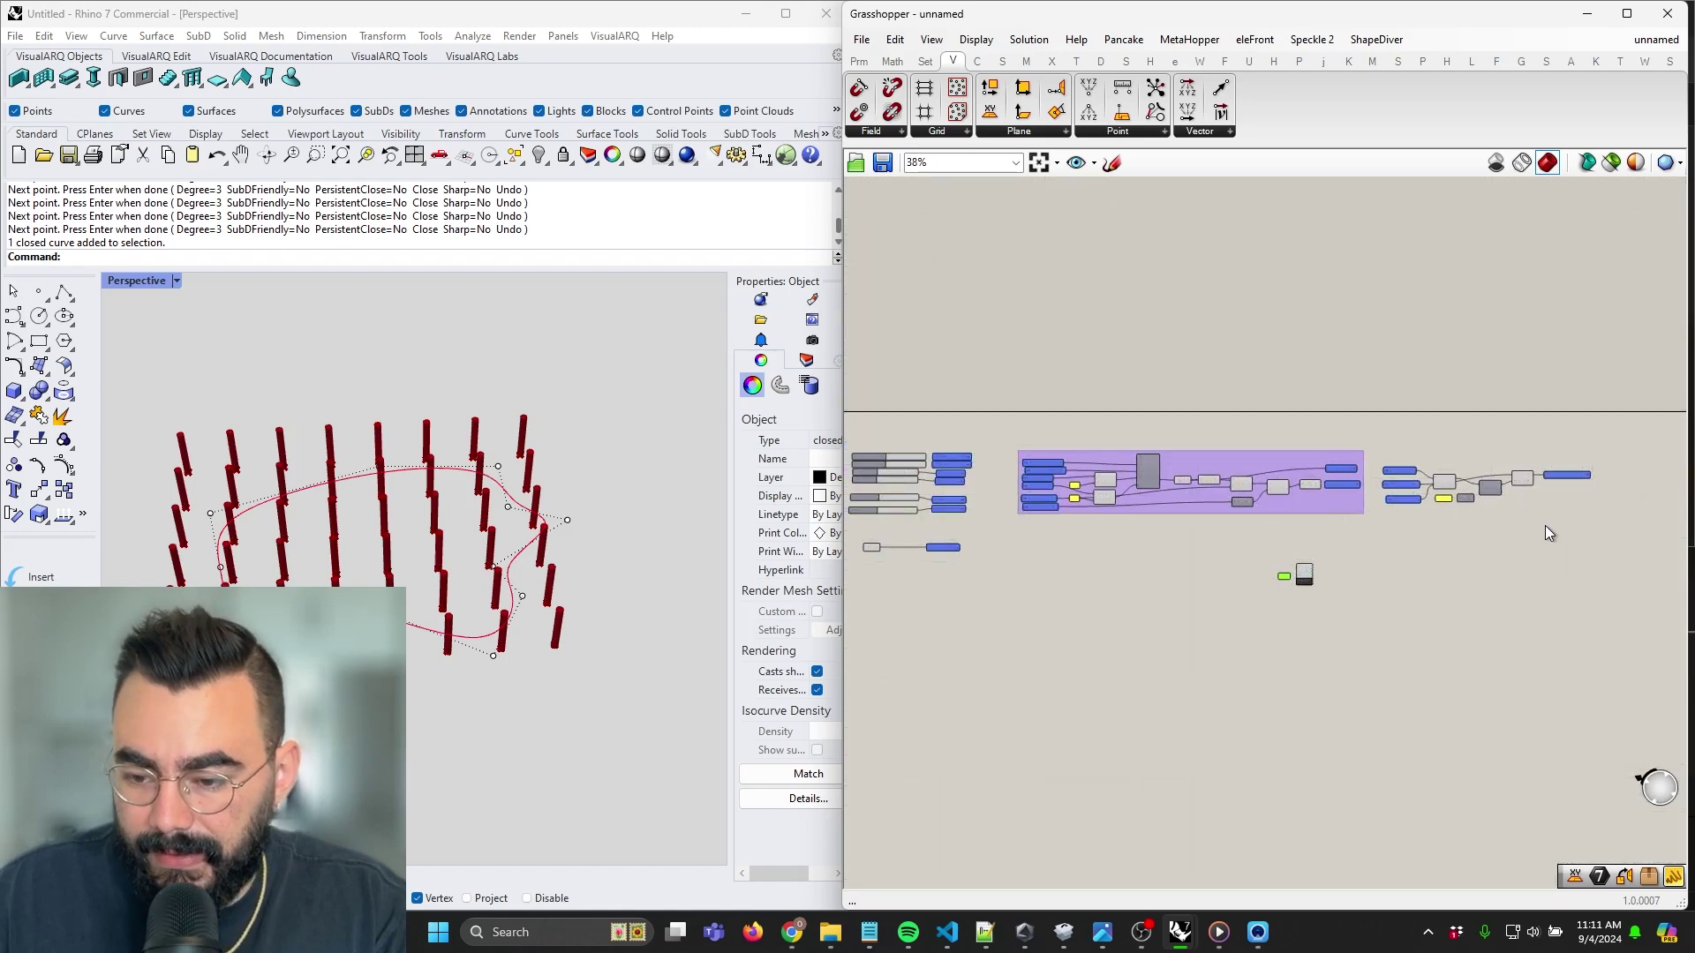
pyautogui.moveTo(1538, 538); pyautogui.dragTo(1015, 422)
pyautogui.scroll(5, 1298, 574)
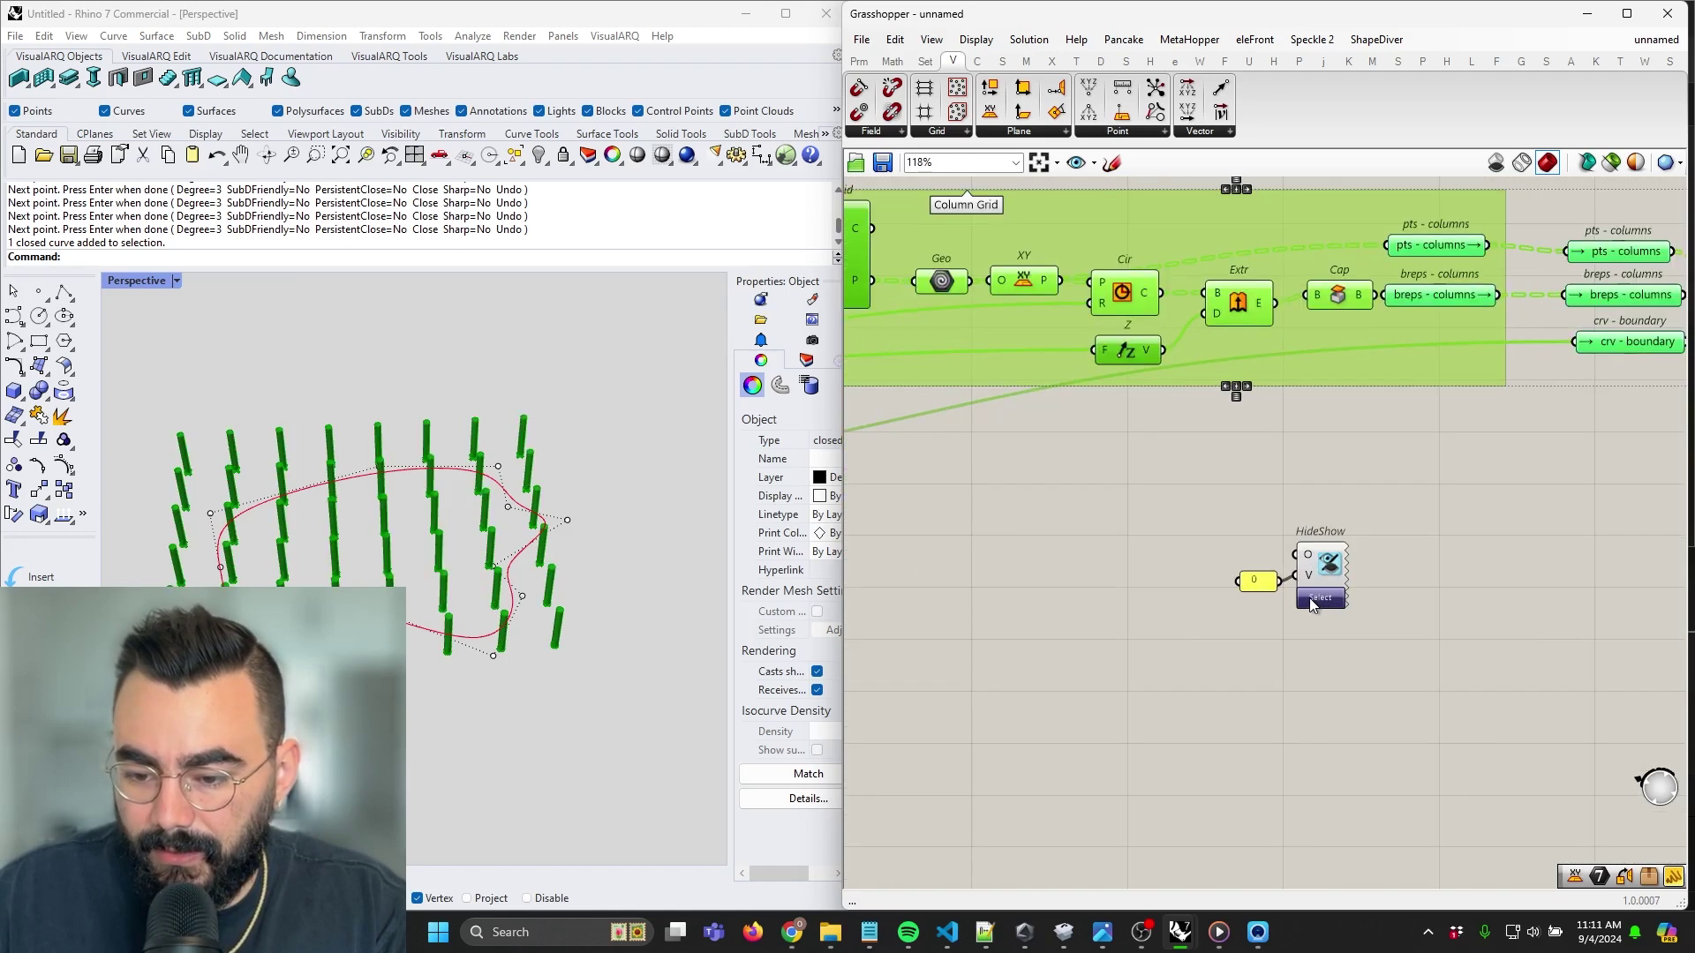
pyautogui.click(1422, 690)
# Try previewing the Dispatch component's geometry, and turn its preview back off
pyautogui.scroll(-1, 1012, 613)
pyautogui.moveTo(1615, 554); pyautogui.dragTo(814, 756, button='right')
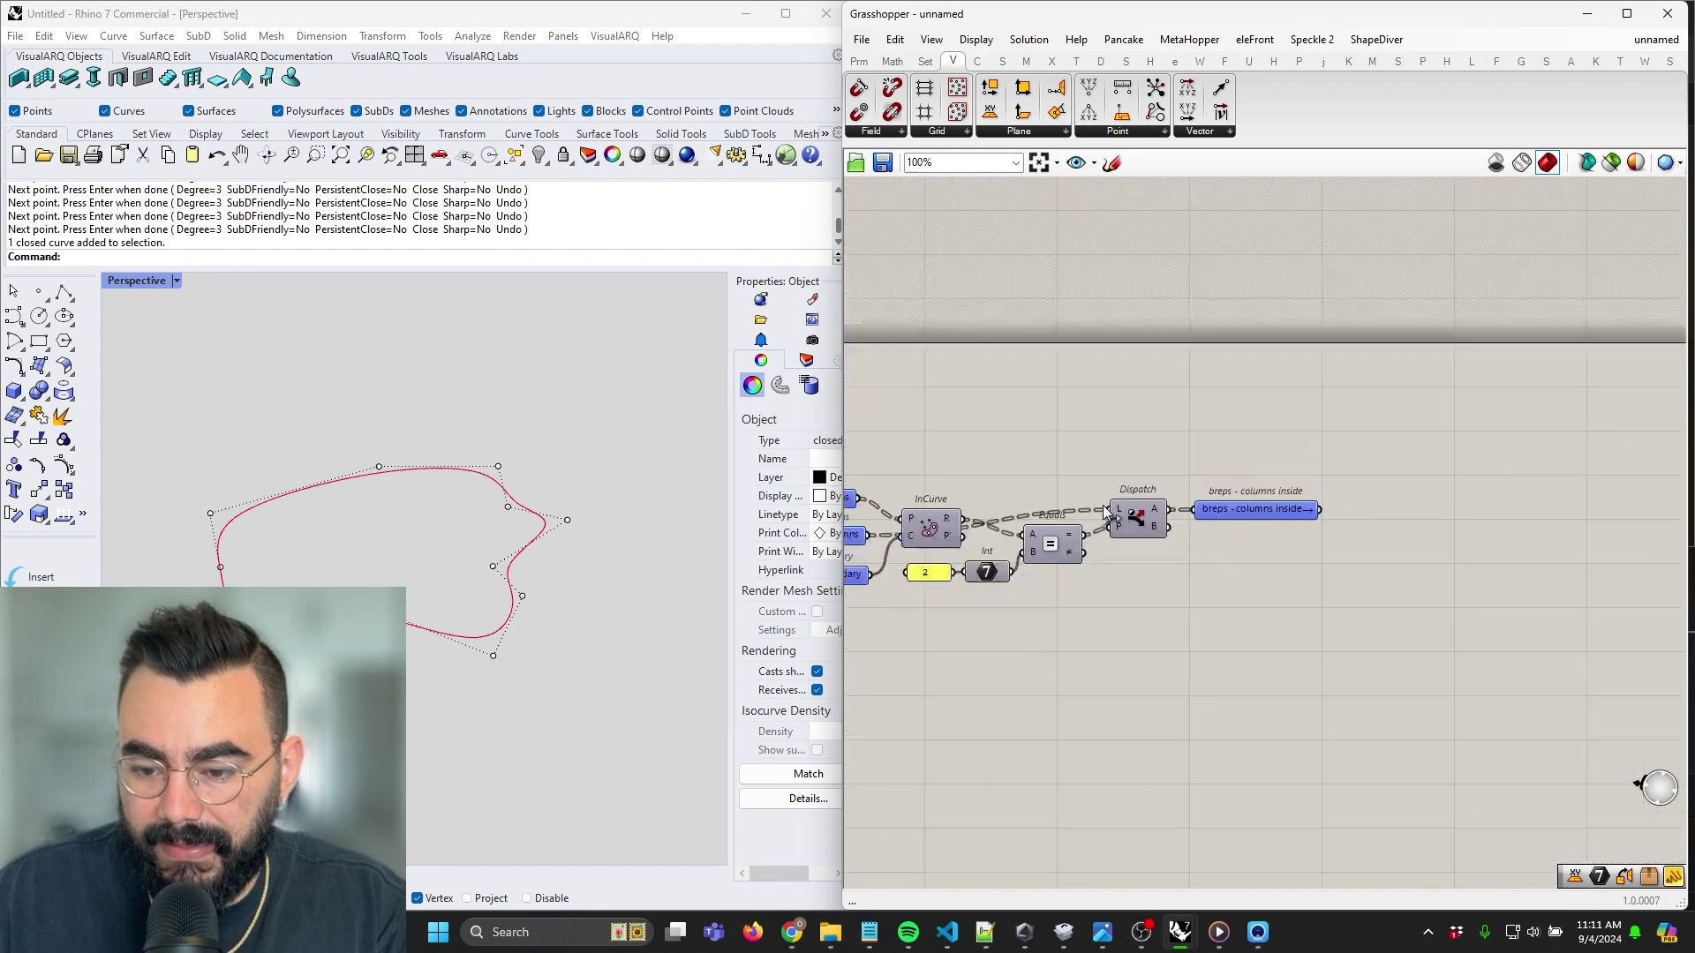
pyautogui.scroll(2, 1108, 505)
pyautogui.click(1157, 524)
pyautogui.rightClick(1157, 525)
pyautogui.click(1236, 566)
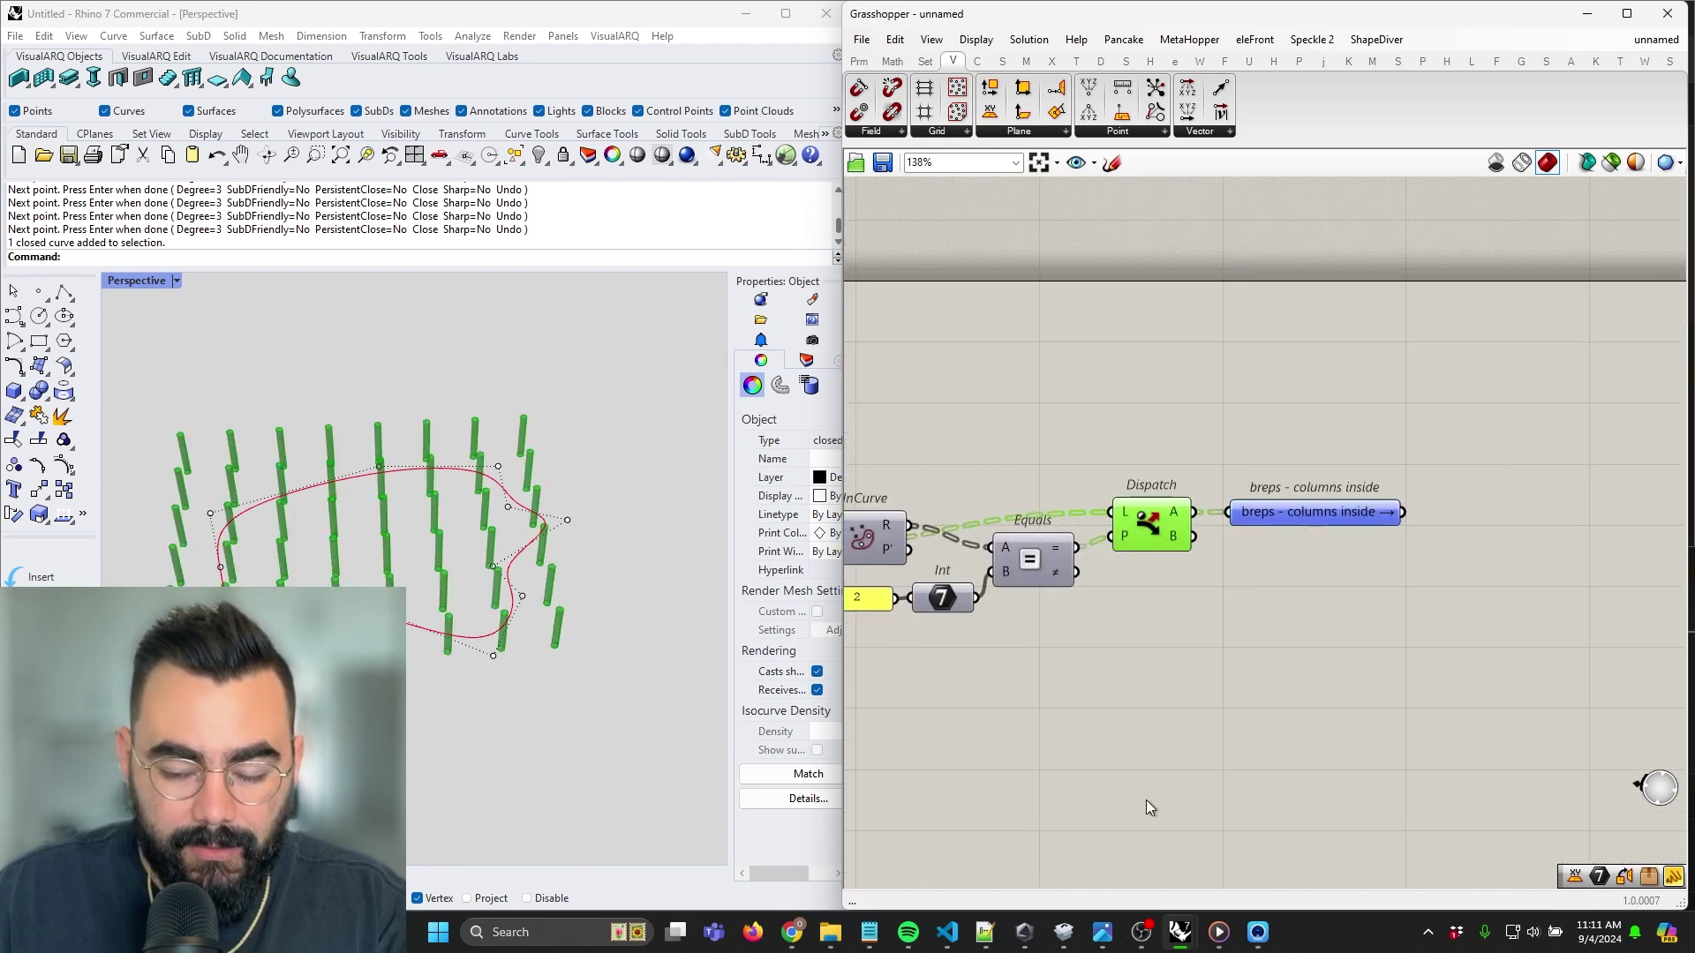
pyautogui.rightClick(1152, 532)
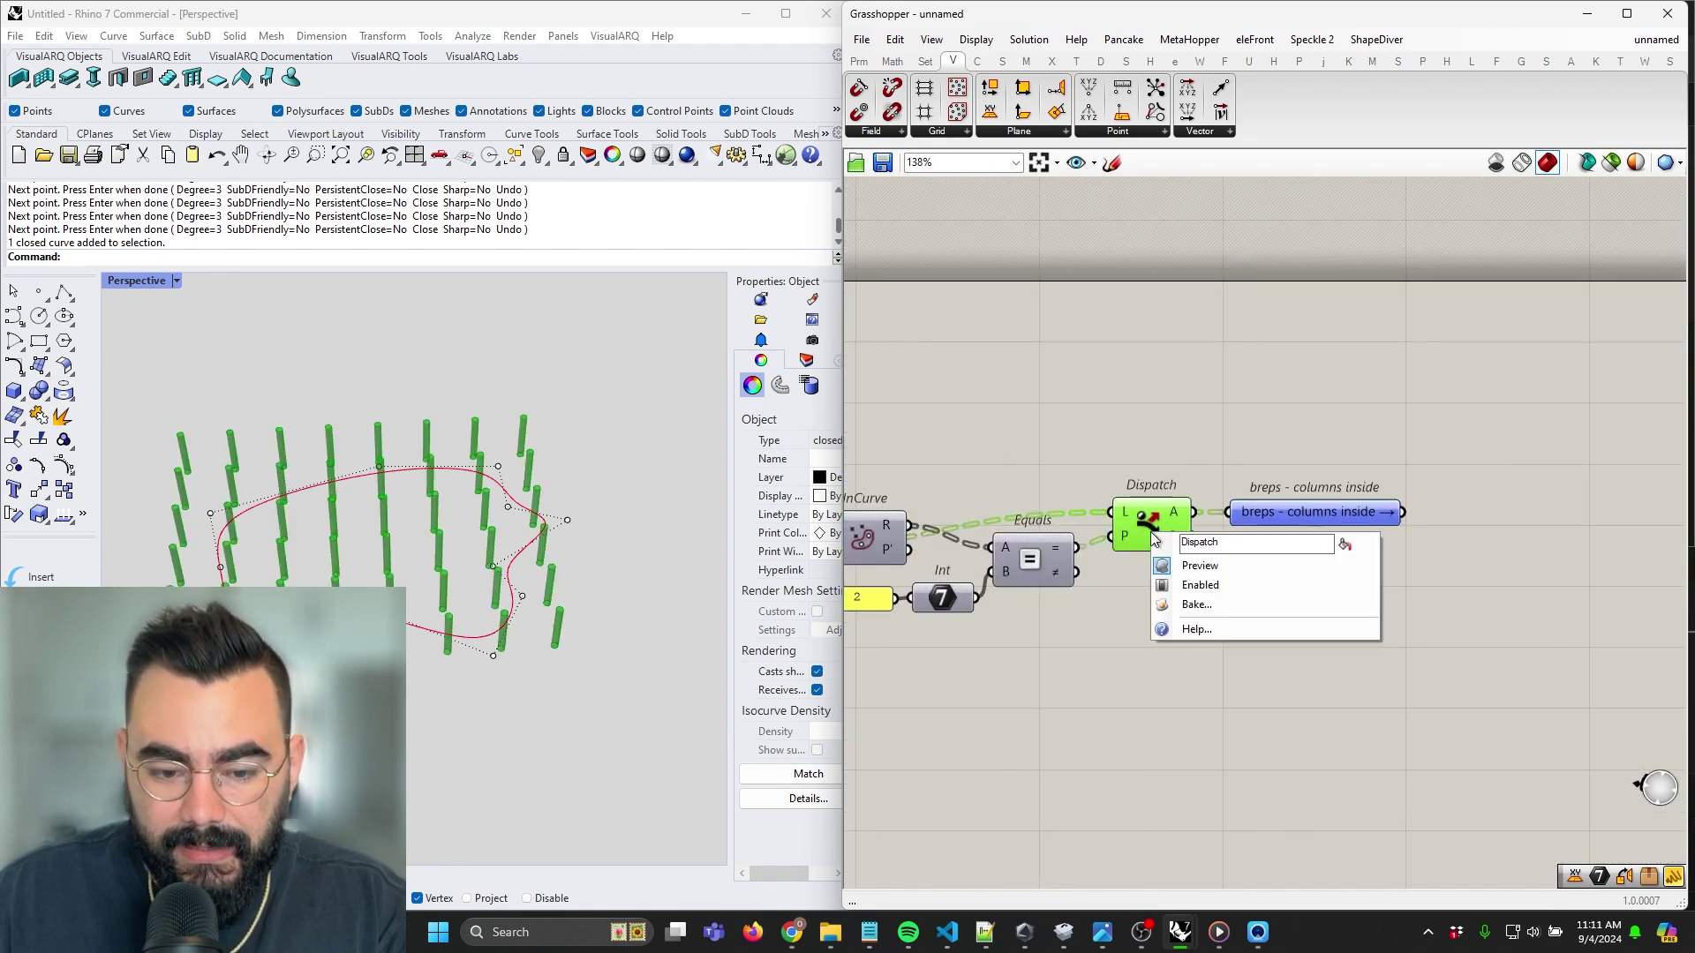
pyautogui.click(1204, 566)
# Move the "breps - columns inside" sender further from Dispatch and insert a Geometry parameter between Dispatch's A output and the sender
pyautogui.moveTo(1294, 514); pyautogui.dragTo(1424, 514)
pyautogui.doubleClick(1308, 533)
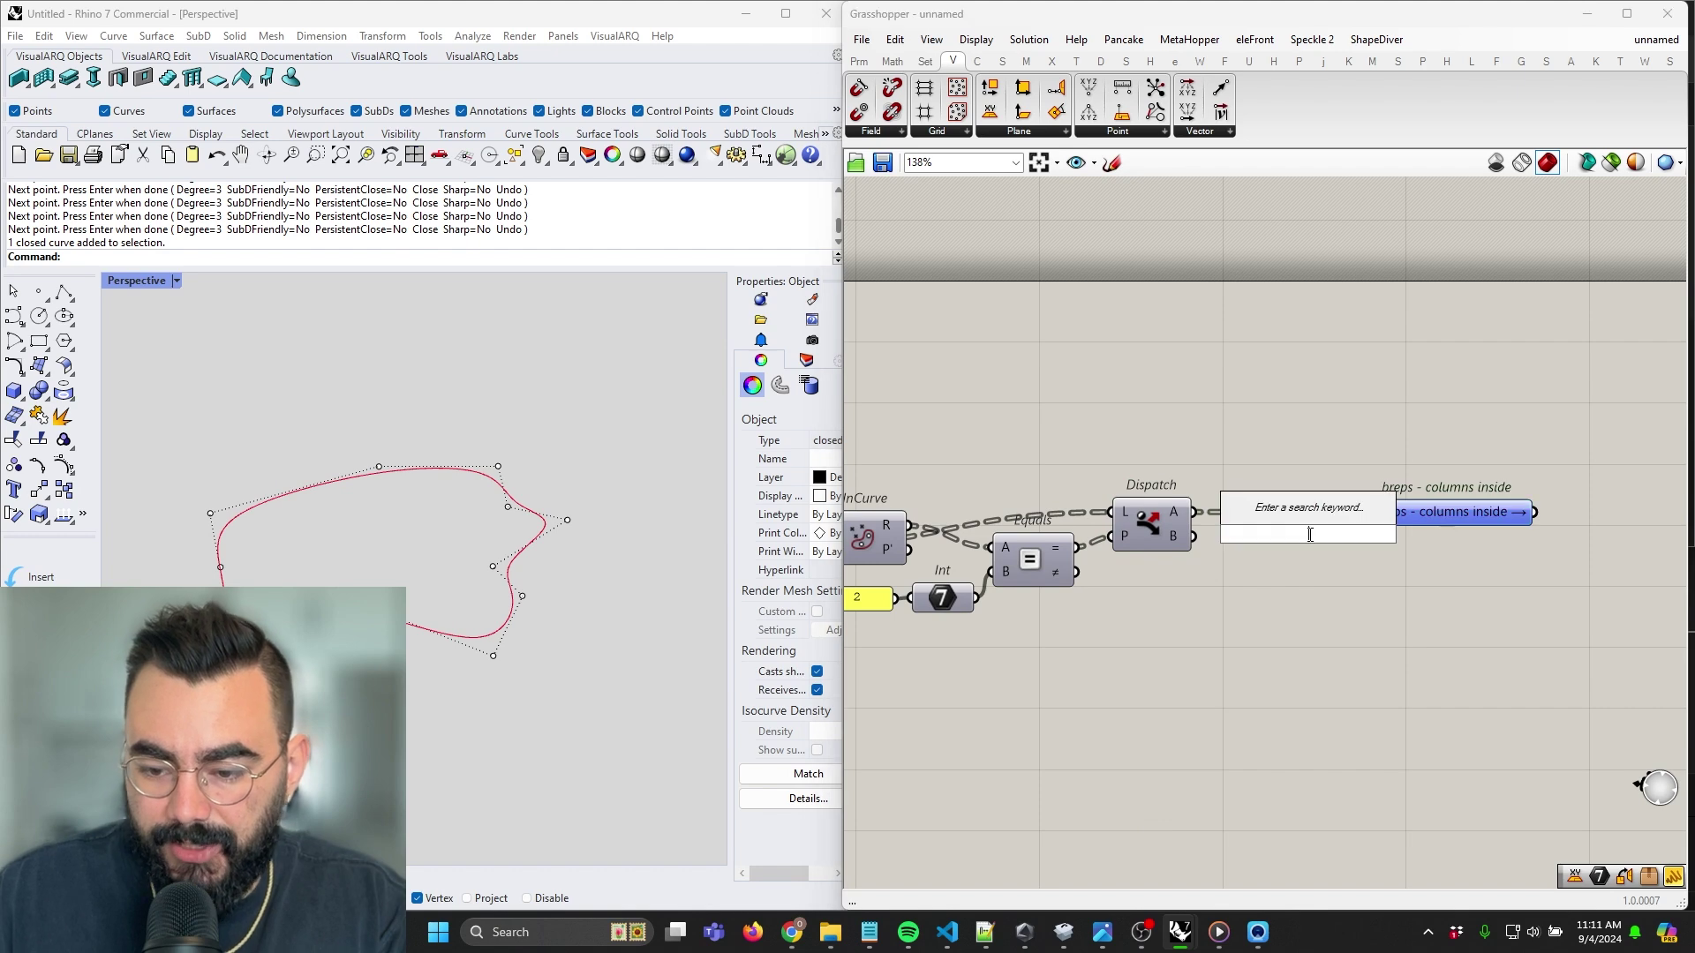
pyautogui.write('geo')
pyautogui.press('Return')
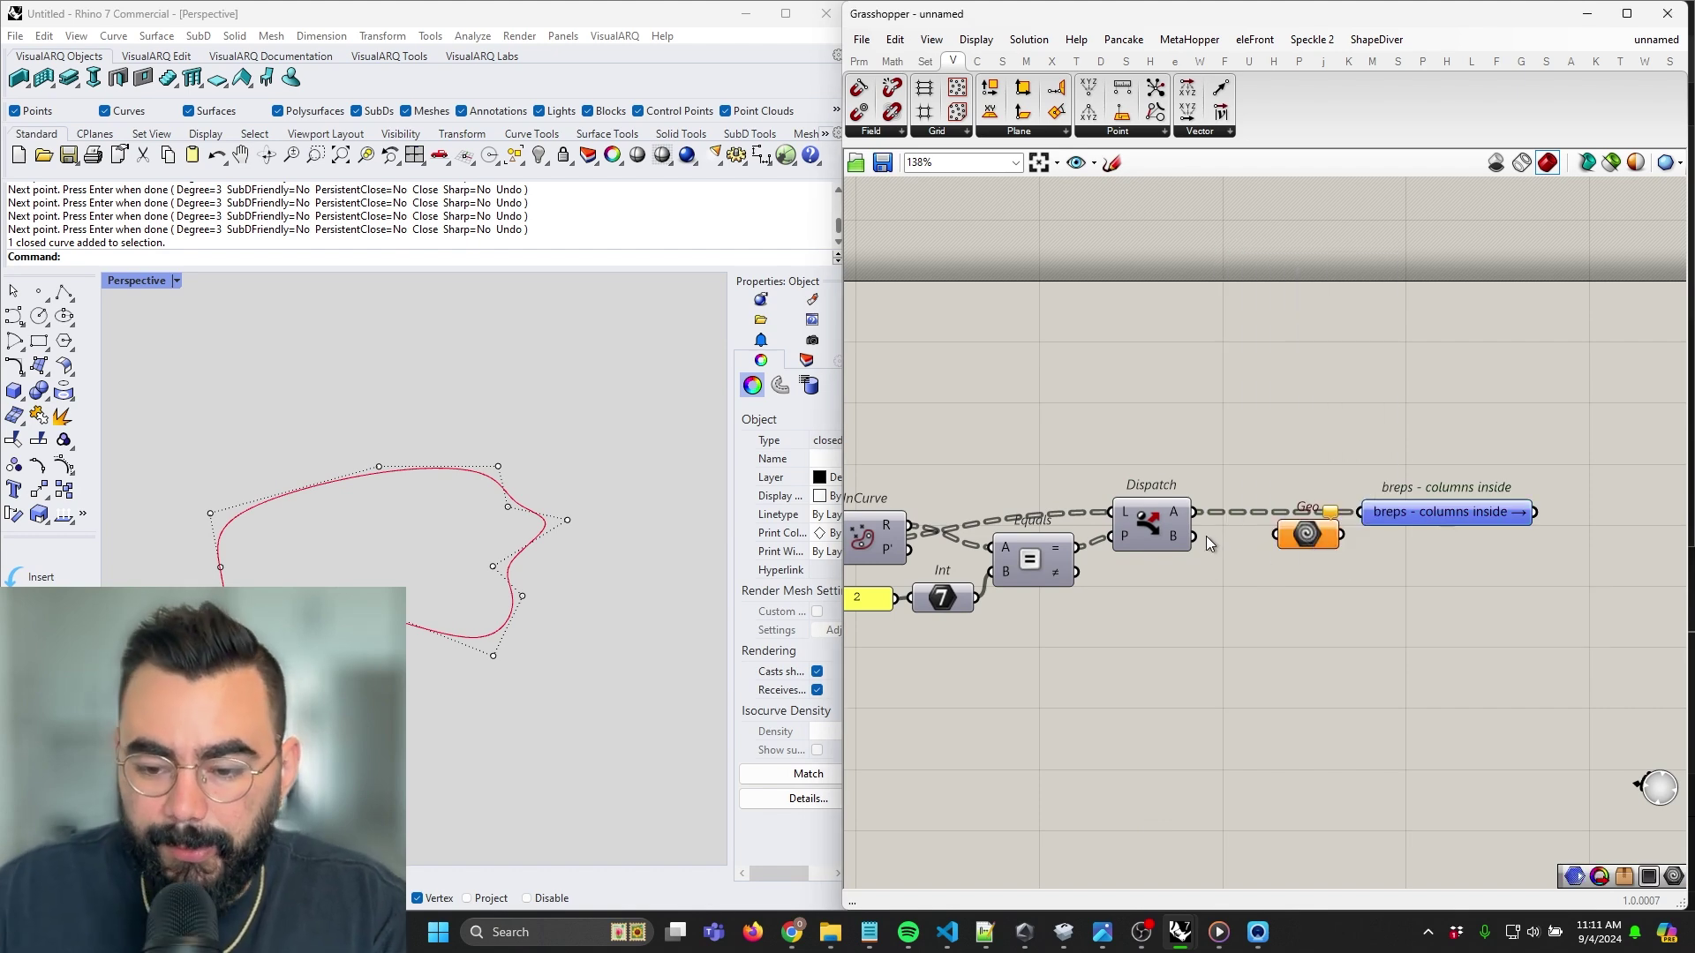
pyautogui.moveTo(1271, 549); pyautogui.dragTo(1297, 514)
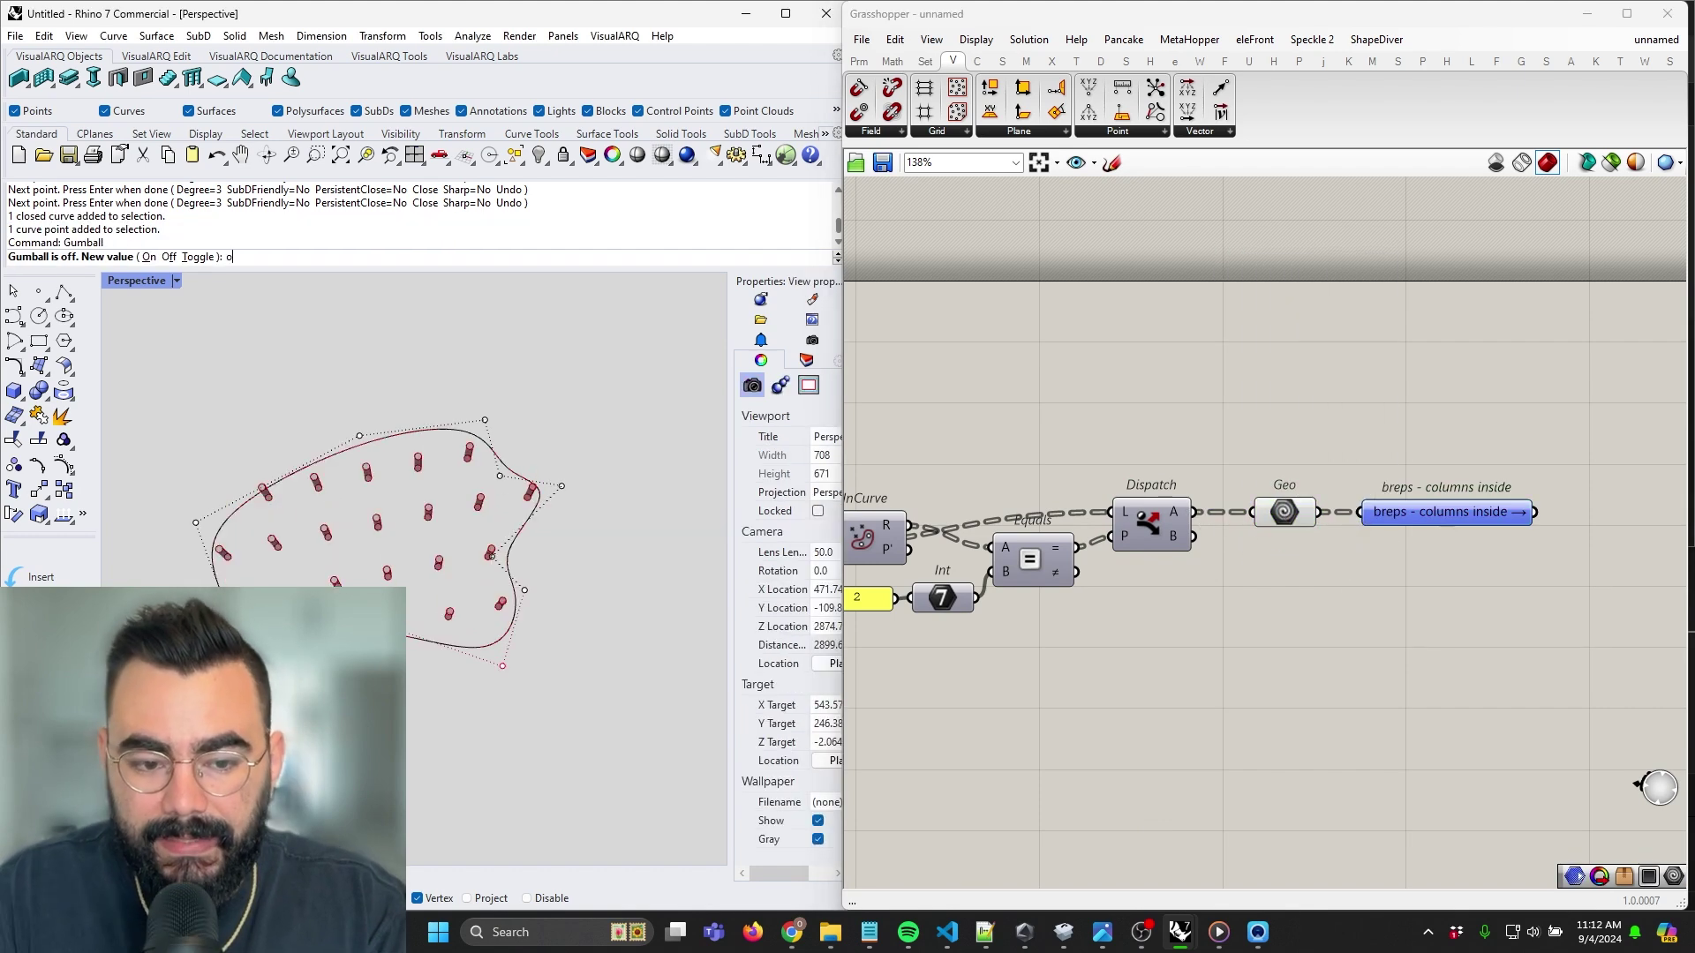
# Turn on the Gumball and move the selected lower control point of the boundary curve to reshape it
pyautogui.press('Return')
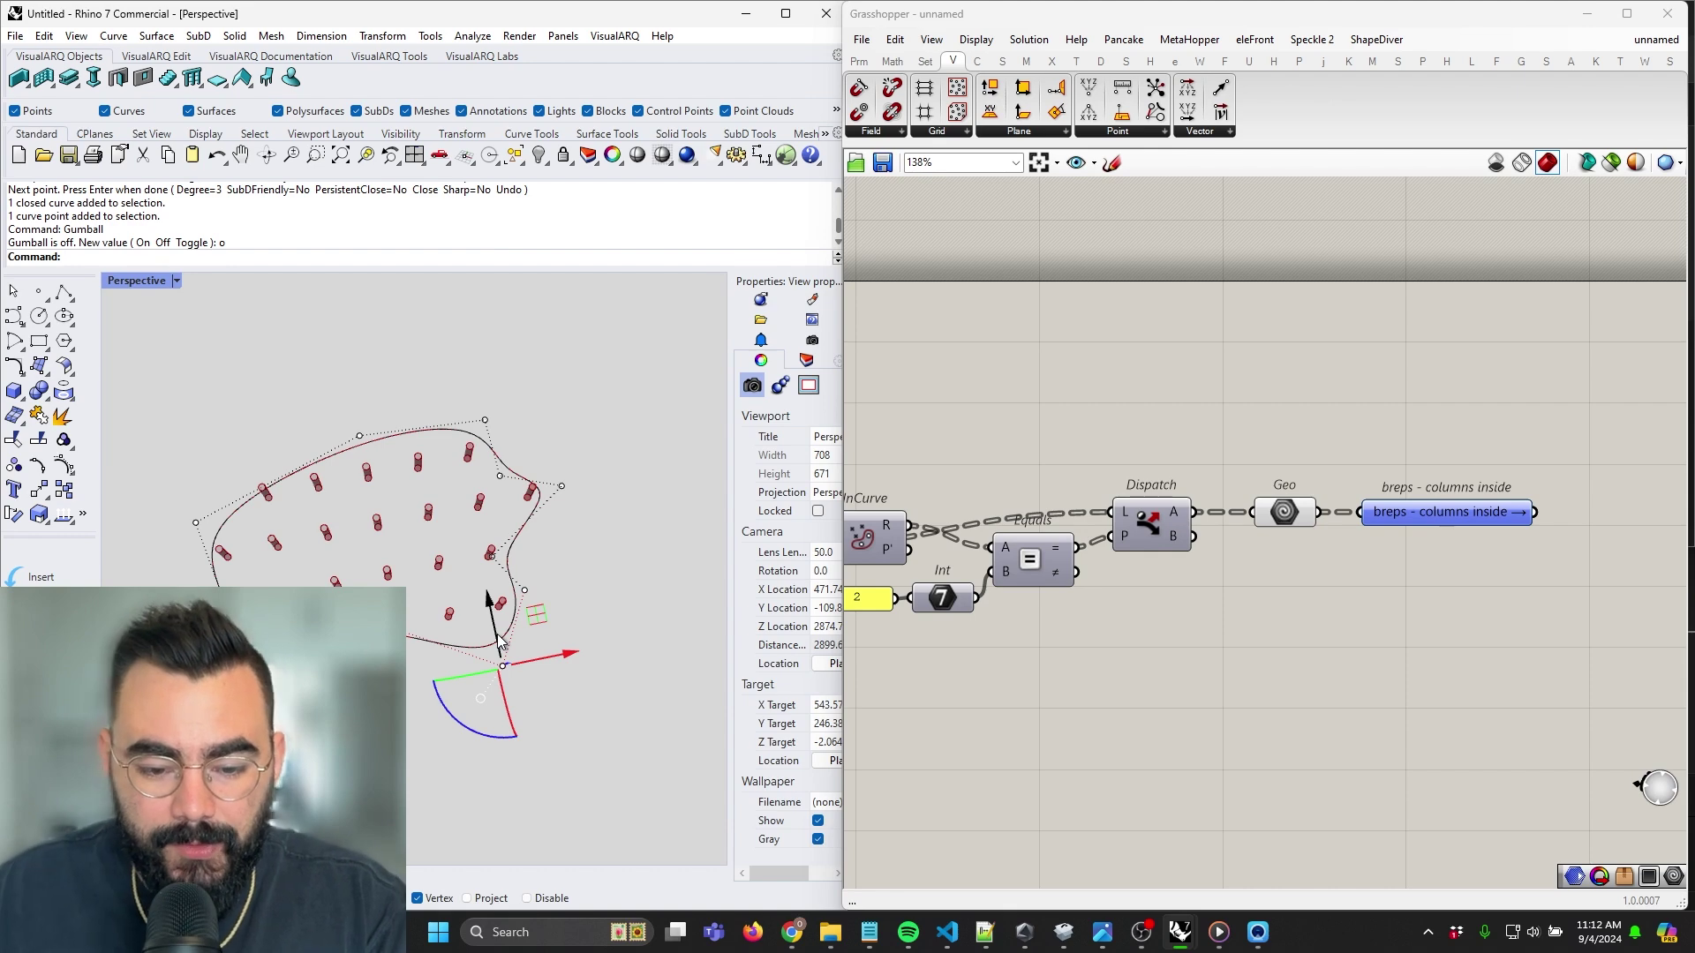
pyautogui.moveTo(500, 628); pyautogui.dragTo(581, 618)
pyautogui.moveTo(530, 674); pyautogui.dragTo(528, 706)
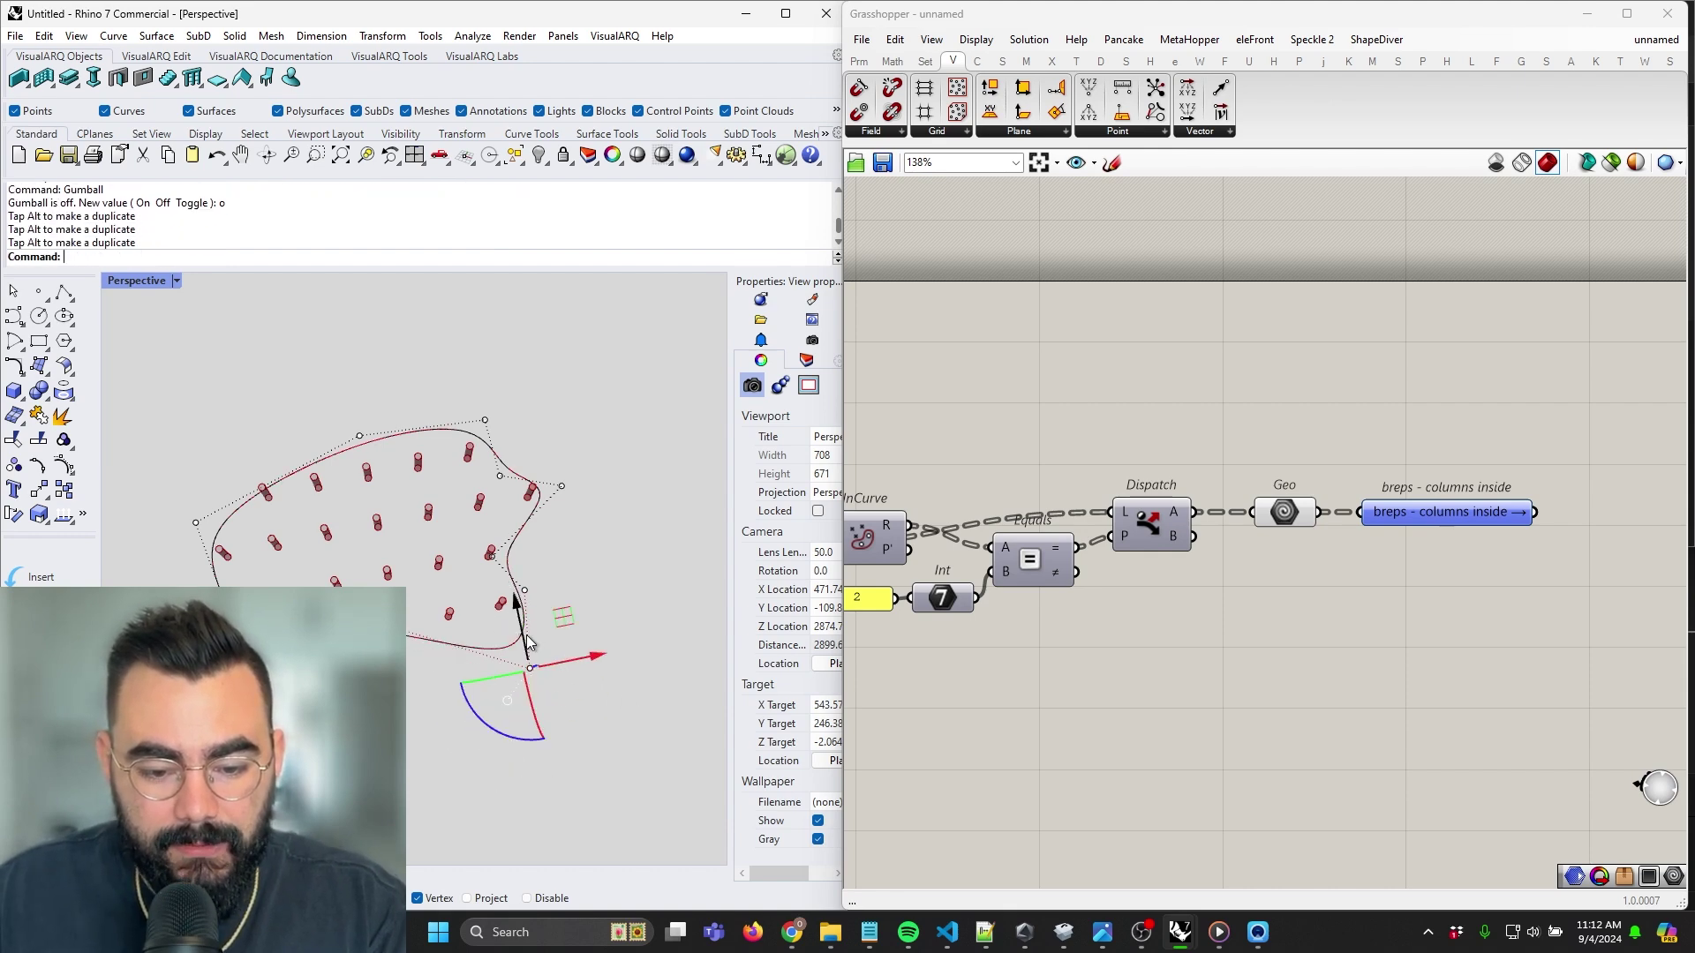